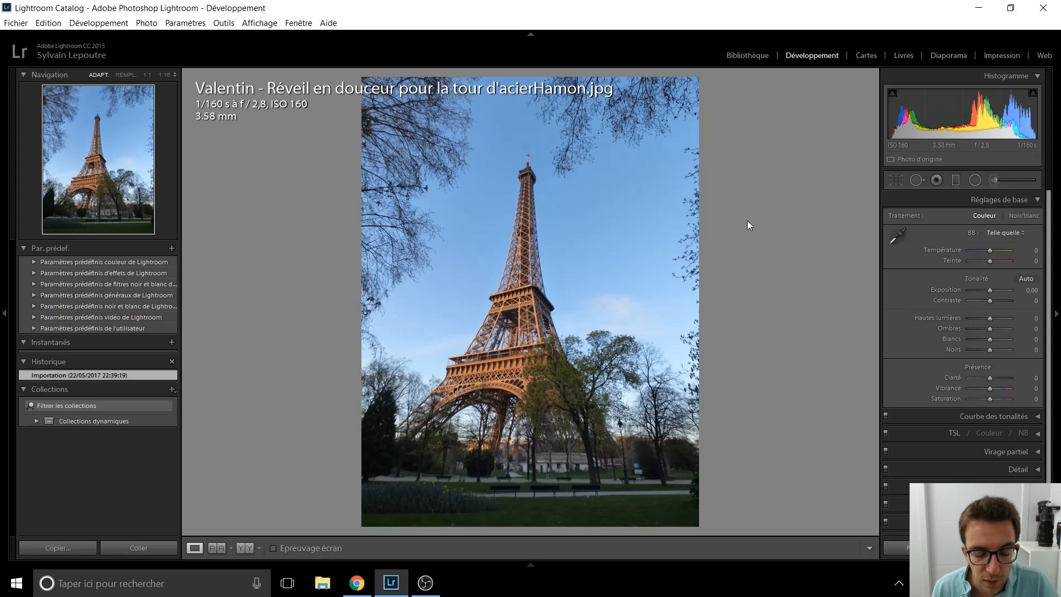
# - Review the photo's file and exposure information, inspect the tower at 1:1, and hide the information overlay
pyautogui.press('i')
pyautogui.press('i')
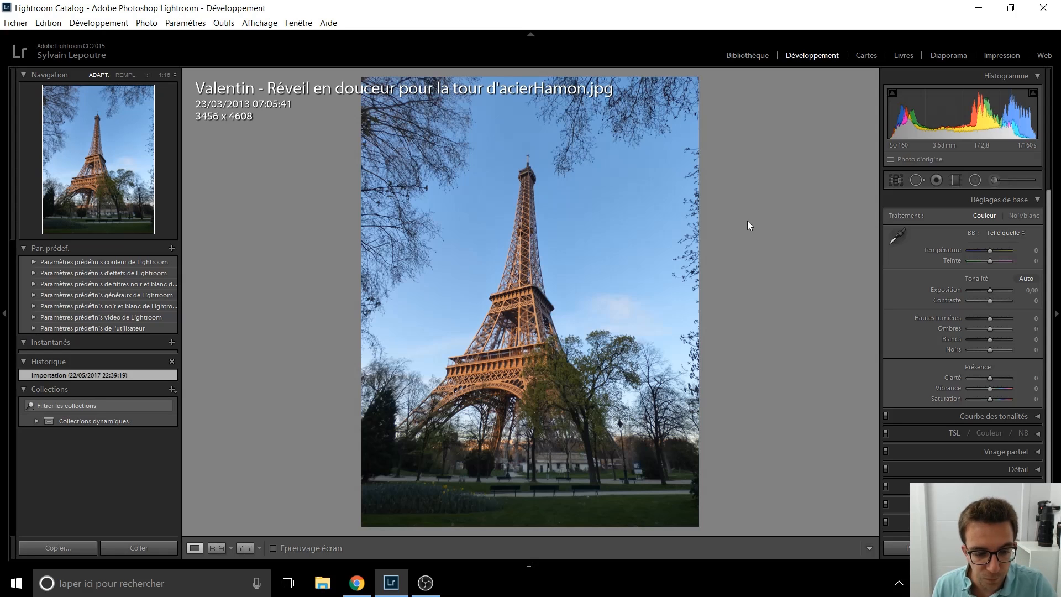
pyautogui.press('i')
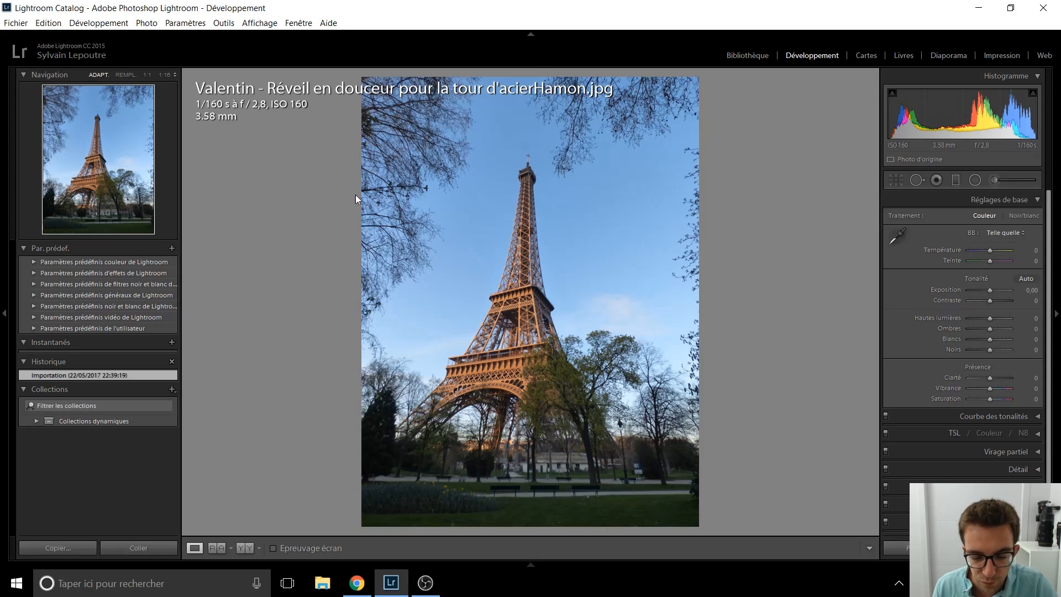
pyautogui.click(514, 302)
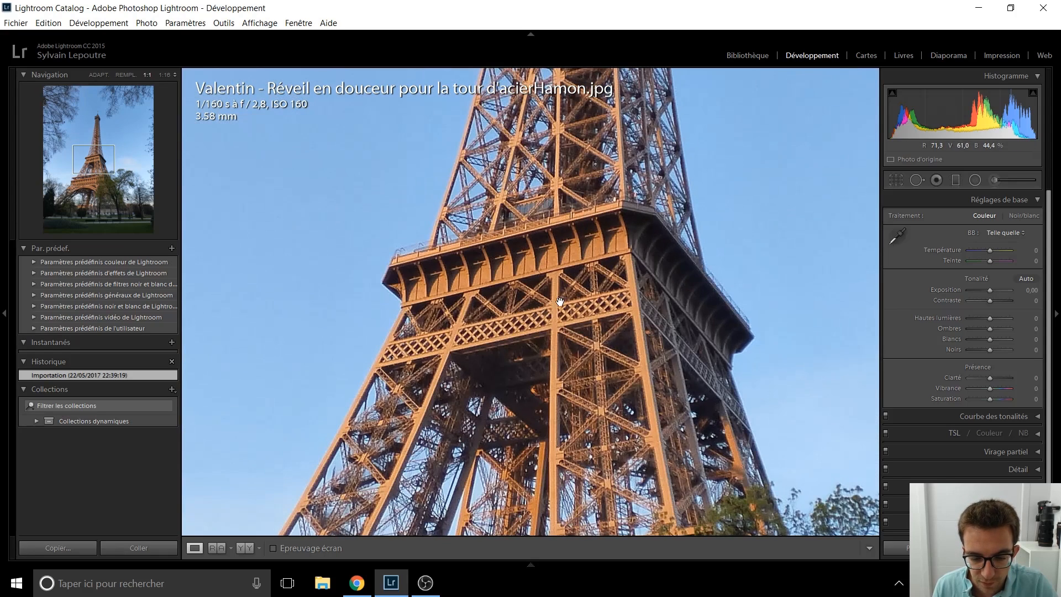
pyautogui.click(548, 230)
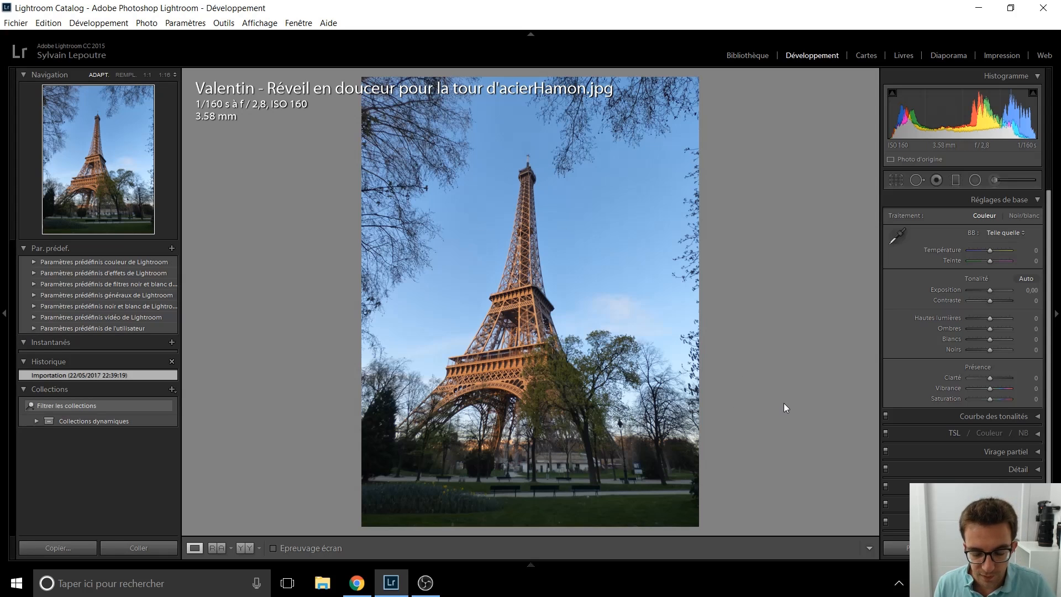
pyautogui.press('i')
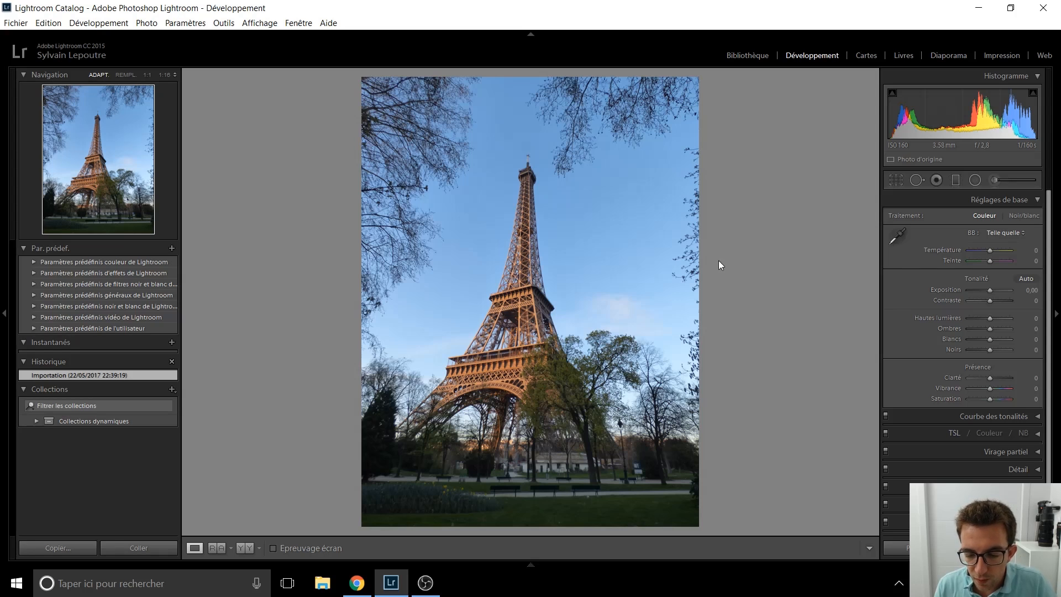
# - Crop the photo slightly at its original aspect ratio, shifting the image to trim the branches along the right edge
pyautogui.click(896, 178)
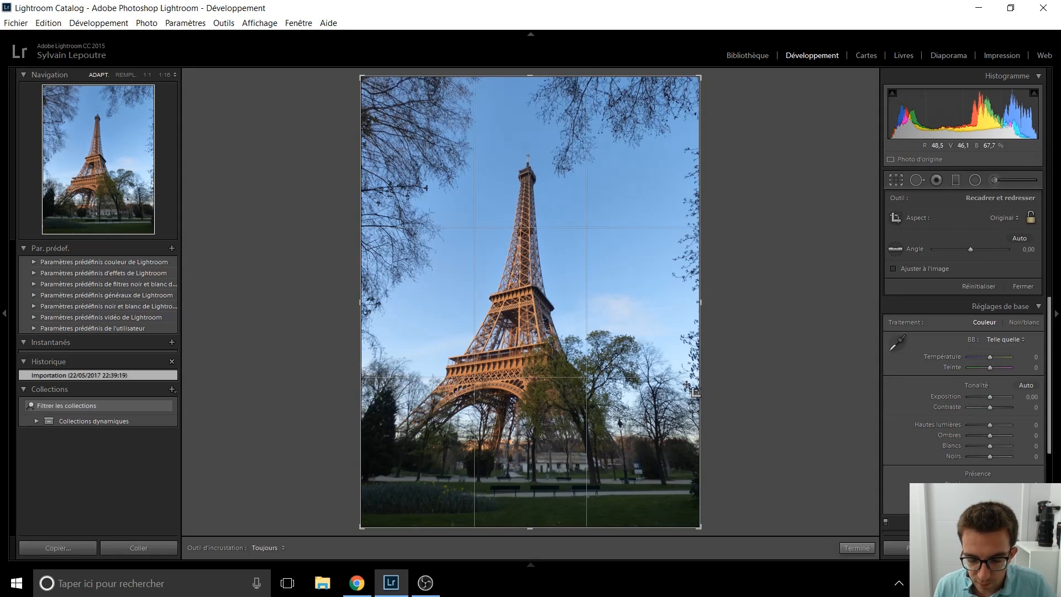
pyautogui.moveTo(697, 78); pyautogui.dragTo(710, 69)
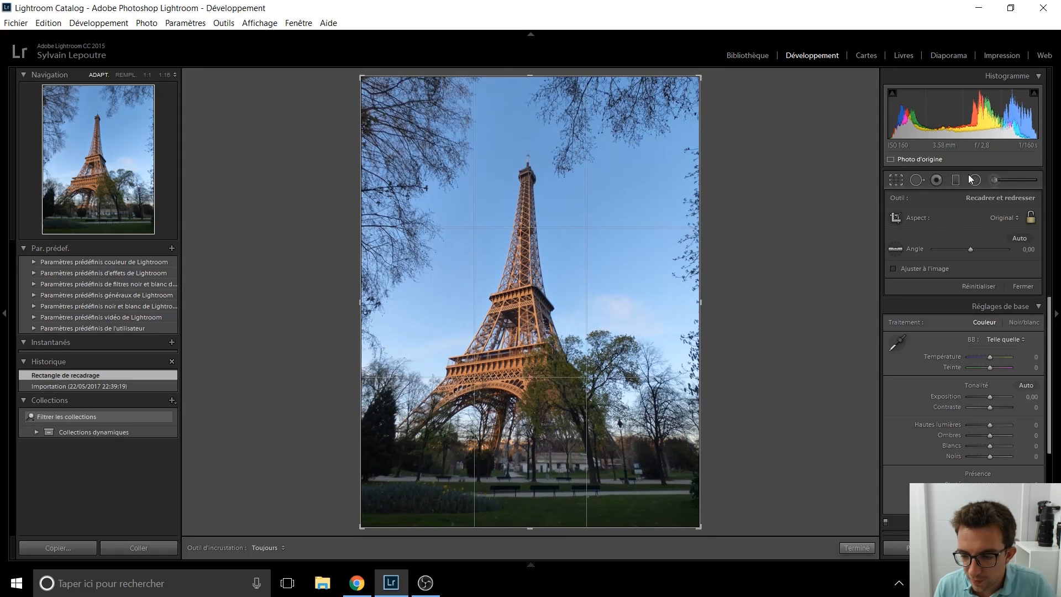
pyautogui.click(1031, 218)
pyautogui.moveTo(699, 77); pyautogui.dragTo(690, 80)
pyautogui.moveTo(604, 238); pyautogui.dragTo(618, 244)
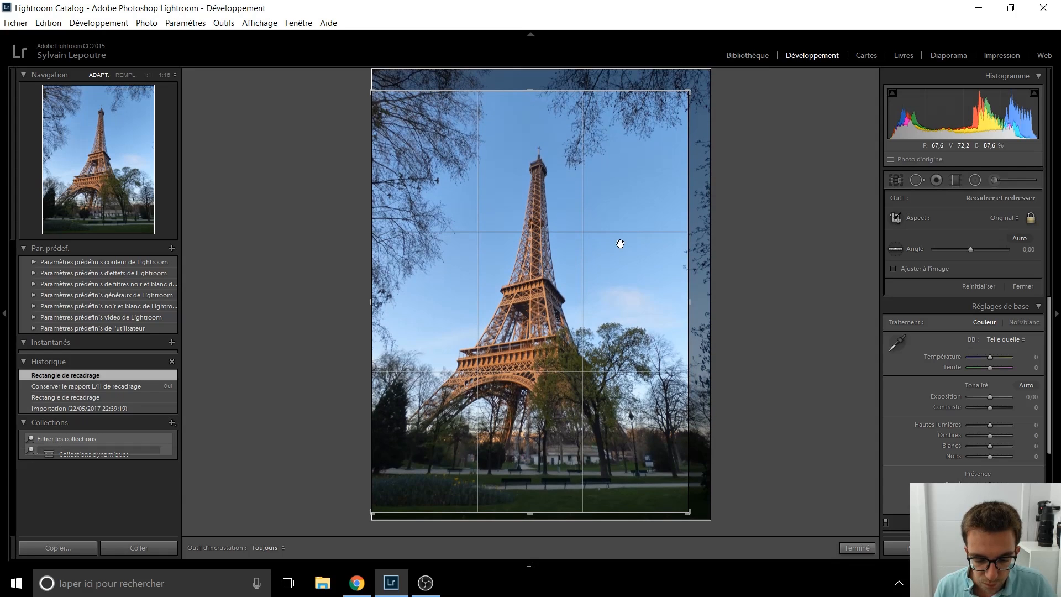
pyautogui.press('Return')
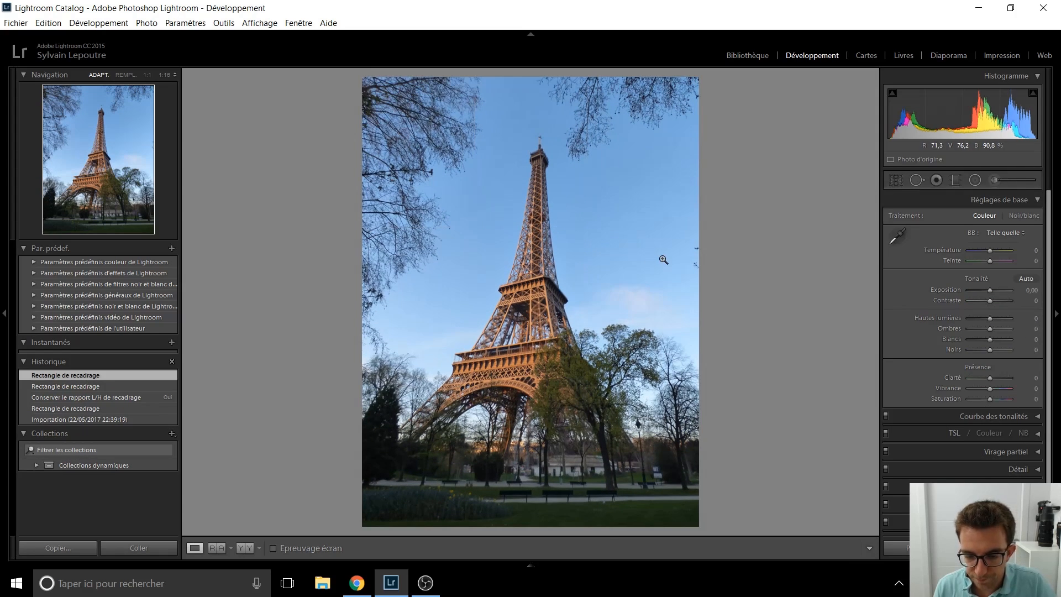
# - Heal the two small leftover branches in the sky at the photo's right edge with the spot removal tool
pyautogui.click(694, 261)
pyautogui.moveTo(704, 282); pyautogui.dragTo(636, 267)
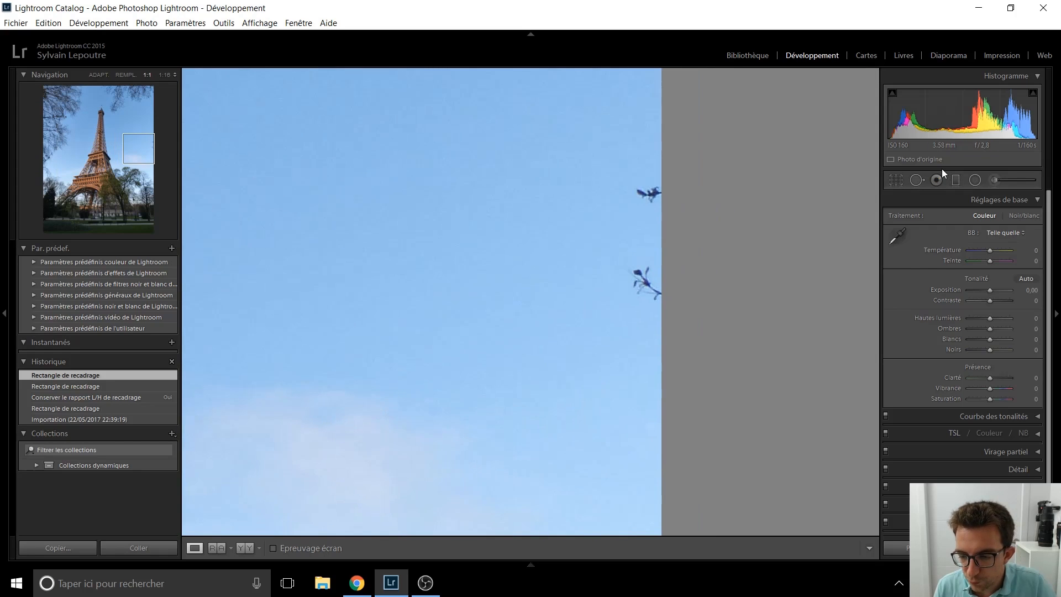
pyautogui.click(917, 180)
pyautogui.moveTo(640, 194); pyautogui.dragTo(660, 193)
pyautogui.moveTo(654, 300)
pyautogui.mouseDown()
pyautogui.moveTo(634, 271)
pyautogui.moveTo(644, 276)
pyautogui.mouseUp()
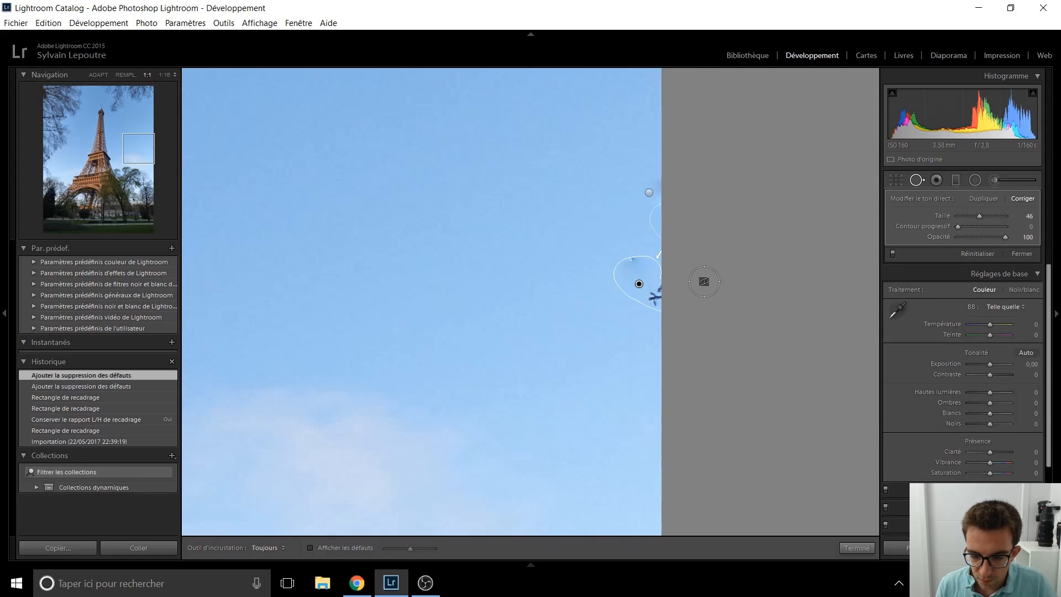
# - Refine the branch healing spots by repositioning the sampled sky area, and finish the spot removal
pyautogui.click(648, 192)
pyautogui.moveTo(557, 220)
pyautogui.mouseDown()
pyautogui.moveTo(556, 233)
pyautogui.moveTo(654, 194)
pyautogui.moveTo(624, 229)
pyautogui.moveTo(532, 279)
pyautogui.mouseUp()
pyautogui.press('q')
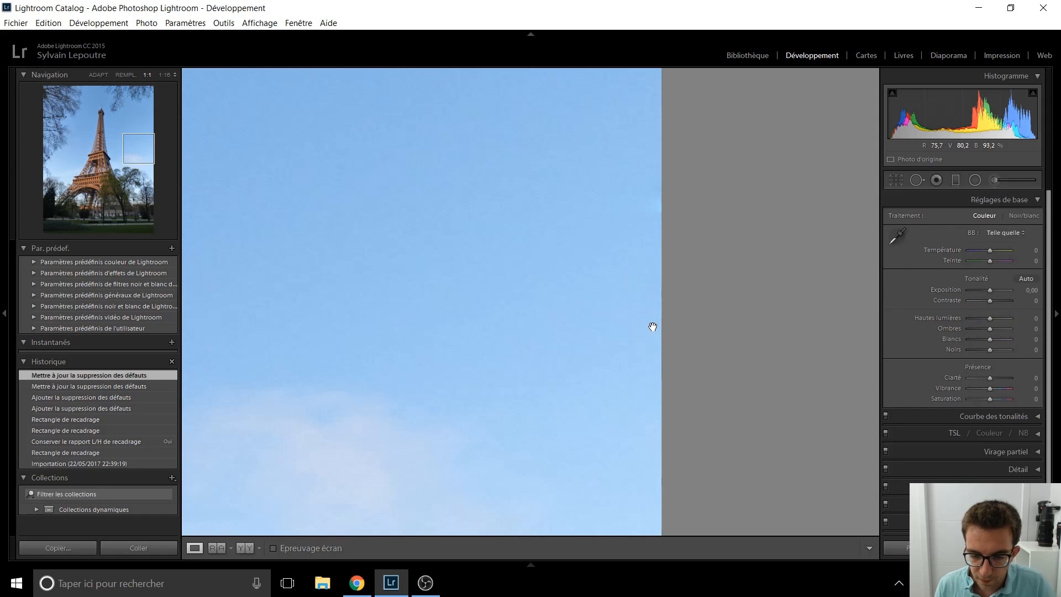
pyautogui.click(652, 326)
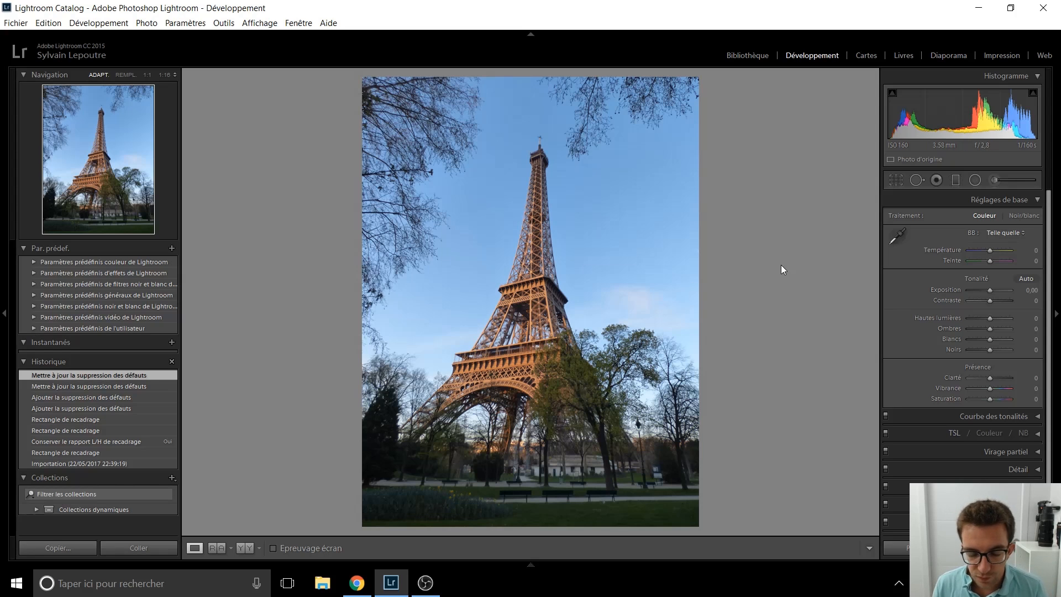
# - Examine the dark benches and lawn, and the upper part of the tower, at 1:1
pyautogui.click(523, 493)
pyautogui.moveTo(523, 492); pyautogui.dragTo(580, 277)
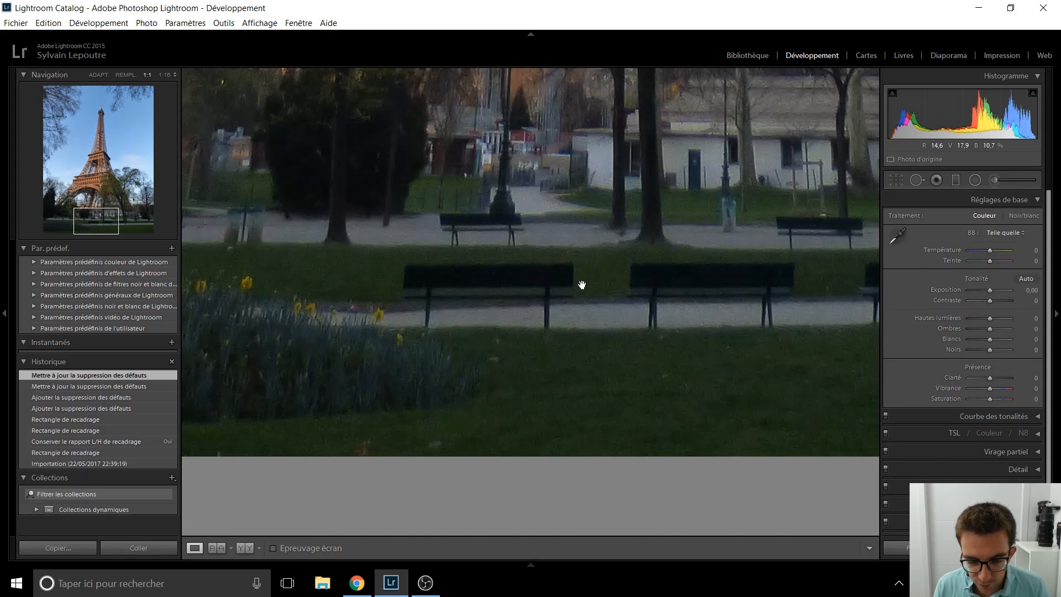
pyautogui.moveTo(656, 265); pyautogui.dragTo(562, 315)
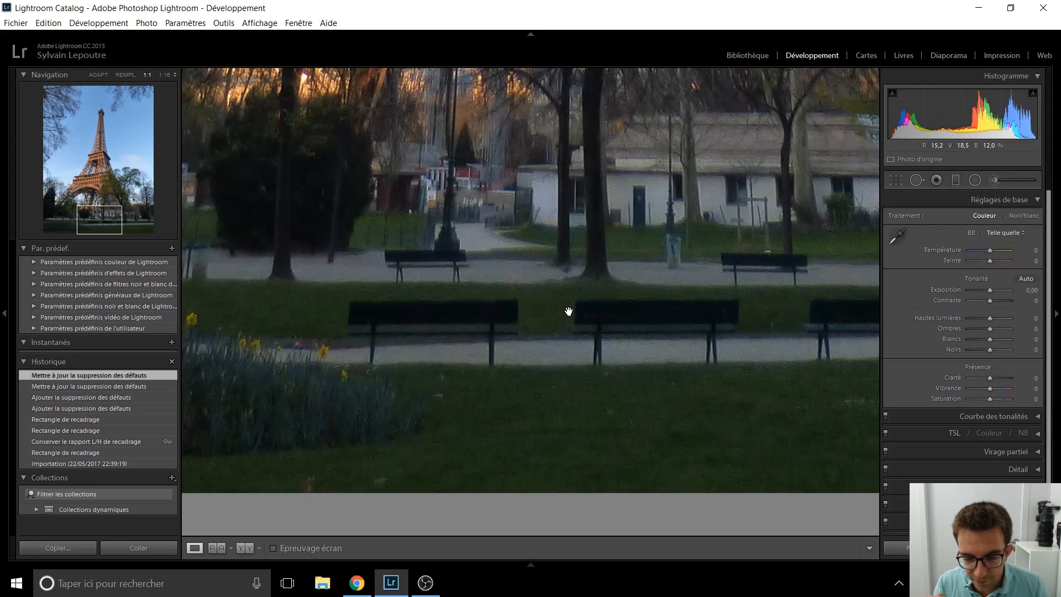
pyautogui.click(569, 311)
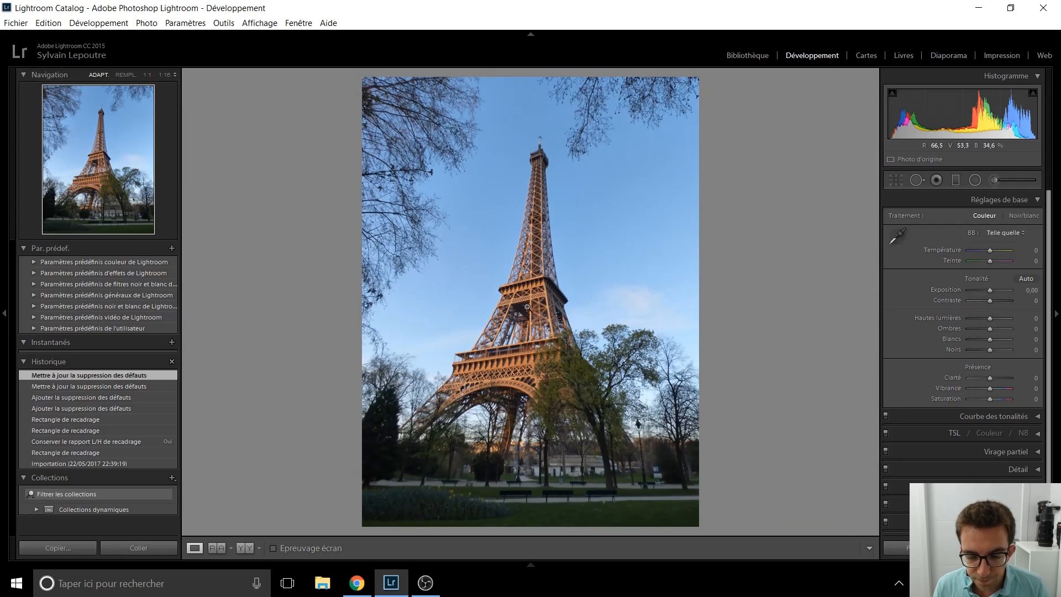
pyautogui.click(525, 256)
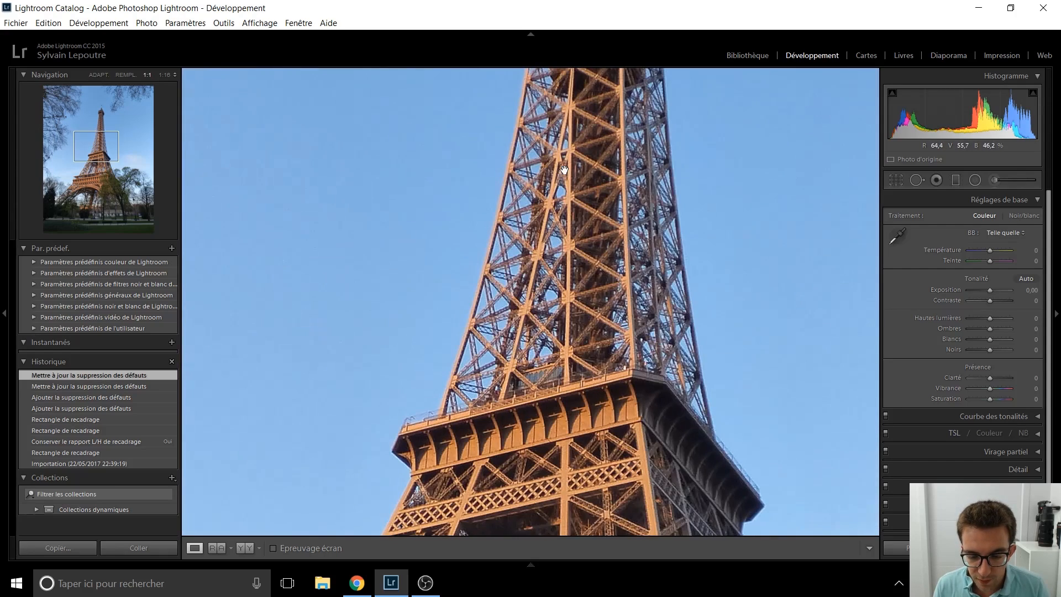
pyautogui.moveTo(564, 170); pyautogui.dragTo(565, 416)
pyautogui.moveTo(569, 214); pyautogui.dragTo(553, 415)
pyautogui.click(562, 298)
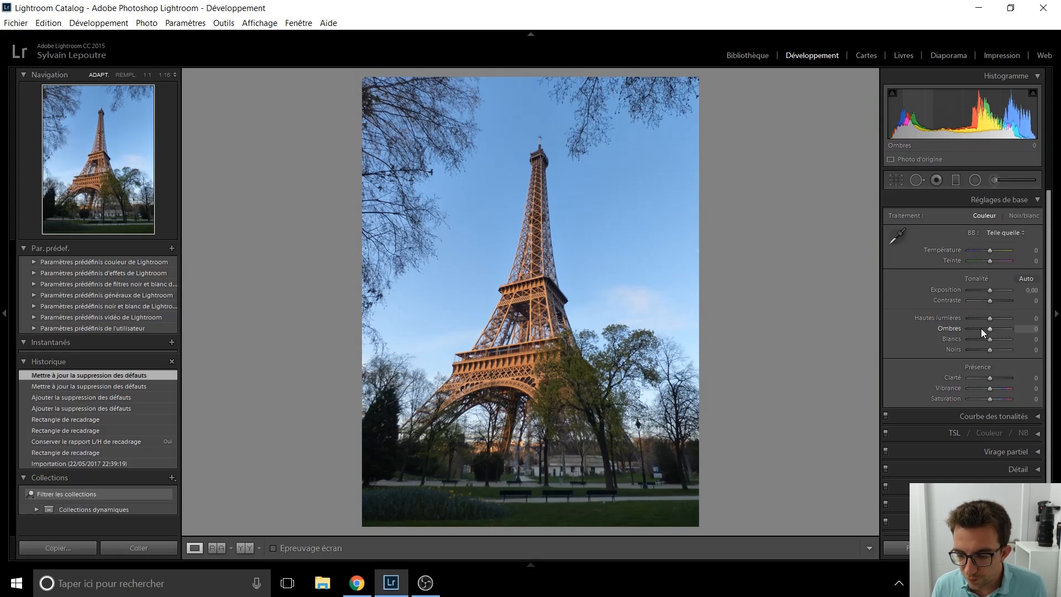
# - Try raising the shadows (Ombres) progressively up to +100, and reset them to 0
pyautogui.press('Up')
pyautogui.press('Up')
pyautogui.press('Up')
pyautogui.press('Up')
pyautogui.press('Up')
pyautogui.press('Up')
pyautogui.press('Up')
pyautogui.press('Up')
pyautogui.press('Up')
pyautogui.press('Up')
pyautogui.press('Up')
pyautogui.press('Up')
pyautogui.press('Up')
pyautogui.press('Up')
pyautogui.press('Up')
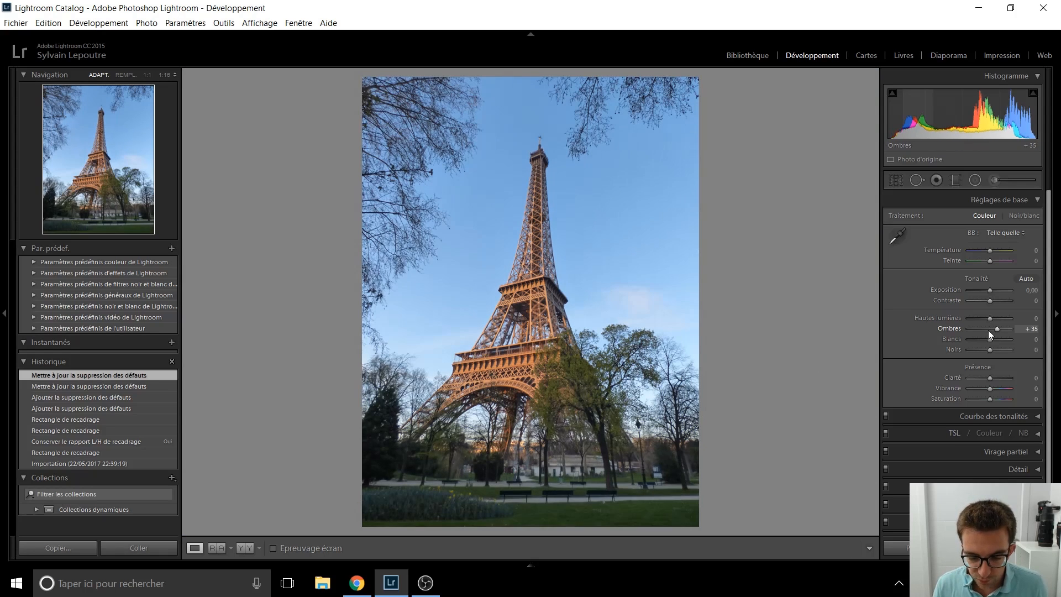
pyautogui.press('Down')
pyautogui.press('Down')
pyautogui.press('Down')
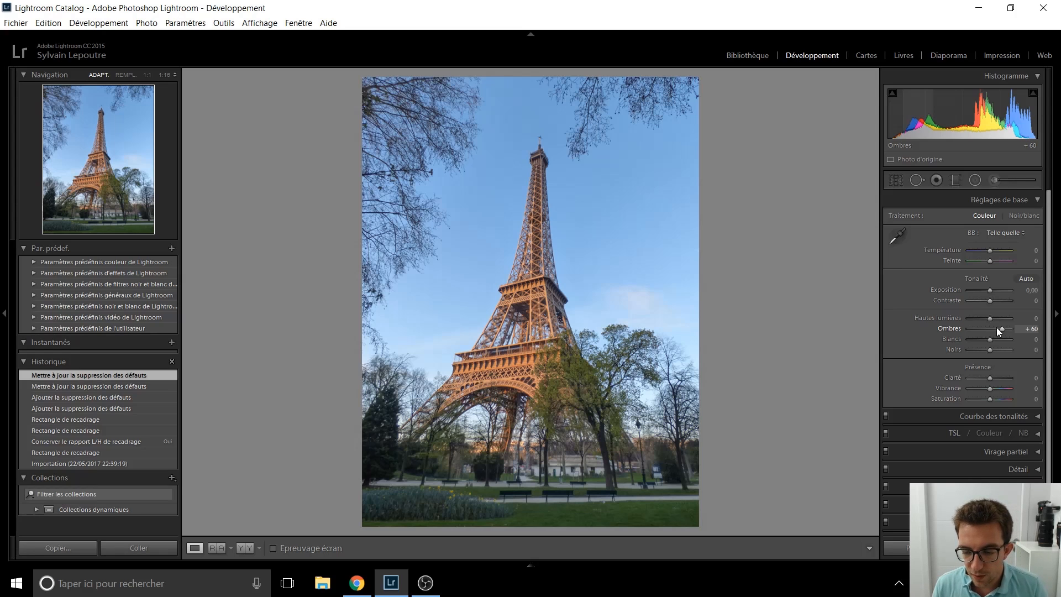
pyautogui.moveTo(1001, 328); pyautogui.dragTo(1050, 331)
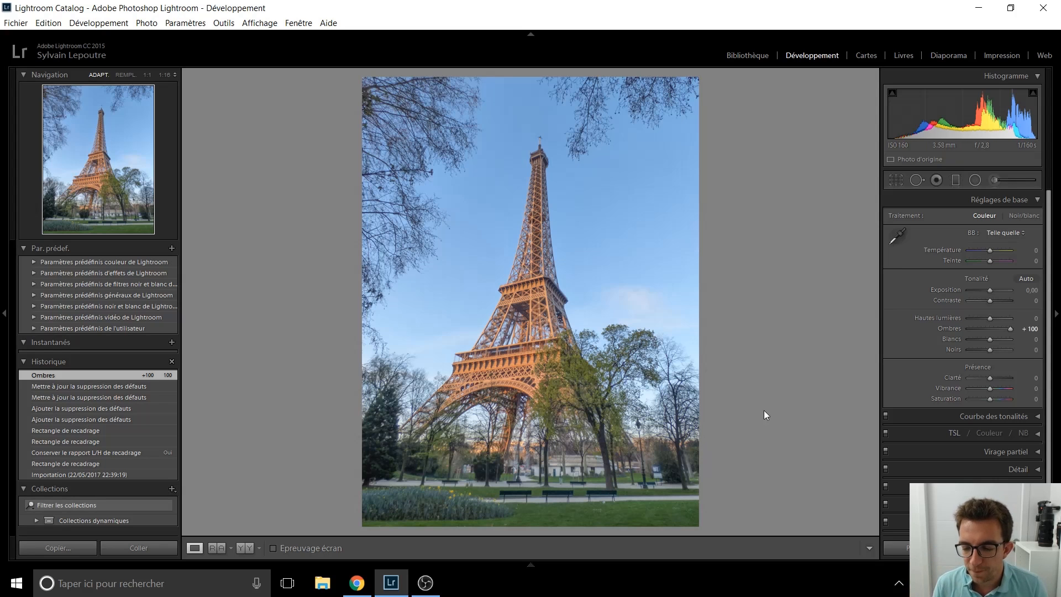
pyautogui.doubleClick(1006, 333)
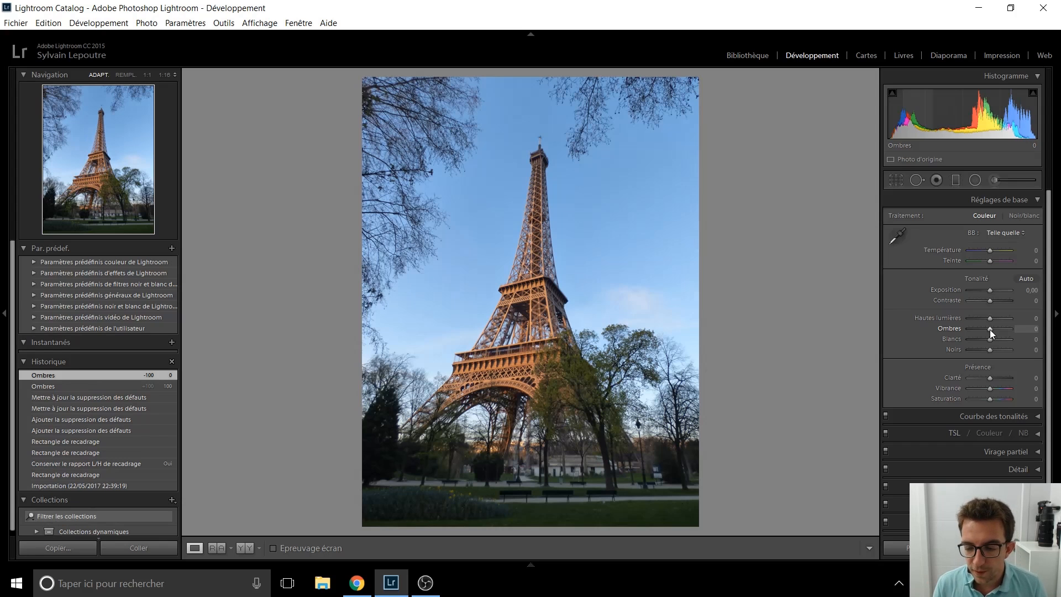
# - Set the shadows (Ombres) to +70 and the exposure to +0.10
pyautogui.scroll(10, 989, 329)
pyautogui.scroll(2, 990, 329)
pyautogui.scroll(2, 991, 334)
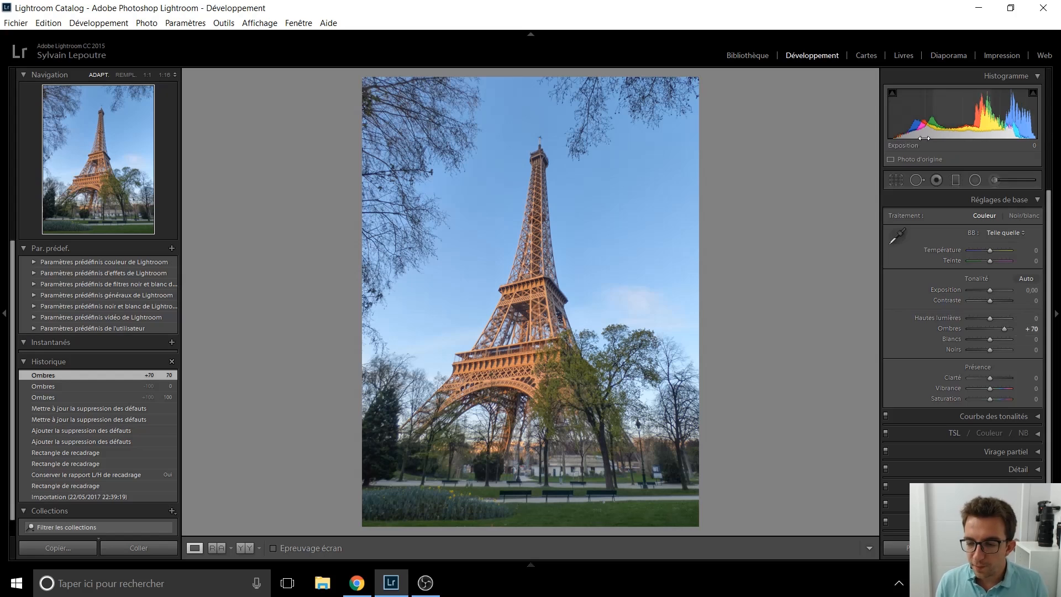
pyautogui.click(989, 291)
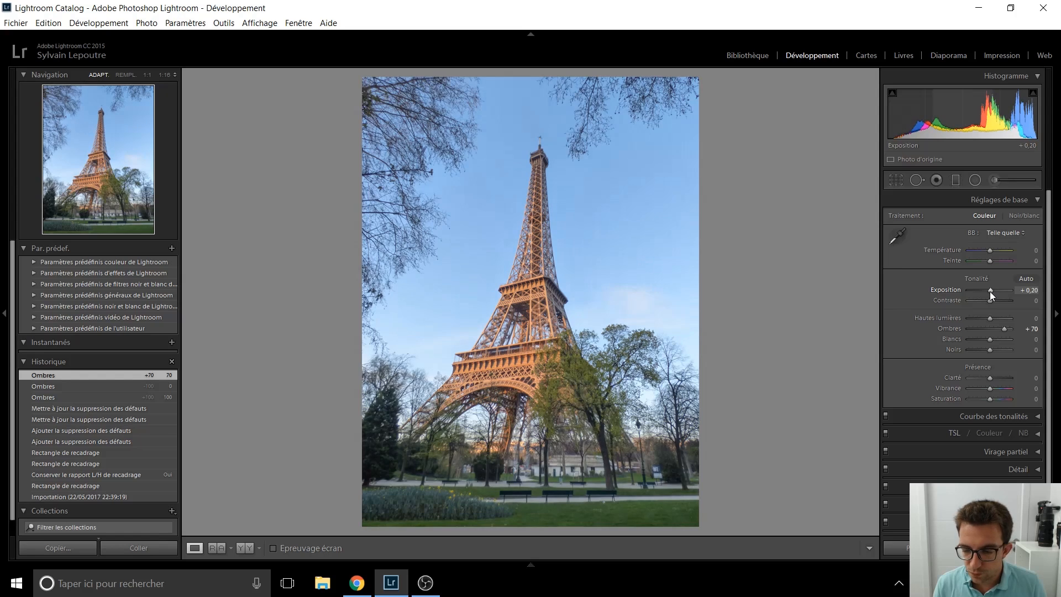
pyautogui.press('Down')
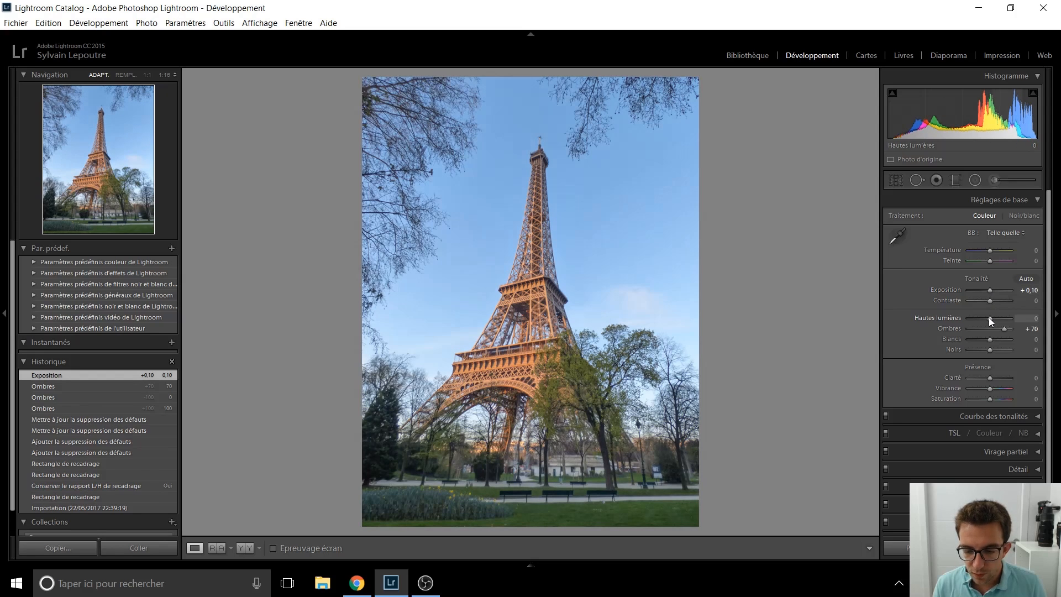
# - Raise the whites (Blancs) of the photo to +20
pyautogui.press('Up')
pyautogui.press('Up')
pyautogui.press('Up')
pyautogui.press('Up')
pyautogui.press('Up')
pyautogui.press('Down')
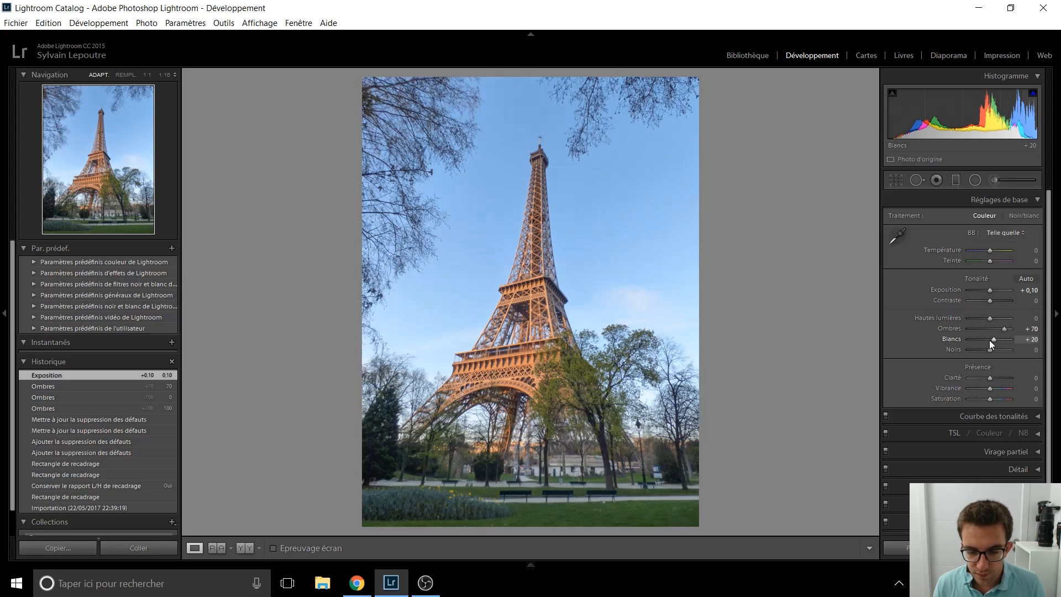
# - Lower the blacks (Noirs) of the photo to -40
pyautogui.press('Down')
pyautogui.press('Down')
pyautogui.press('Down')
pyautogui.press('Down')
pyautogui.press('Down')
pyautogui.press('Down')
pyautogui.press('Down')
pyautogui.press('Down')
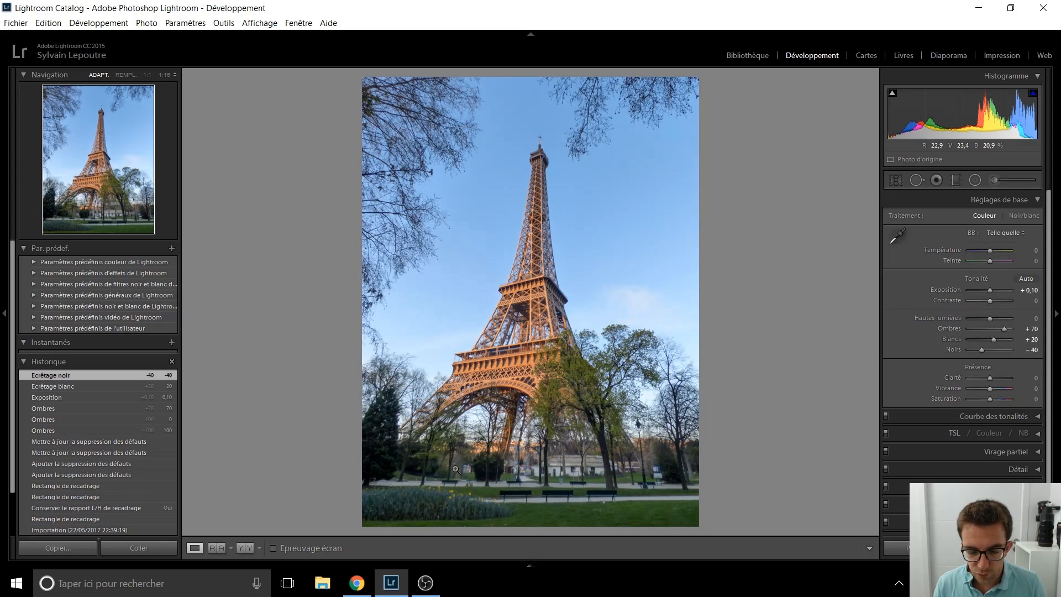
# - Set the clarity (Clarté) to +16 after trying a stronger setting of +31
pyautogui.click(989, 376)
pyautogui.press('Up')
pyautogui.press('Up')
pyautogui.press('Up')
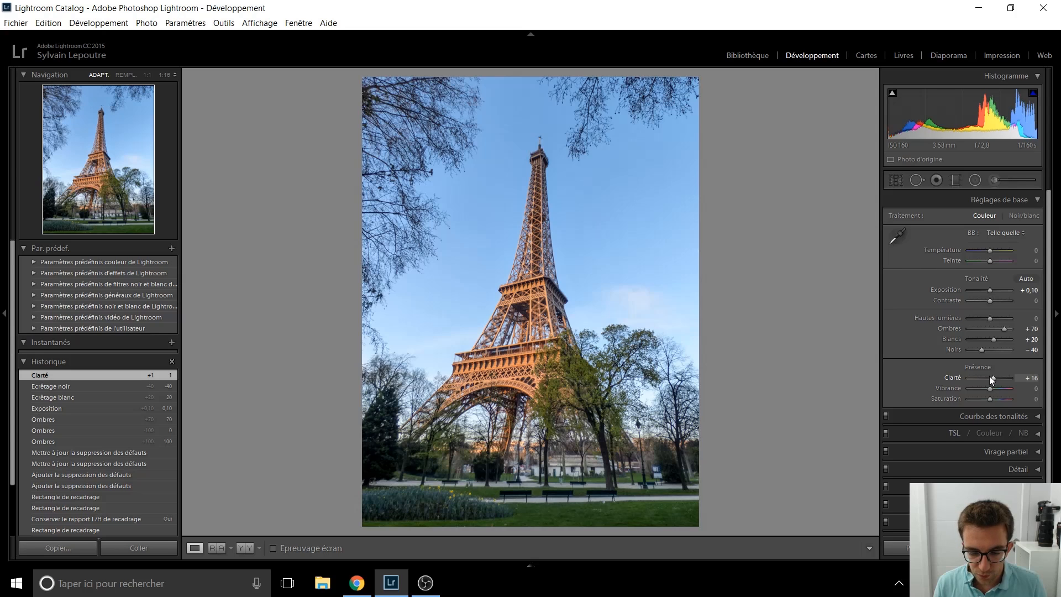
pyautogui.press('Up')
pyautogui.press('Up')
pyautogui.press('Up')
pyautogui.press('Up')
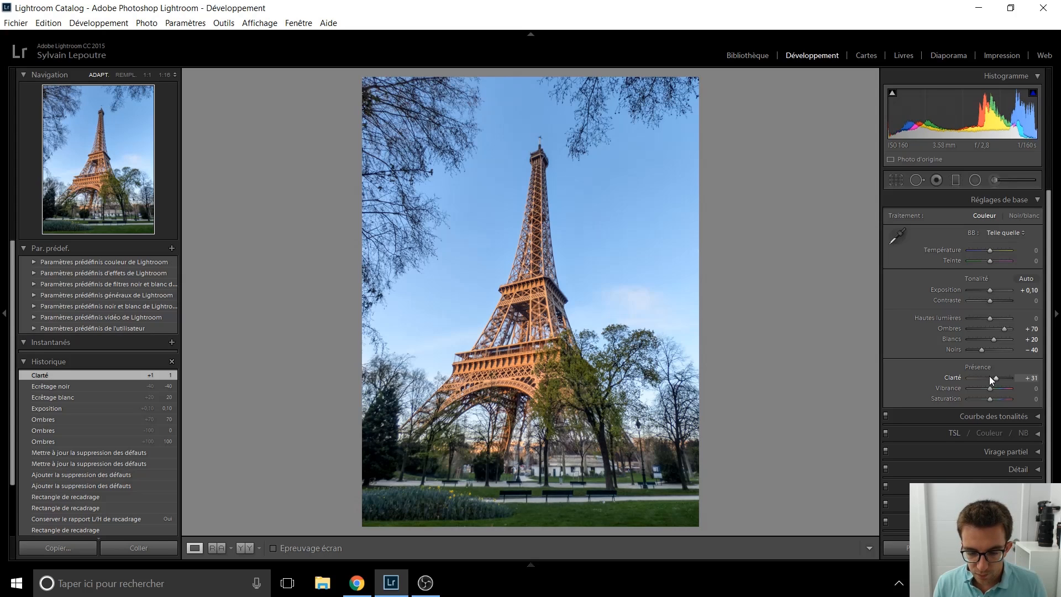
pyautogui.press('Down')
pyautogui.press('Down')
pyautogui.press('Down')
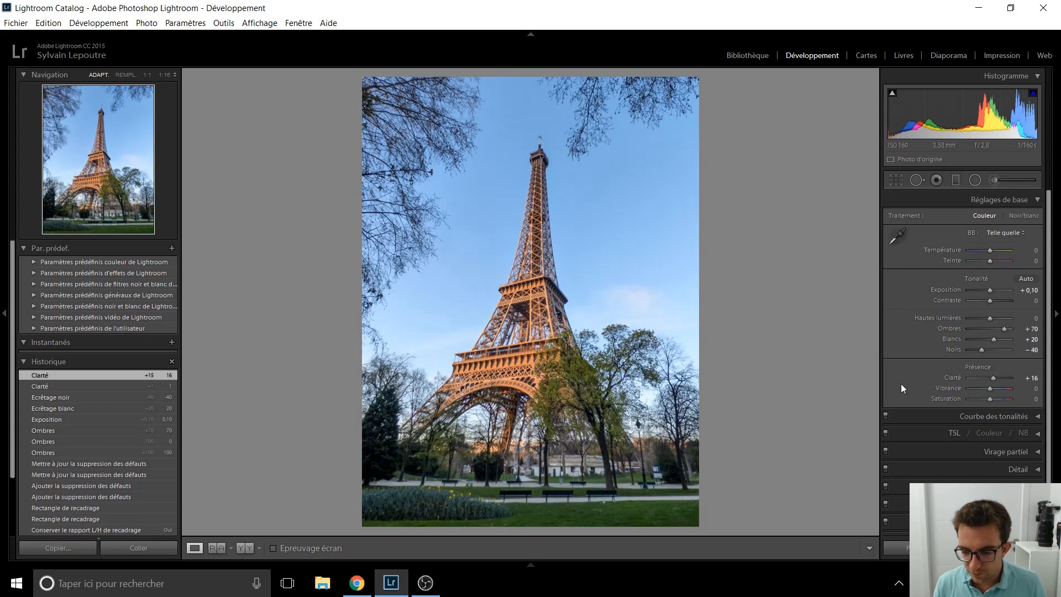
# - Try a vibrance of +15 on the photo and reset it to 0
pyautogui.press('Up')
pyautogui.press('Up')
pyautogui.press('Up')
pyautogui.press('Up')
pyautogui.press('Up')
pyautogui.press('Down')
pyautogui.press('Down')
pyautogui.doubleClick(990, 389)
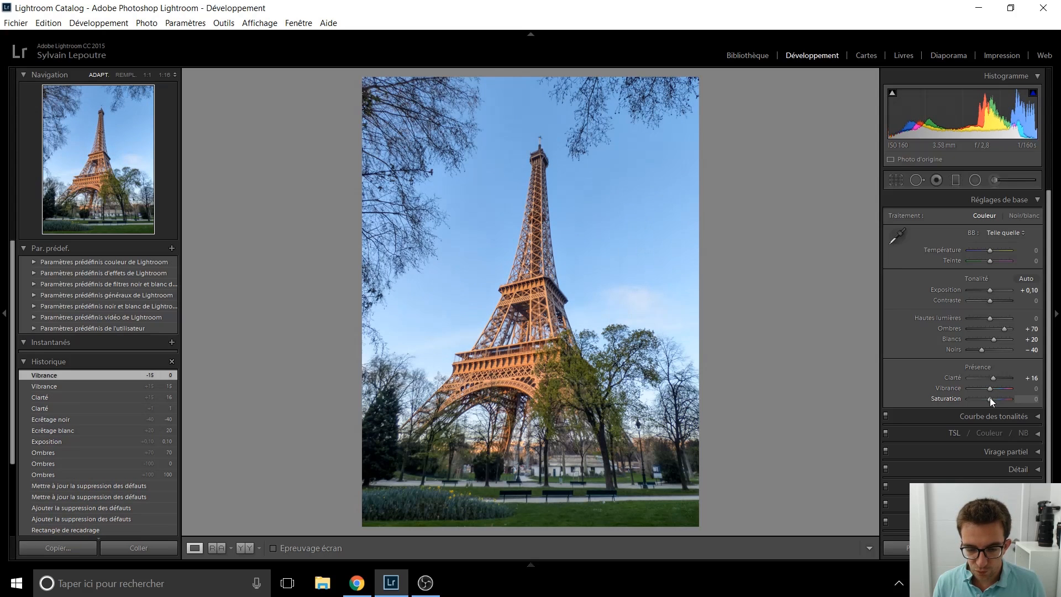
# - Set both the saturation and the vibrance of the photo to +10
pyautogui.press('Up')
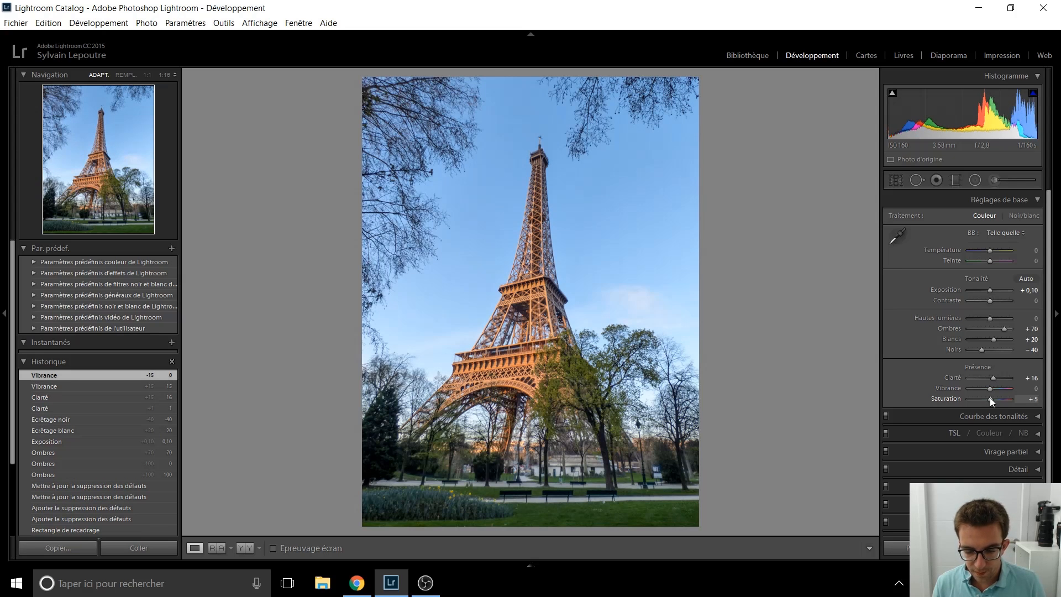
pyautogui.press('Up')
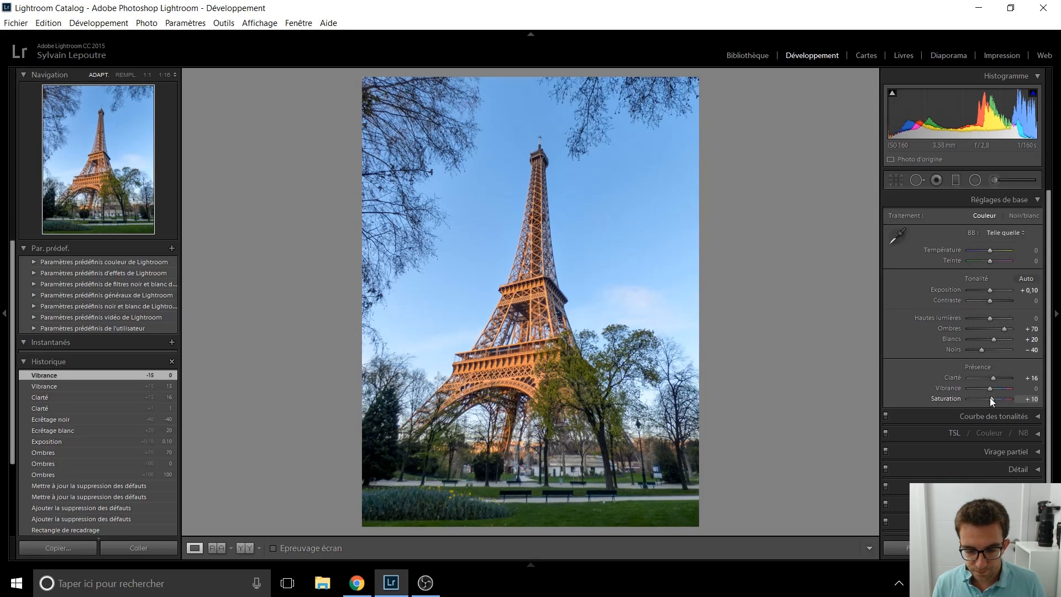
pyautogui.press('Up')
pyautogui.press('Up')
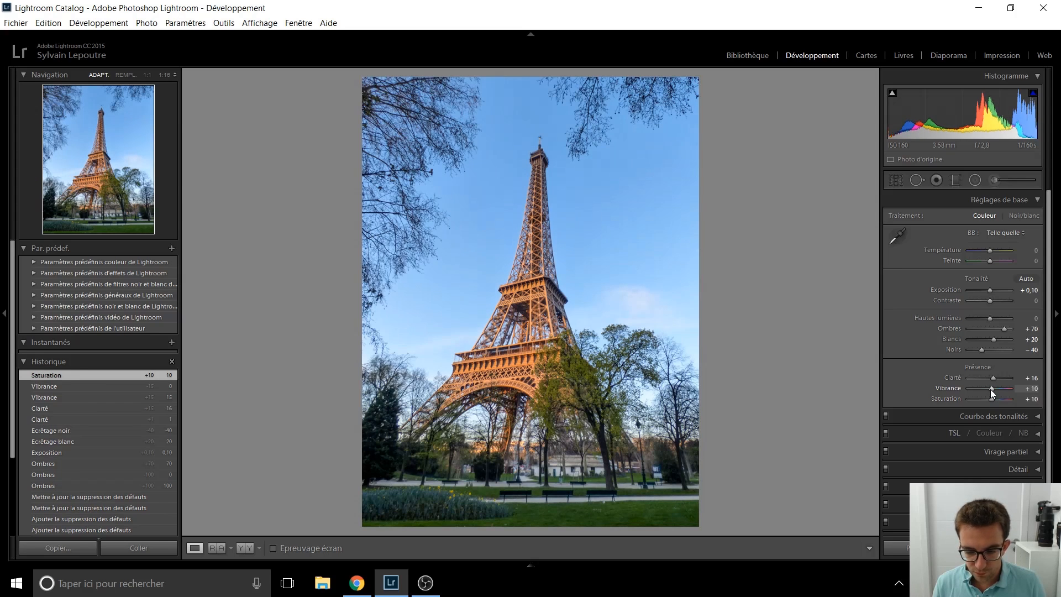
pyautogui.scroll(-1, 916, 335)
pyautogui.scroll(-2, 916, 334)
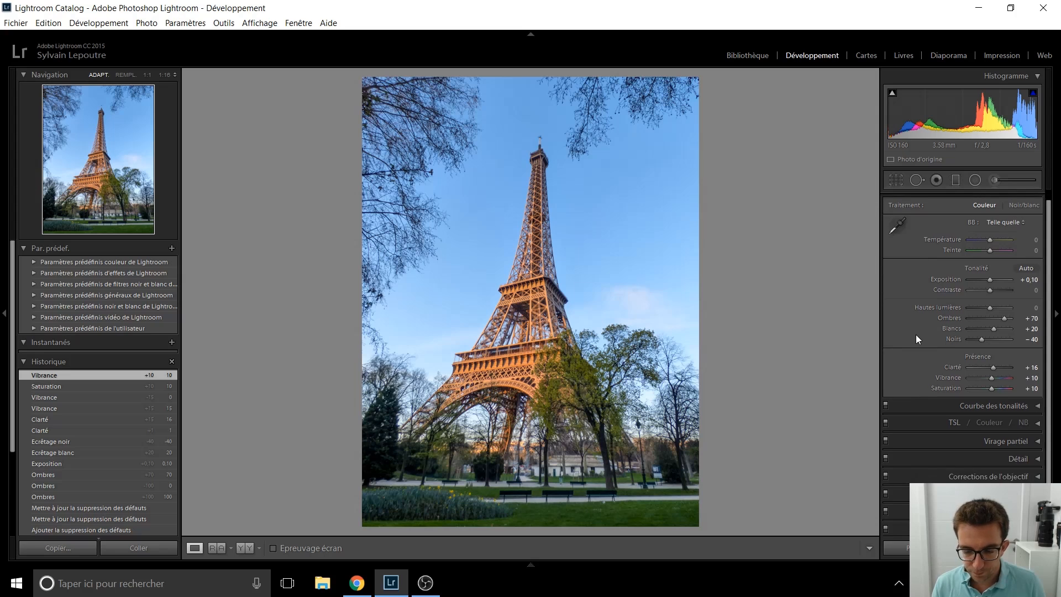
# - Try chromatic aberration removal and the lens correction profile on the photo, and switch both off again
pyautogui.click(1021, 453)
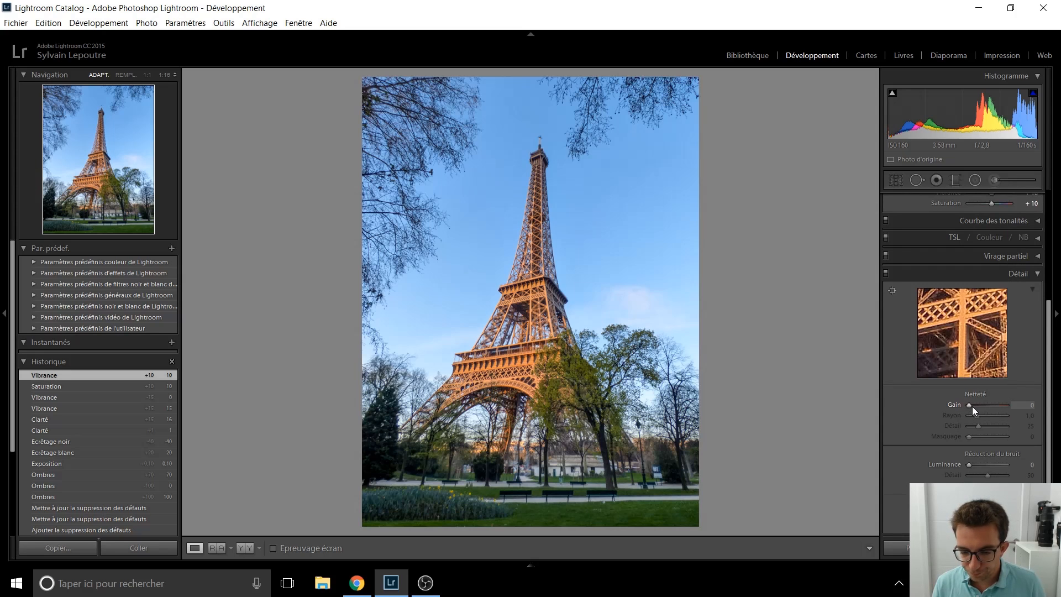
pyautogui.scroll(-5, 920, 418)
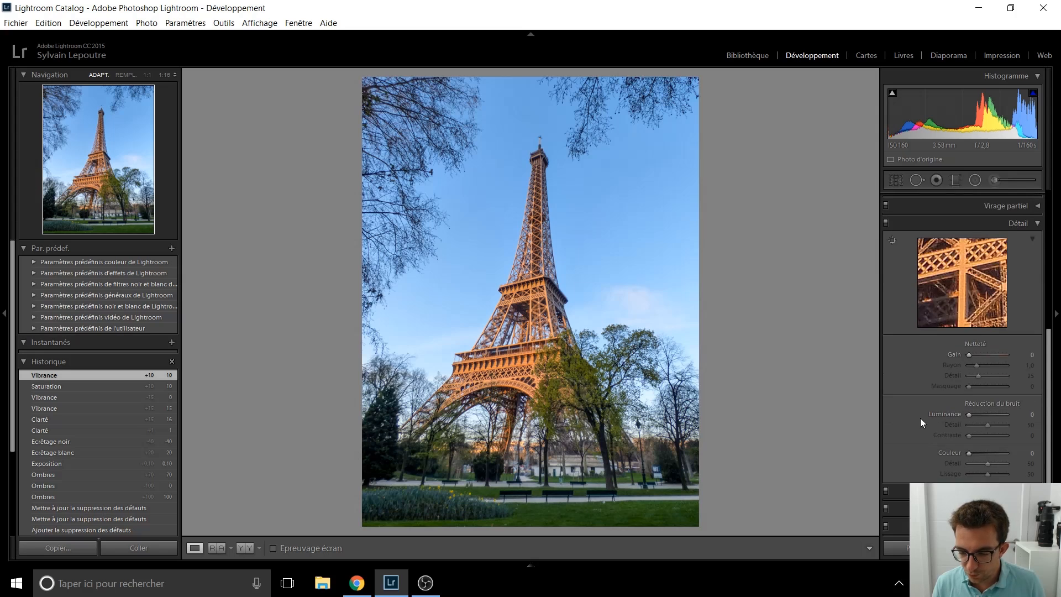
pyautogui.scroll(-2, 920, 418)
pyautogui.click(994, 471)
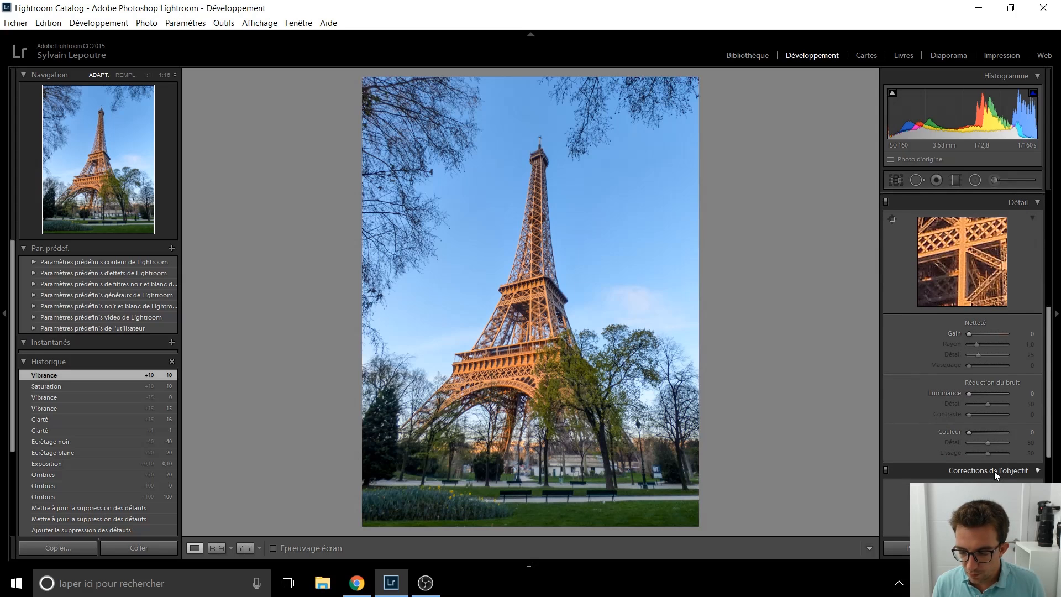
pyautogui.click(914, 370)
pyautogui.click(913, 376)
pyautogui.click(913, 376)
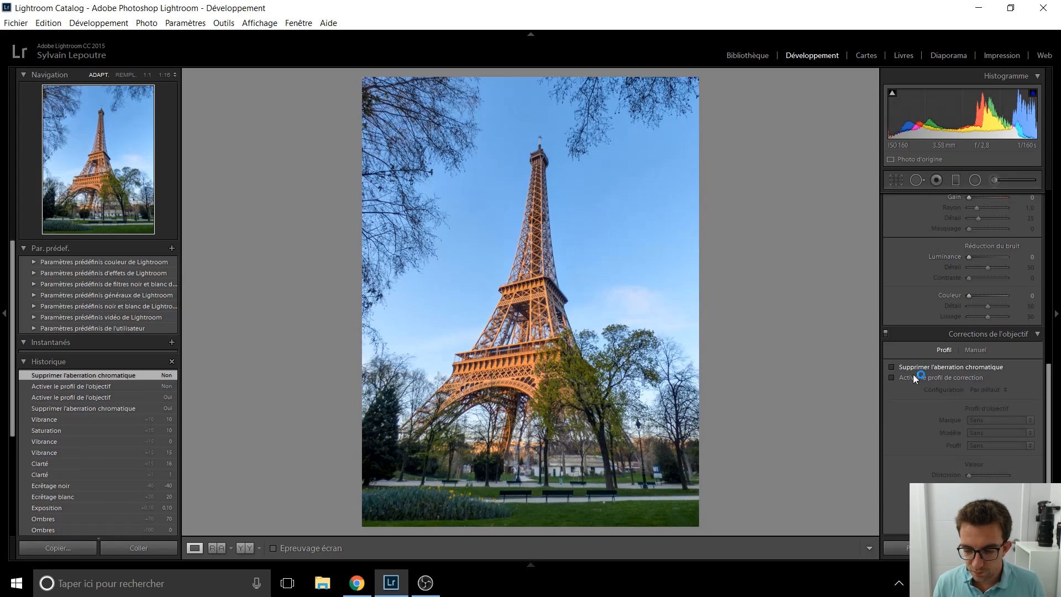
pyautogui.click(912, 366)
pyautogui.scroll(-3, 924, 408)
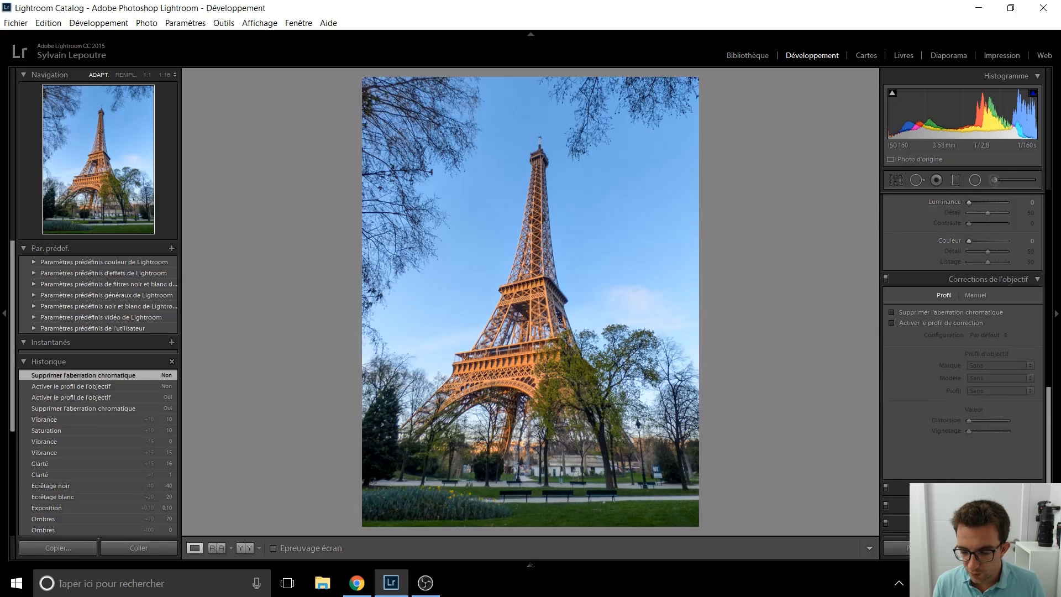
pyautogui.scroll(-8, 990, 423)
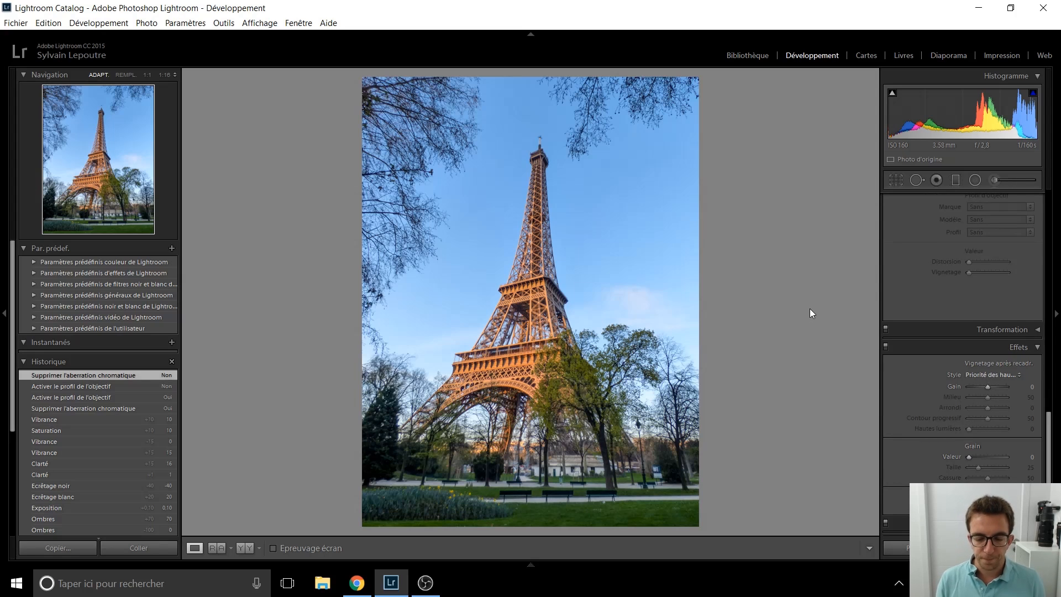
# - Compare the imported original of the Eiffel Tower photo with its latest edited state through the edit history
pyautogui.scroll(-2, 123, 411)
pyautogui.scroll(-1, 124, 407)
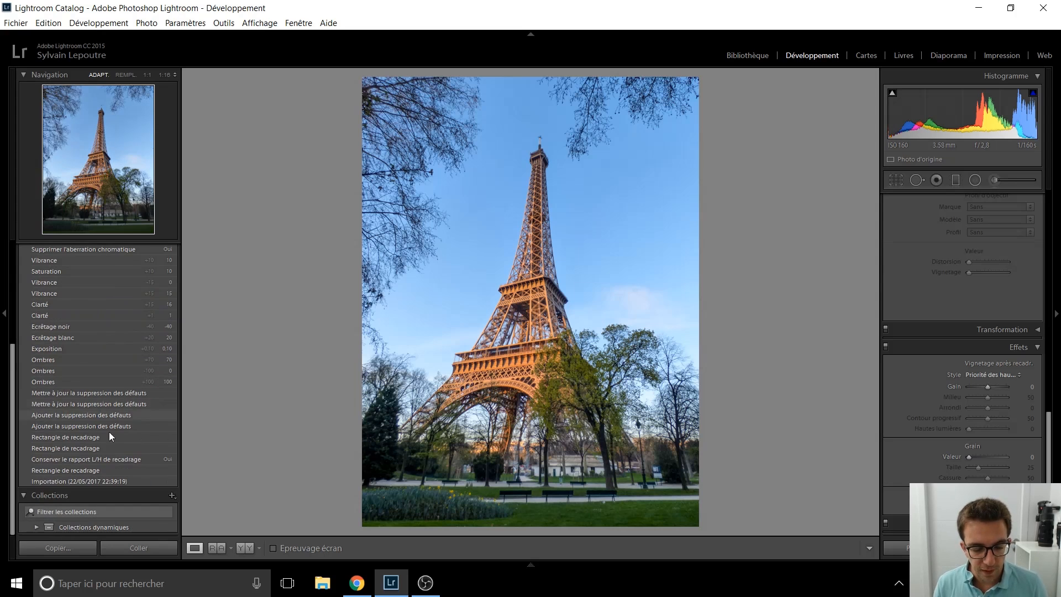
pyautogui.click(96, 476)
pyautogui.scroll(3, 91, 424)
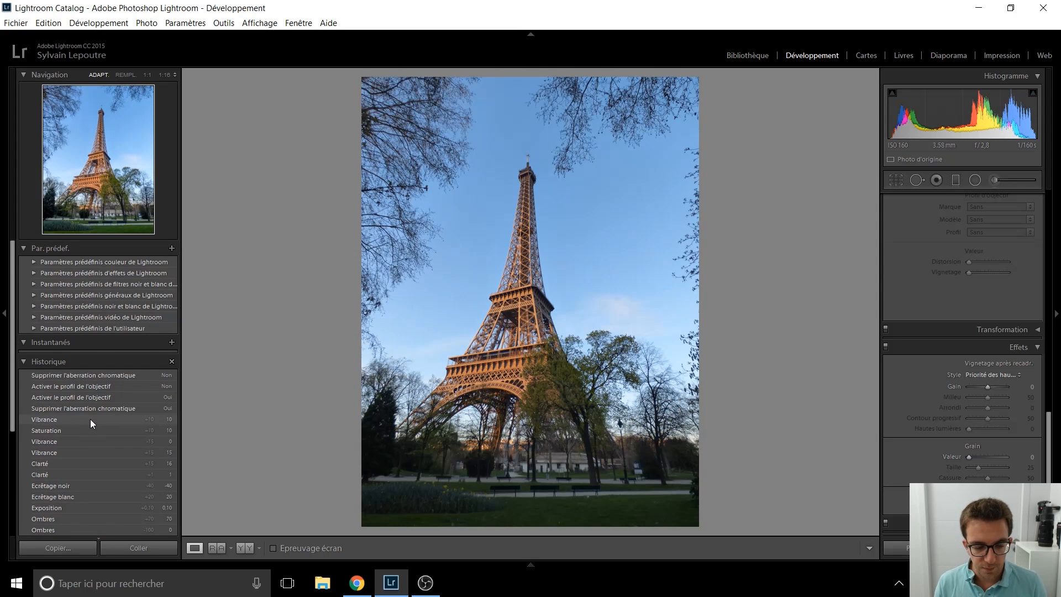
pyautogui.click(98, 376)
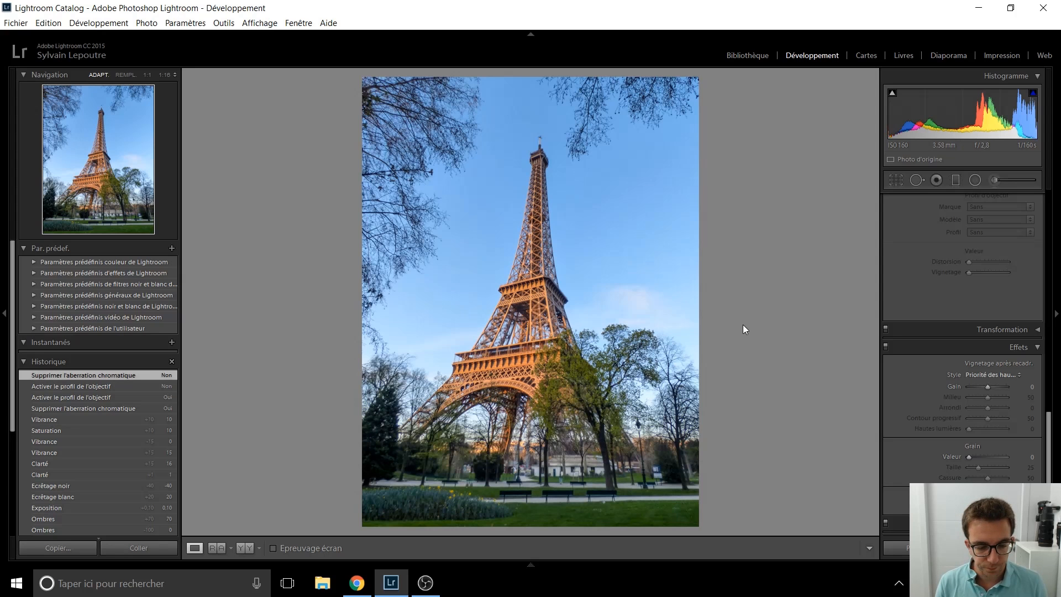
# - Switch to the next photo, the three boats on the river, view its shooting information and hide the information overlay
pyautogui.press('Right')
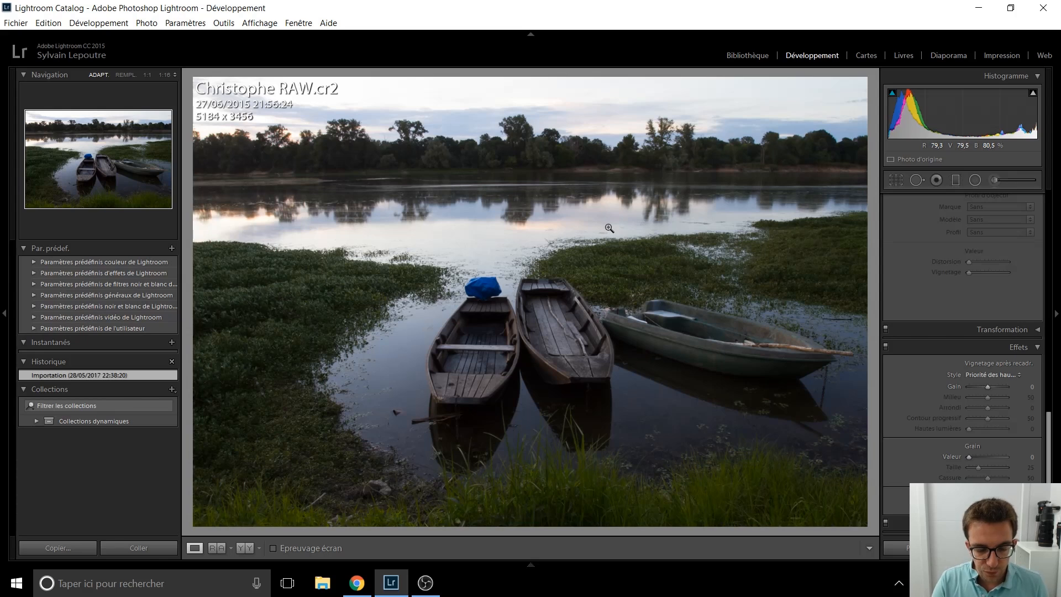
pyautogui.press('i')
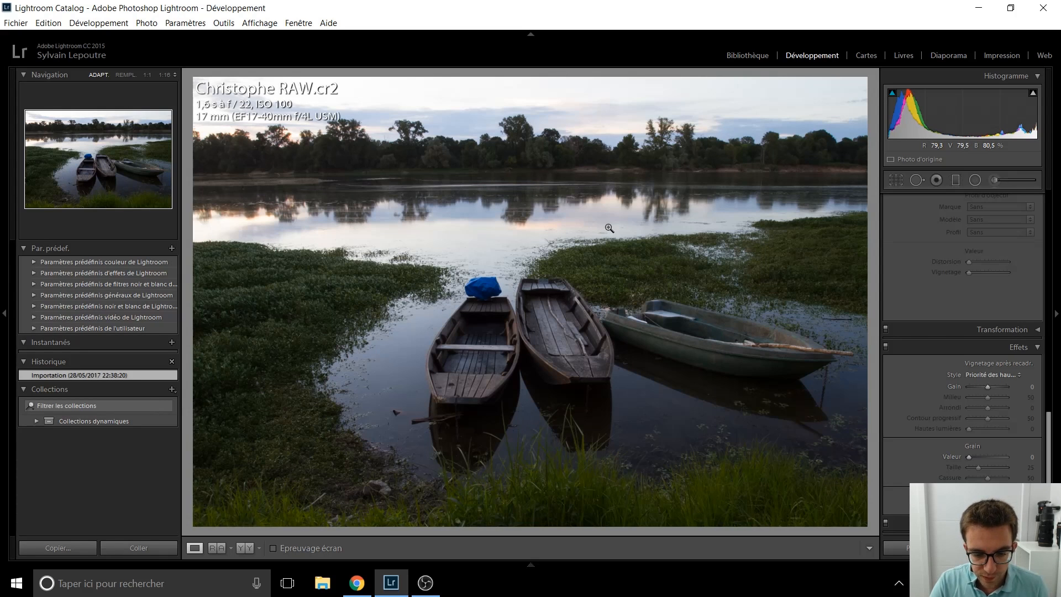
pyautogui.press('i')
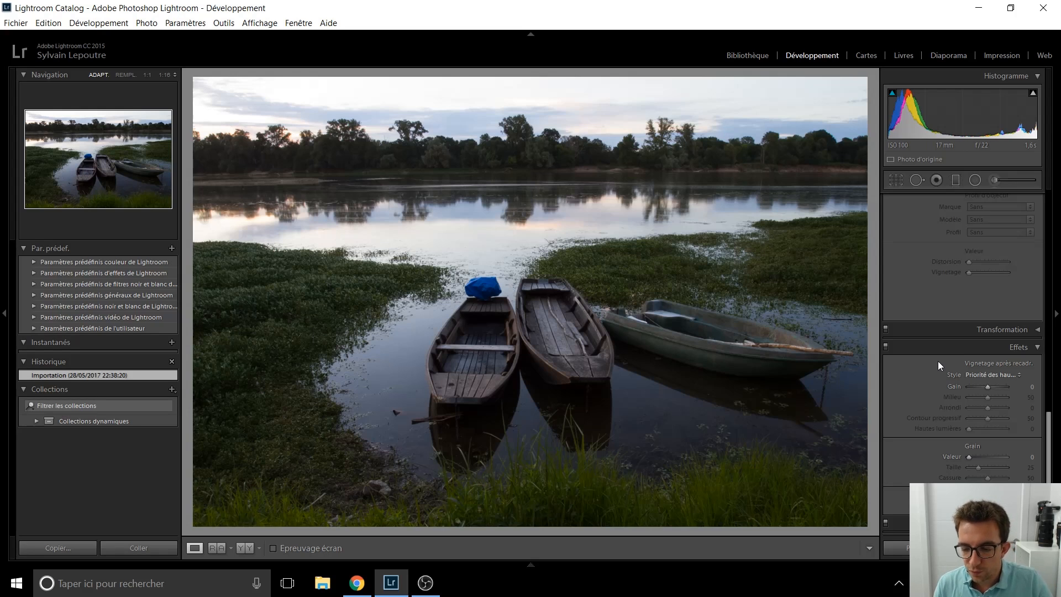
# - Set the exposure of the boat photo to +1.50 after trying a brighter setting of +2.20
pyautogui.scroll(10, 937, 361)
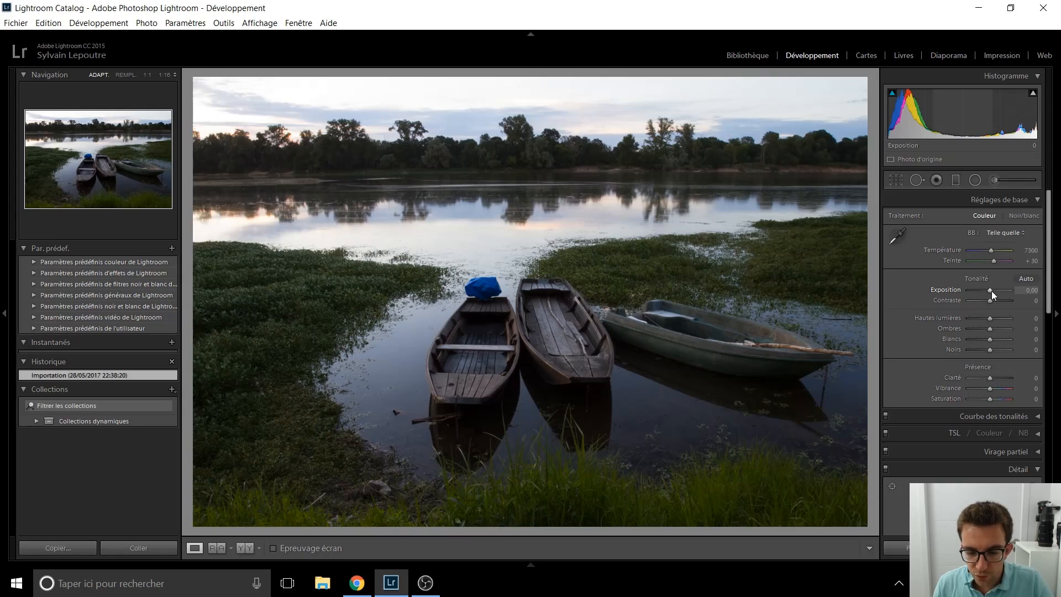
pyautogui.scroll(4, 992, 291)
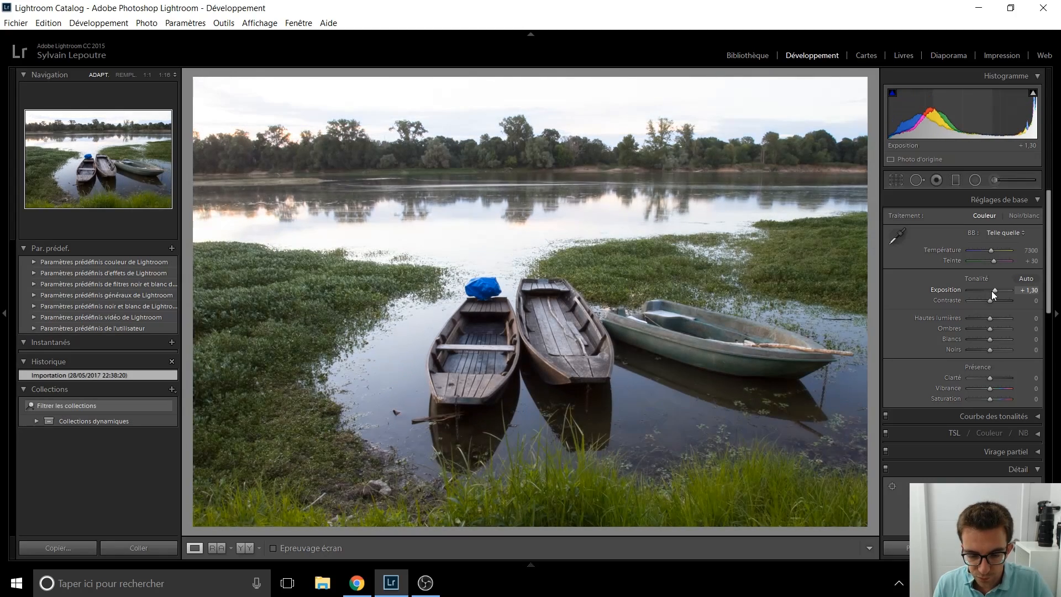
pyautogui.scroll(3, 992, 291)
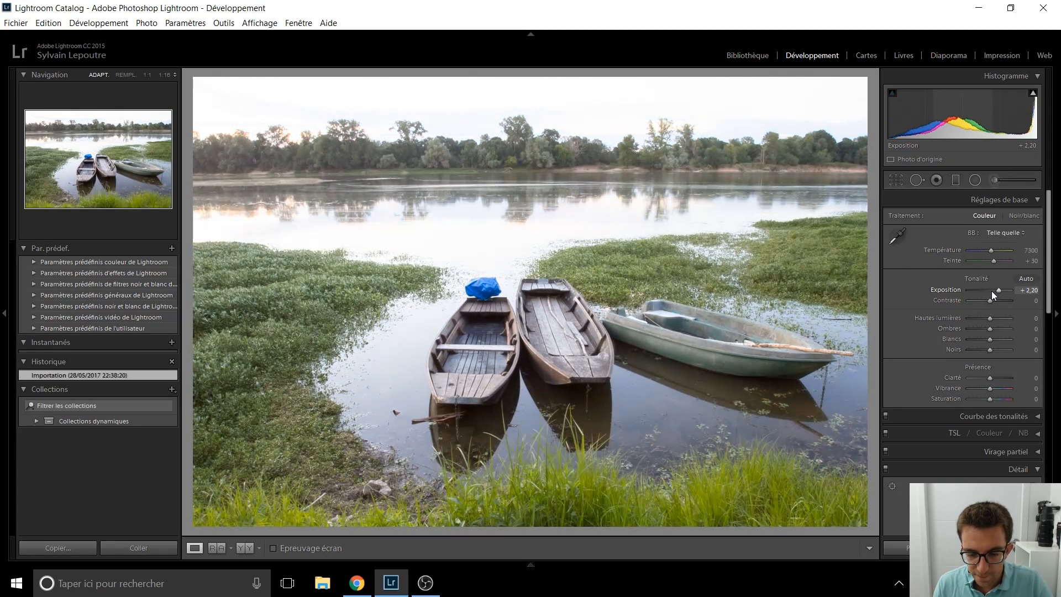
pyautogui.scroll(-1, 992, 290)
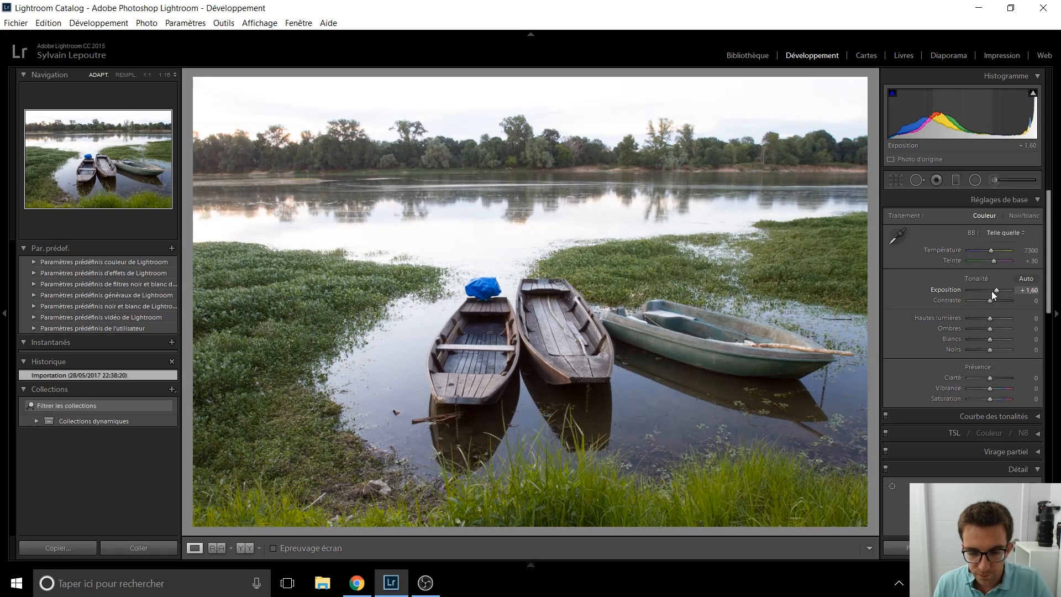
pyautogui.scroll(-1, 991, 290)
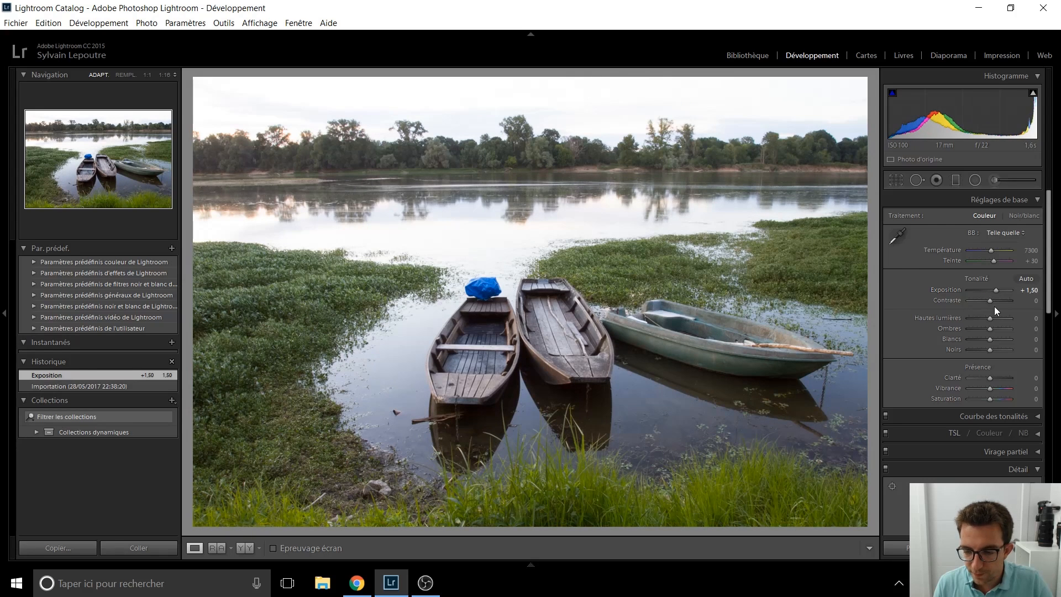
# - Lower the highlights (Hautes lumières) to -70 and raise the shadows (Ombres) to +50 after trying +90
pyautogui.scroll(-15, 990, 321)
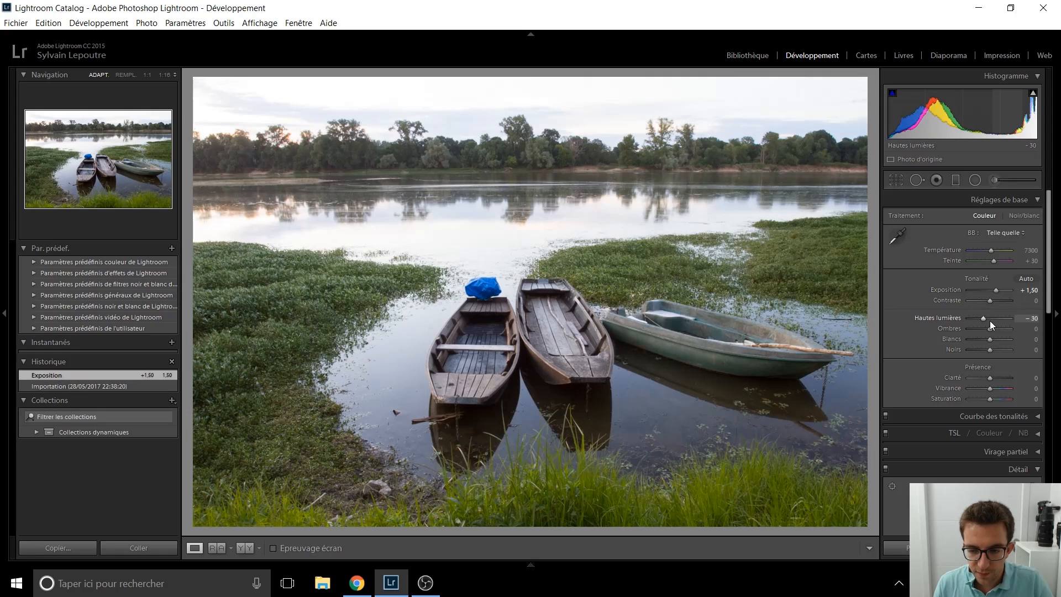
pyautogui.scroll(1, 990, 320)
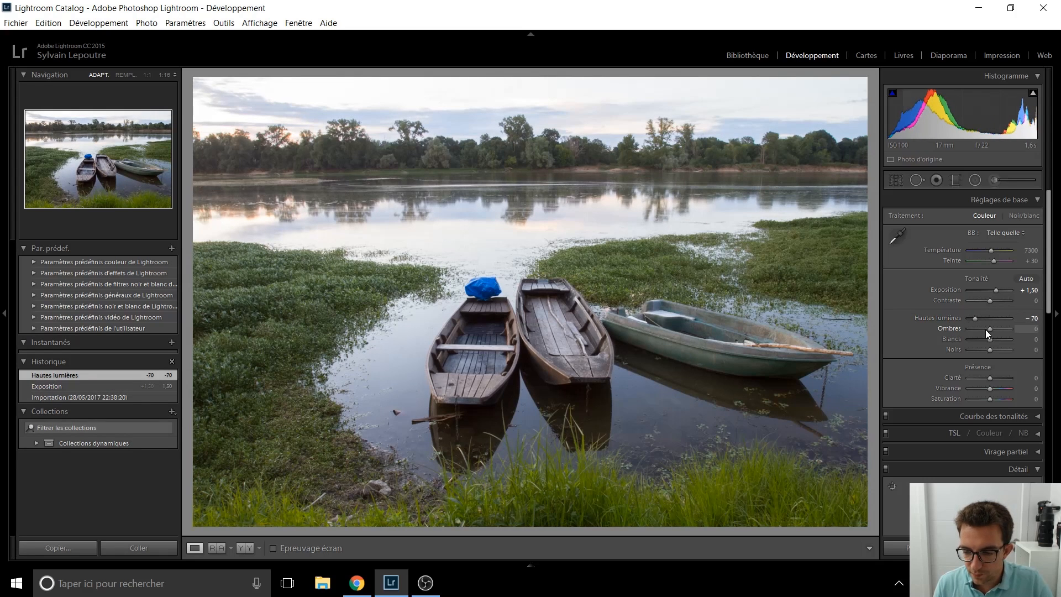
pyautogui.scroll(15, 991, 330)
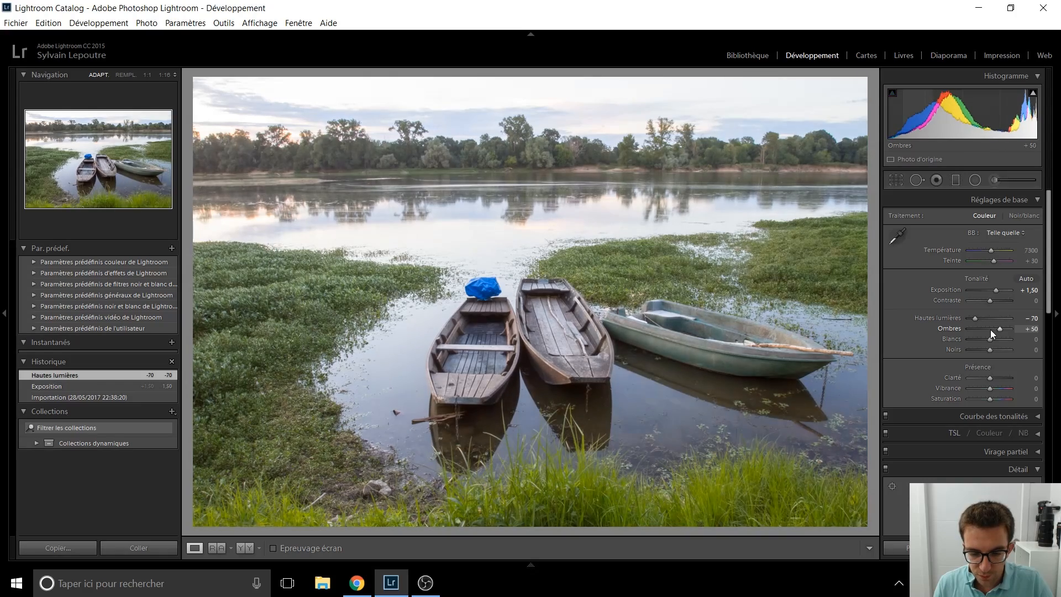
pyautogui.scroll(-1, 991, 329)
pyautogui.scroll(-1, 990, 329)
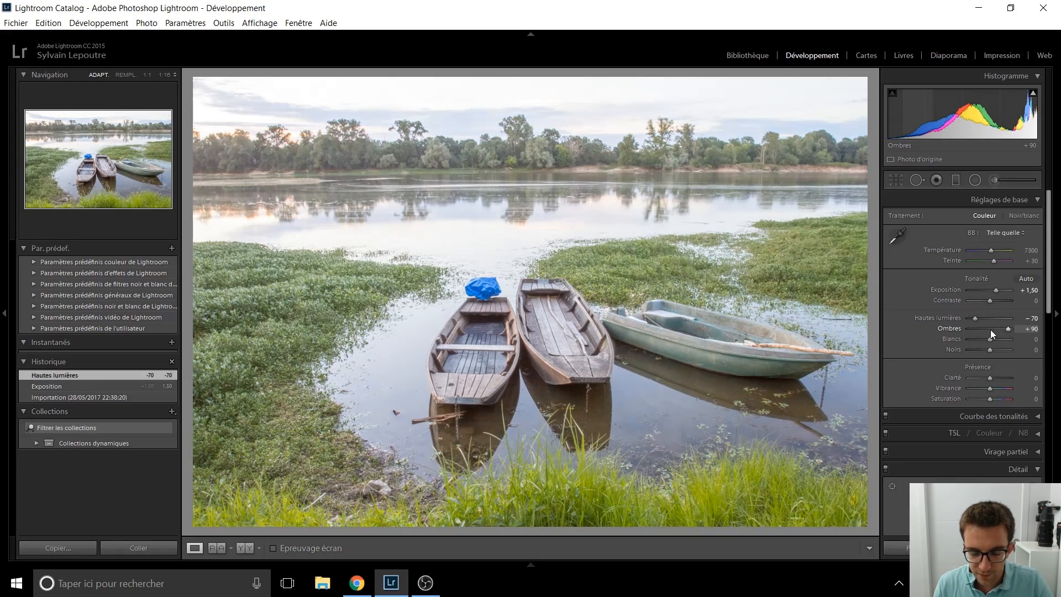
pyautogui.scroll(-2, 991, 329)
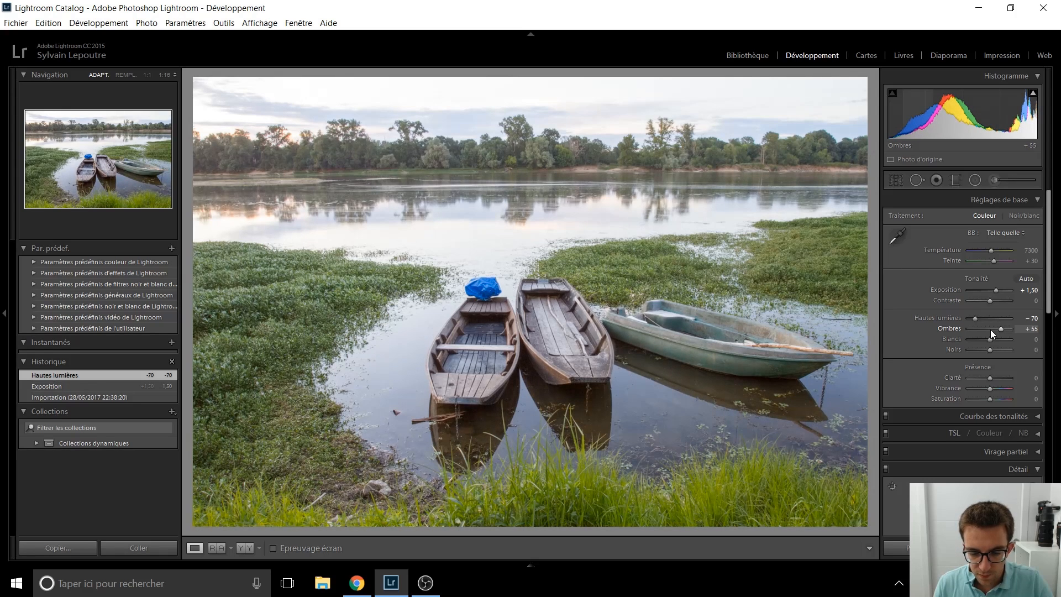
pyautogui.scroll(-1, 991, 330)
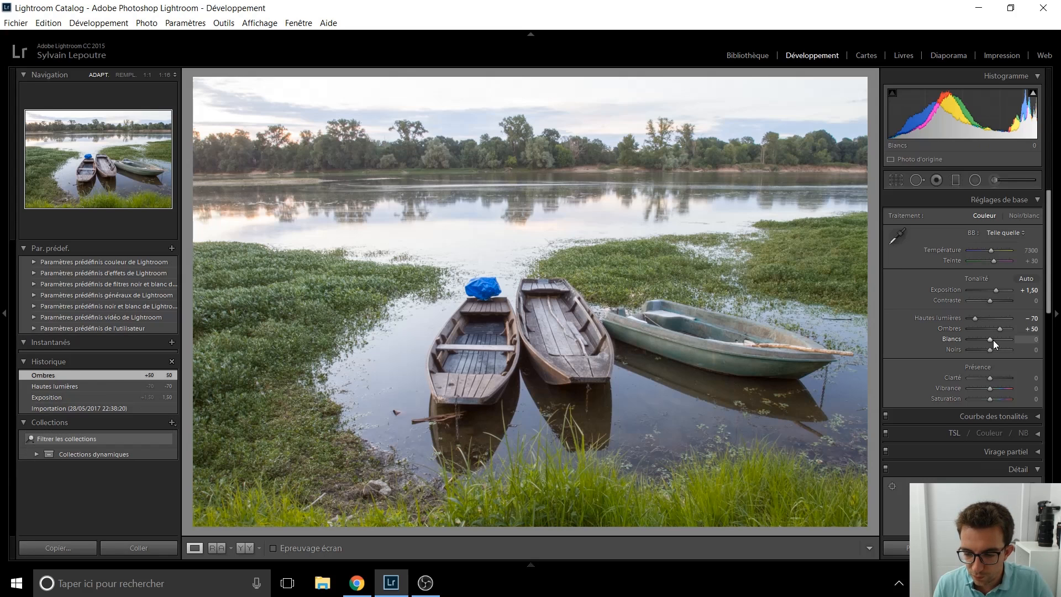
# - Set the whites (Blancs) to +1 and the blacks (Noirs) to -35
pyautogui.scroll(1, 990, 340)
pyautogui.moveTo(1033, 98)
pyautogui.scroll(-4, 989, 350)
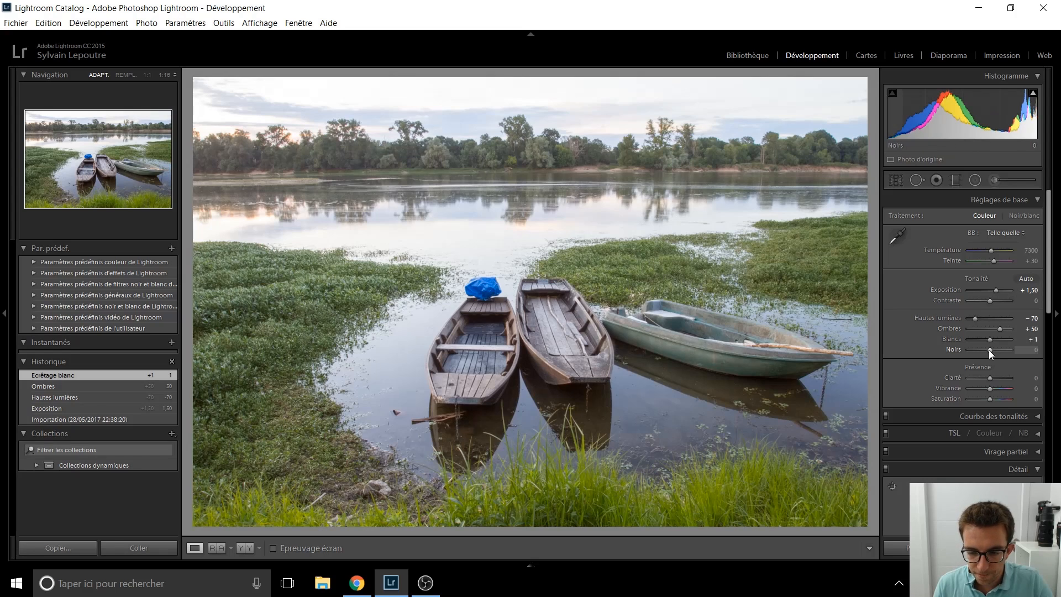
pyautogui.scroll(-3, 990, 350)
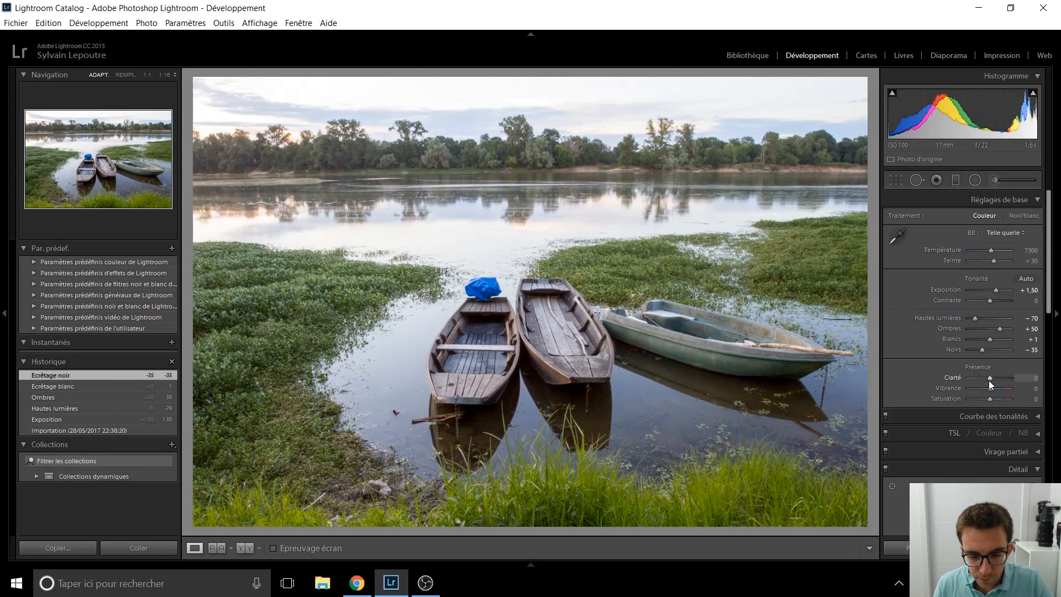
# - Try a clarity (Clarté) of +51 on the whole photo, reset it, and try +35 instead
pyautogui.scroll(1, 989, 380)
pyautogui.scroll(10, 989, 380)
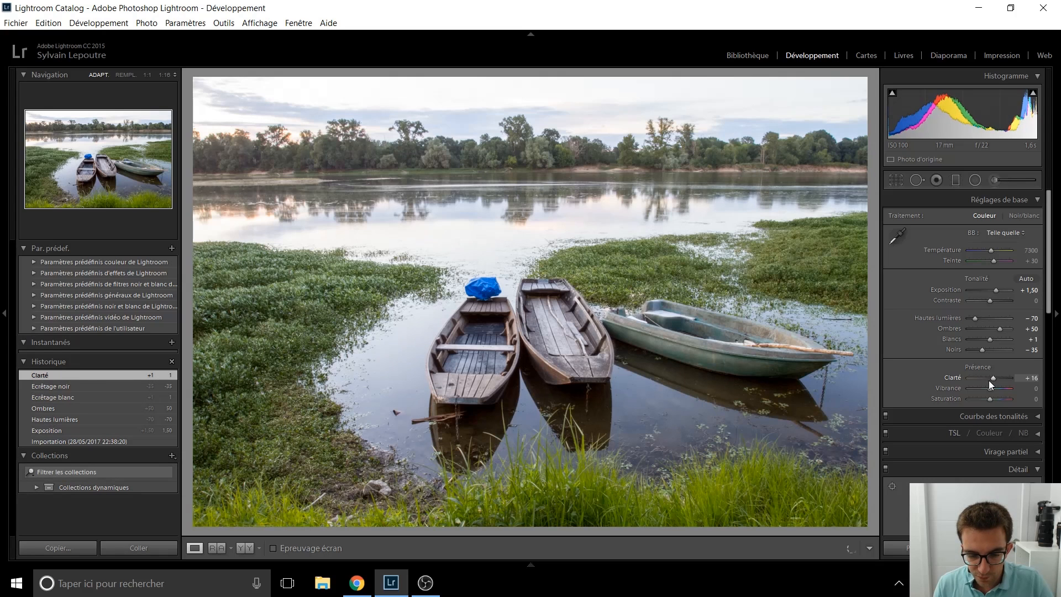
pyautogui.scroll(1, 989, 380)
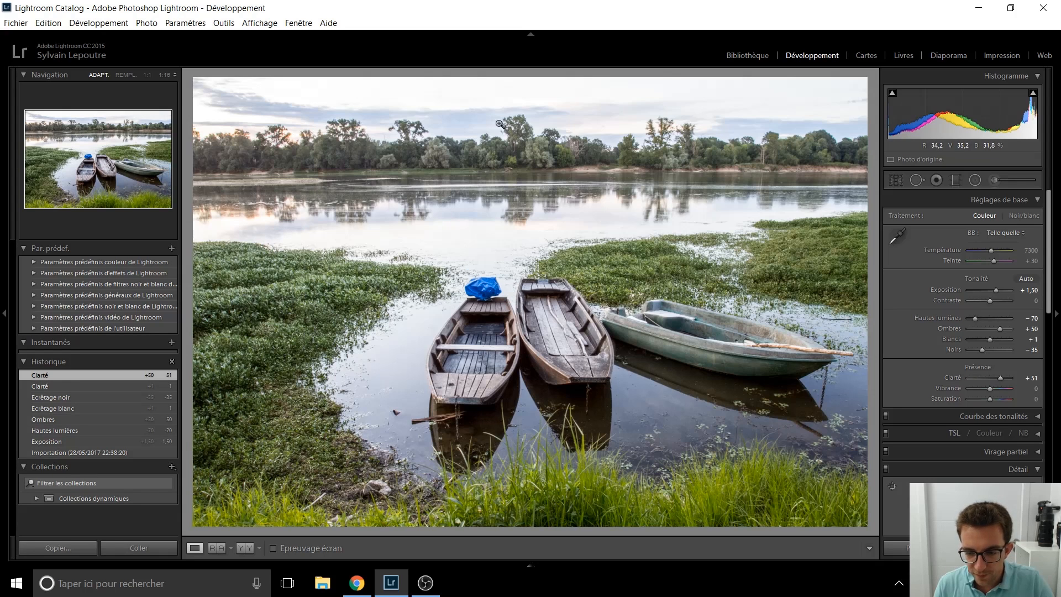
pyautogui.doubleClick(1000, 377)
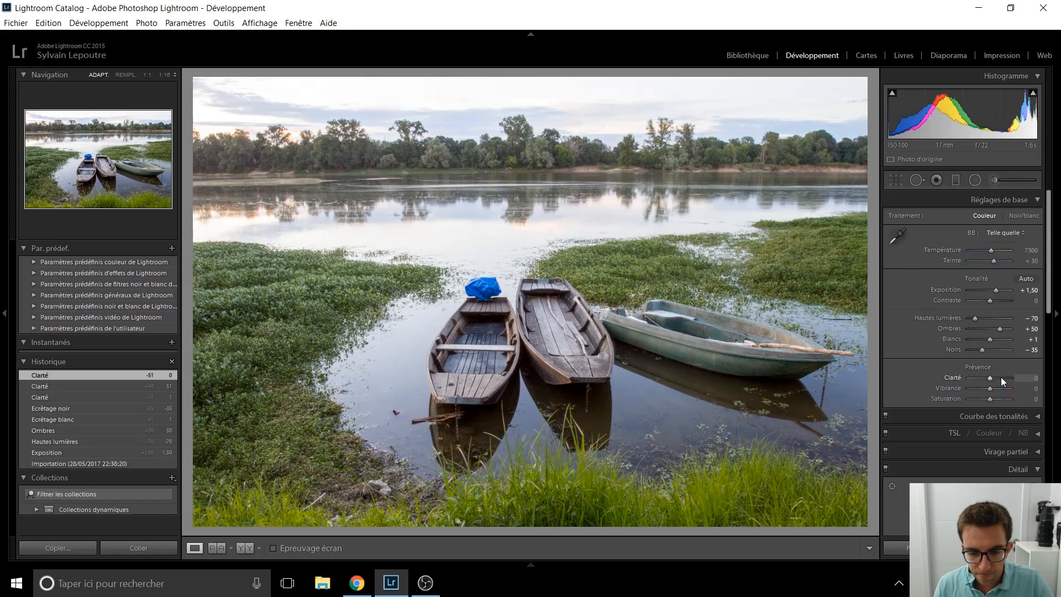
pyautogui.hotkey('shift', 'Up')
pyautogui.hotkey('shift', 'Up')
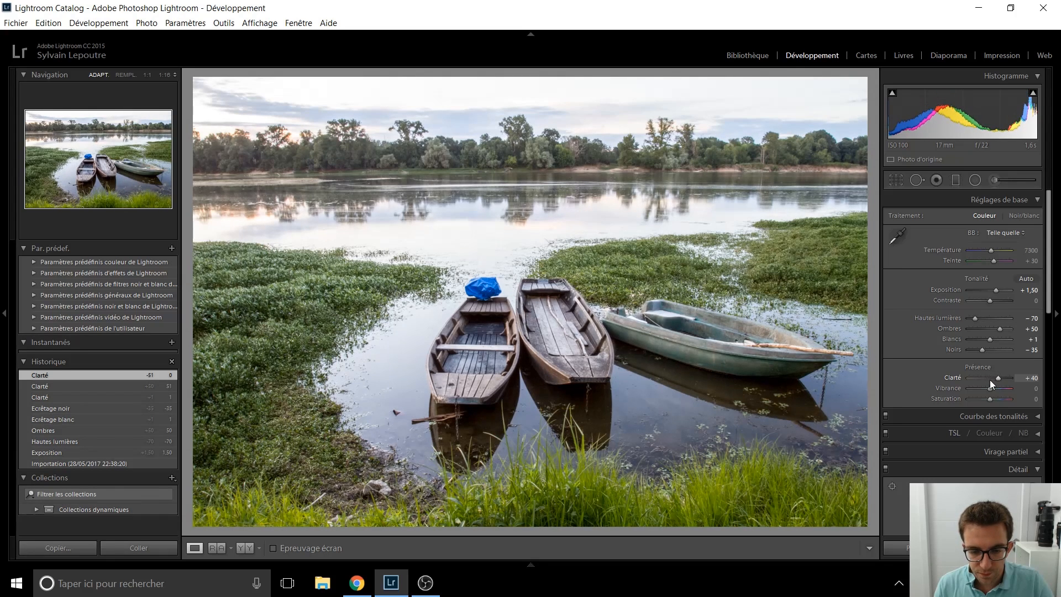
pyautogui.press('Down')
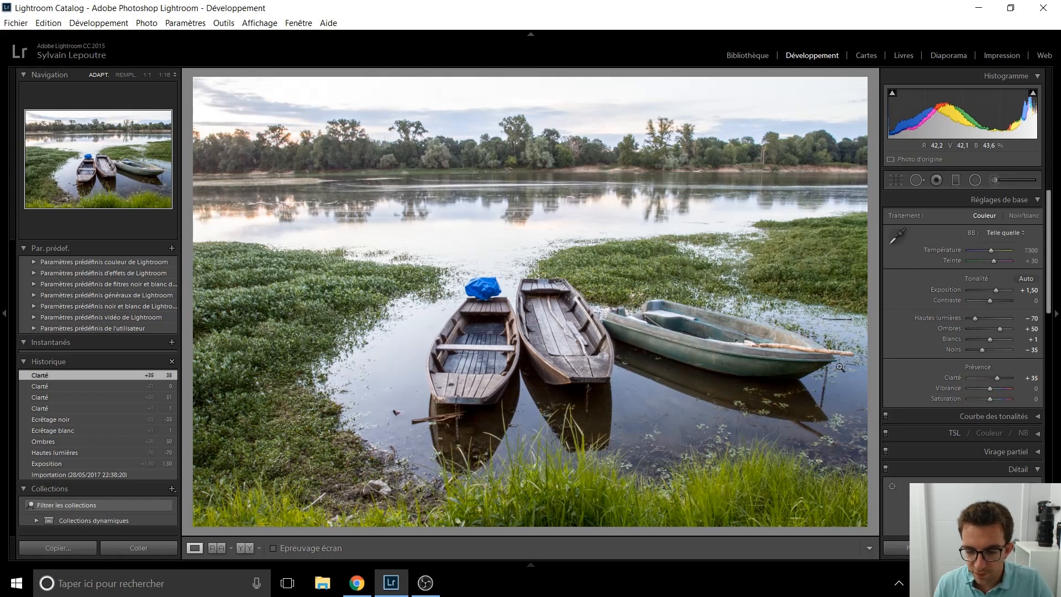
# - Reset the clarity (Clarté) of the whole photo and set it to +10
pyautogui.doubleClick(996, 380)
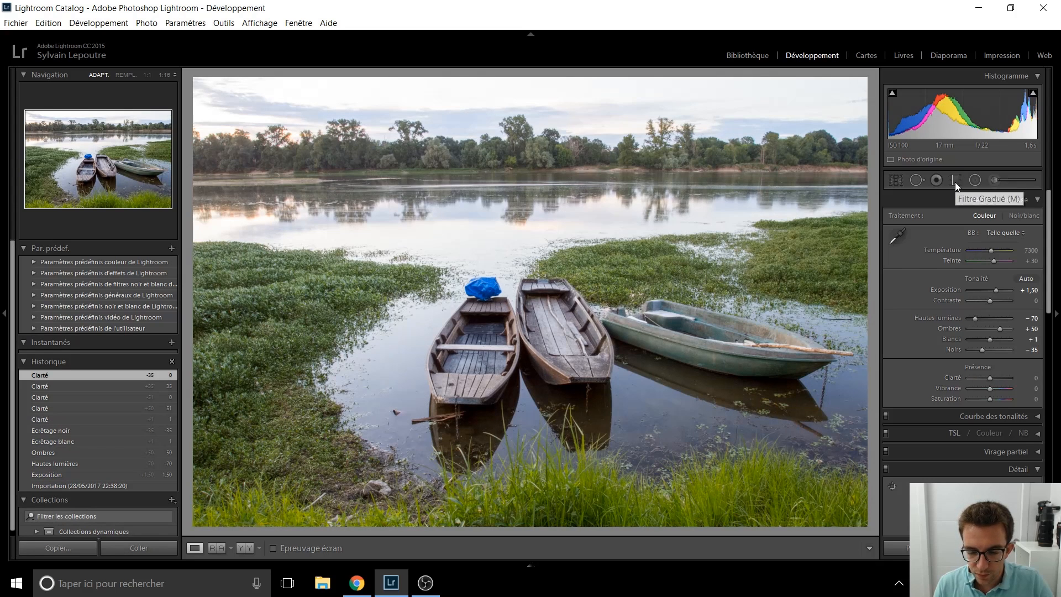
pyautogui.press('Up')
pyautogui.press('Up')
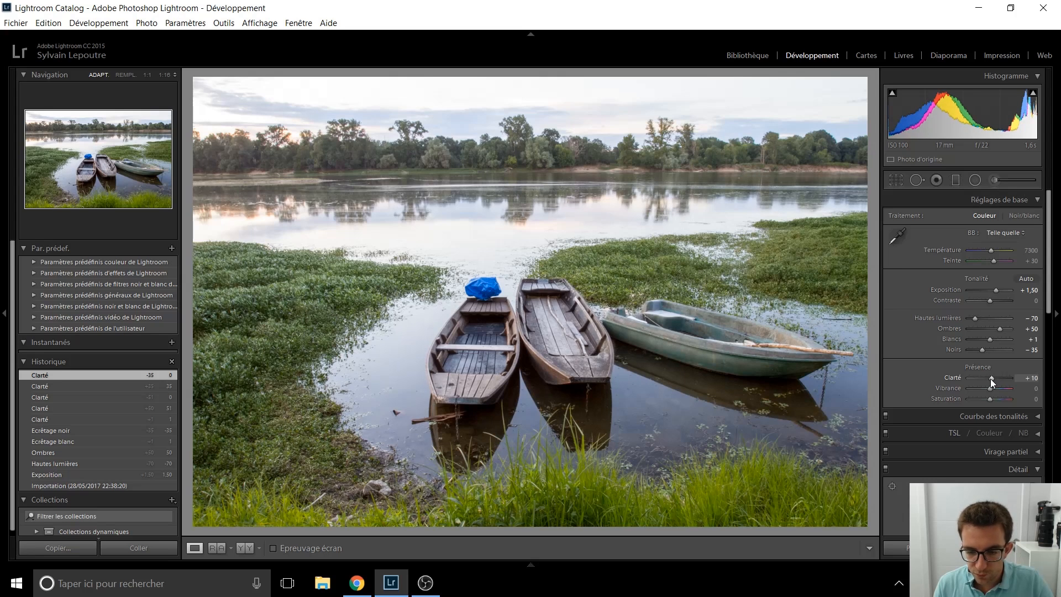
# - Draw a horizontal graduated filter fading from the tree line down into the water, and shift it slightly upward
pyautogui.click(957, 184)
pyautogui.moveTo(517, 157); pyautogui.dragTo(517, 236)
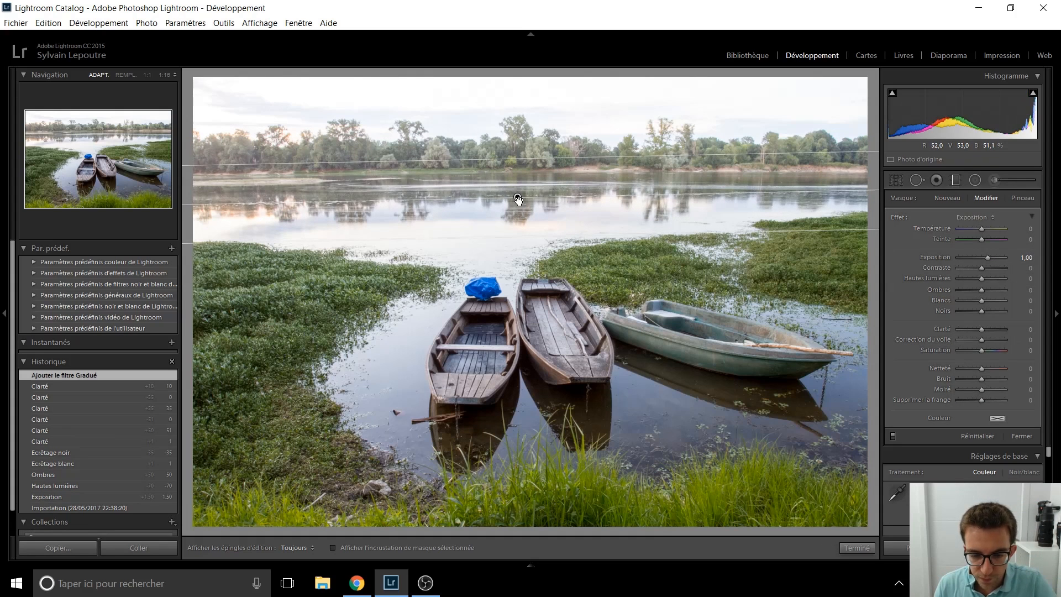
pyautogui.moveTo(516, 195); pyautogui.dragTo(517, 186)
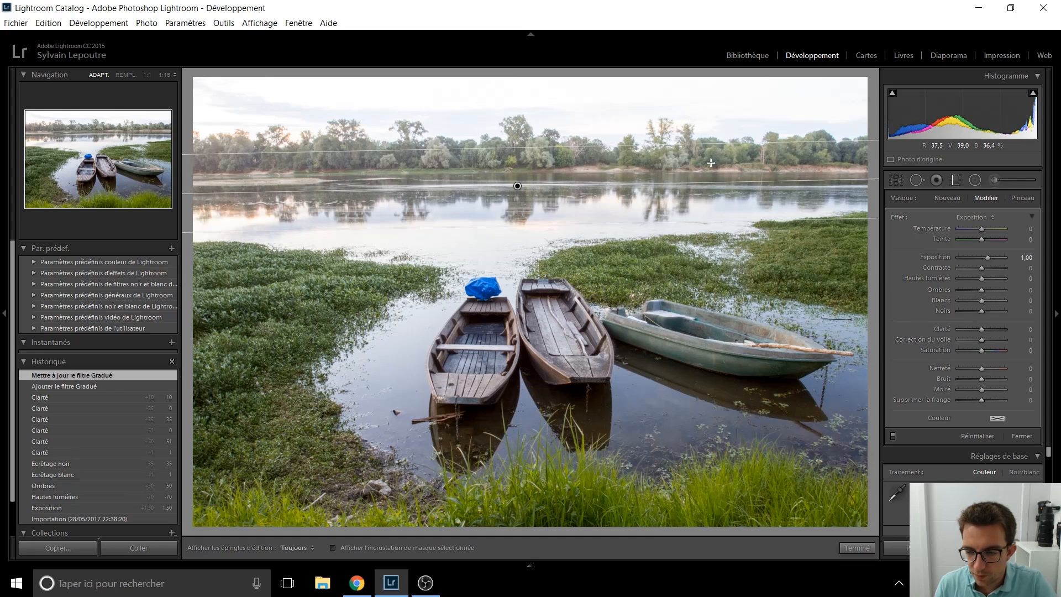
# - Reset all effect settings of the sky's graduated filter and set its clarity (Clarté) to 48
pyautogui.doubleClick(899, 217)
pyautogui.click(983, 328)
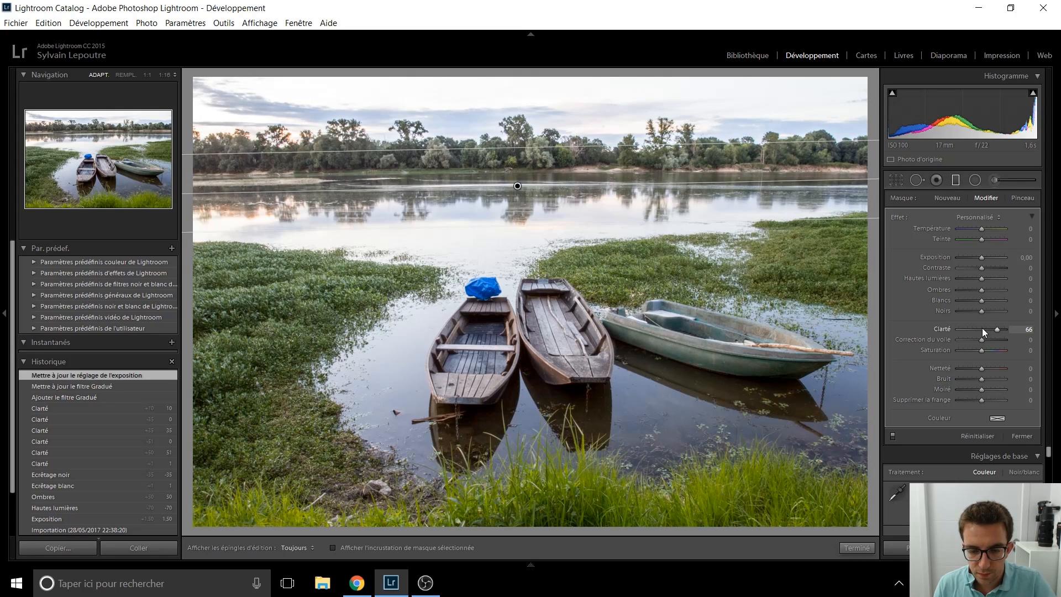
pyautogui.press('Down')
pyautogui.press('Down')
pyautogui.press('Down')
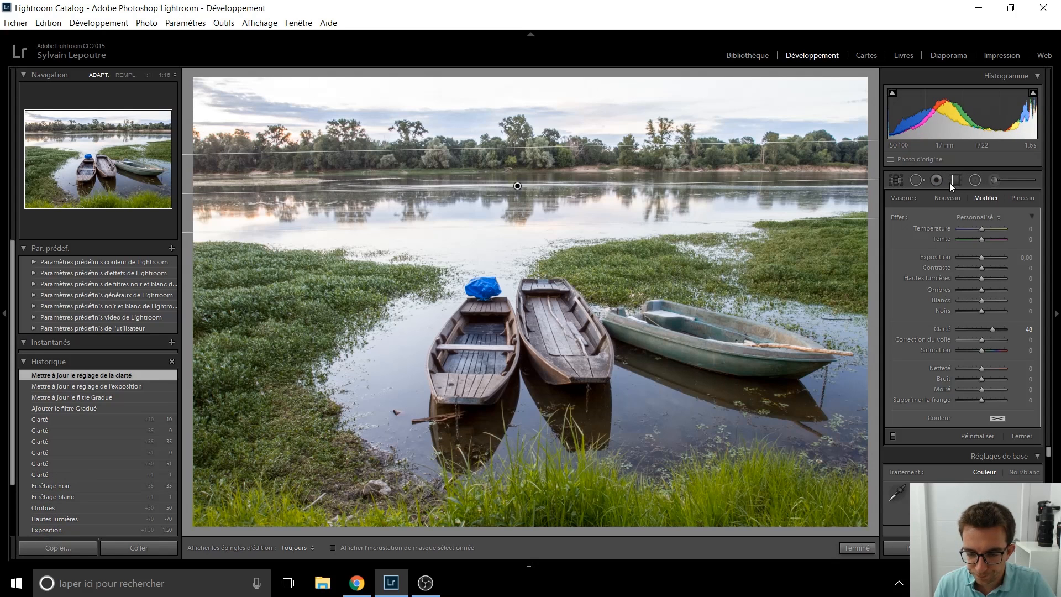
# - Start a new adjustment brush with all effect settings reset and a clarity (Clarté) of 33
pyautogui.click(976, 183)
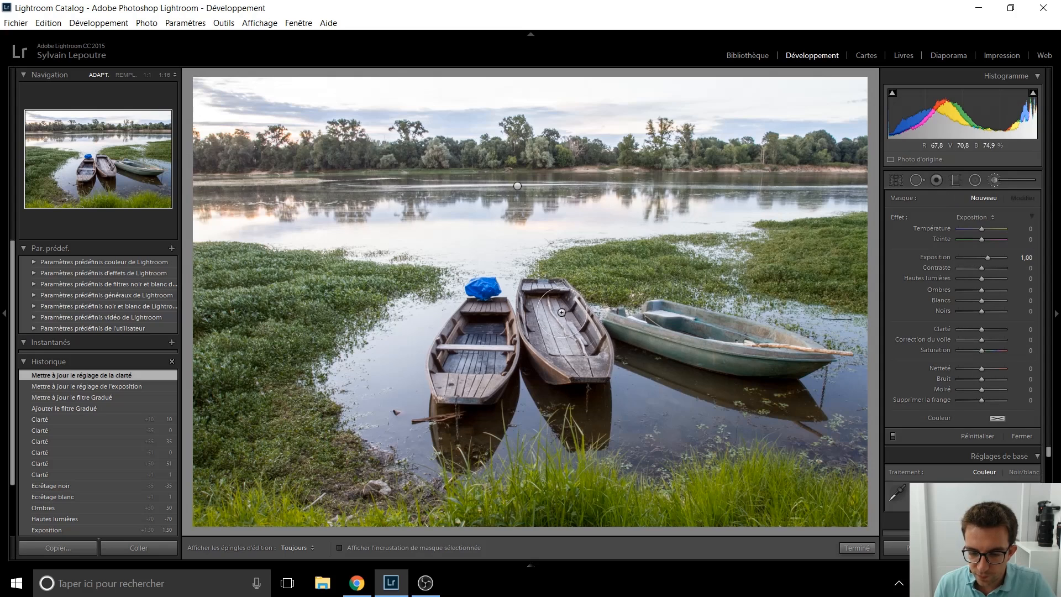
pyautogui.doubleClick(897, 217)
pyautogui.moveTo(978, 329); pyautogui.dragTo(983, 330)
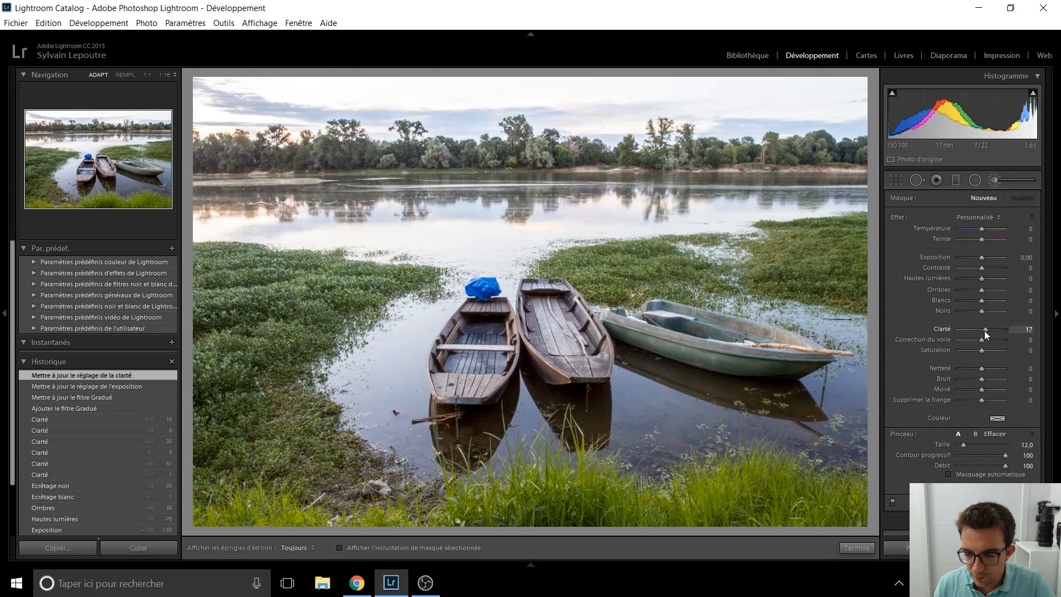
# - Paint the brush over the two wooden boats and the green boat, and set the mask's clarity (Clarté) to 36
pyautogui.scroll(2, 480, 338)
pyautogui.moveTo(458, 378)
pyautogui.mouseDown()
pyautogui.moveTo(470, 338)
pyautogui.moveTo(492, 321)
pyautogui.moveTo(490, 353)
pyautogui.moveTo(471, 378)
pyautogui.moveTo(499, 334)
pyautogui.moveTo(474, 347)
pyautogui.moveTo(463, 383)
pyautogui.moveTo(496, 333)
pyautogui.moveTo(533, 311)
pyautogui.moveTo(551, 319)
pyautogui.moveTo(564, 356)
pyautogui.moveTo(551, 307)
pyautogui.moveTo(580, 364)
pyautogui.moveTo(613, 354)
pyautogui.mouseUp()
pyautogui.scroll(-3, 647, 343)
pyautogui.moveTo(678, 330)
pyautogui.mouseDown()
pyautogui.moveTo(796, 353)
pyautogui.moveTo(735, 362)
pyautogui.moveTo(648, 331)
pyautogui.moveTo(764, 369)
pyautogui.moveTo(782, 362)
pyautogui.mouseUp()
pyautogui.press('h')
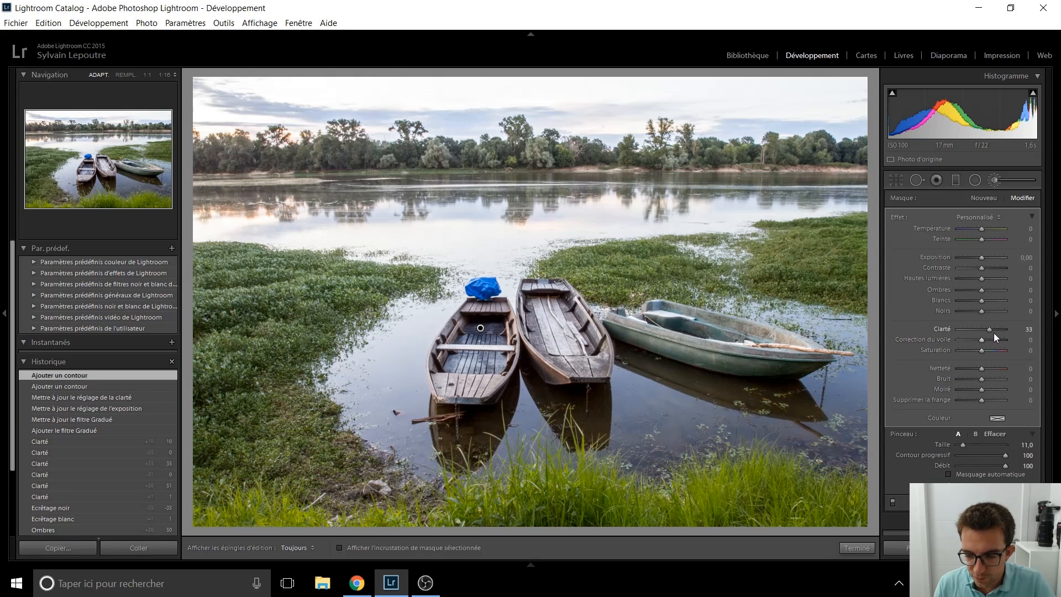
pyautogui.moveTo(991, 330)
pyautogui.mouseDown()
pyautogui.moveTo(1003, 330)
pyautogui.moveTo(990, 331)
pyautogui.mouseUp()
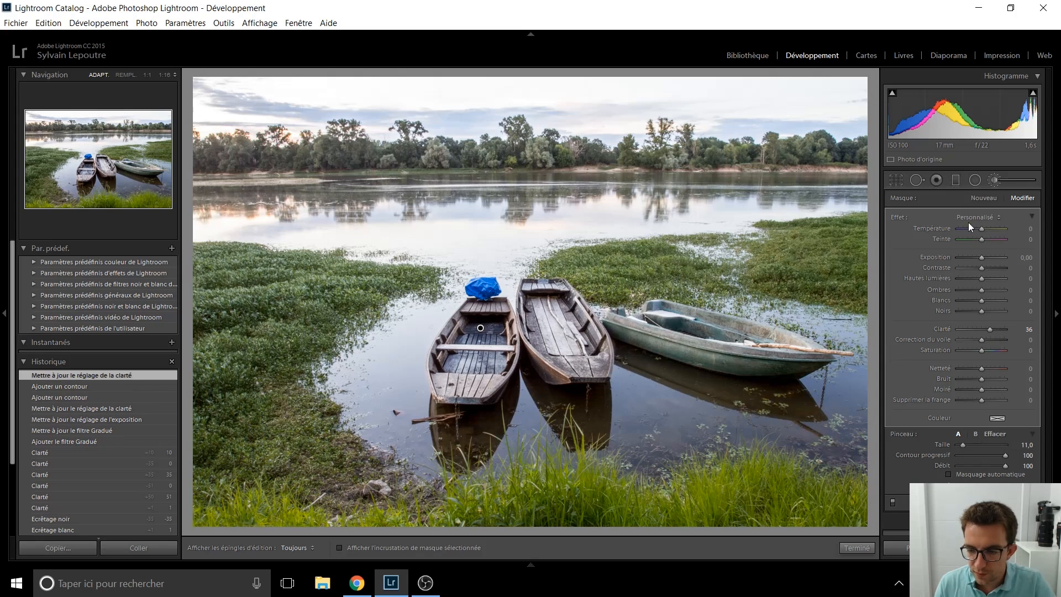
pyautogui.click(995, 181)
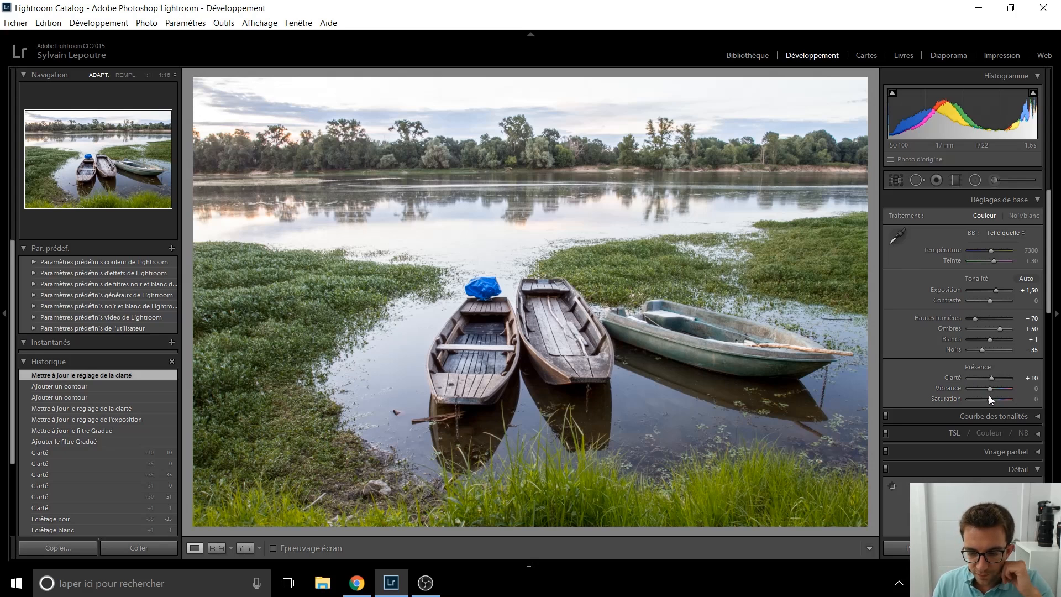
# - Set the saturation of the whole photo to +5
pyautogui.press('Up')
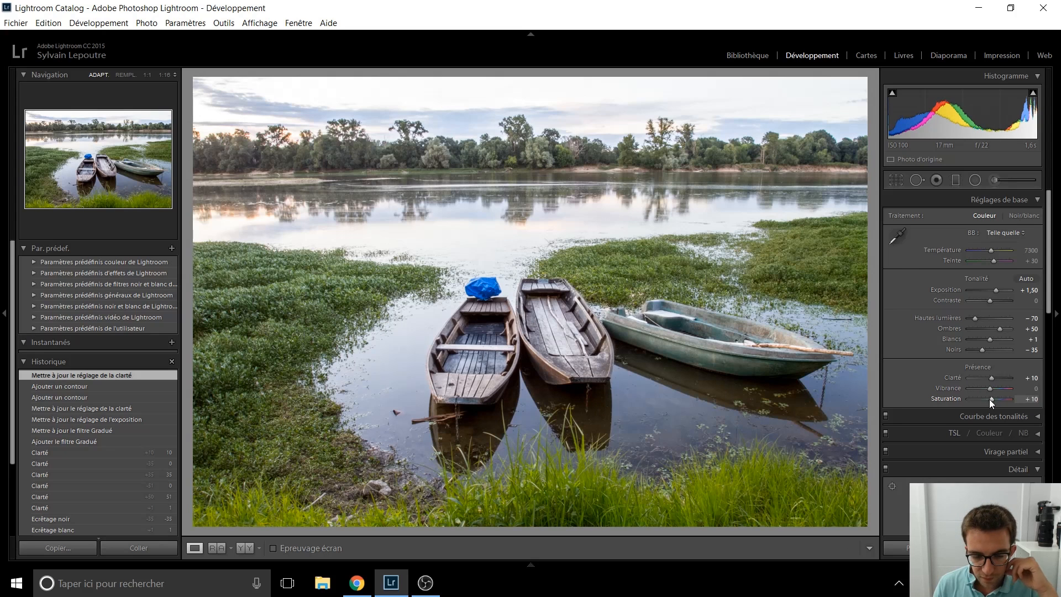
pyautogui.press('Down')
pyautogui.press('Up')
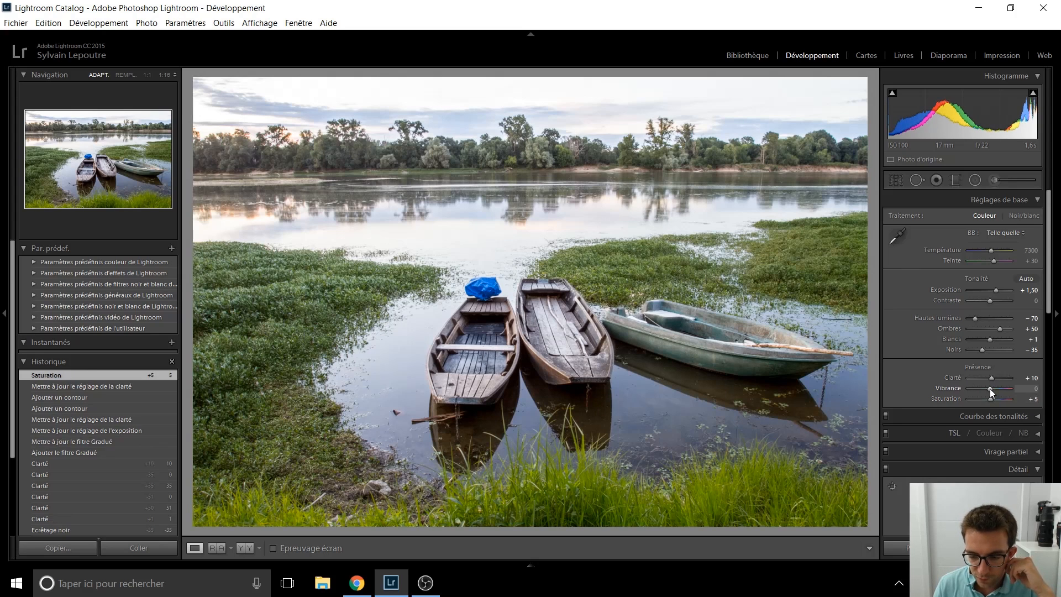
# - Try a vibrance of +85 on the whole photo
pyautogui.press('Up')
pyautogui.press('Up')
pyautogui.press('Up')
pyautogui.press('Up')
pyautogui.press('Up')
pyautogui.press('Up')
pyautogui.press('Up')
pyautogui.press('Up')
pyautogui.press('Up')
pyautogui.press('Up')
pyautogui.press('Up')
pyautogui.press('Up')
pyautogui.press('Up')
pyautogui.press('Up')
pyautogui.press('Up')
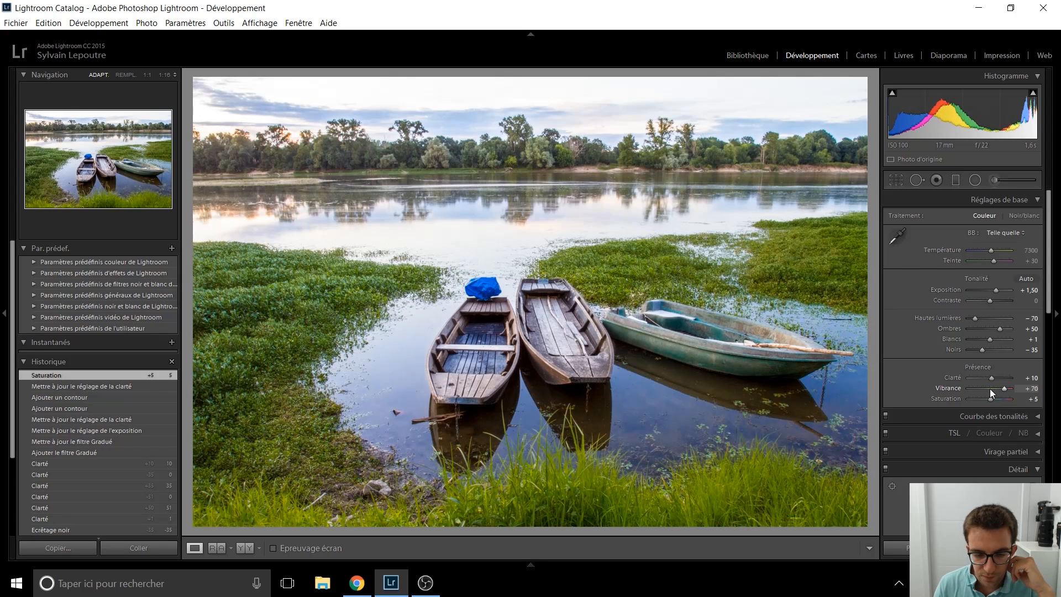
pyautogui.press('Up')
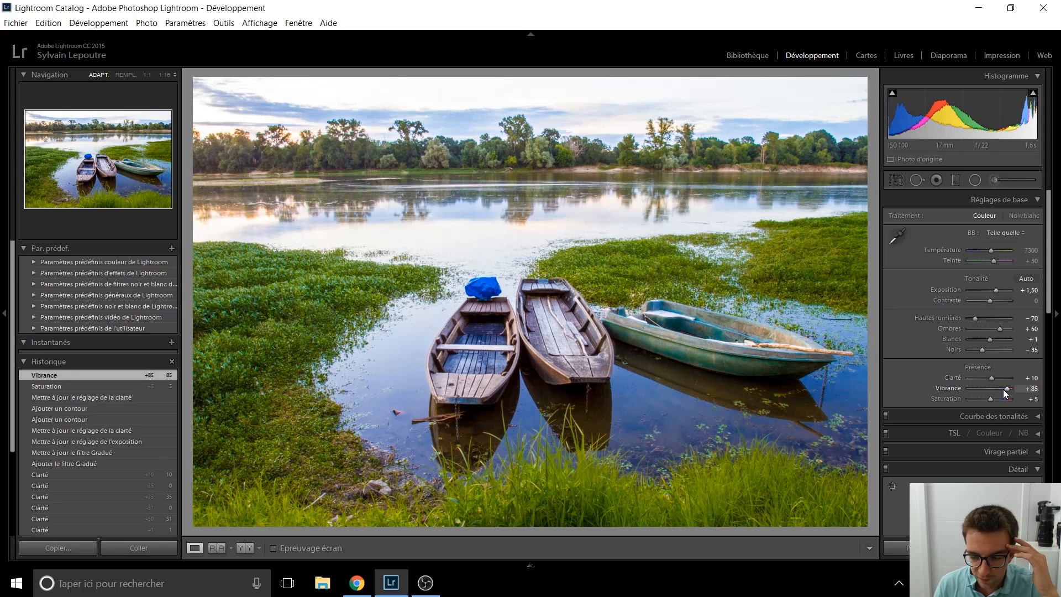
# - Set the vibrance of the whole photo to +25
pyautogui.press('Down')
pyautogui.press('Down')
pyautogui.press('Down')
pyautogui.press('Down')
pyautogui.press('Down')
pyautogui.press('Down')
pyautogui.press('Down')
pyautogui.press('Down')
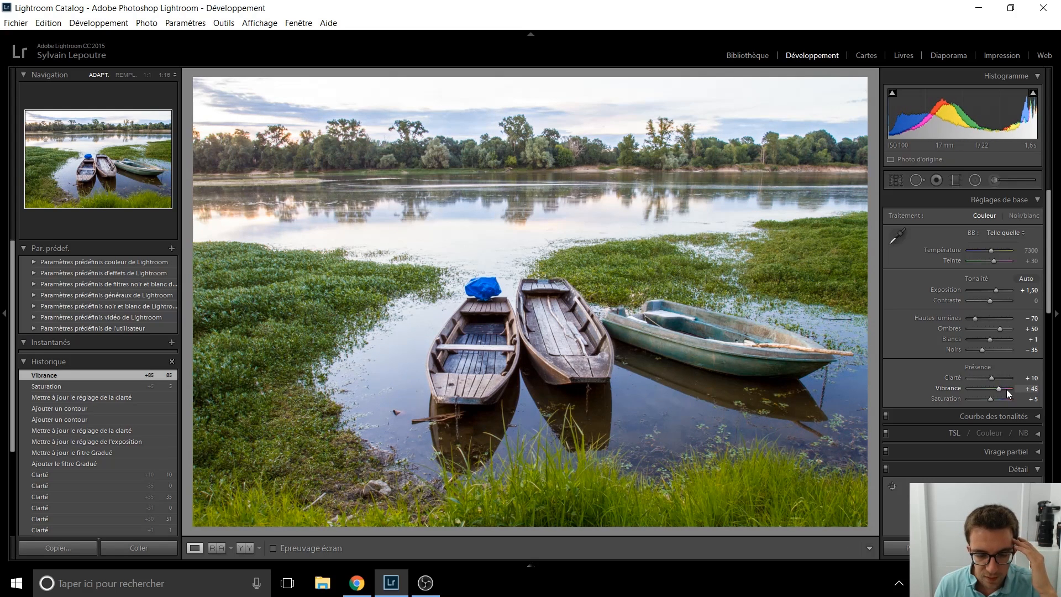
pyautogui.press('Down')
pyautogui.press('Down')
pyautogui.press('Down')
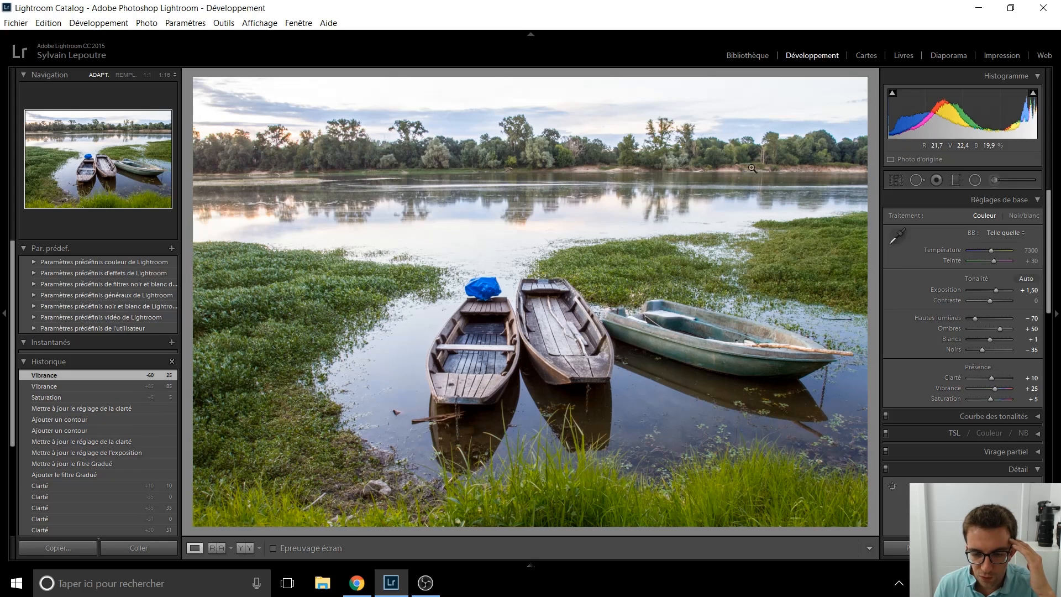
# - Set the saturation of the greens (Vert) to -30 in the TSL adjustments
pyautogui.scroll(-2, 918, 362)
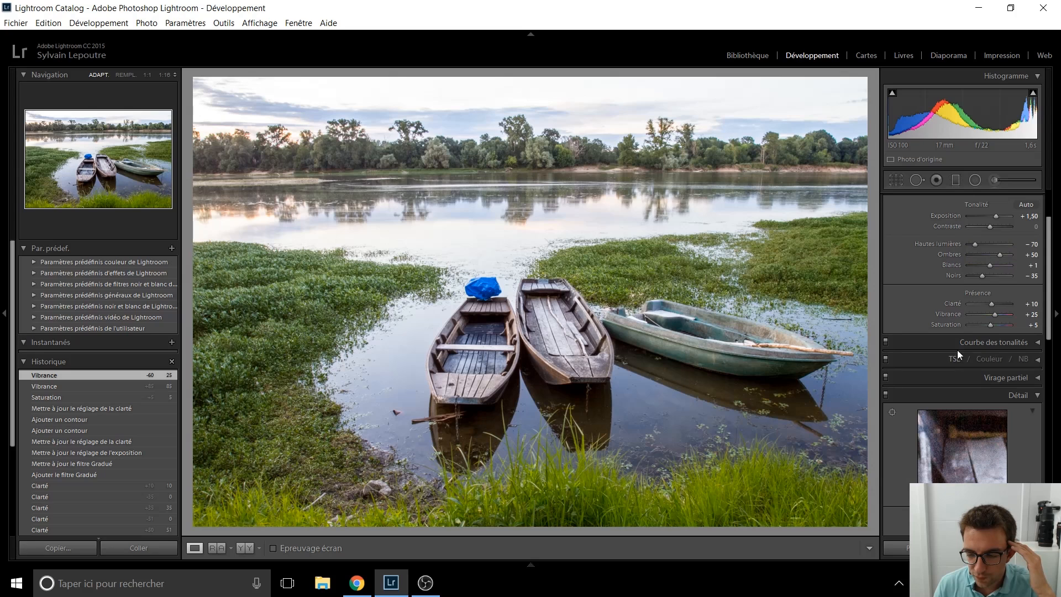
pyautogui.click(1036, 360)
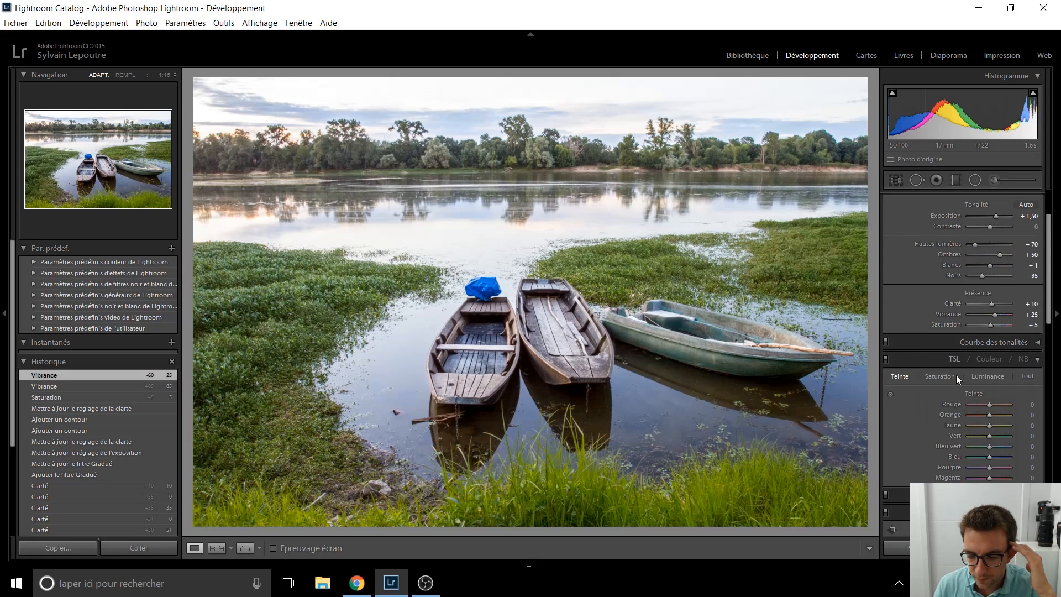
pyautogui.click(945, 377)
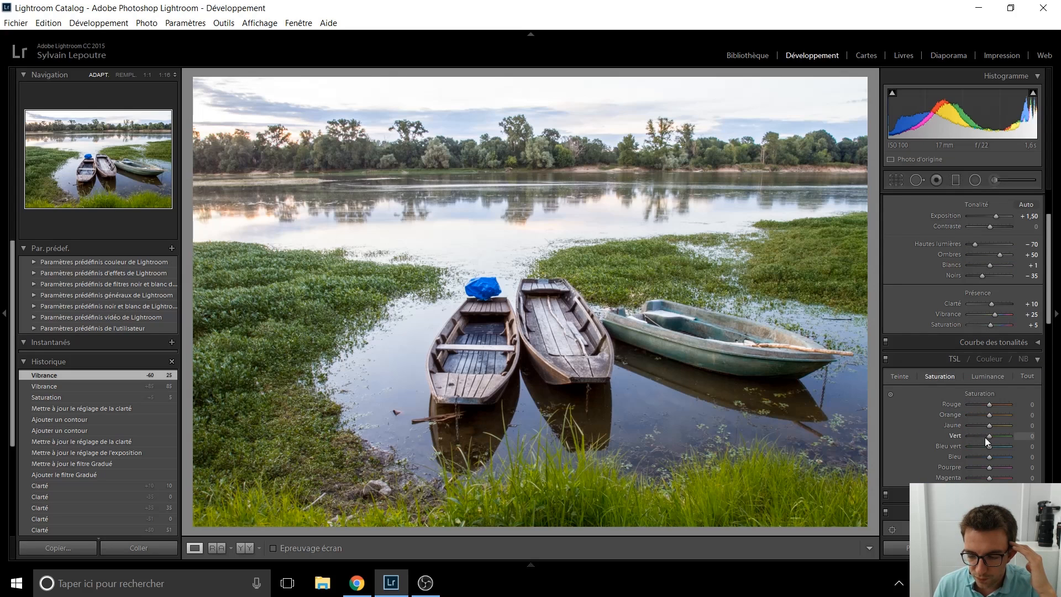
pyautogui.press('Down')
pyautogui.press('Down')
pyautogui.press('Down')
pyautogui.press('Down')
pyautogui.press('Down')
pyautogui.press('Down')
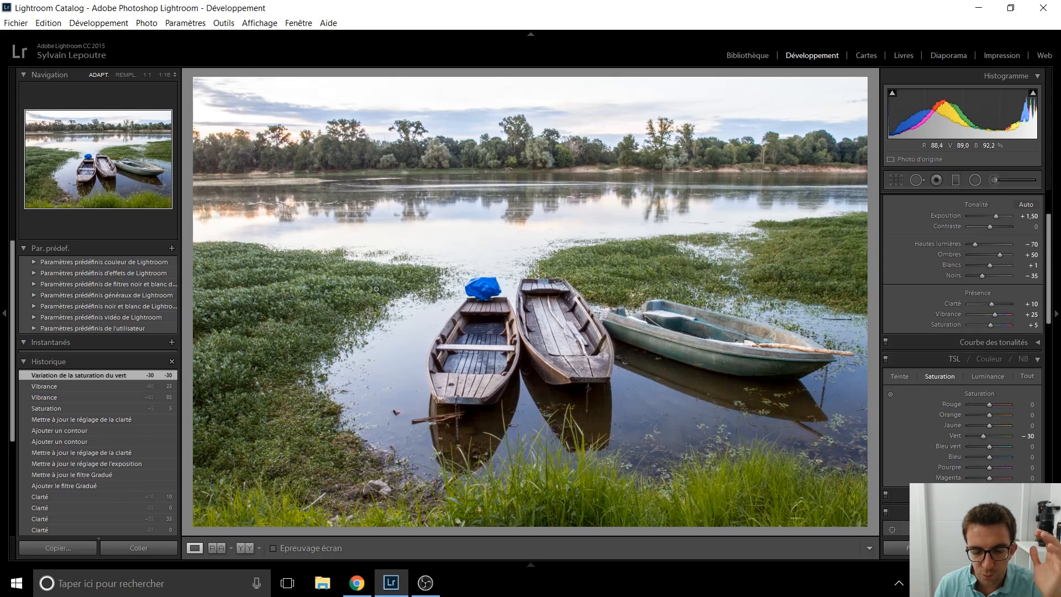
# - Draw a second graduated filter fading downward across the water, reset its effect settings, and set its saturation to 12
pyautogui.scroll(3, 897, 234)
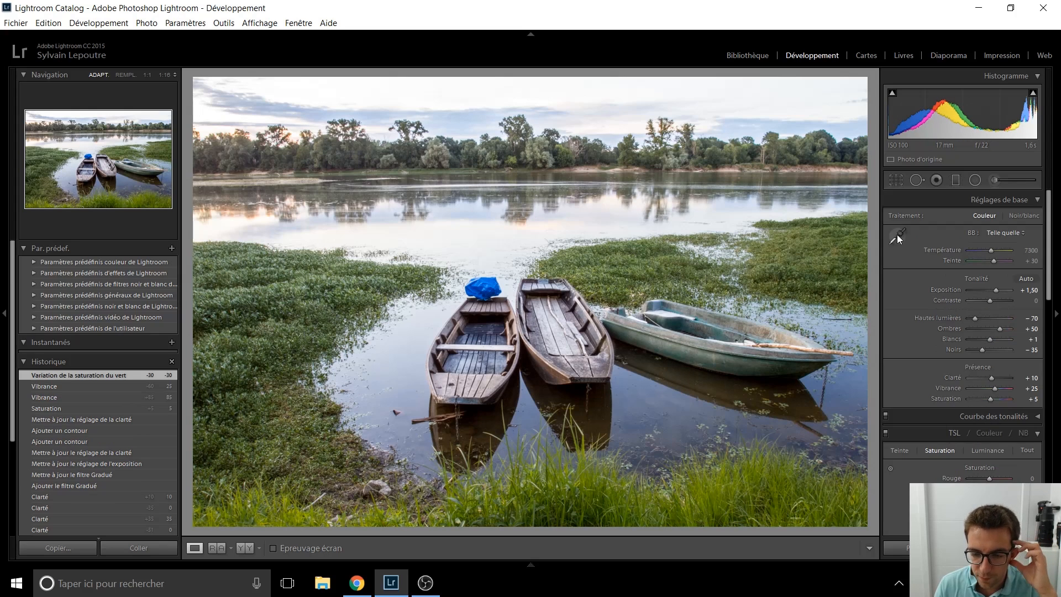
pyautogui.click(954, 180)
pyautogui.moveTo(500, 193); pyautogui.dragTo(503, 257)
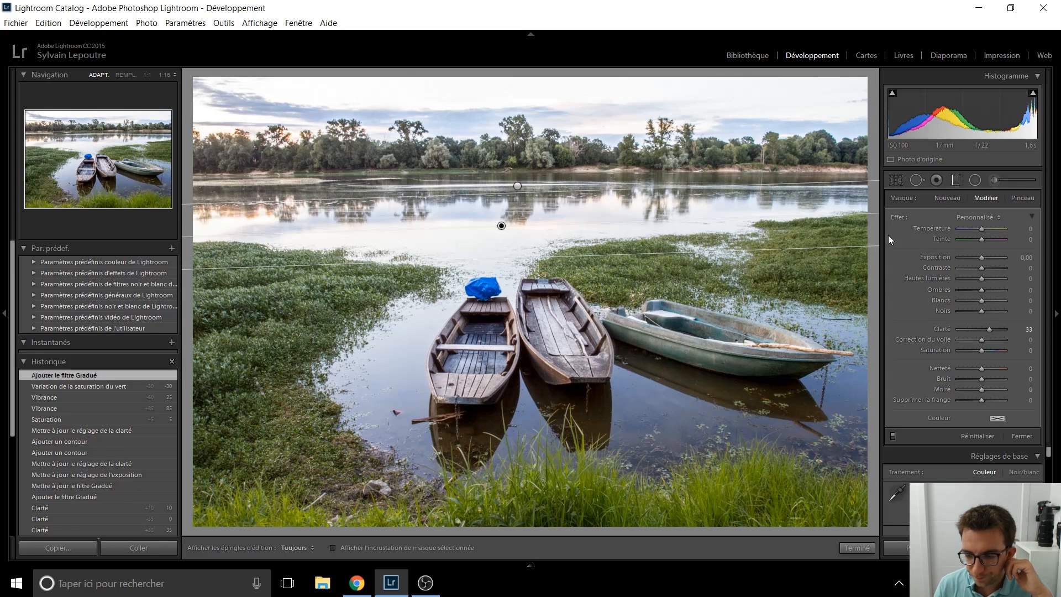
pyautogui.doubleClick(901, 220)
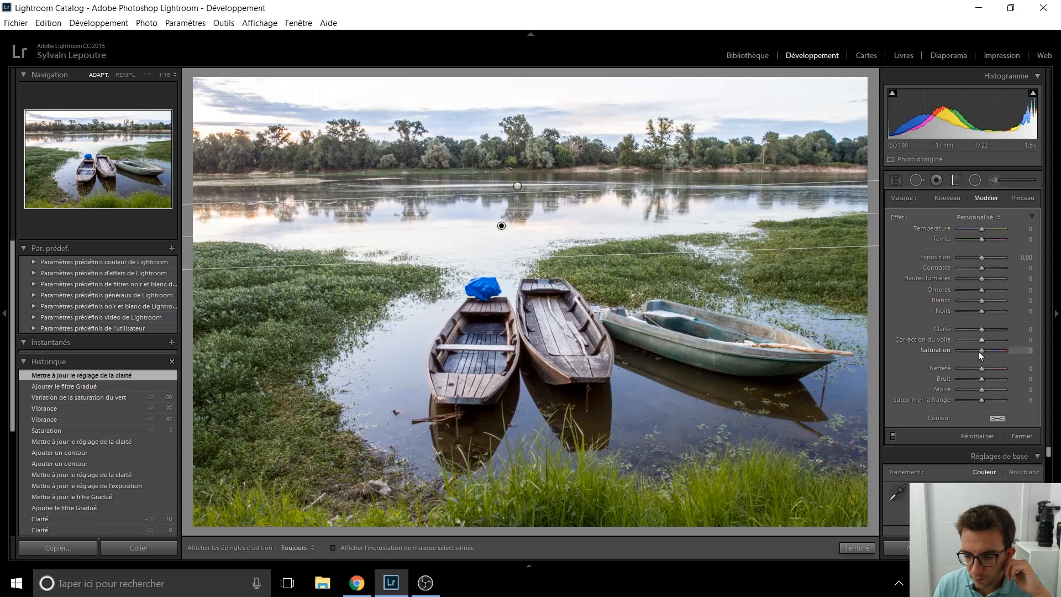
pyautogui.moveTo(982, 351); pyautogui.dragTo(987, 352)
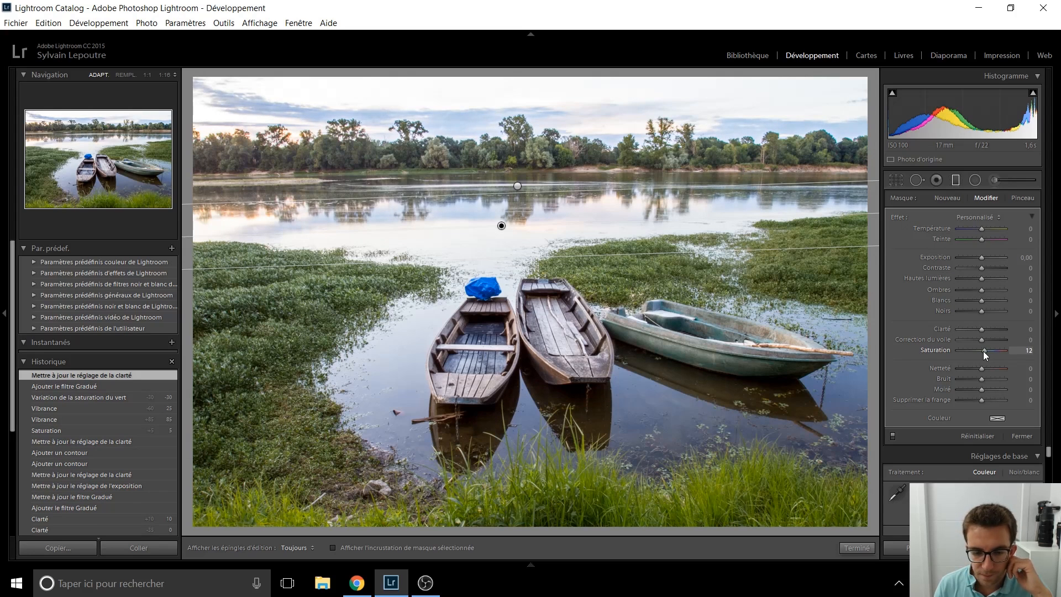
pyautogui.click(956, 180)
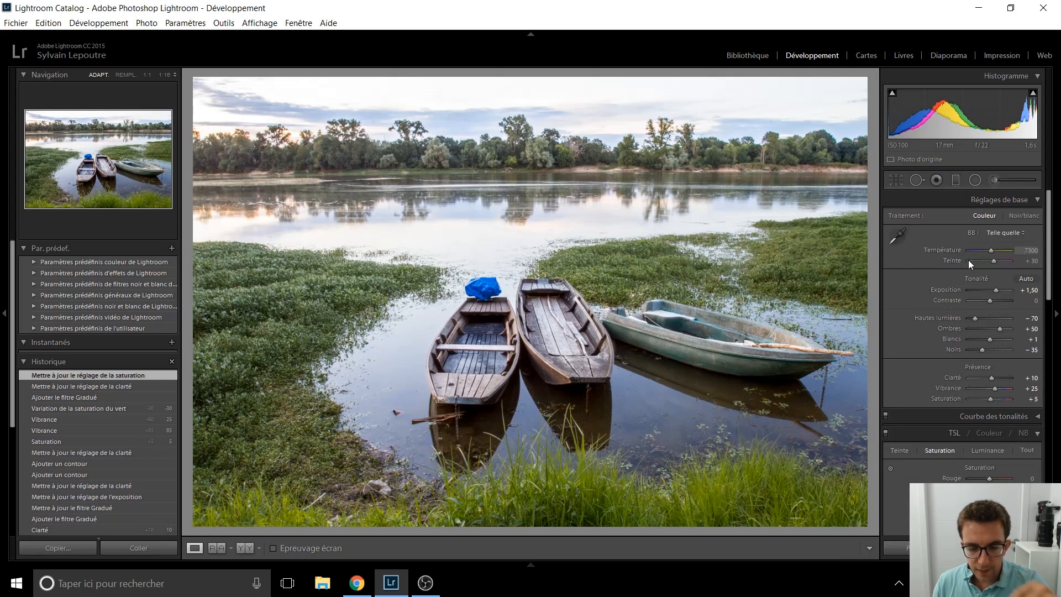
# - Set the sharpening amount (Gain under Netteté) to 65
pyautogui.scroll(-5, 911, 303)
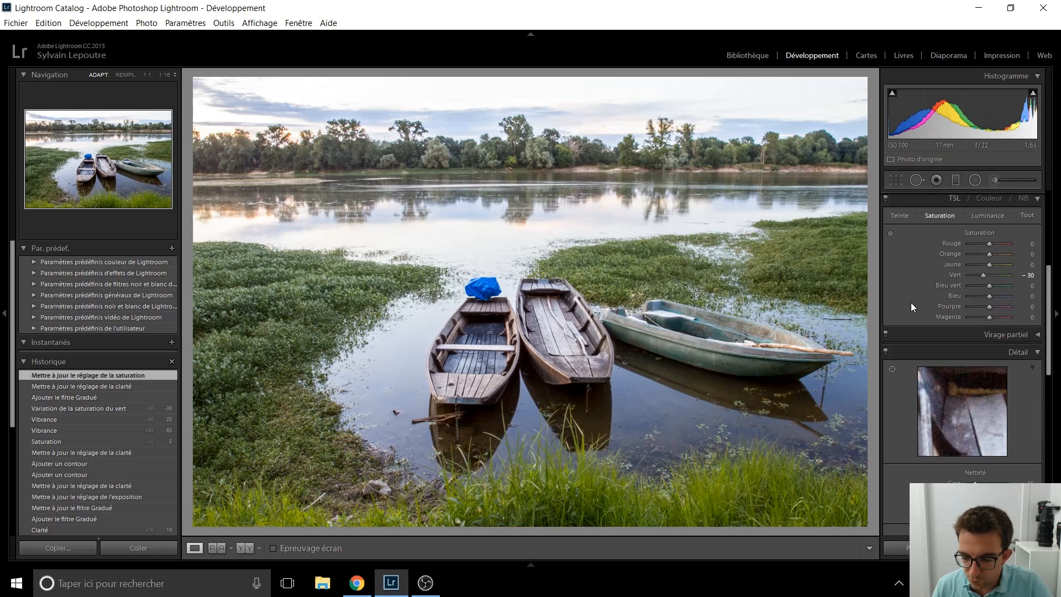
pyautogui.scroll(-4, 911, 303)
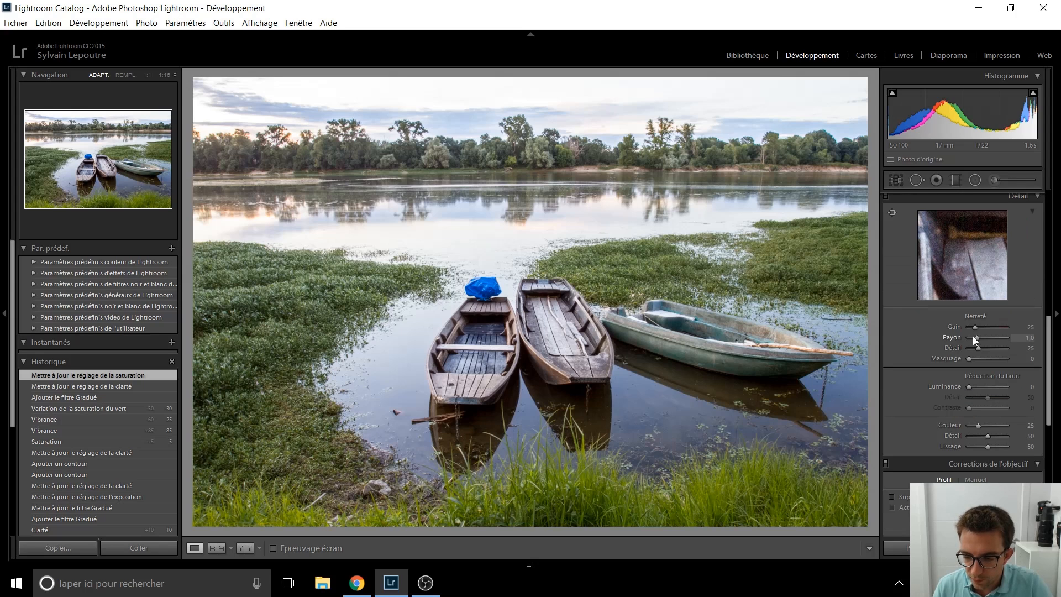
pyautogui.press('Up')
pyautogui.press('Up')
pyautogui.press('Up')
pyautogui.press('Up')
pyautogui.press('Up')
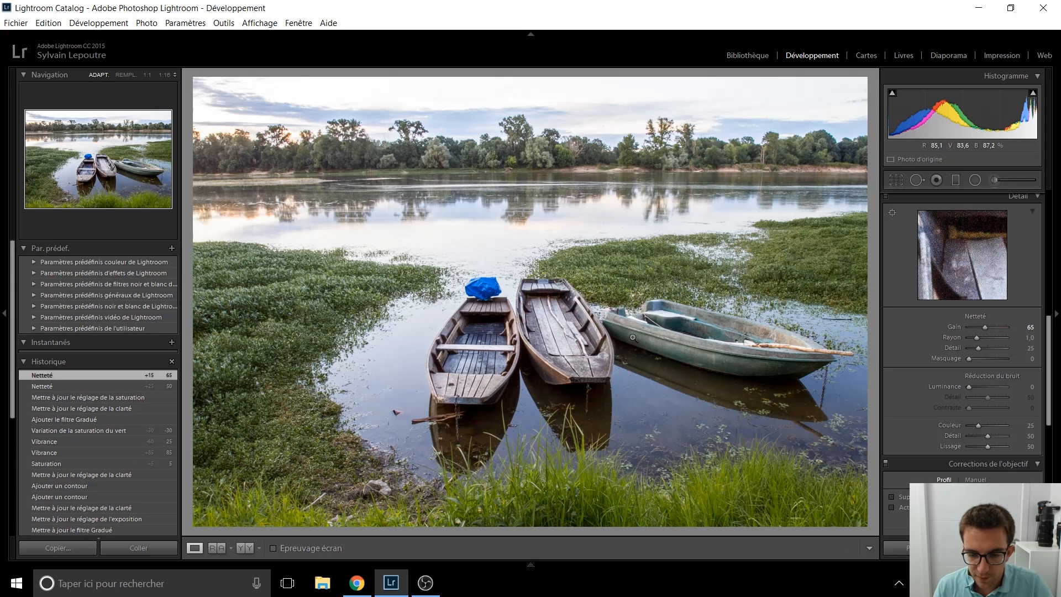
# - Enable chromatic aberration removal and the lens profile correction
pyautogui.scroll(-2, 909, 344)
pyautogui.scroll(-2, 910, 346)
pyautogui.click(902, 342)
pyautogui.click(906, 352)
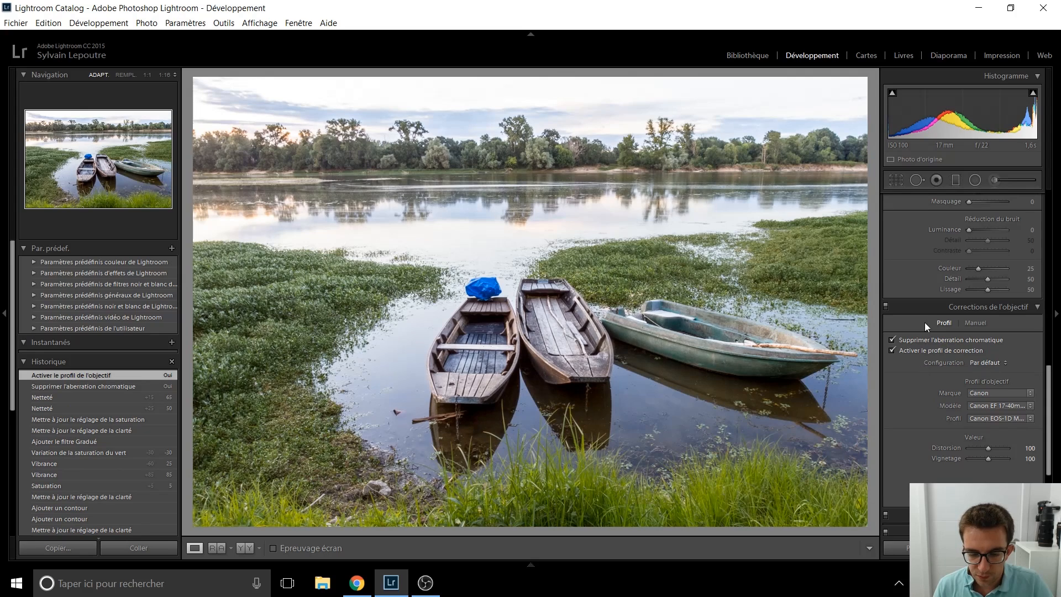
# - Warm the whole photo by setting the white balance temperature (Température) to 7550
pyautogui.scroll(-4, 920, 382)
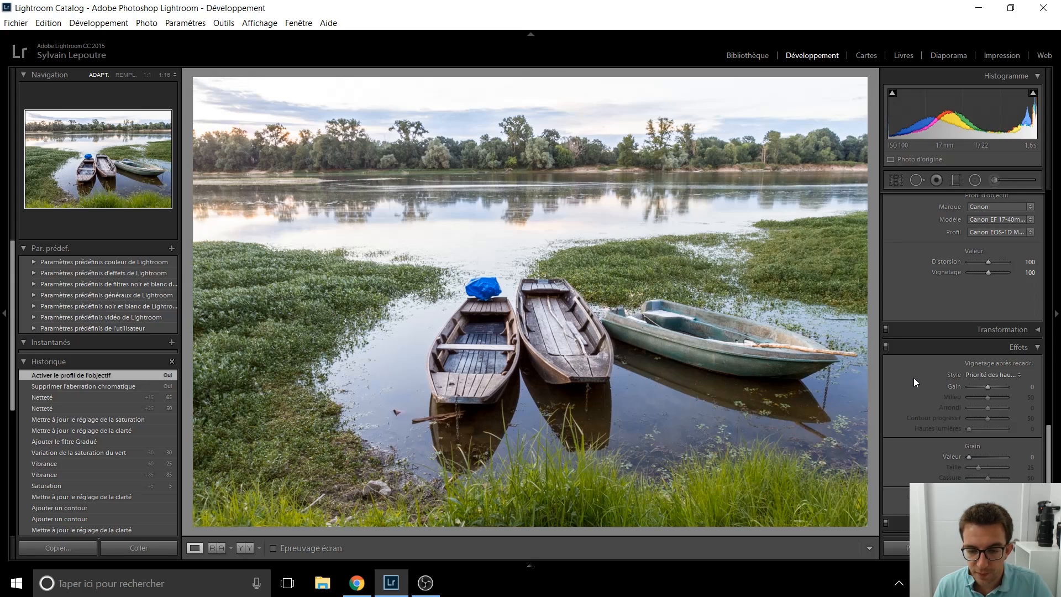
pyautogui.scroll(5, 914, 377)
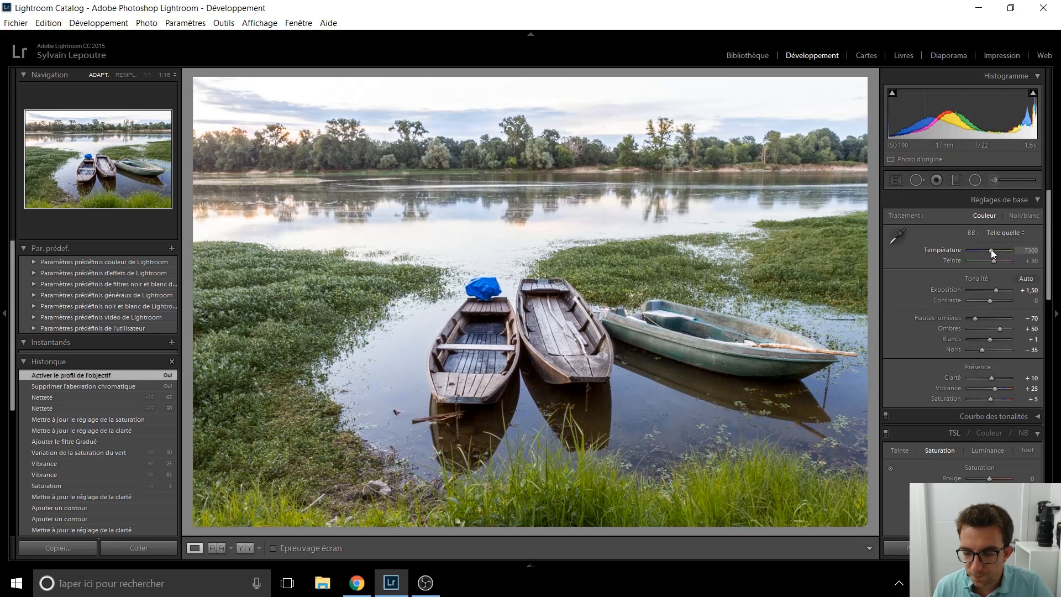
pyautogui.moveTo(991, 250); pyautogui.dragTo(993, 253)
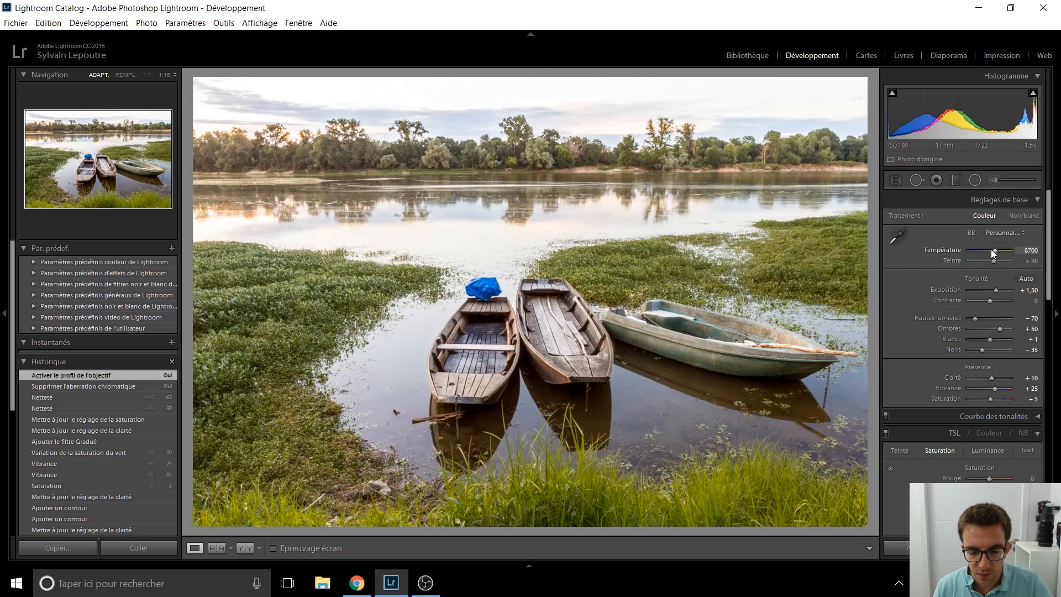
pyautogui.moveTo(993, 253); pyautogui.dragTo(991, 253)
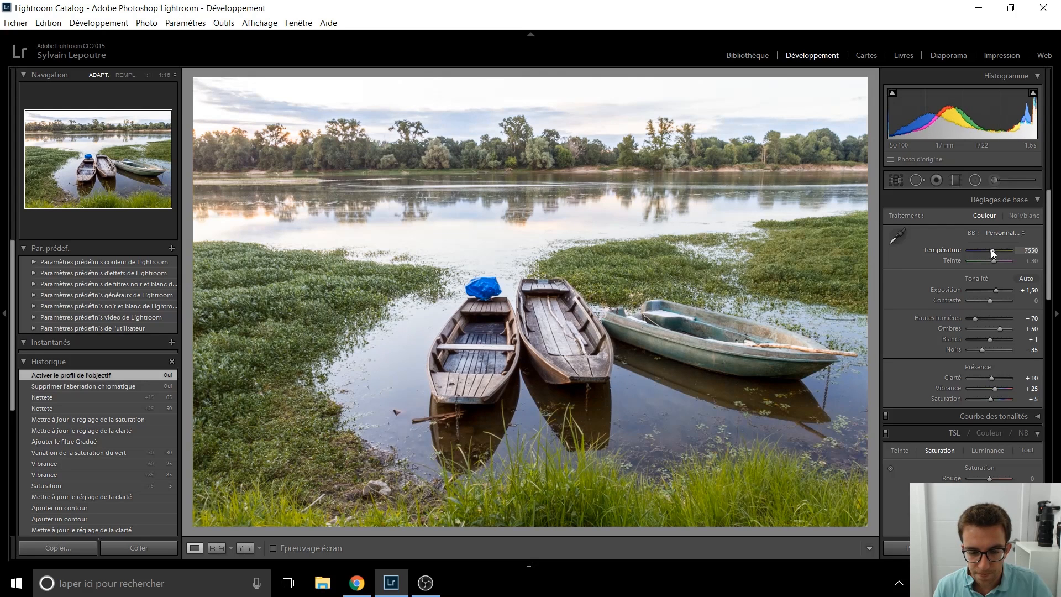
# - Set the temperature (Température) of the second graduated filter, pinned on the water, to 15 and close the filter
pyautogui.click(955, 181)
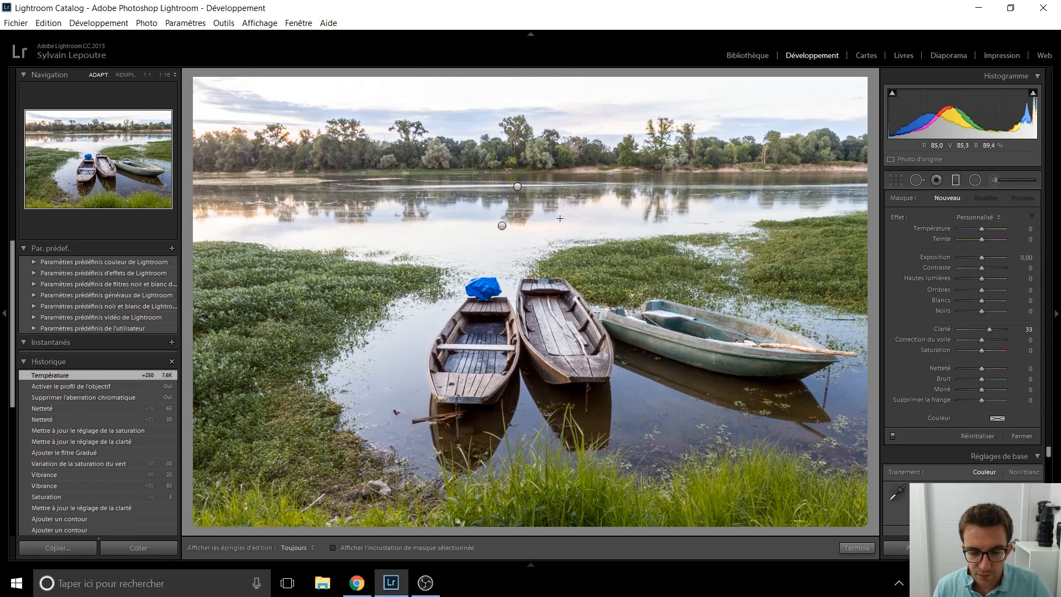
pyautogui.click(501, 226)
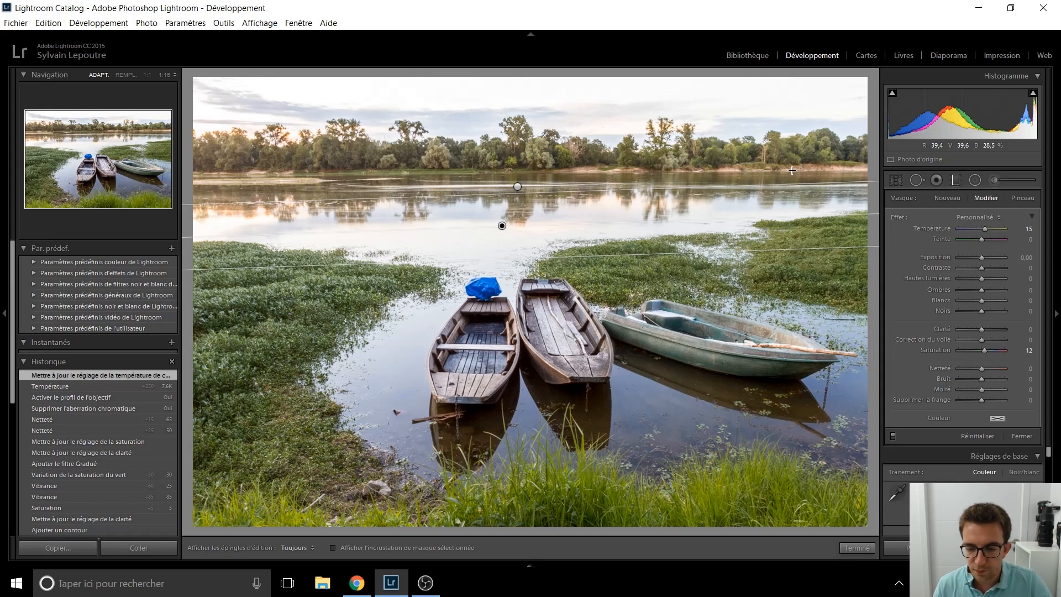
pyautogui.click(955, 180)
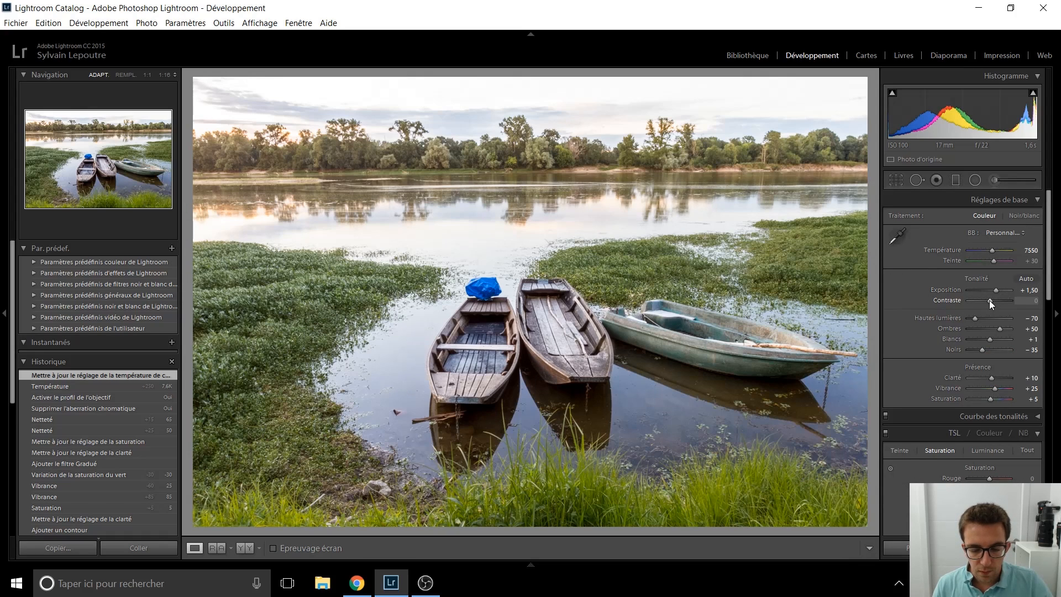
# - Try a contrast (Contraste) of -20 on the whole photo and return it to 0
pyautogui.press('Down')
pyautogui.press('Down')
pyautogui.press('Down')
pyautogui.press('Down')
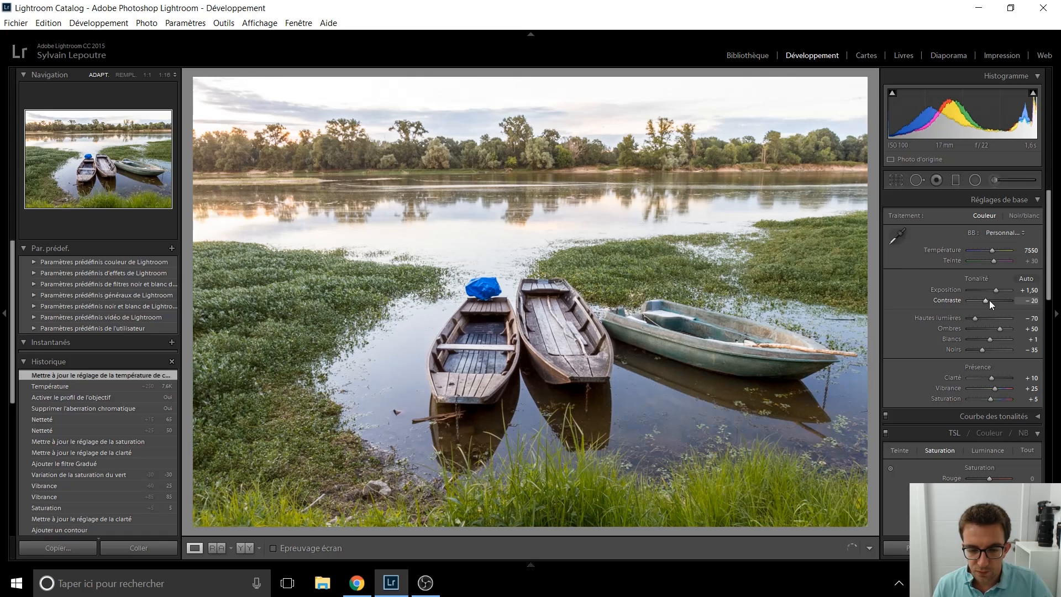
pyautogui.press('Up')
pyautogui.press('Up')
pyautogui.press('Up')
pyautogui.press('Up')
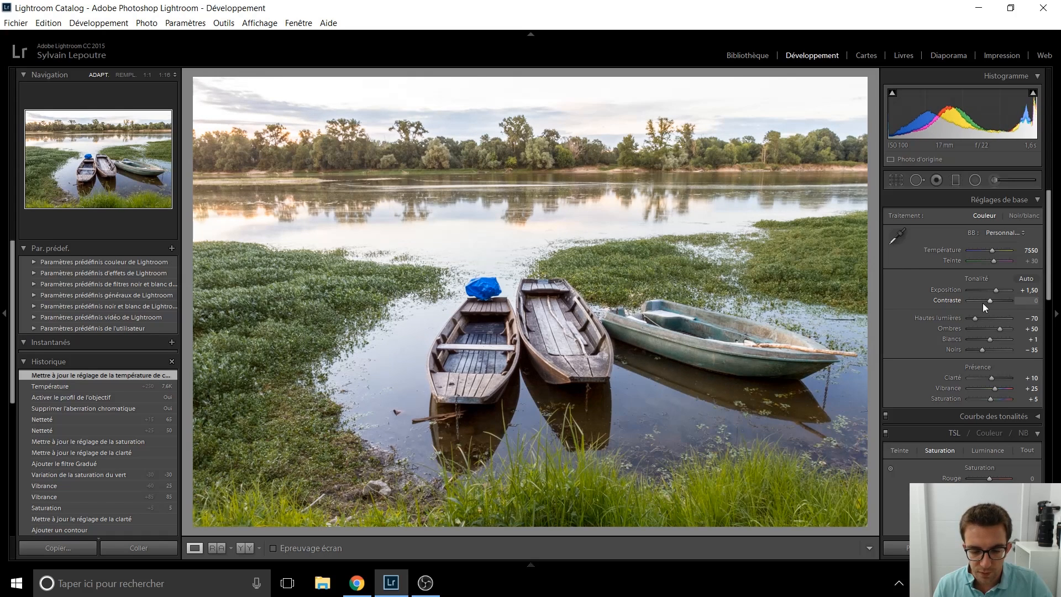
# - Darken the boat photo's edges by setting the post-crop vignette amount (Gain) to -20
pyautogui.scroll(-8, 918, 317)
pyautogui.scroll(-5, 906, 316)
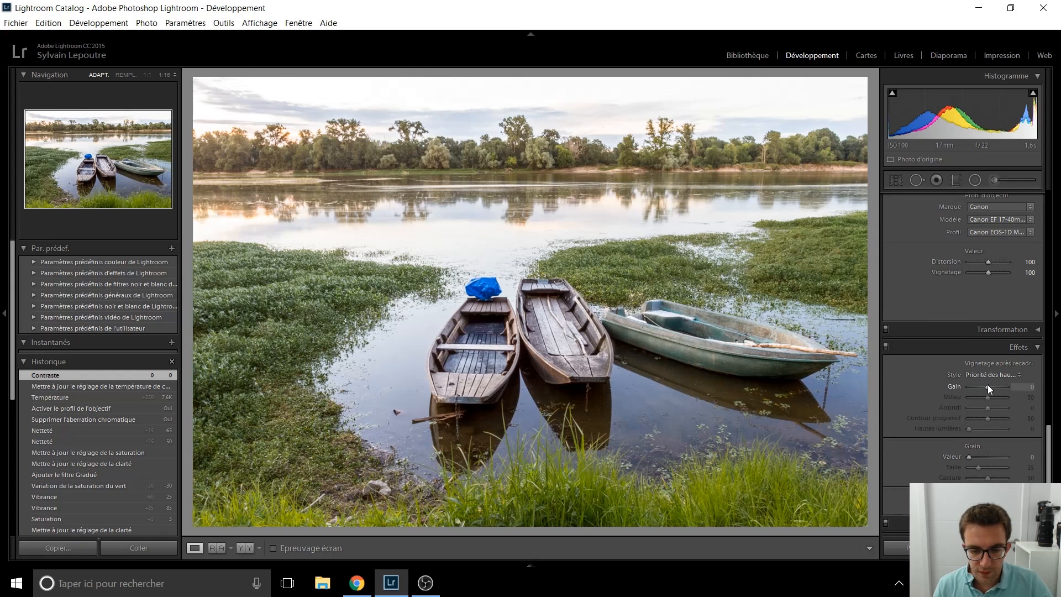
pyautogui.press('Down')
pyautogui.press('Down')
pyautogui.press('Down')
pyautogui.press('Down')
pyautogui.press('Down')
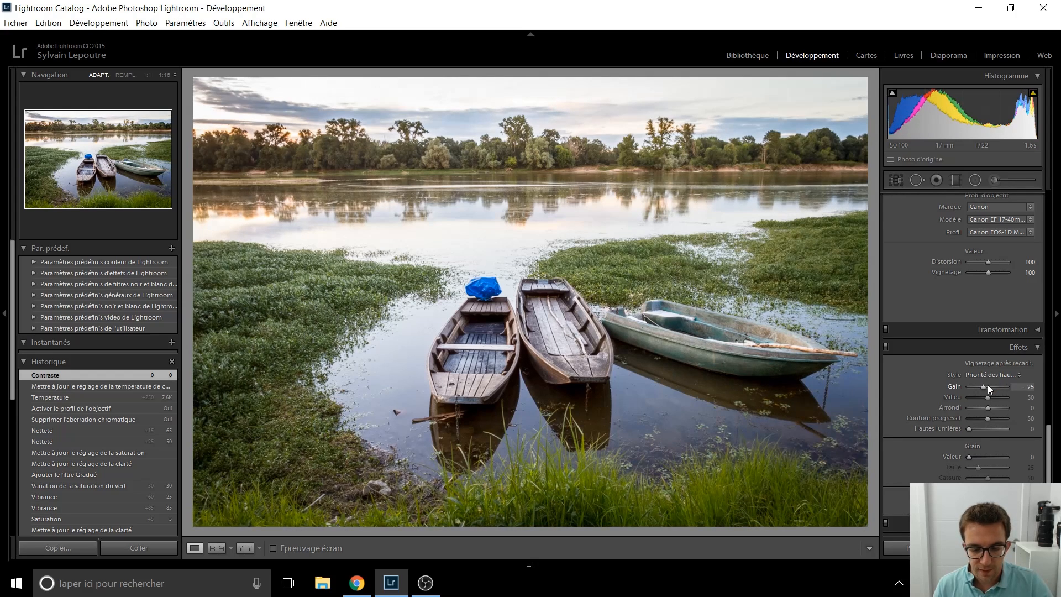
pyautogui.press('Up')
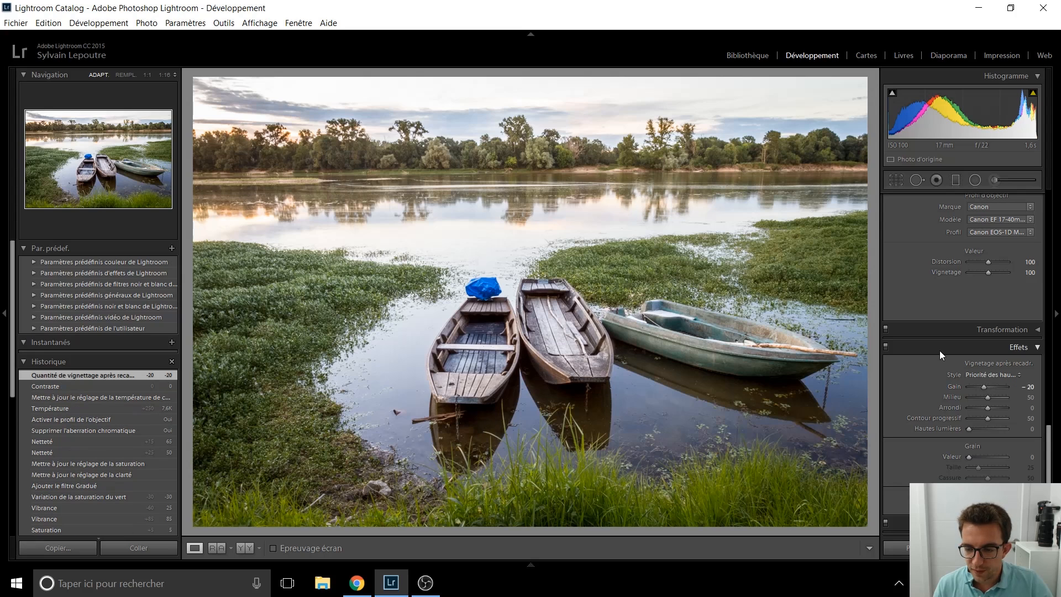
pyautogui.scroll(10, 918, 349)
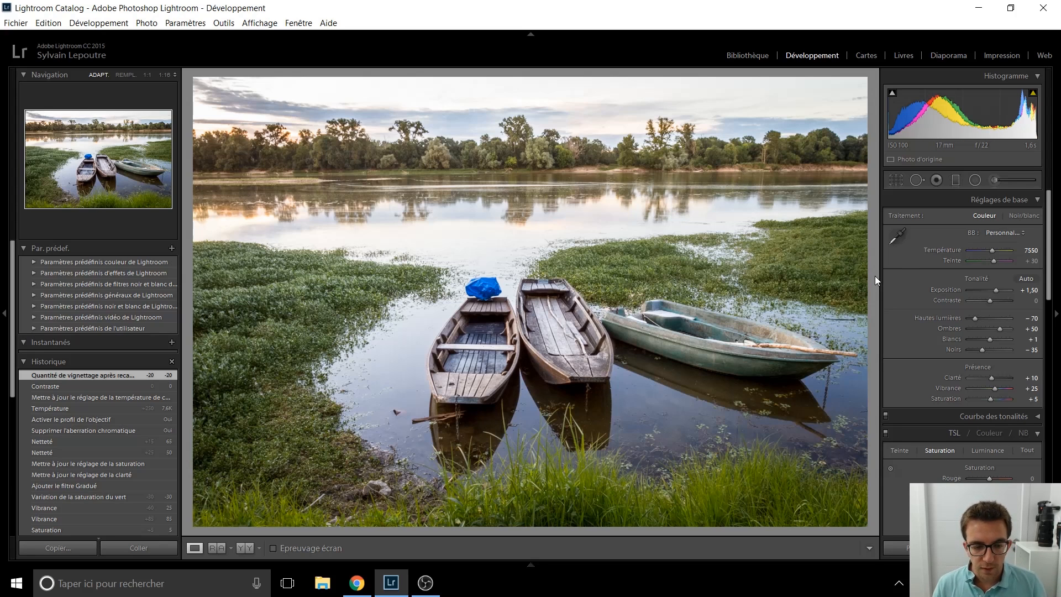
# - Compare the retouched boat photo with the older orange-and-blue version of the same scene
pyautogui.press('i')
pyautogui.press('i')
pyautogui.press('i')
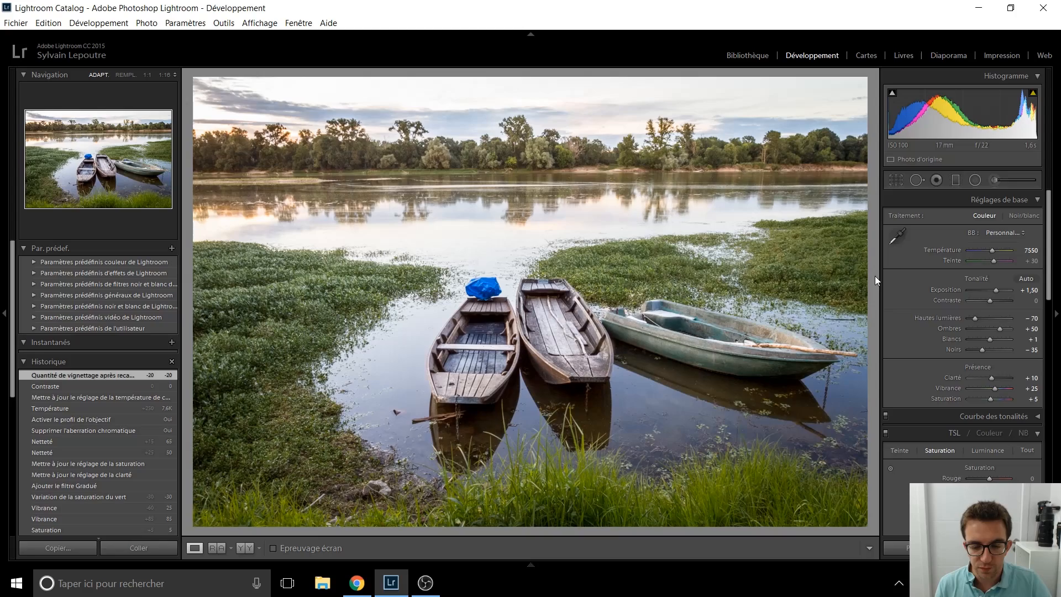
pyautogui.press('Right')
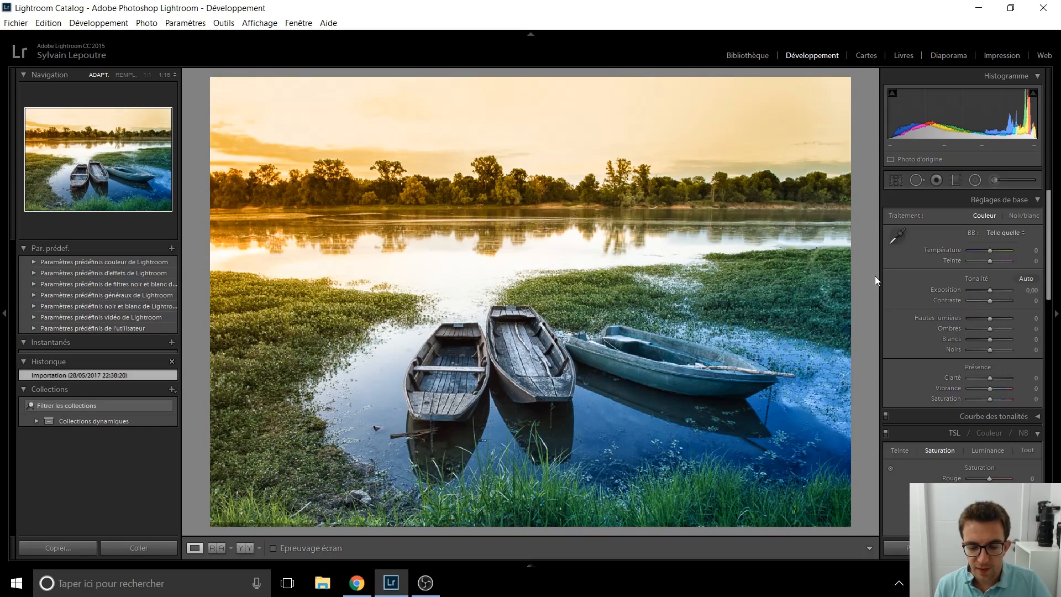
pyautogui.press('Left')
pyautogui.press('Right')
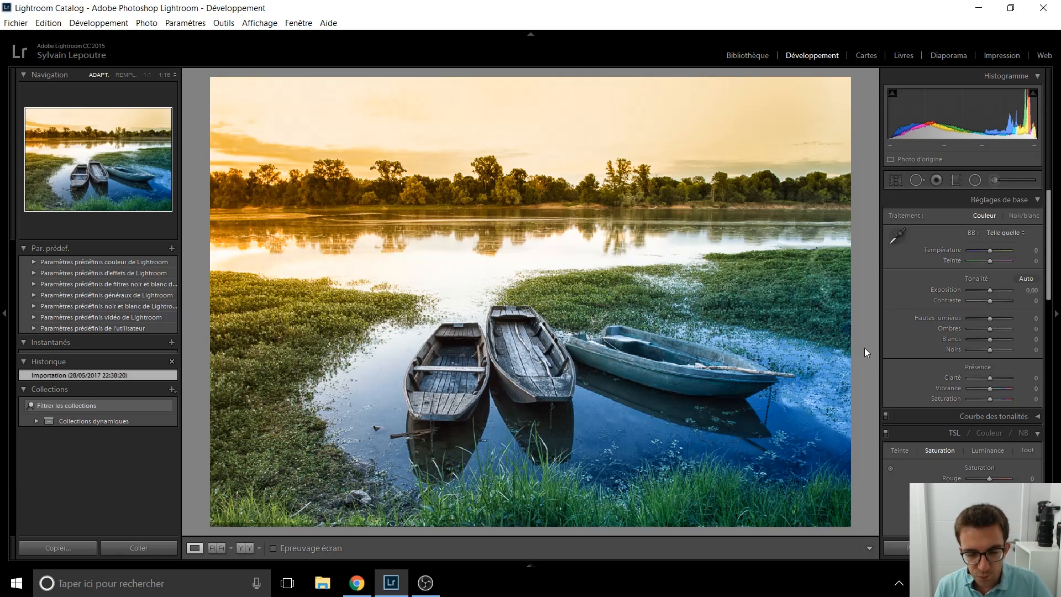
pyautogui.press('Left')
pyautogui.press('Right')
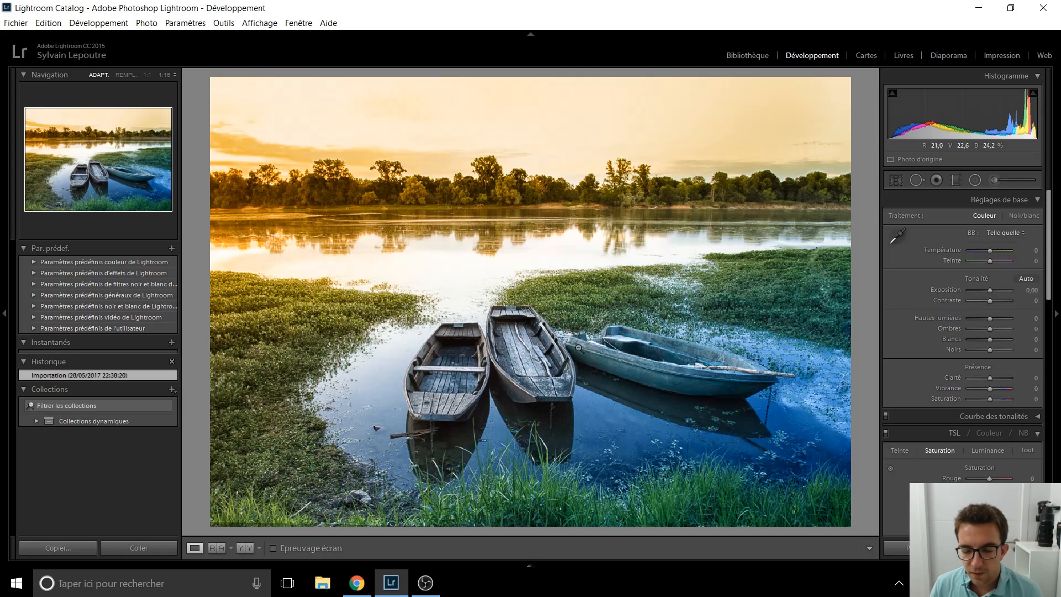
pyautogui.press('Right')
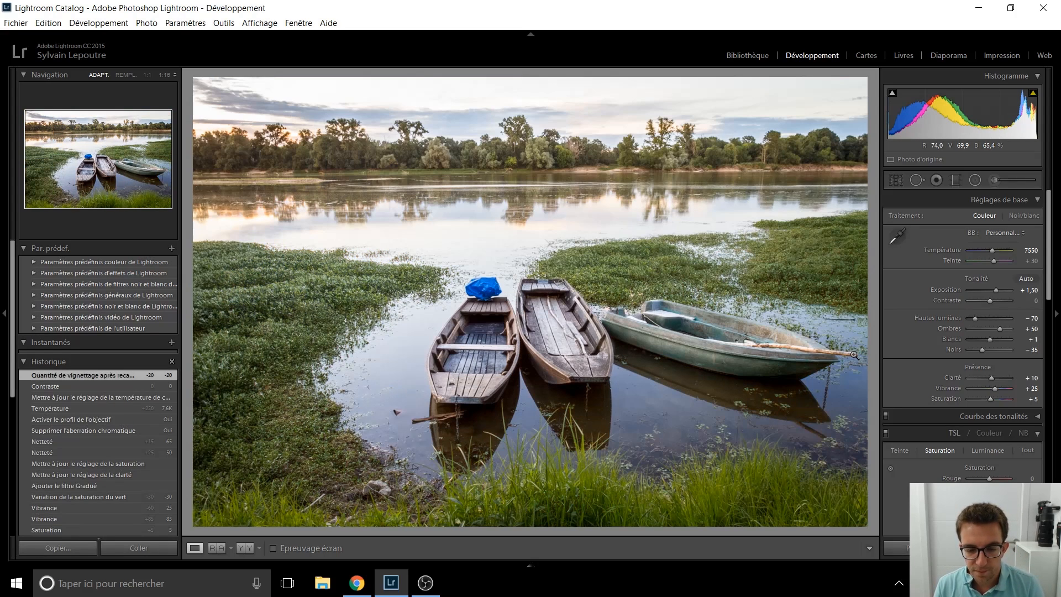
pyautogui.press('Right')
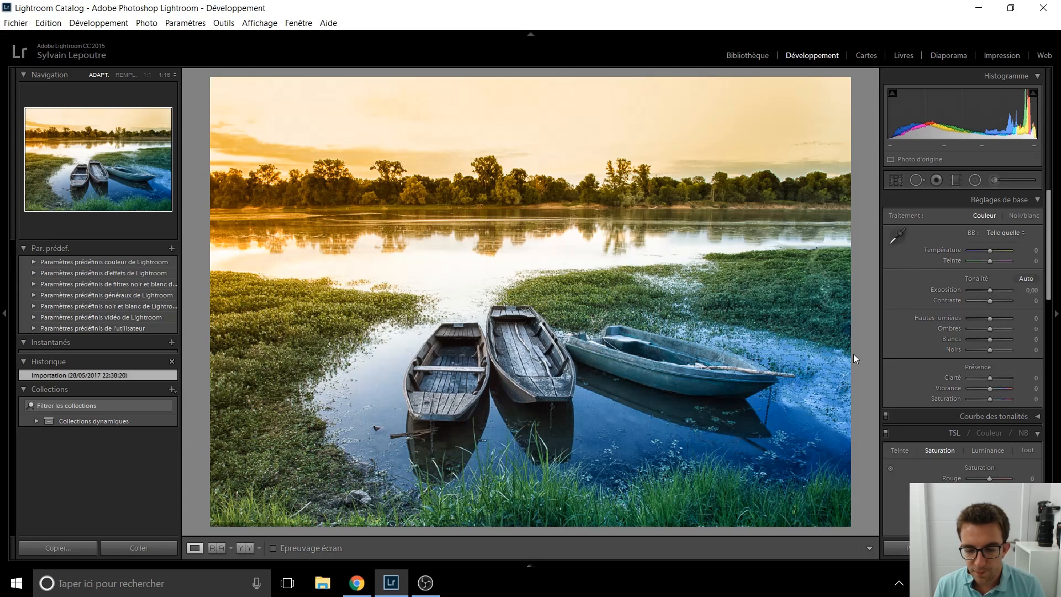
pyautogui.press('Right')
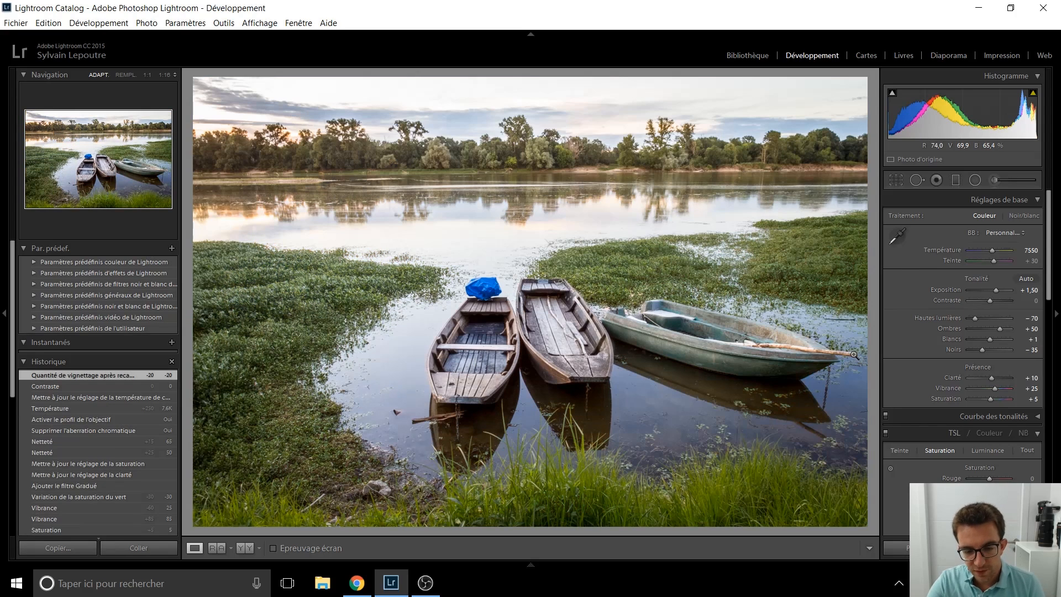
pyautogui.press('Right')
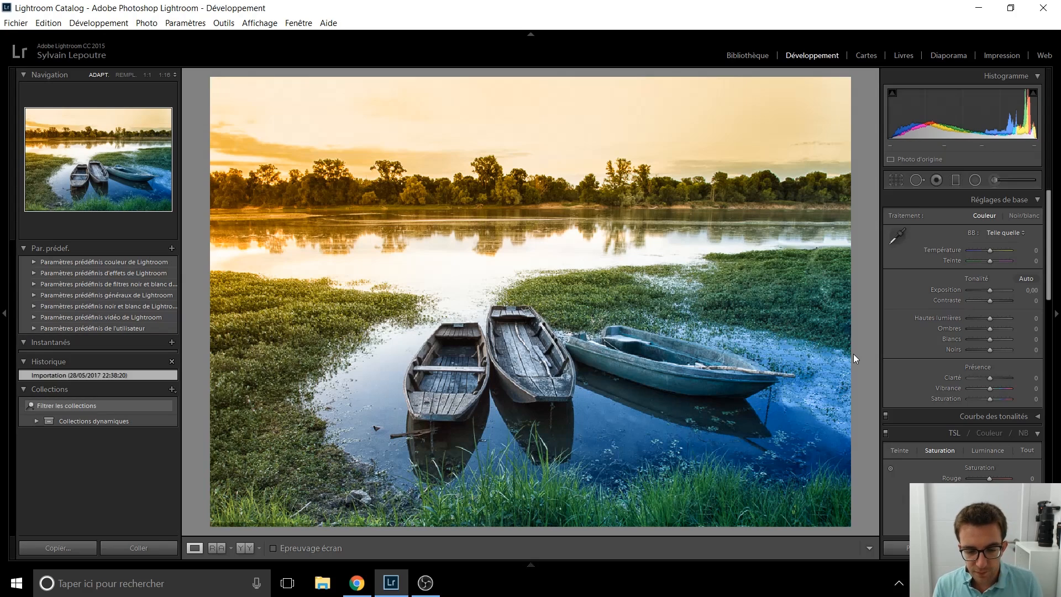
pyautogui.press('Right')
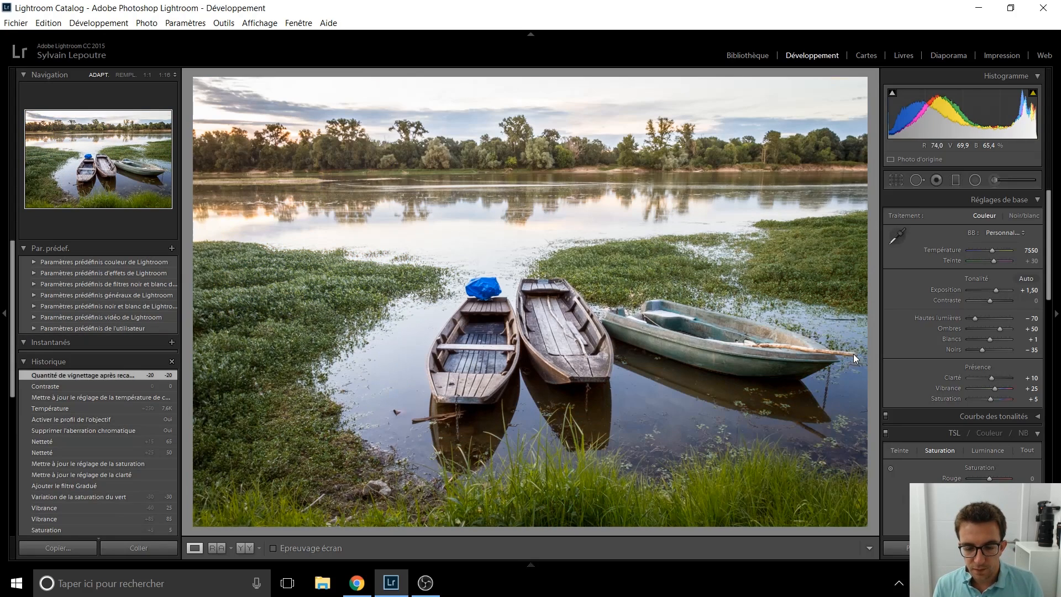
pyautogui.press('Right')
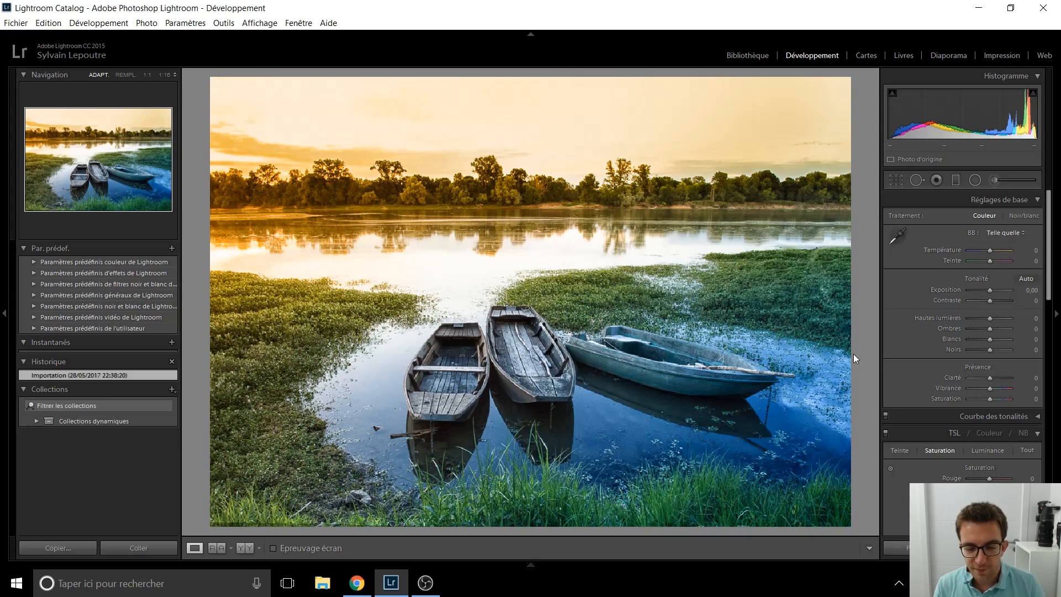
pyautogui.press('Left')
pyautogui.press('Right')
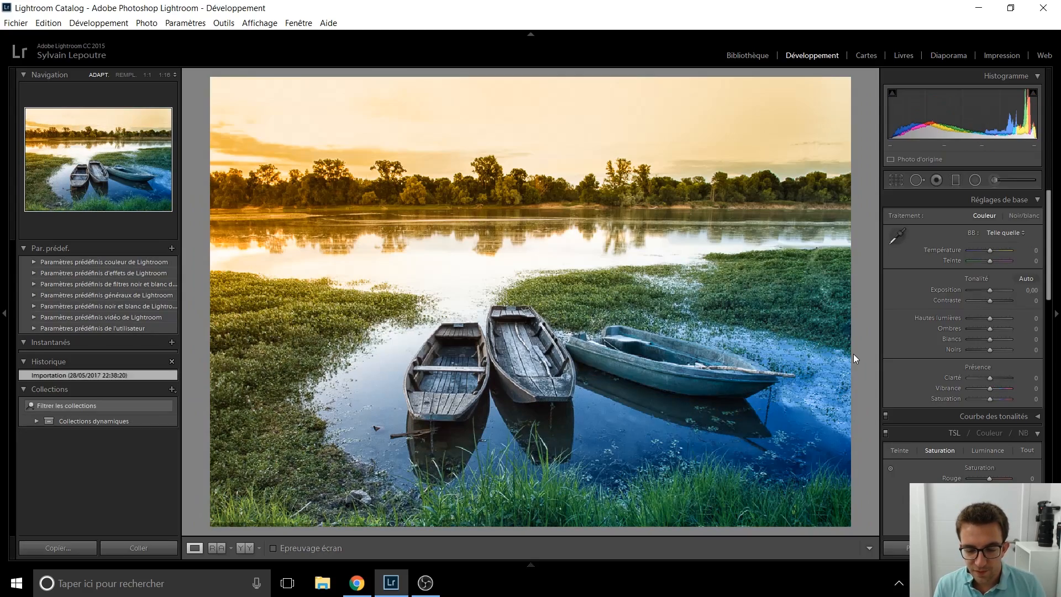
pyautogui.press('Left')
pyautogui.press('Right')
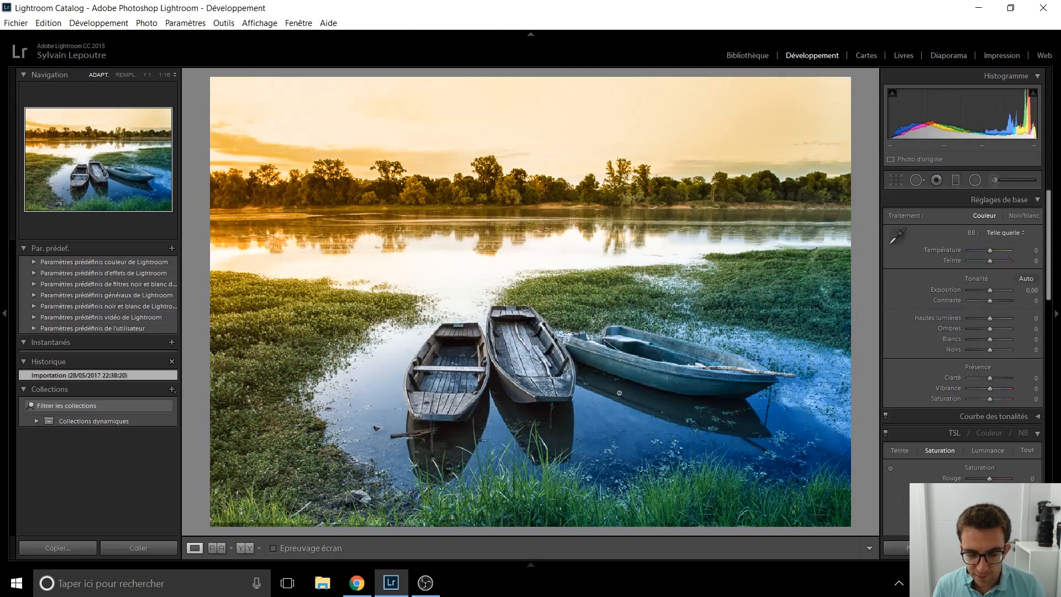
pyautogui.press('Left')
pyautogui.press('Right')
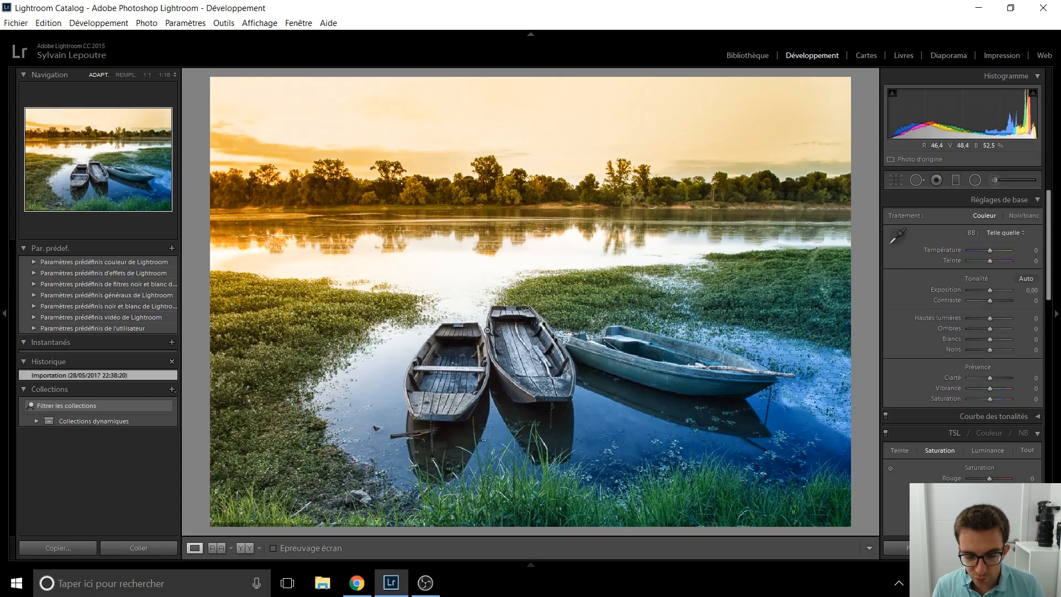
pyautogui.press('Left')
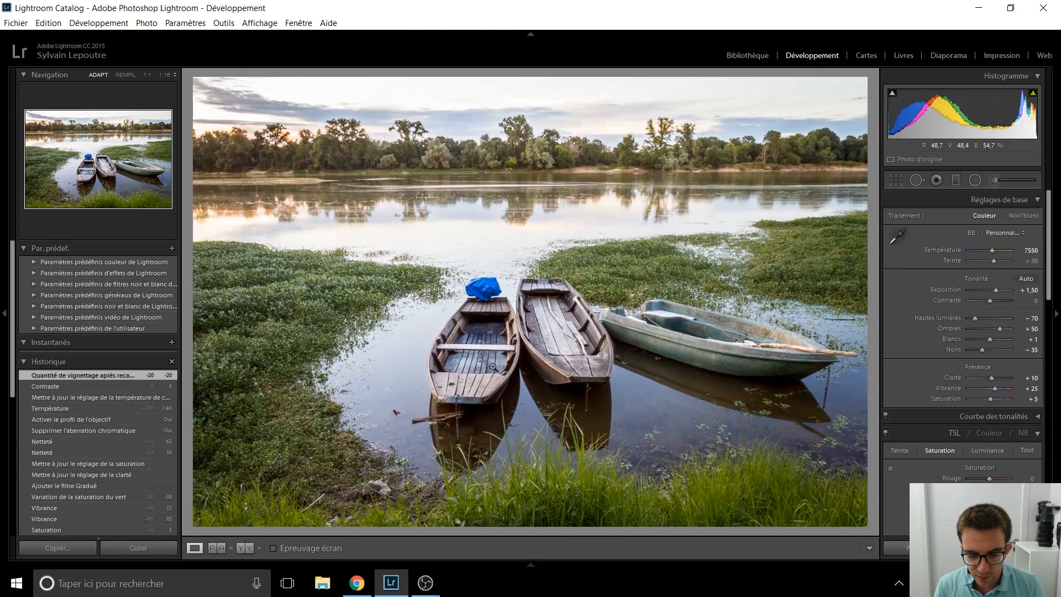
pyautogui.press('Right')
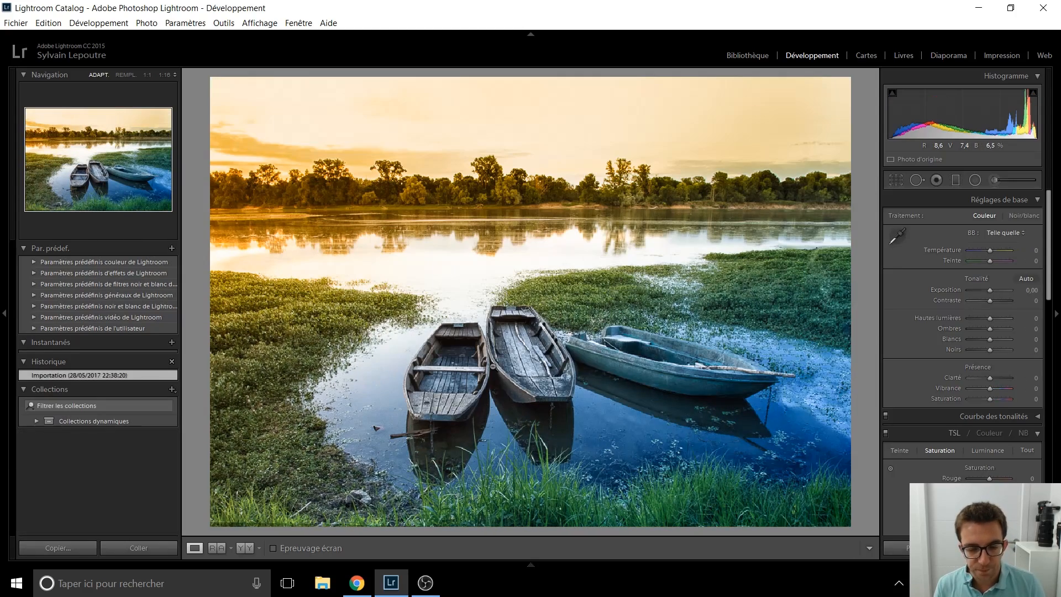
# - Switch to the dark marina photo and raise its exposure to +3.50, checking the boats at 1:1
pyautogui.press('Right')
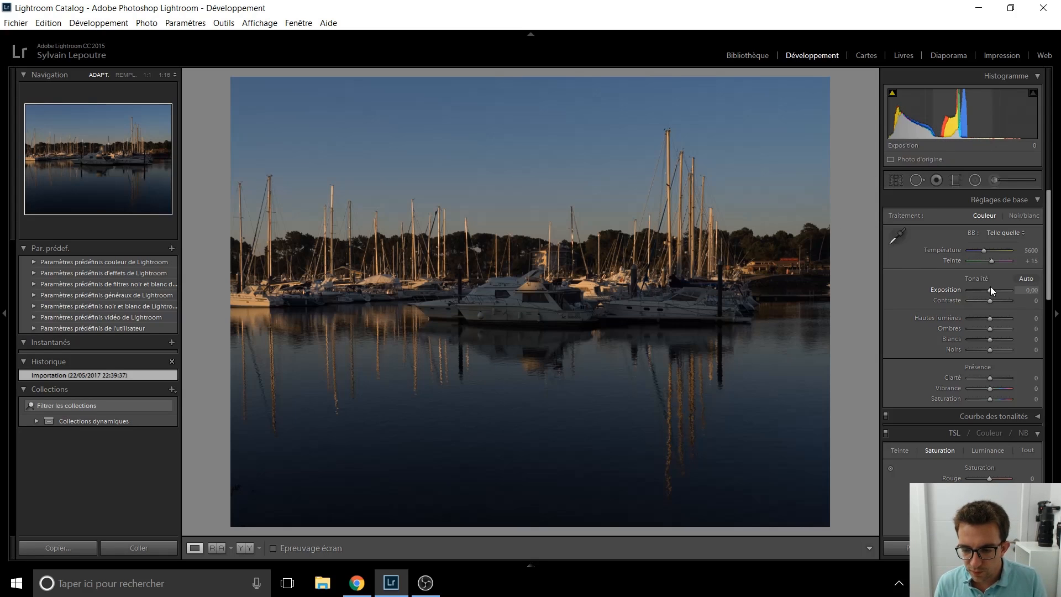
pyautogui.press('Up')
pyautogui.press('Up')
pyautogui.press('Up')
pyautogui.press('Up')
pyautogui.press('Up')
pyautogui.press('Up')
pyautogui.press('Up')
pyautogui.press('Up')
pyautogui.press('Up')
pyautogui.press('Up')
pyautogui.press('Up')
pyautogui.press('Up')
pyautogui.press('Up')
pyautogui.press('Up')
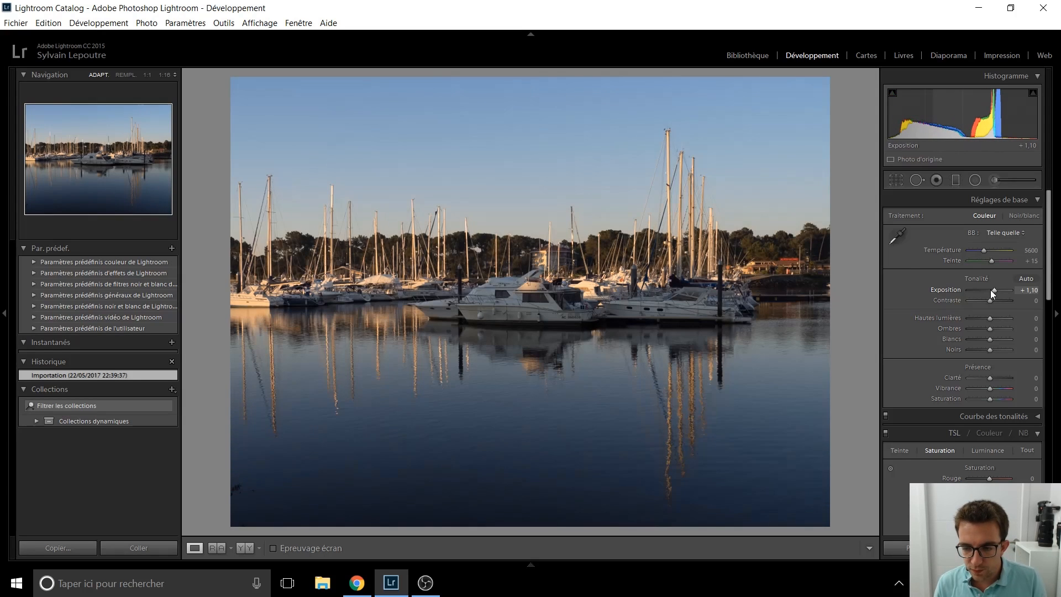
pyautogui.press('Up')
pyautogui.press('Up')
pyautogui.press('Up')
pyautogui.press('Up')
pyautogui.press('Up')
pyautogui.press('Up')
pyautogui.press('Up')
pyautogui.press('Up')
pyautogui.press('Up')
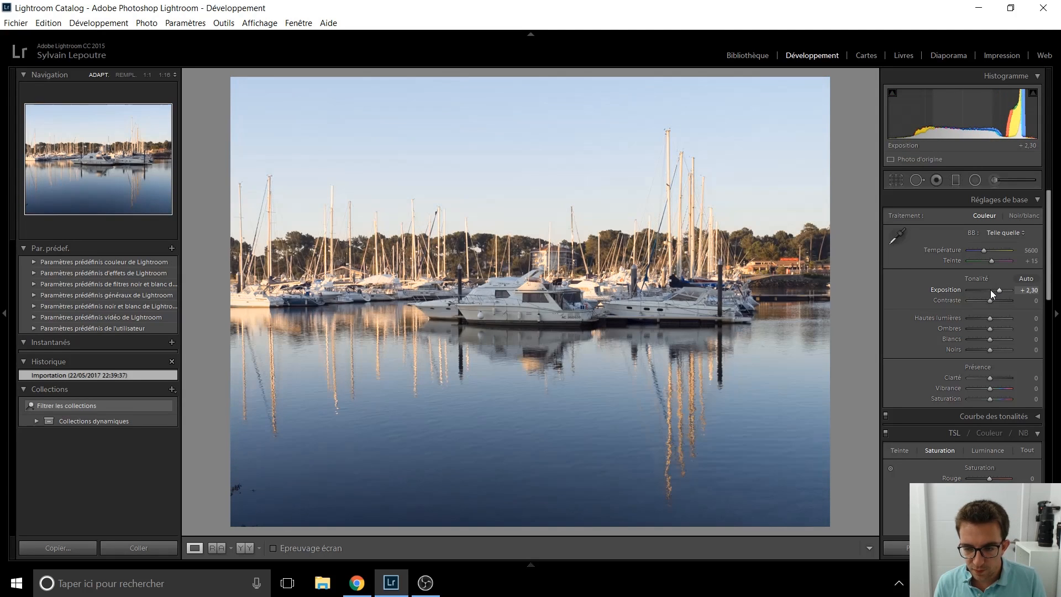
pyautogui.press('Up')
pyautogui.press('Up')
pyautogui.press('Up')
pyautogui.press('Up')
pyautogui.press('Up')
pyautogui.press('Up')
pyautogui.press('Up')
pyautogui.press('Up')
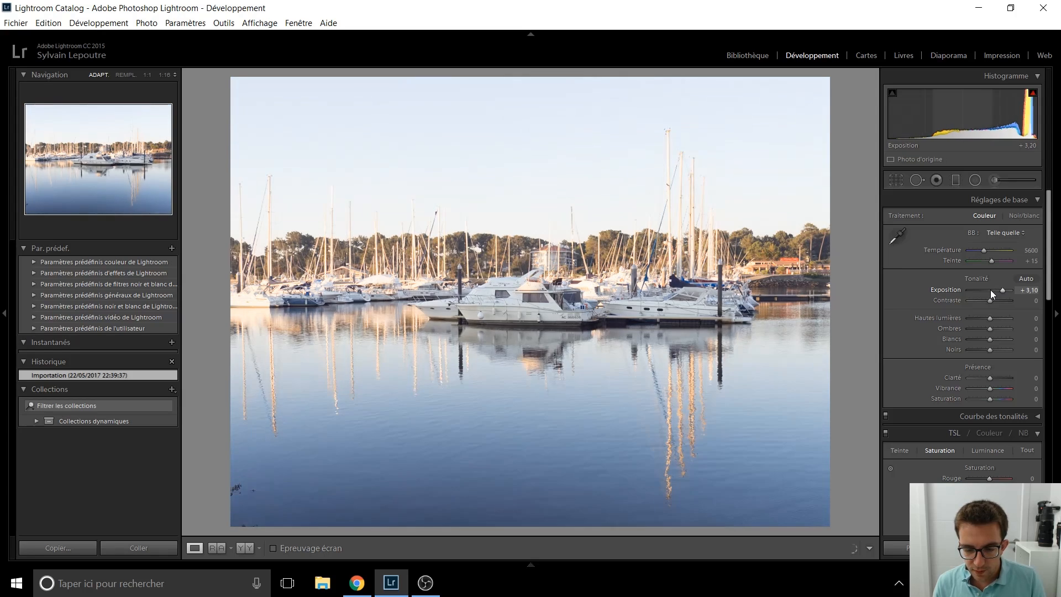
pyautogui.press('Up')
pyautogui.press('Up')
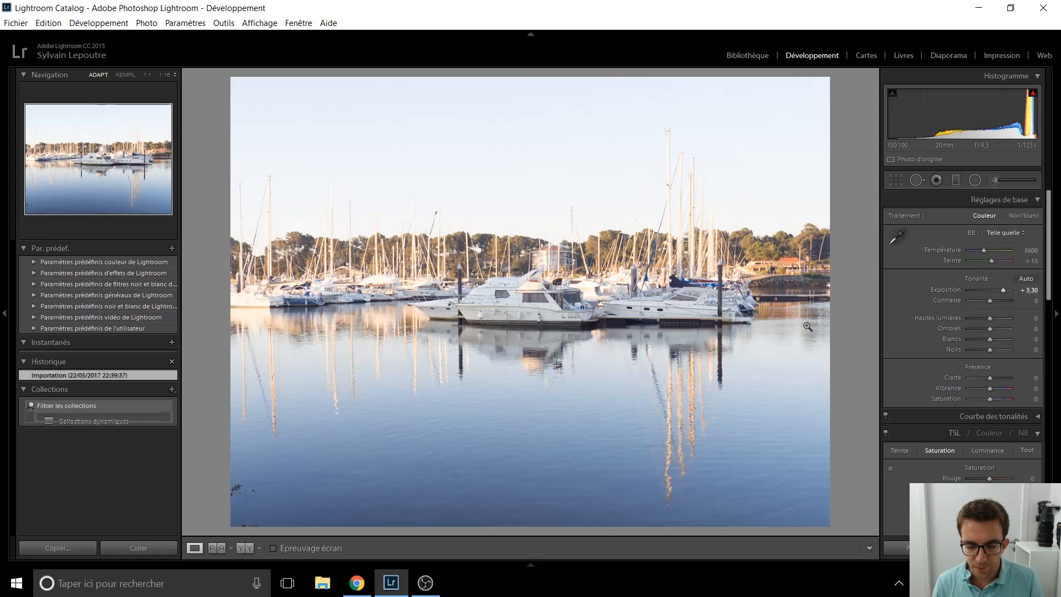
pyautogui.click(604, 312)
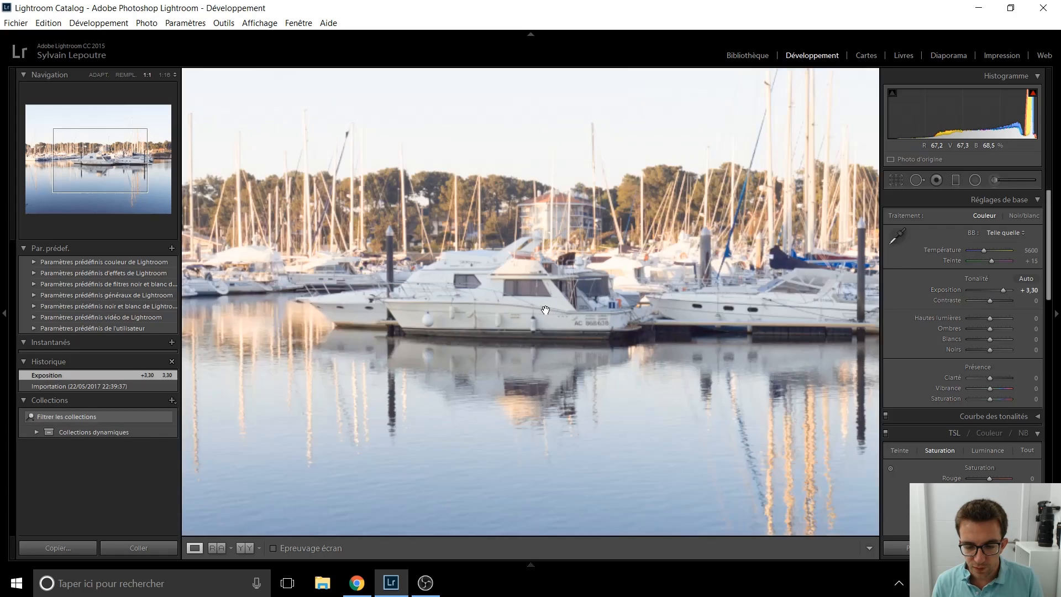
pyautogui.click(668, 290)
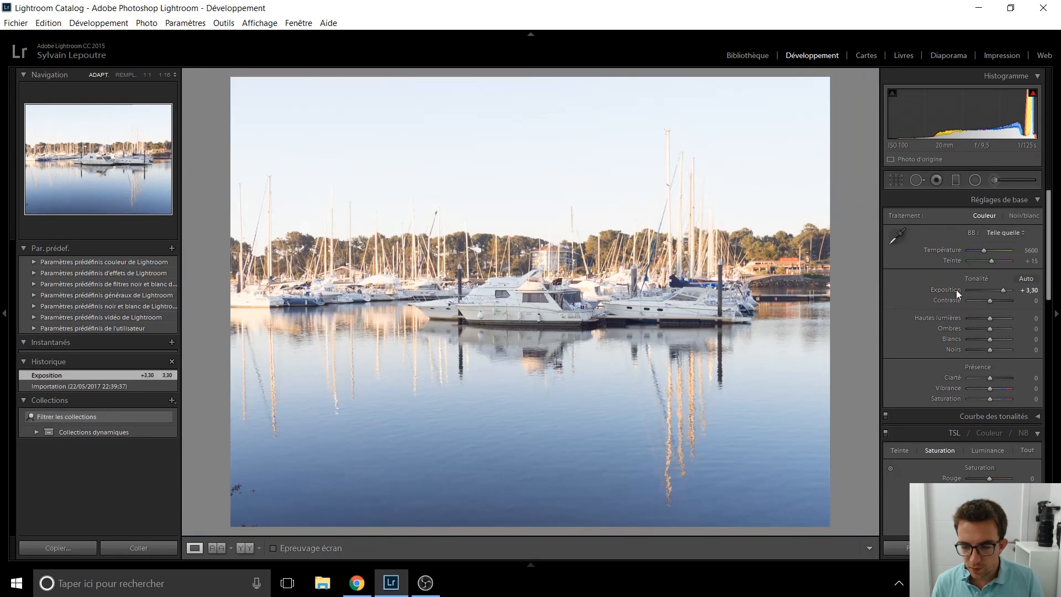
pyautogui.press('Up')
pyautogui.press('Up')
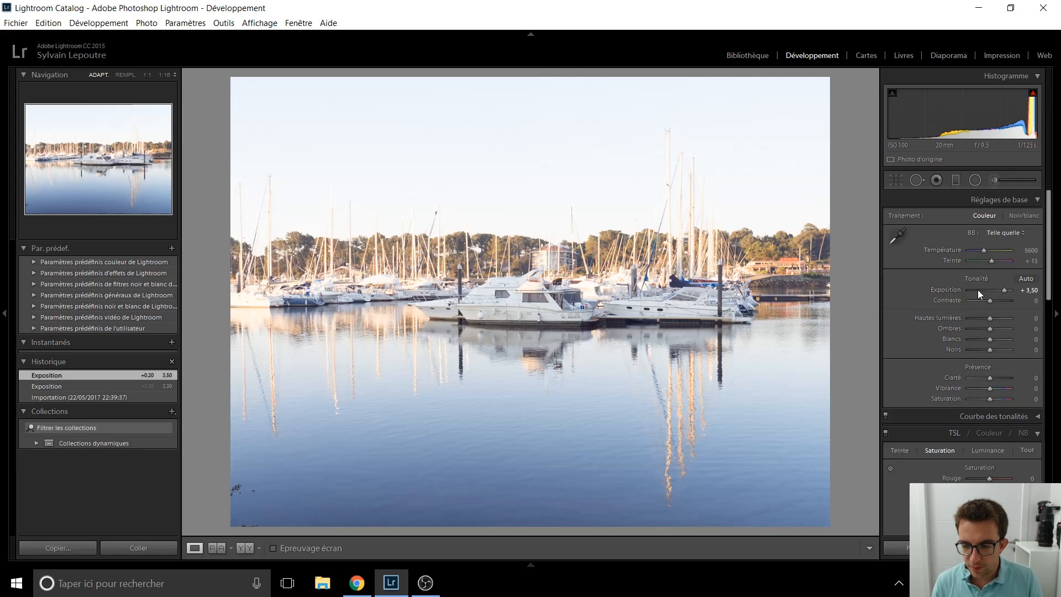
# - Lower the marina photo's highlights (Hautes lumières) to -65
pyautogui.press('Down')
pyautogui.press('Down')
pyautogui.press('Down')
pyautogui.press('Down')
pyautogui.press('Down')
pyautogui.press('Down')
pyautogui.press('Down')
pyautogui.press('Down')
pyautogui.press('Down')
pyautogui.press('Down')
pyautogui.press('Down')
pyautogui.press('Down')
pyautogui.press('Down')
pyautogui.press('Down')
pyautogui.press('Down')
pyautogui.press('Down')
pyautogui.press('Down')
pyautogui.press('Down')
pyautogui.press('Down')
pyautogui.press('Down')
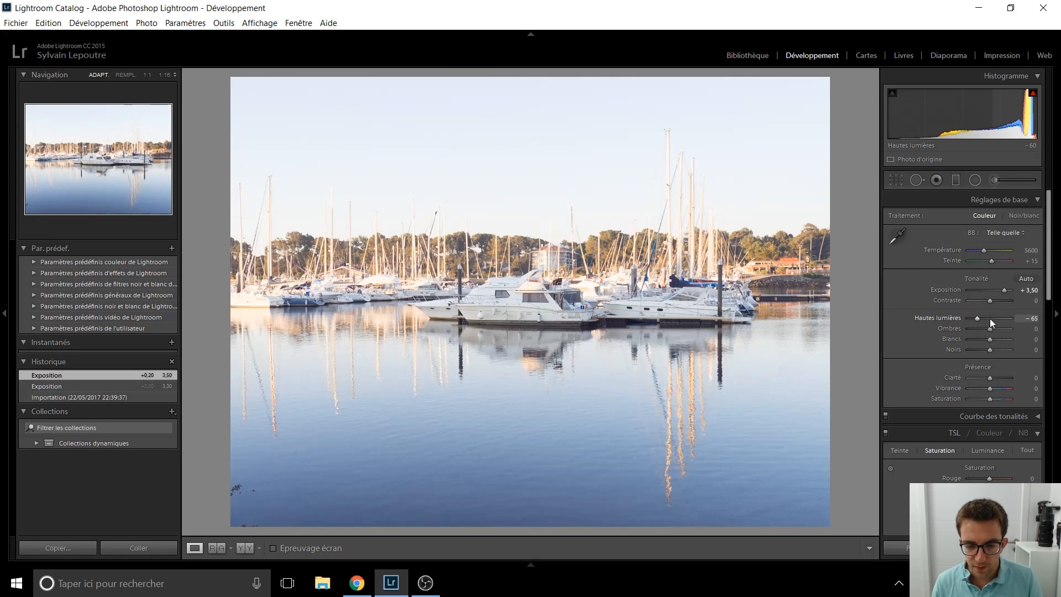
# - Brighten the marina photo's shadows (Ombres) to +41
pyautogui.press('Up')
pyautogui.press('Up')
pyautogui.press('Up')
pyautogui.press('Up')
pyautogui.press('Up')
pyautogui.press('Up')
pyautogui.press('Up')
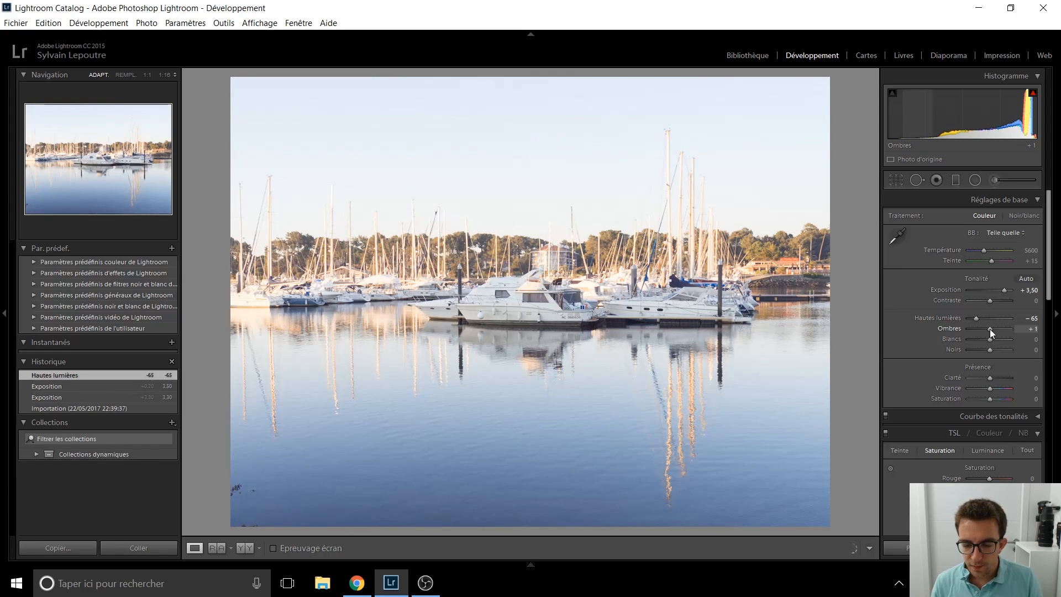
pyautogui.click(990, 329)
pyautogui.press('Up')
pyautogui.press('Up')
pyautogui.press('Up')
pyautogui.press('Up')
pyautogui.press('Up')
pyautogui.press('Up')
pyautogui.press('Up')
pyautogui.press('Up')
pyautogui.press('Up')
pyautogui.press('Down')
pyautogui.press('Down')
pyautogui.press('Down')
# - Raise the whites (Blancs) of the marina photo to +35
pyautogui.press('Up')
pyautogui.press('Up')
pyautogui.press('Up')
pyautogui.press('Up')
pyautogui.press('Up')
pyautogui.press('Up')
pyautogui.press('Up')
# - Deepen the blacks (Noirs) of the marina photo to -74
pyautogui.click(991, 349)
pyautogui.press('Down')
pyautogui.press('Down')
pyautogui.press('Down')
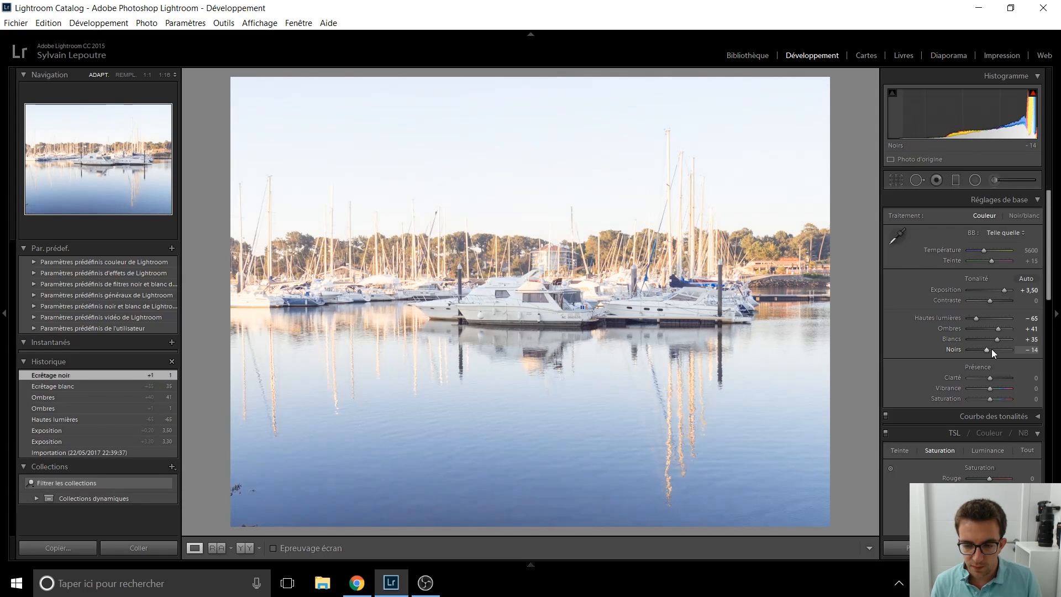
pyautogui.press('Down')
pyautogui.press('Down')
pyautogui.press('Down')
pyautogui.press('Down')
pyautogui.press('Down')
pyautogui.press('Down')
pyautogui.press('Down')
pyautogui.press('Down')
pyautogui.press('Down')
pyautogui.press('Down')
pyautogui.press('Down')
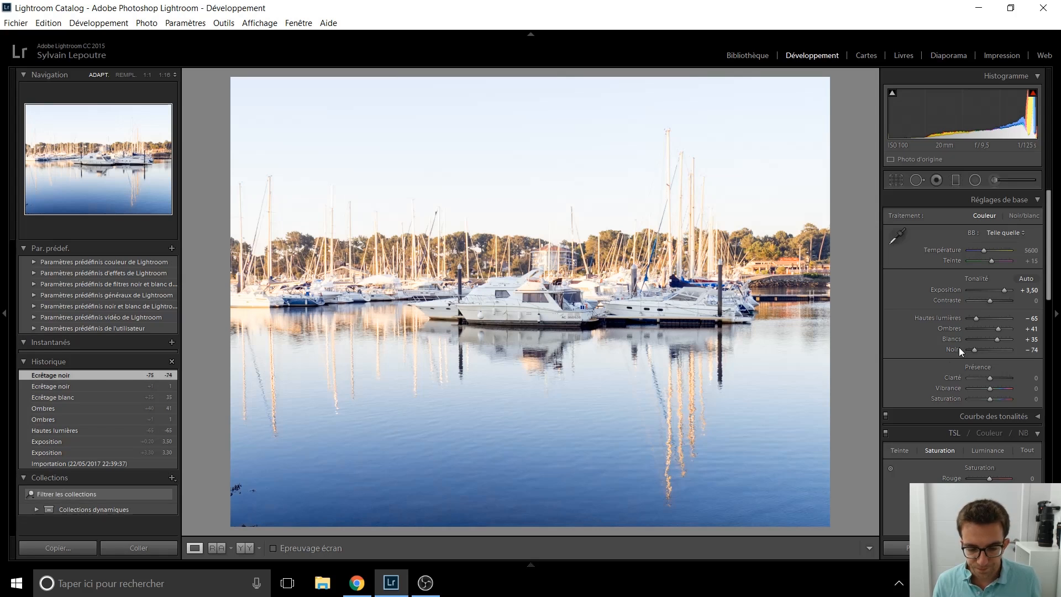
# - Try a clarity (Clarté) of +60 on the marina photo and settle on +40
pyautogui.press('Up')
pyautogui.press('Up')
pyautogui.press('Up')
pyautogui.press('Up')
pyautogui.press('Up')
pyautogui.press('Up')
pyautogui.press('Up')
pyautogui.press('Up')
pyautogui.press('Up')
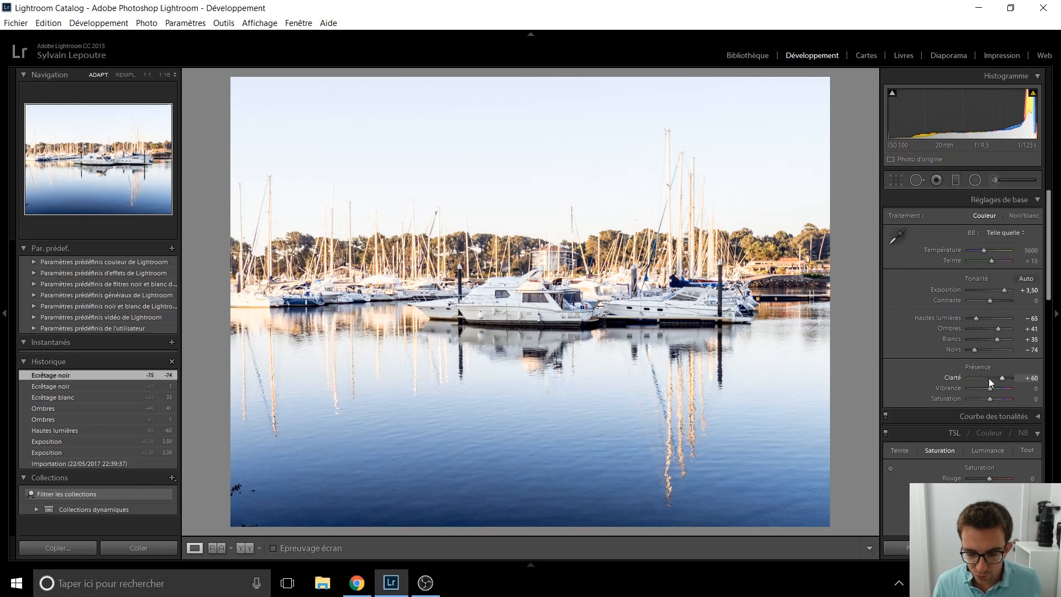
pyautogui.press('Down')
pyautogui.press('Down')
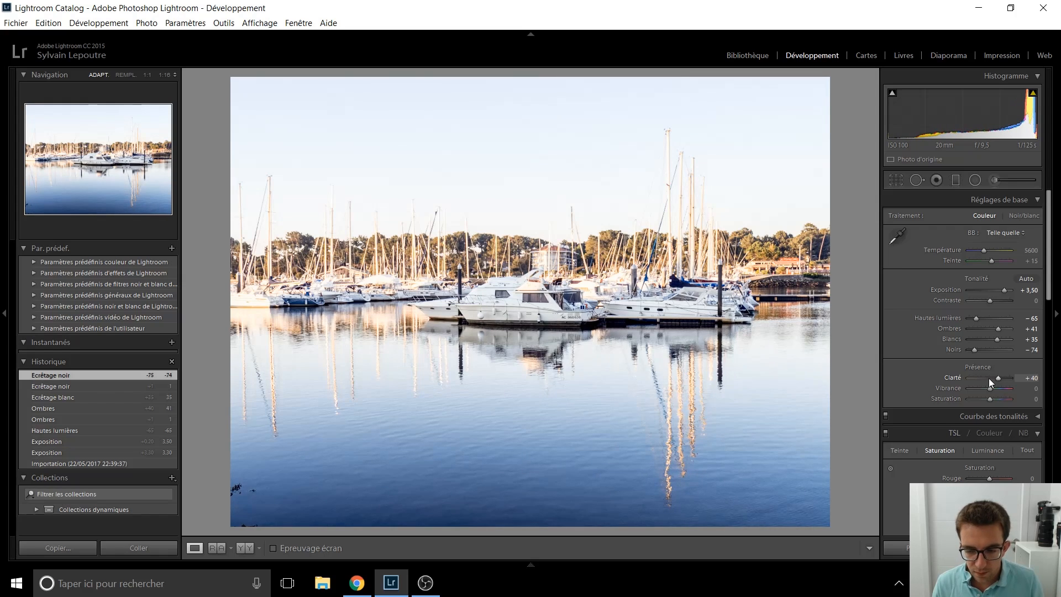
# - Reduce the marina photo's contrast (Contraste) to -70
pyautogui.press('Down')
pyautogui.press('Down')
pyautogui.press('Down')
pyautogui.press('Down')
pyautogui.press('Down')
pyautogui.press('Down')
pyautogui.press('Down')
pyautogui.press('Down')
pyautogui.press('Down')
pyautogui.press('Down')
pyautogui.press('Down')
pyautogui.press('Down')
pyautogui.press('Down')
pyautogui.press('Down')
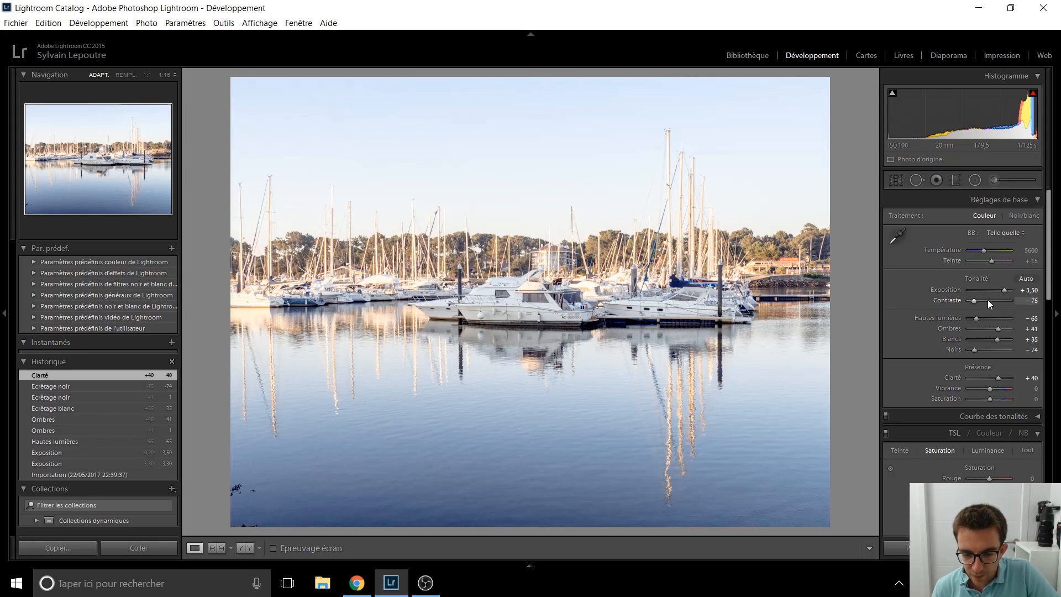
pyautogui.press('Down')
pyautogui.press('Up')
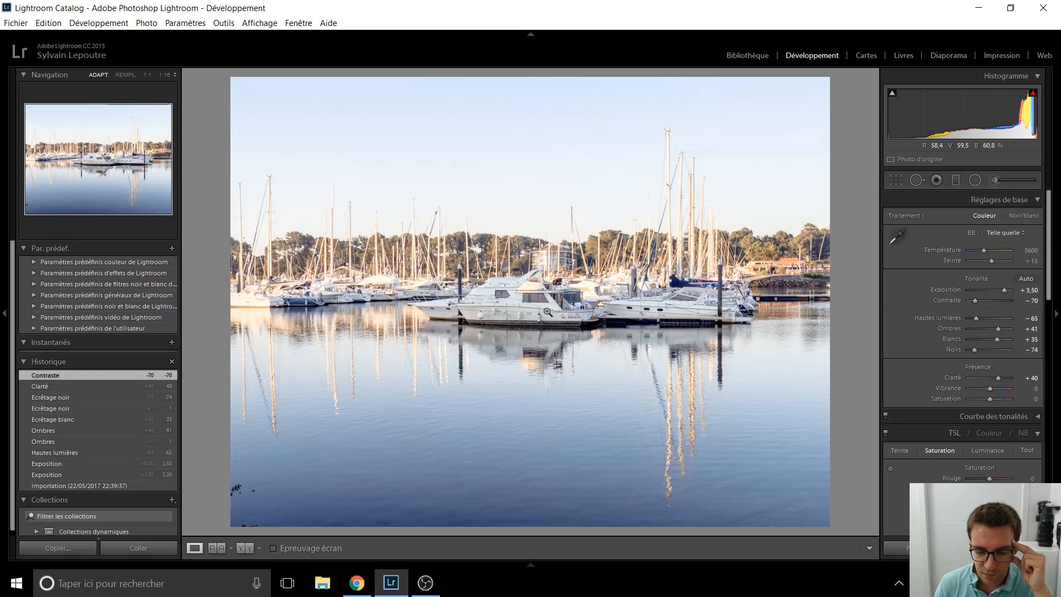
# - Crop the marina photo to a 16 x 9 aspect ratio and shift the image slightly upward within the frame
pyautogui.click(895, 181)
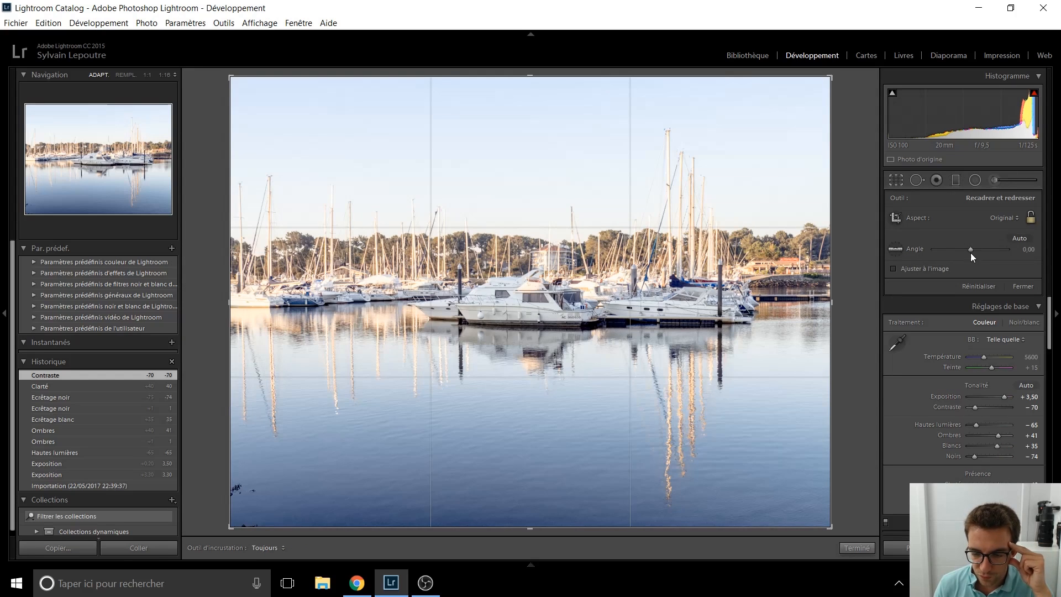
pyautogui.click(1004, 218)
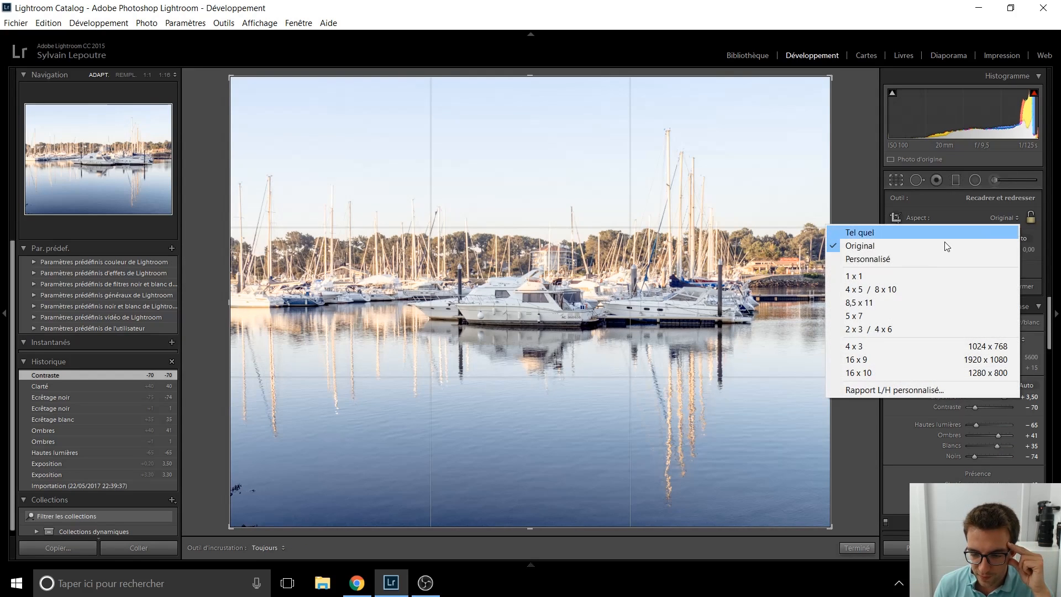
pyautogui.click(896, 355)
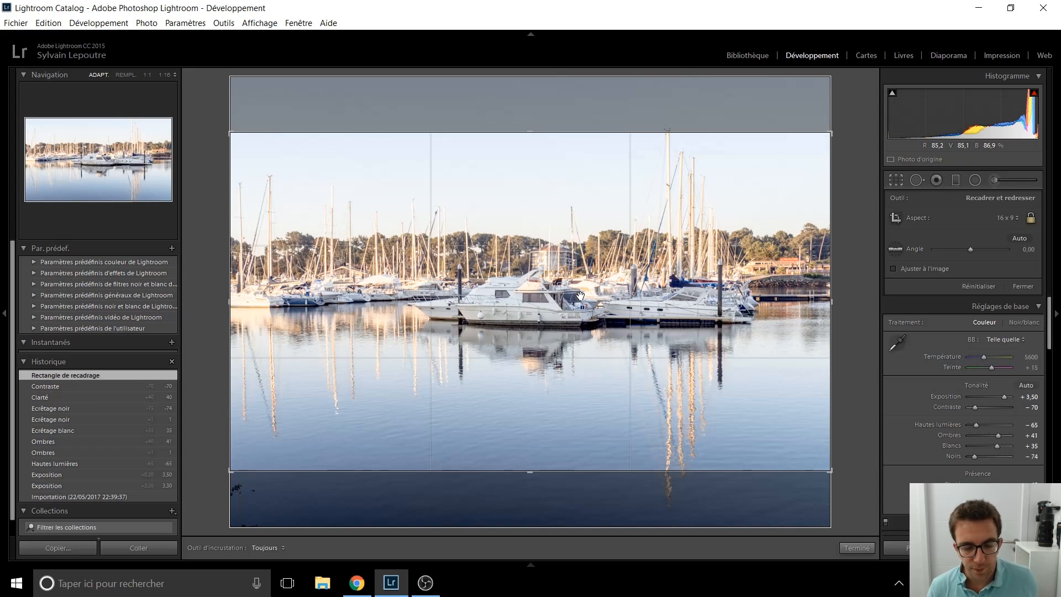
pyautogui.moveTo(581, 287); pyautogui.dragTo(584, 274)
pyautogui.press('Return')
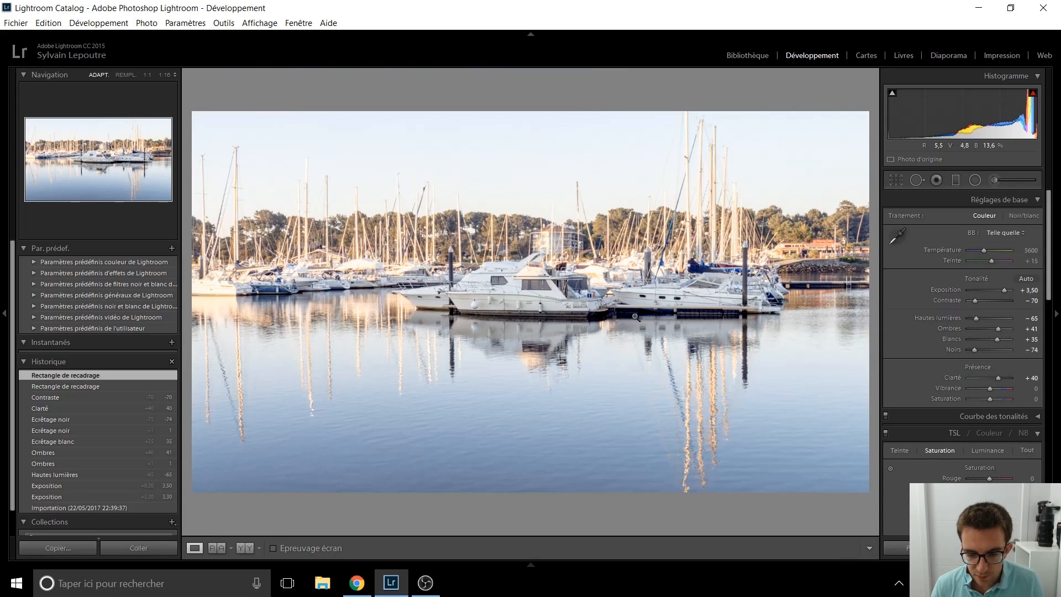
# - Tighten the 16 x 9 crop of the marina photo and recentre the main white boat in the frame
pyautogui.click(893, 181)
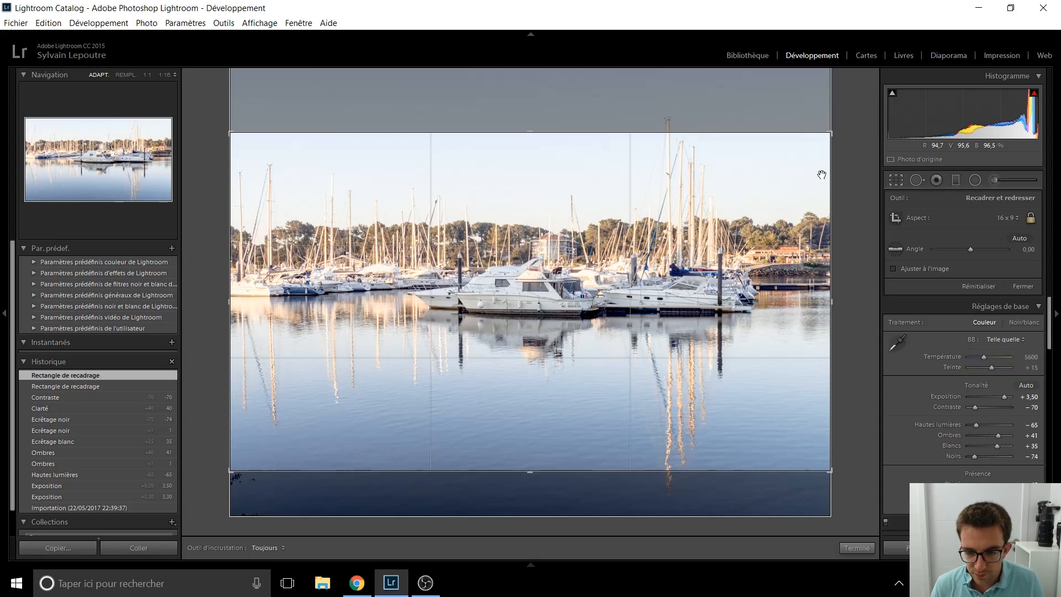
pyautogui.moveTo(832, 133); pyautogui.dragTo(812, 138)
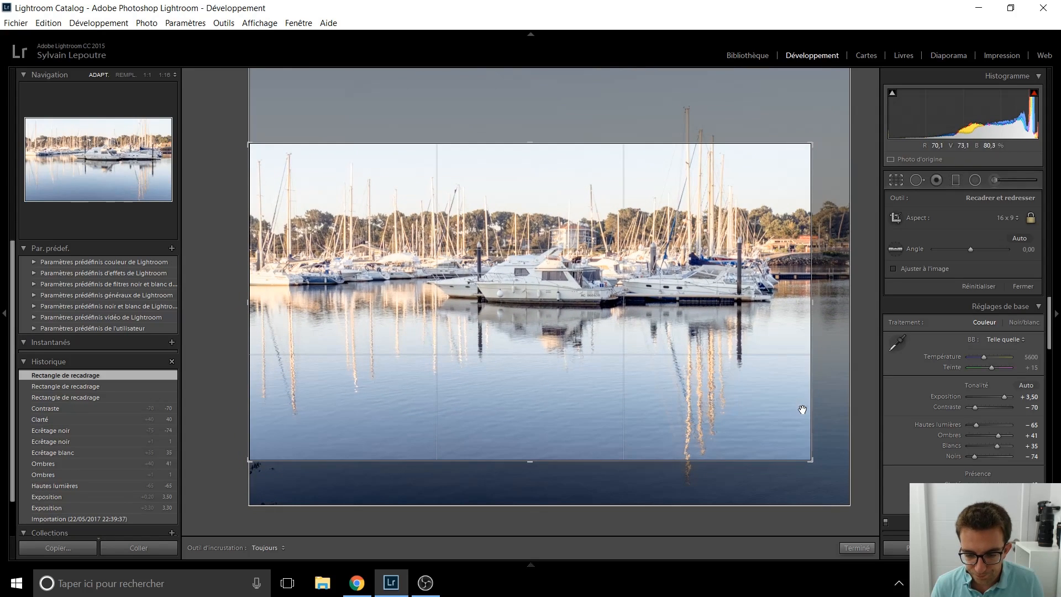
pyautogui.moveTo(810, 458); pyautogui.dragTo(789, 444)
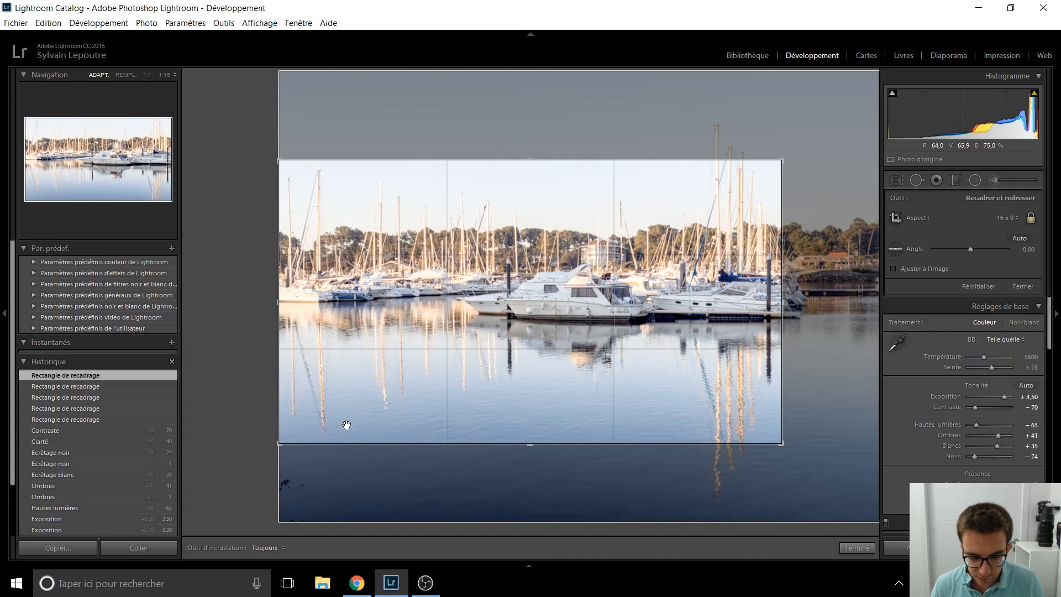
pyautogui.moveTo(505, 282); pyautogui.dragTo(449, 282)
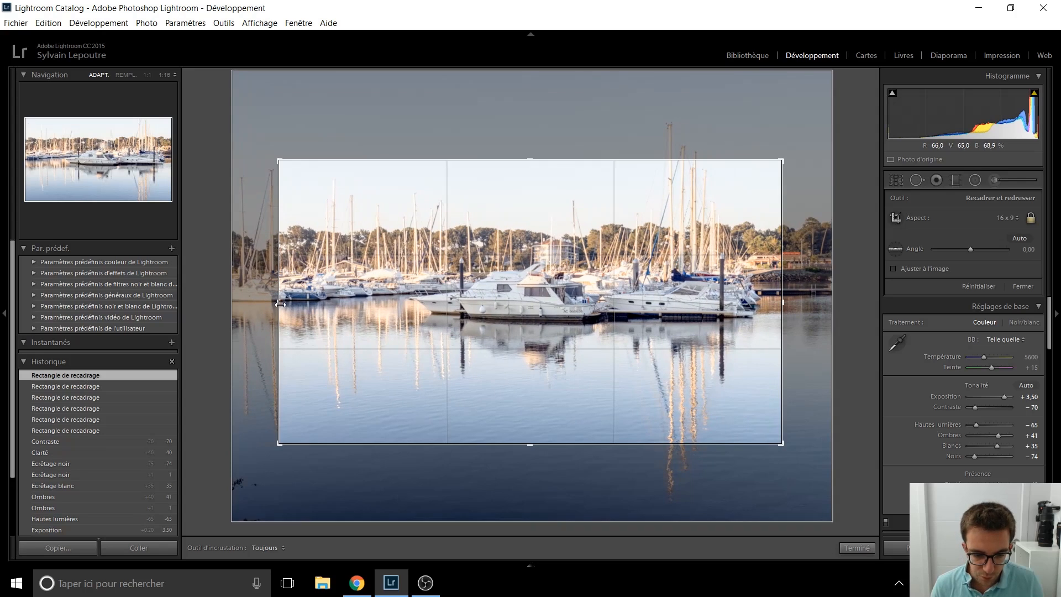
pyautogui.moveTo(322, 214); pyautogui.dragTo(322, 216)
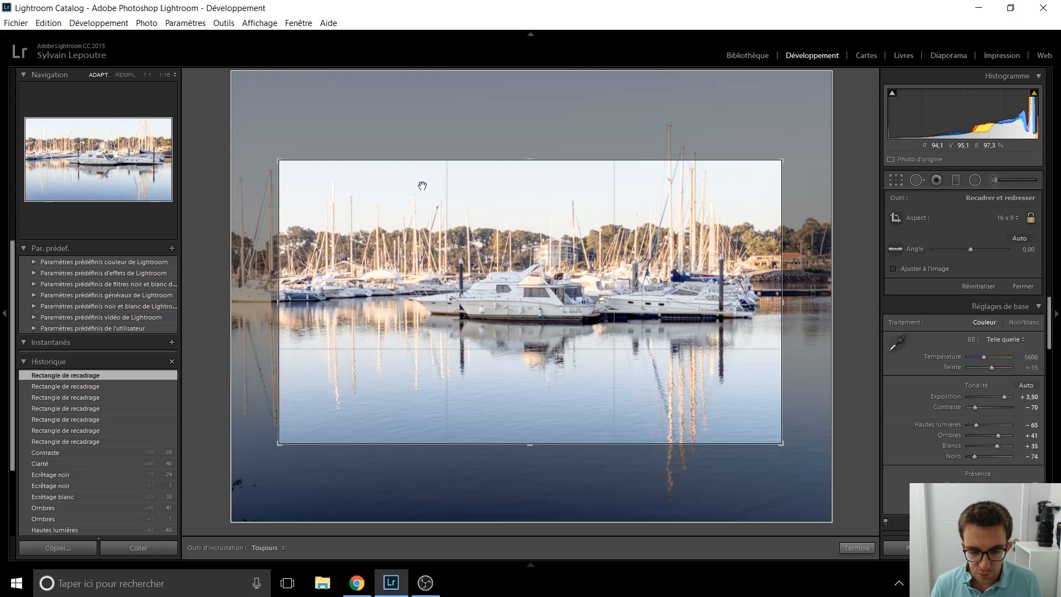
pyautogui.press('Return')
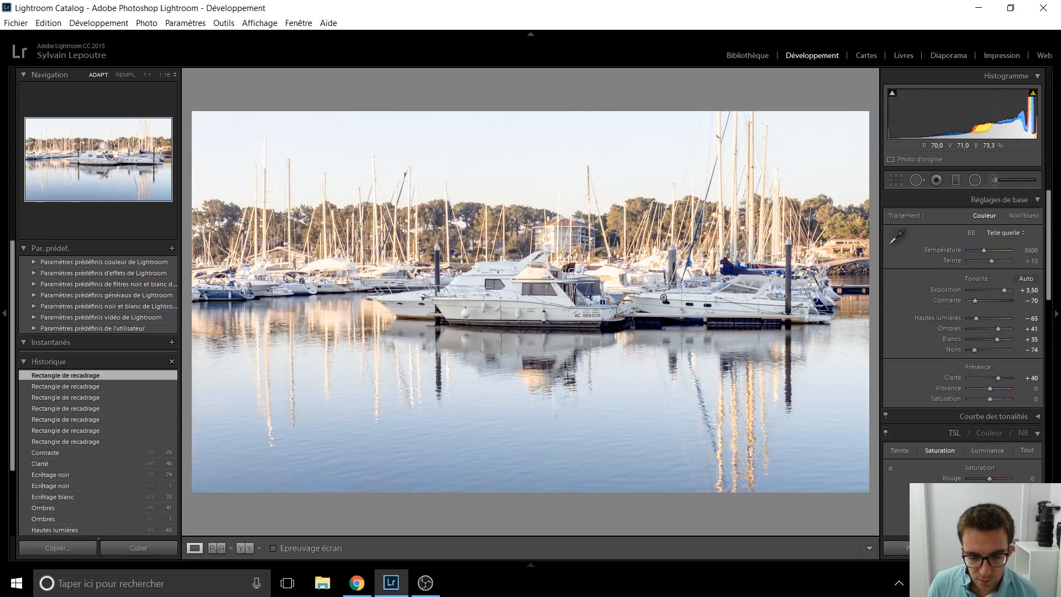
# - Readjust the marina photo's crop so the boats sit slightly lower and further left, and apply it
pyautogui.click(900, 182)
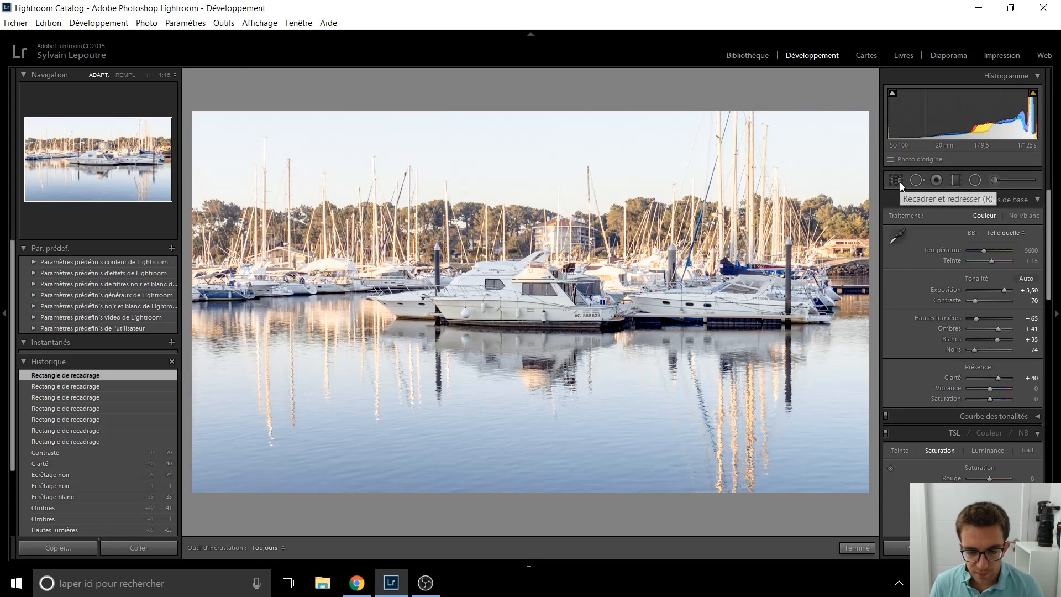
pyautogui.moveTo(541, 295); pyautogui.dragTo(536, 250)
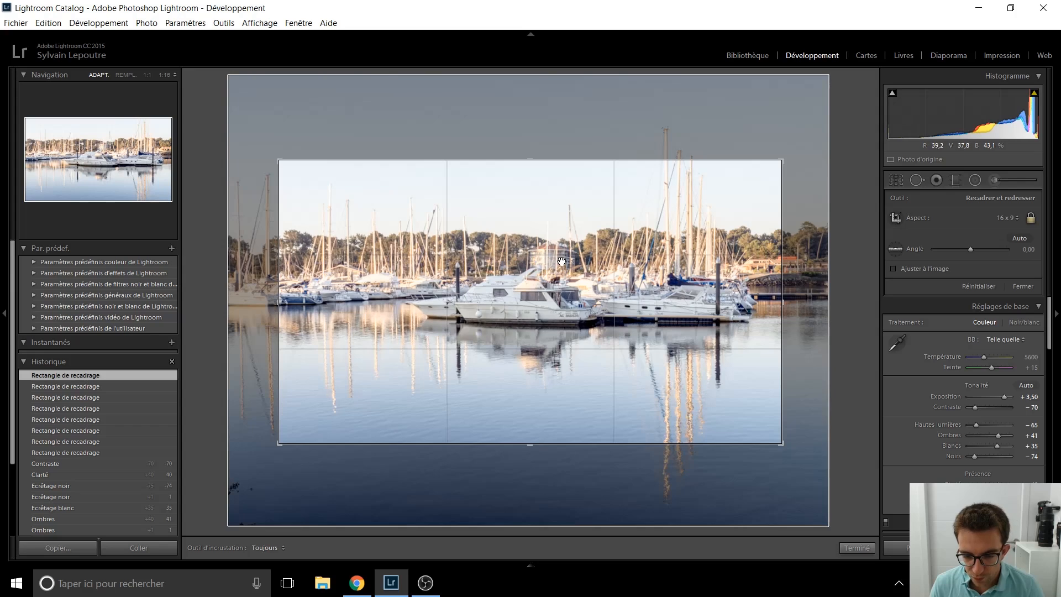
pyautogui.press('Return')
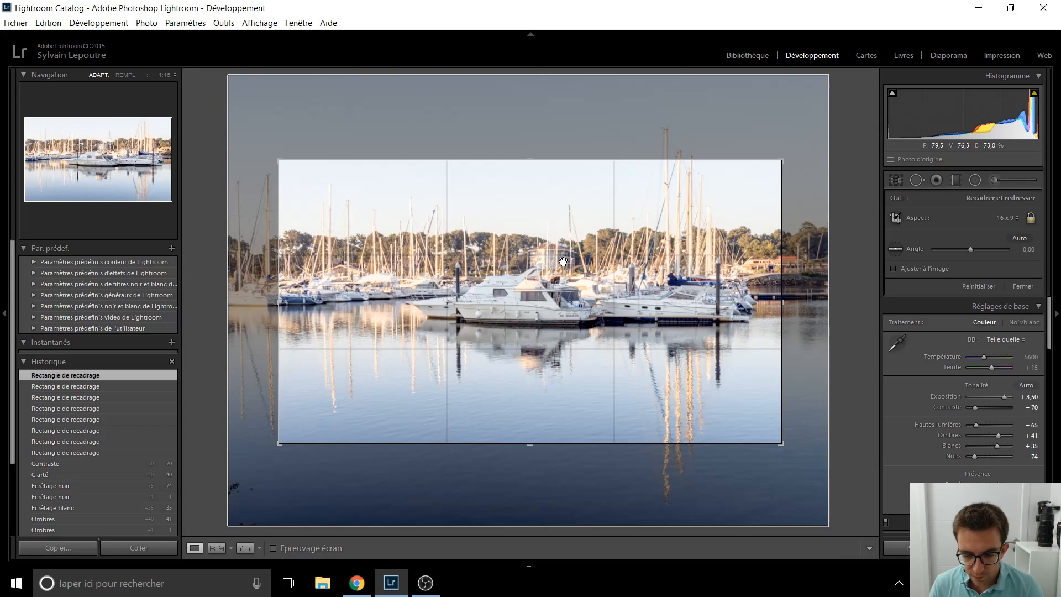
pyautogui.click(575, 266)
pyautogui.click(600, 272)
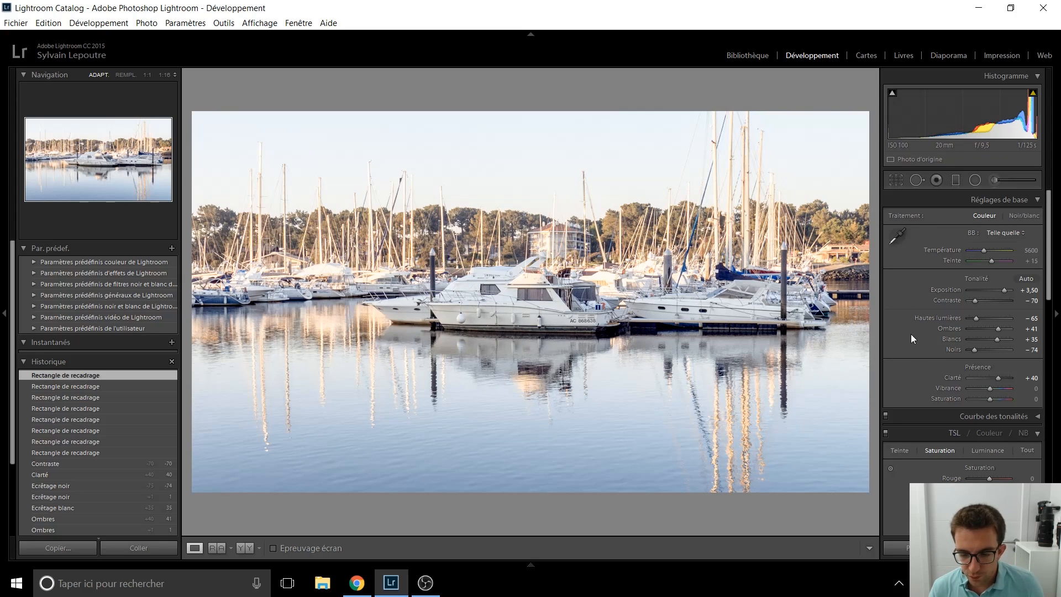
# - Preview the marina photo in black and white, return it to colour, and raise its Saturation to +30
pyautogui.click(1020, 431)
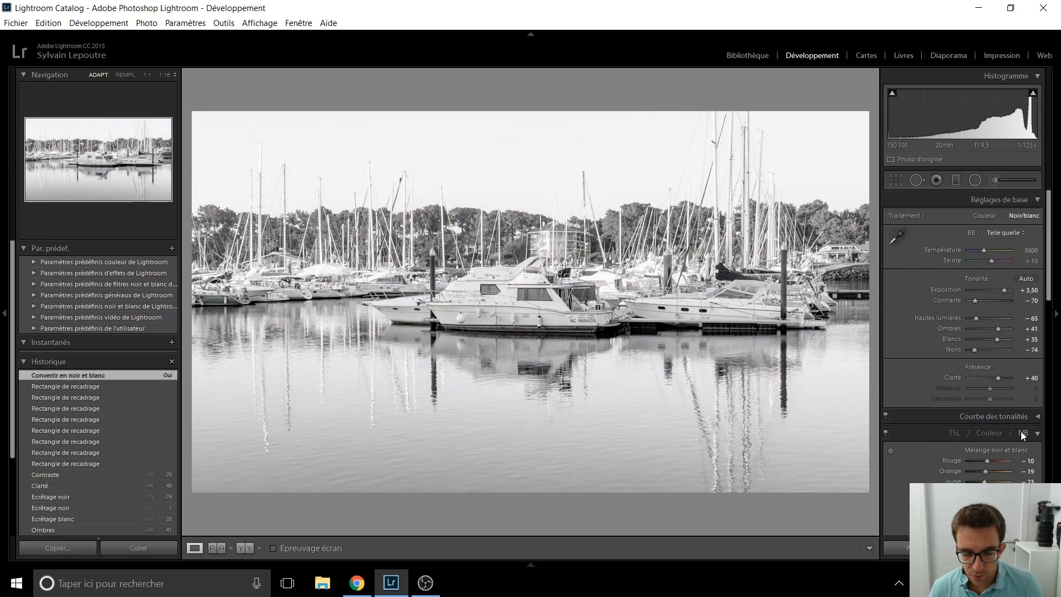
pyautogui.click(961, 436)
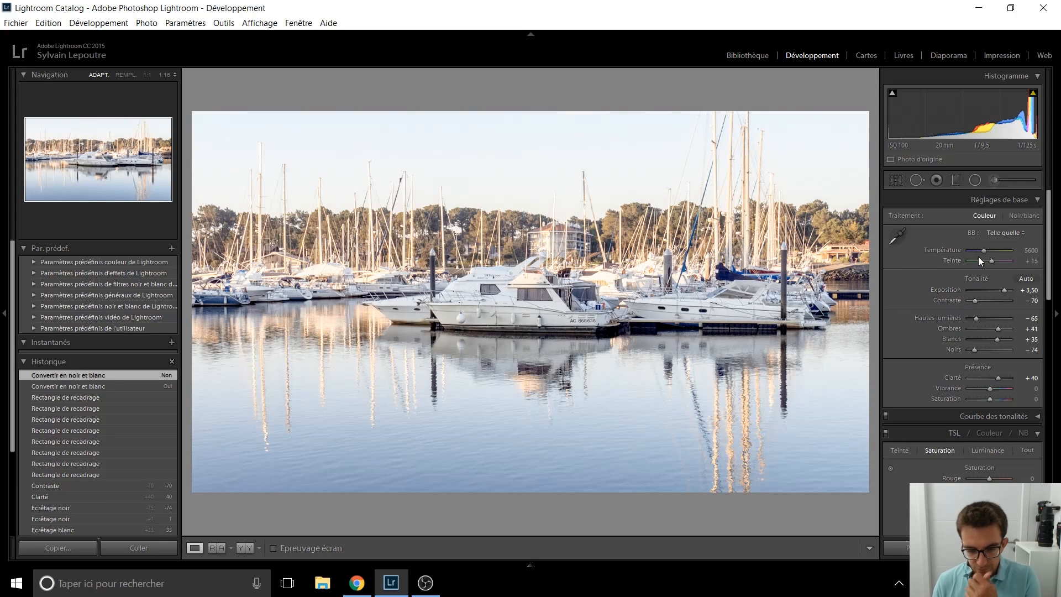
pyautogui.moveTo(988, 401); pyautogui.dragTo(1000, 399)
pyautogui.doubleClick(999, 399)
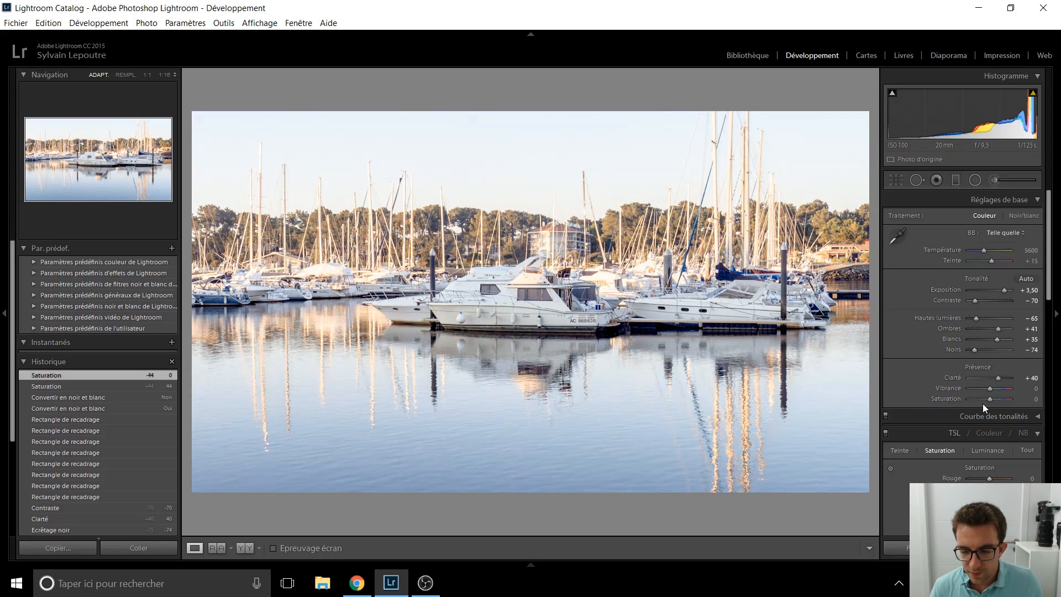
pyautogui.hotkey('shift', 'Up')
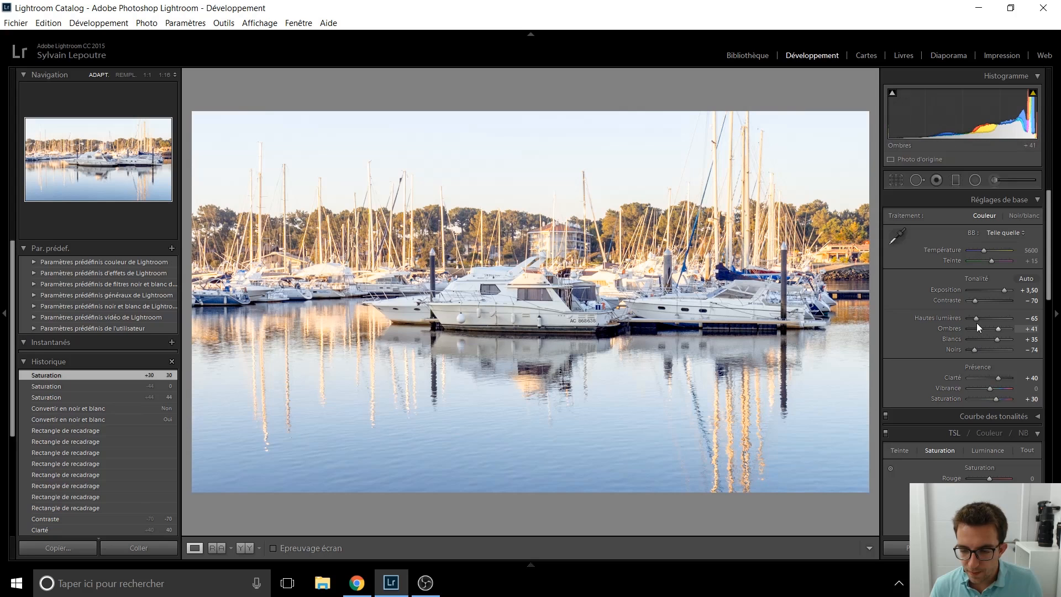
# - Lower the marina photo's Exposition to +2,90, and preview a black-and-white conversion before returning to colour
pyautogui.press('Down')
pyautogui.press('Down')
pyautogui.press('Down')
pyautogui.press('Down')
pyautogui.press('Down')
pyautogui.press('Down')
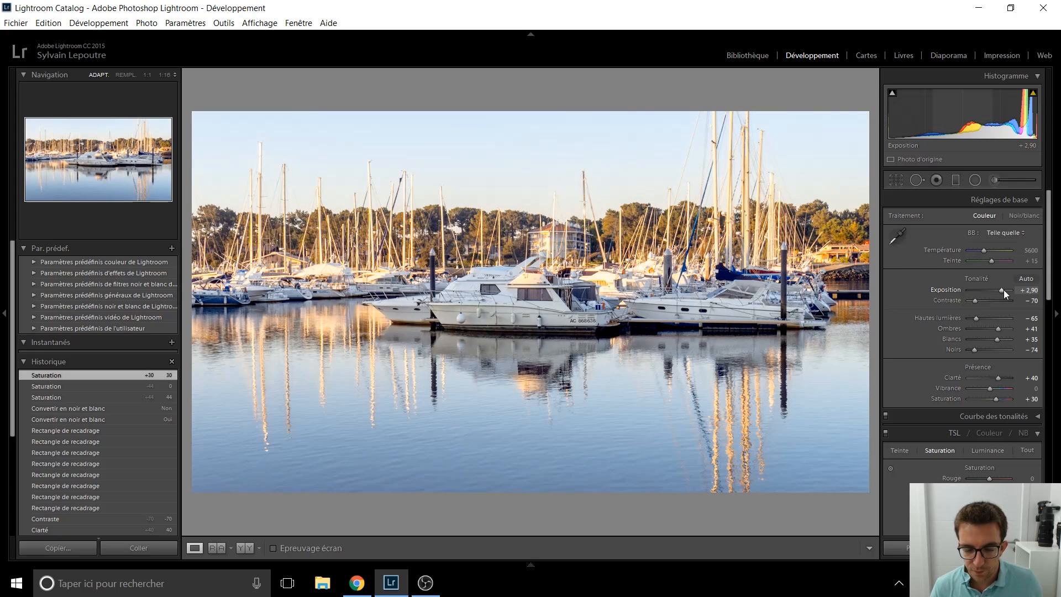
pyautogui.click(1026, 437)
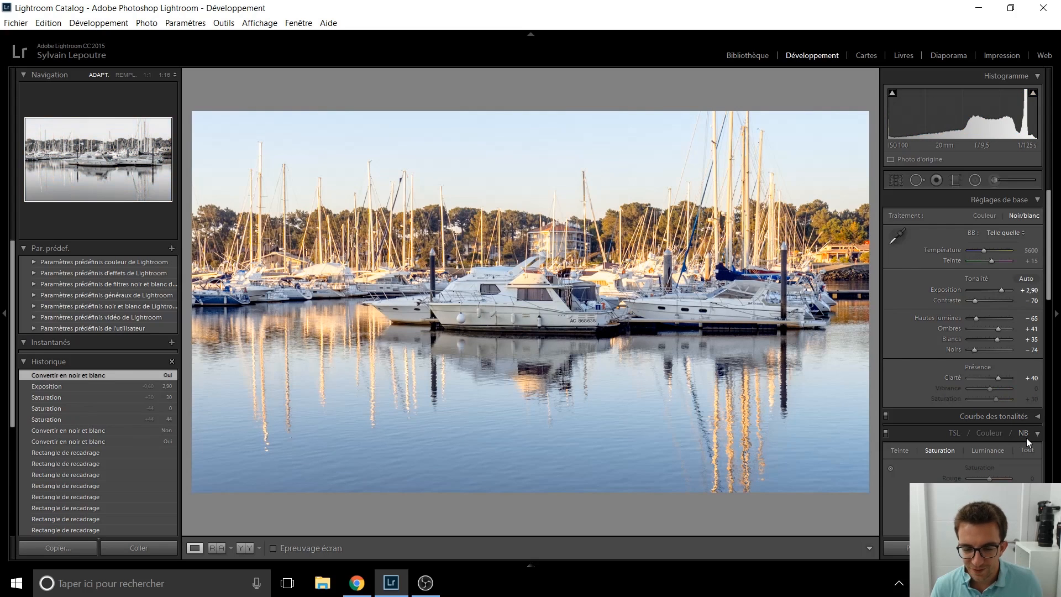
pyautogui.click(954, 434)
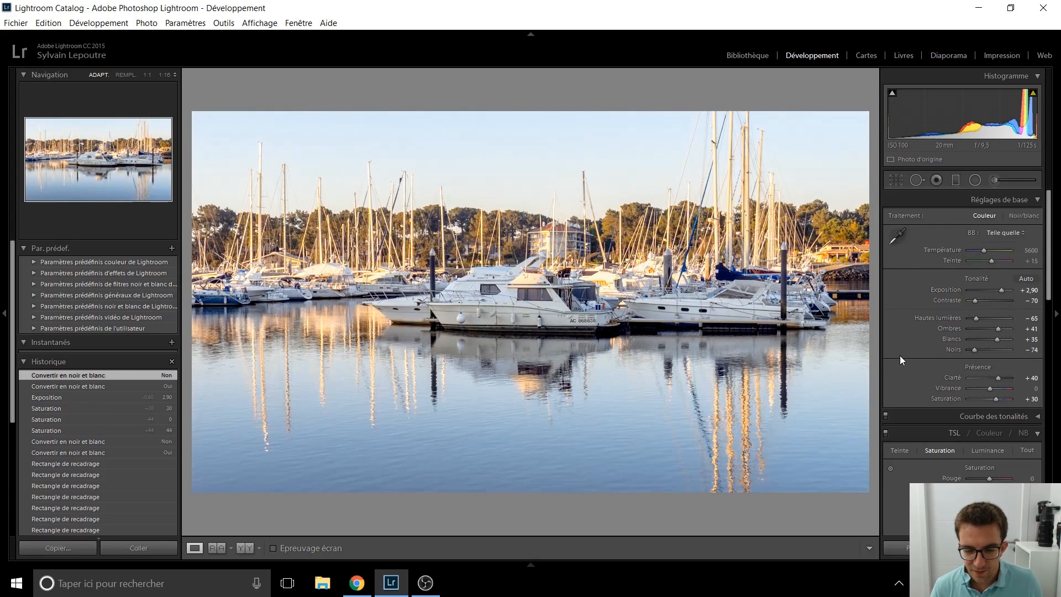
# - Reduce the marina photo's highlights (Hautes lumières) to -100 and its Exposition to +2,60
pyautogui.moveTo(976, 319); pyautogui.dragTo(970, 318)
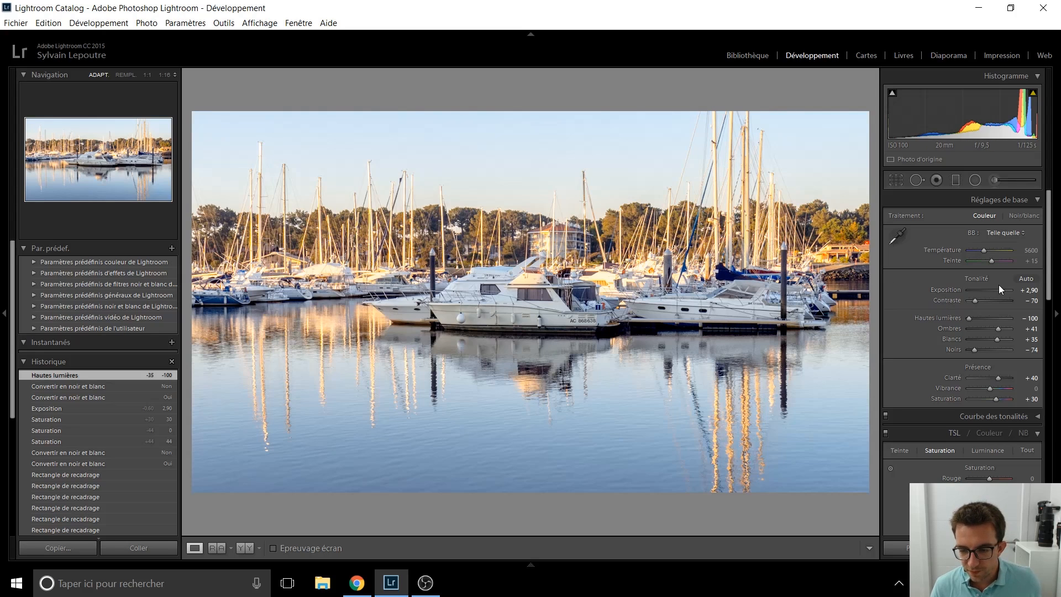
pyautogui.scroll(-1, 999, 289)
pyautogui.scroll(-1, 999, 290)
pyautogui.scroll(1, 1000, 290)
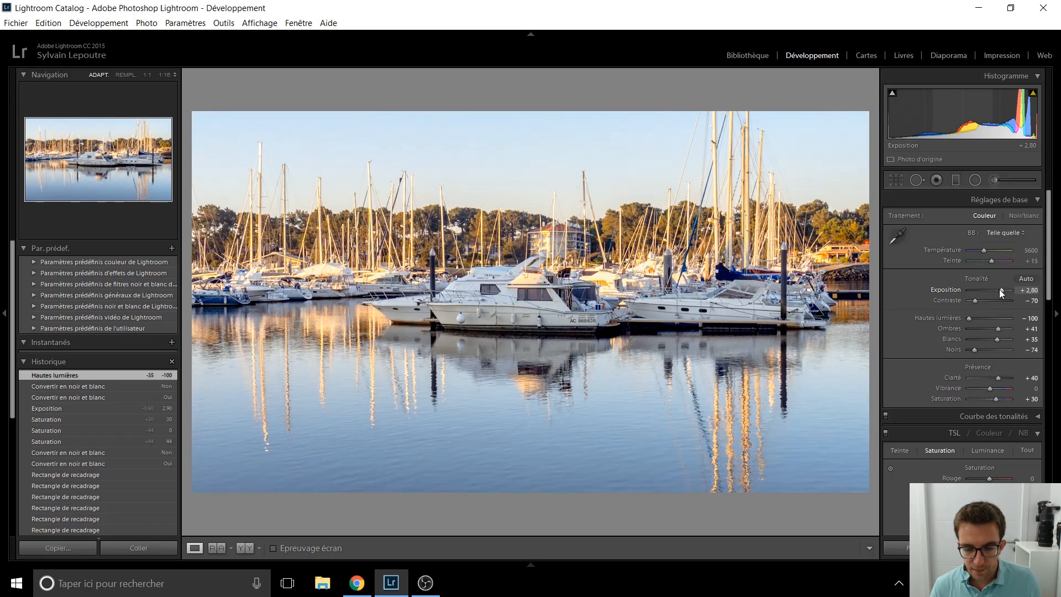
pyautogui.scroll(-1, 1000, 293)
pyautogui.scroll(-1, 1002, 293)
pyautogui.scroll(-1, 1002, 294)
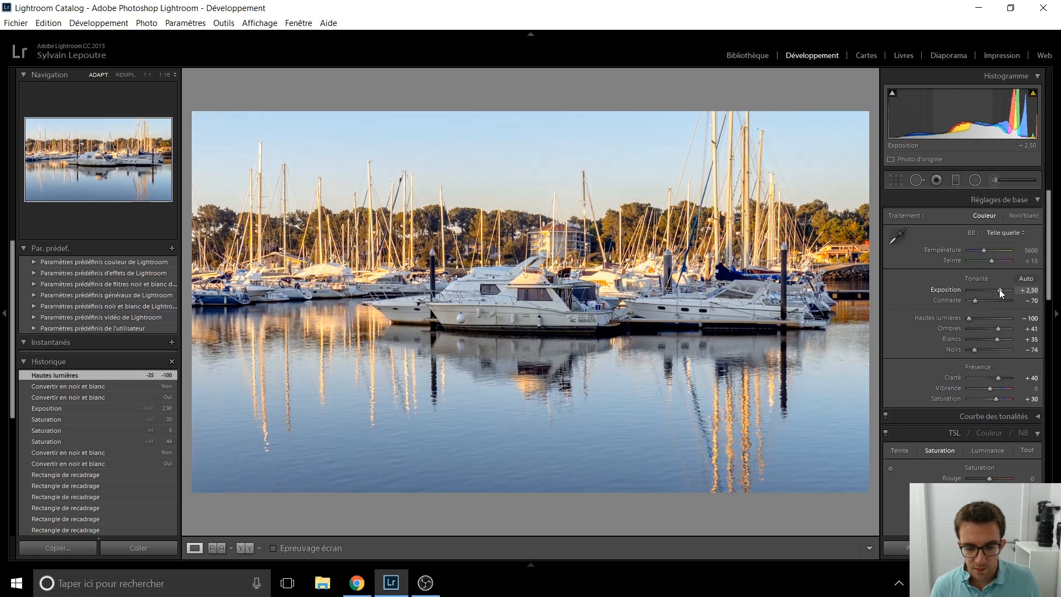
pyautogui.scroll(1, 1001, 294)
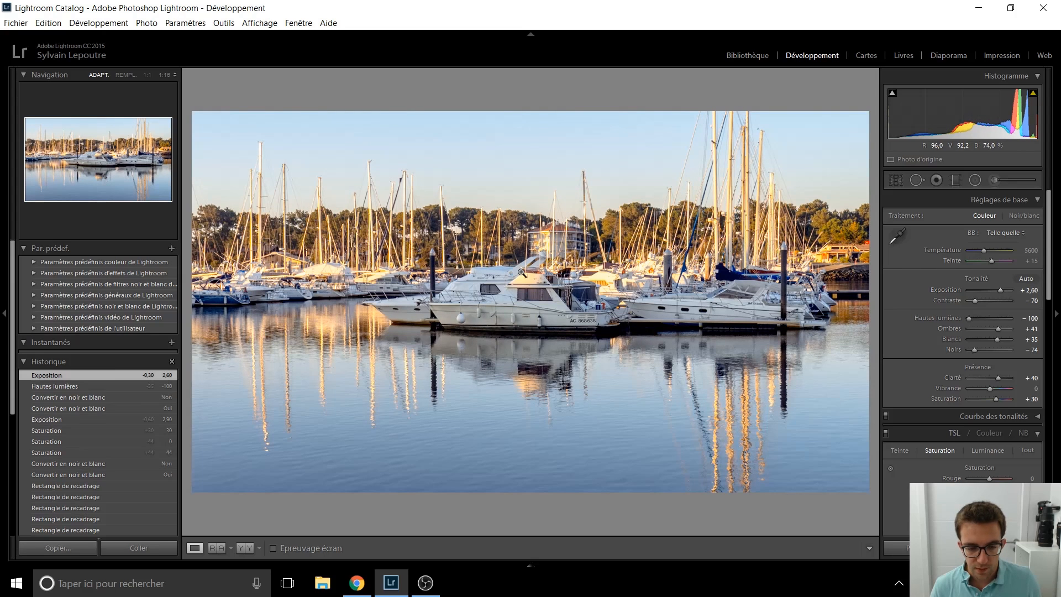
# - Shift the marina photo slightly down and left within its 16 x 9 crop and apply the new framing
pyautogui.click(897, 180)
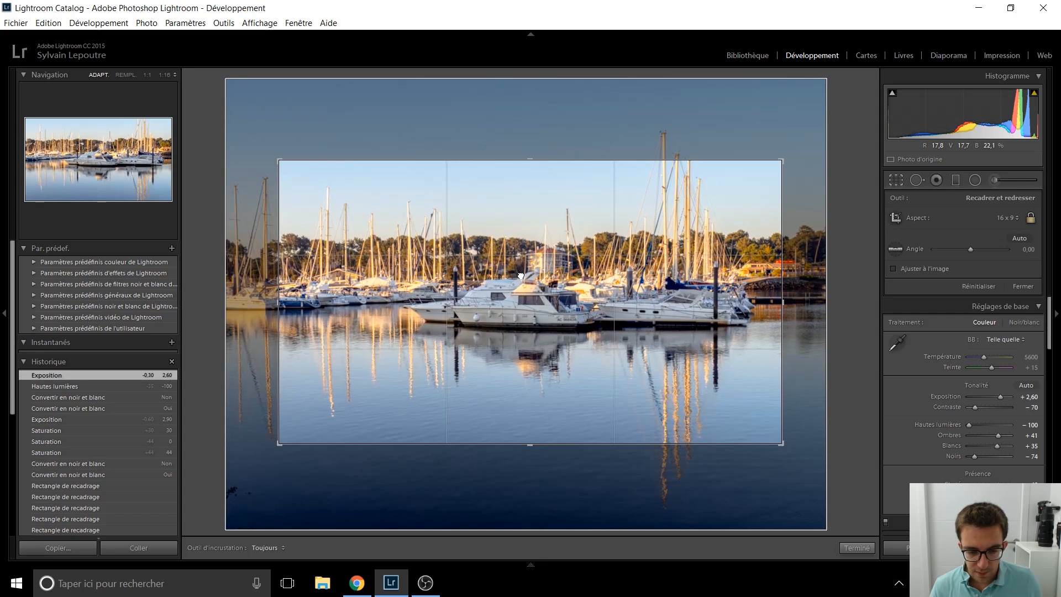
pyautogui.moveTo(521, 276); pyautogui.dragTo(507, 280)
pyautogui.press('Return')
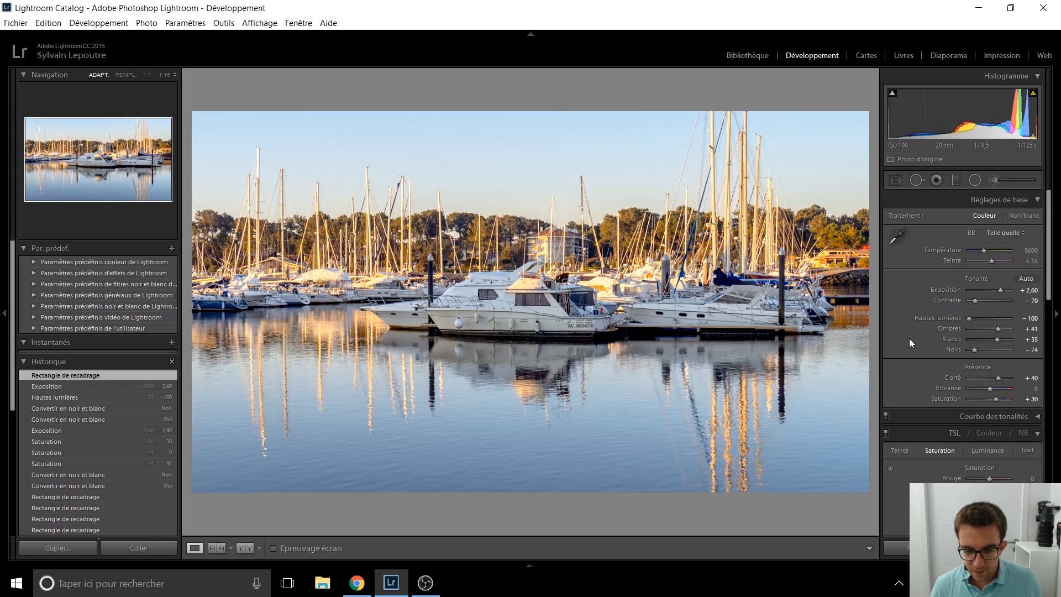
# - Try a sharpening gain (Netteté, Gain) of 60 on the marina photo and settle on 45
pyautogui.scroll(-10, 910, 338)
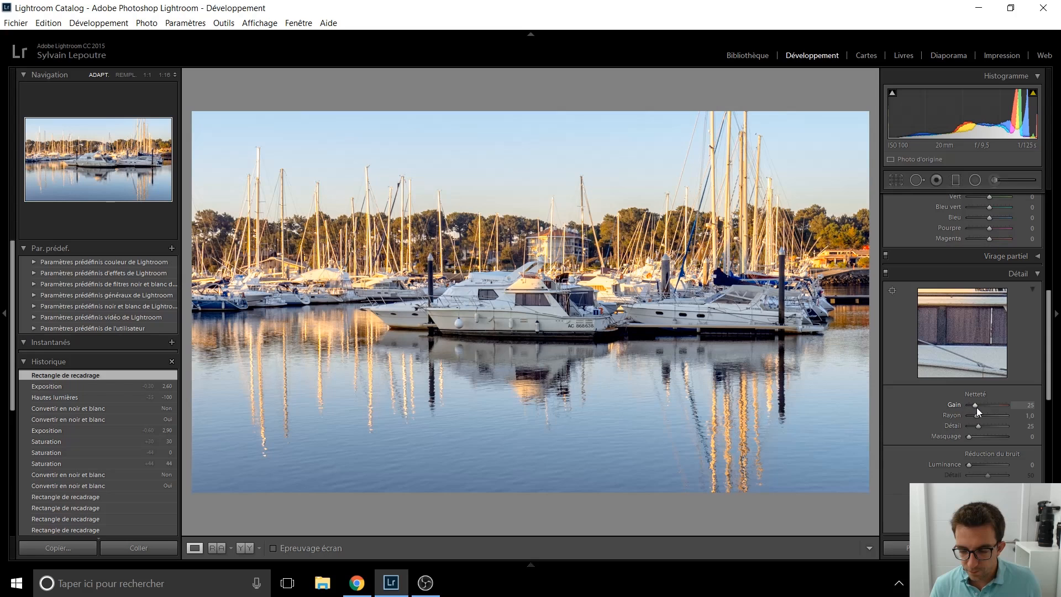
pyautogui.scroll(4, 977, 407)
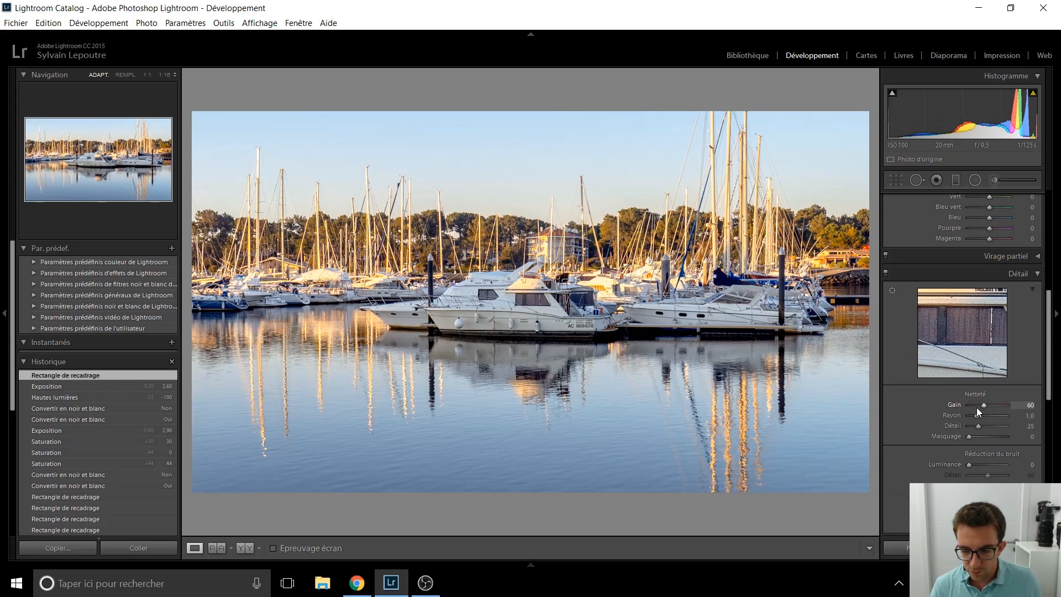
pyautogui.scroll(-1, 977, 407)
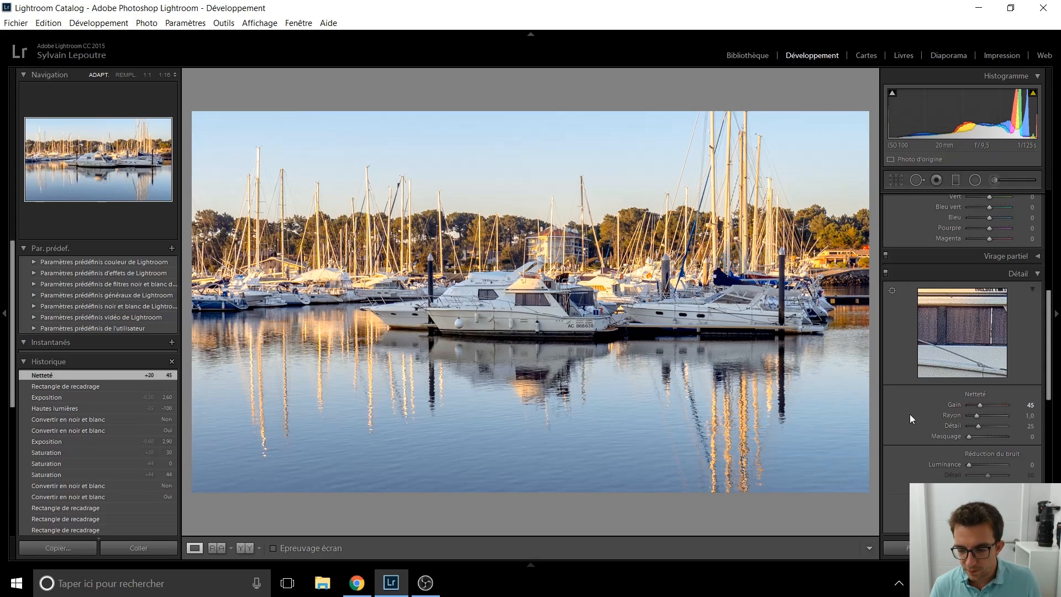
# - Enable chromatic aberration removal and lens profile correction for the marina photo
pyautogui.scroll(-3, 910, 413)
pyautogui.scroll(-3, 900, 381)
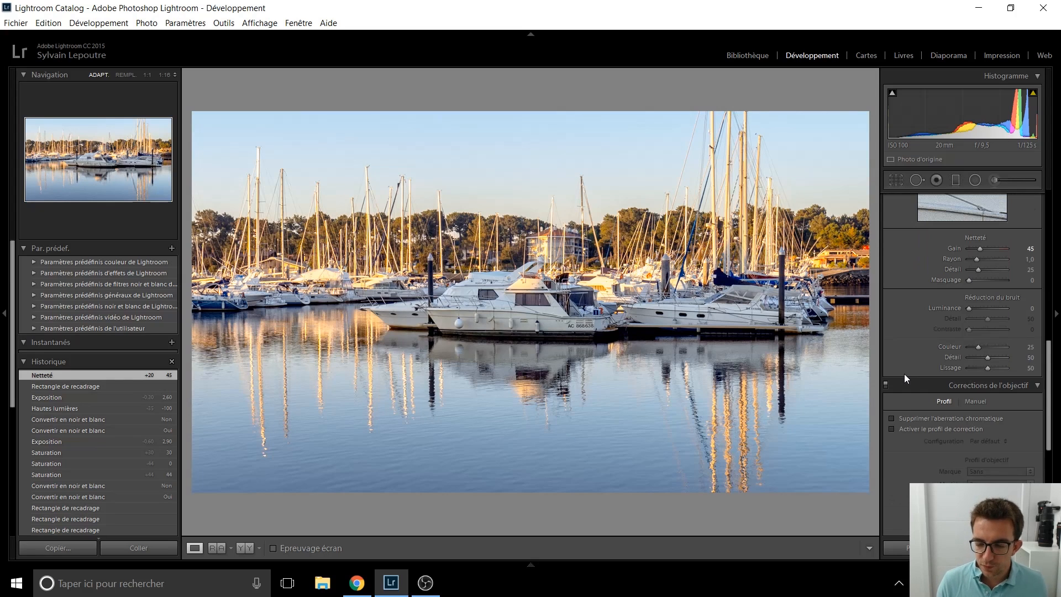
pyautogui.click(892, 418)
pyautogui.click(892, 429)
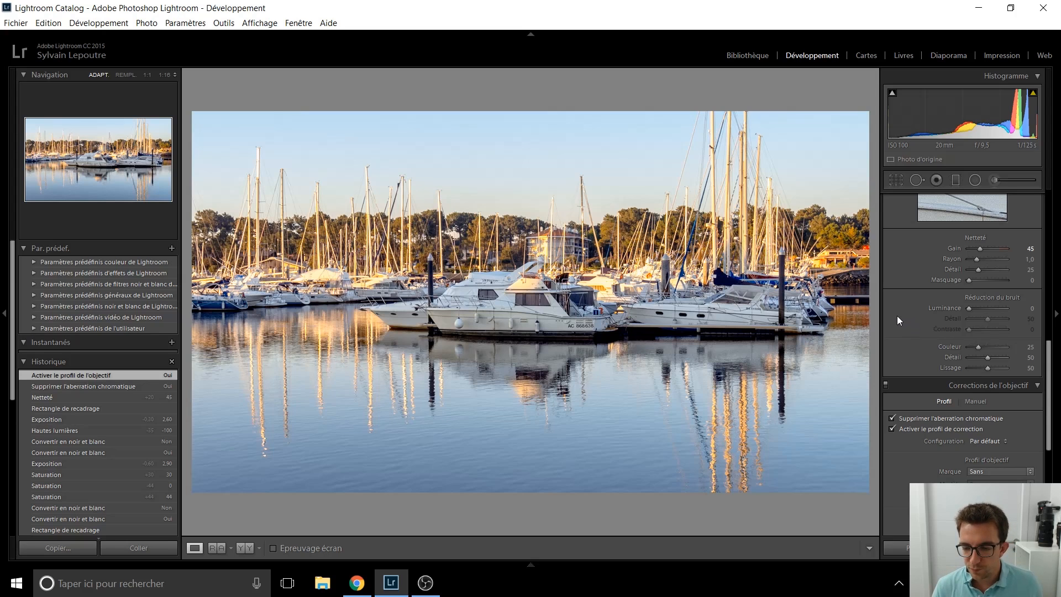
# - Set the lens profile brand (Marque) to Sony and display the photo's capture and lens information over the image
pyautogui.scroll(-6, 900, 307)
pyautogui.click(974, 315)
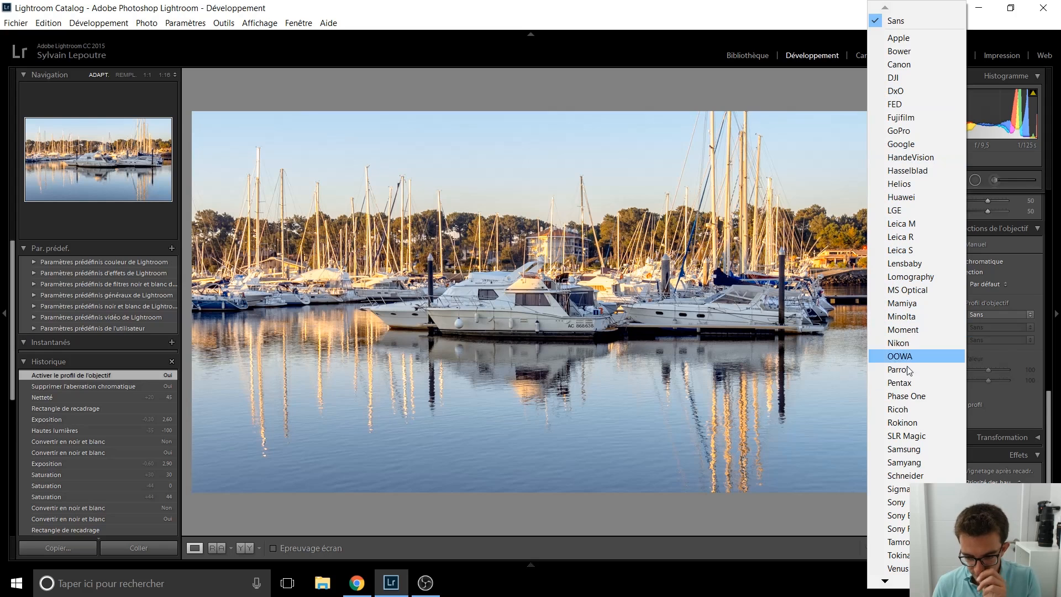
pyautogui.click(906, 502)
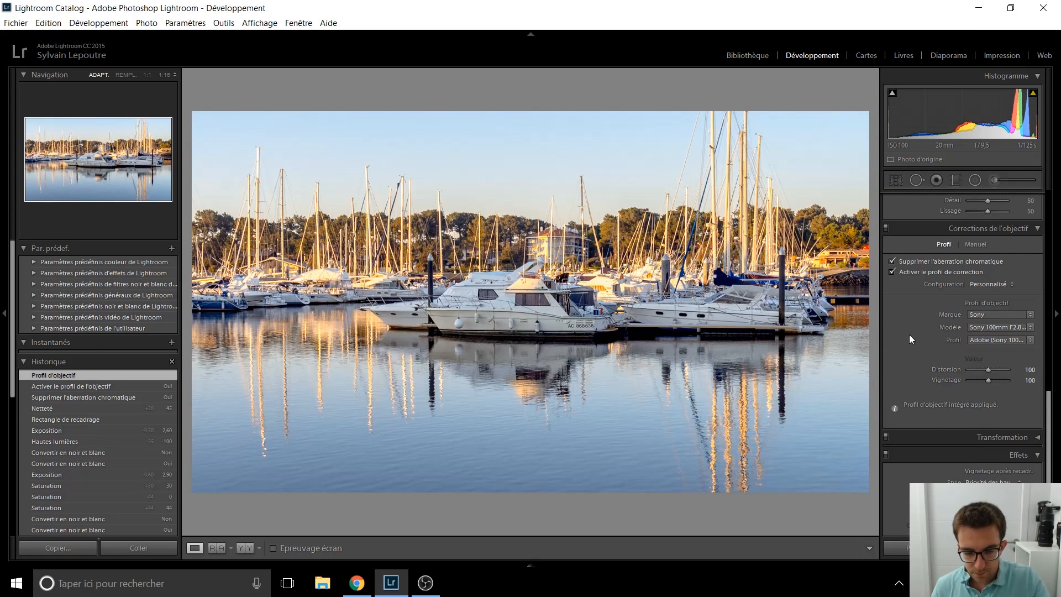
pyautogui.press('i')
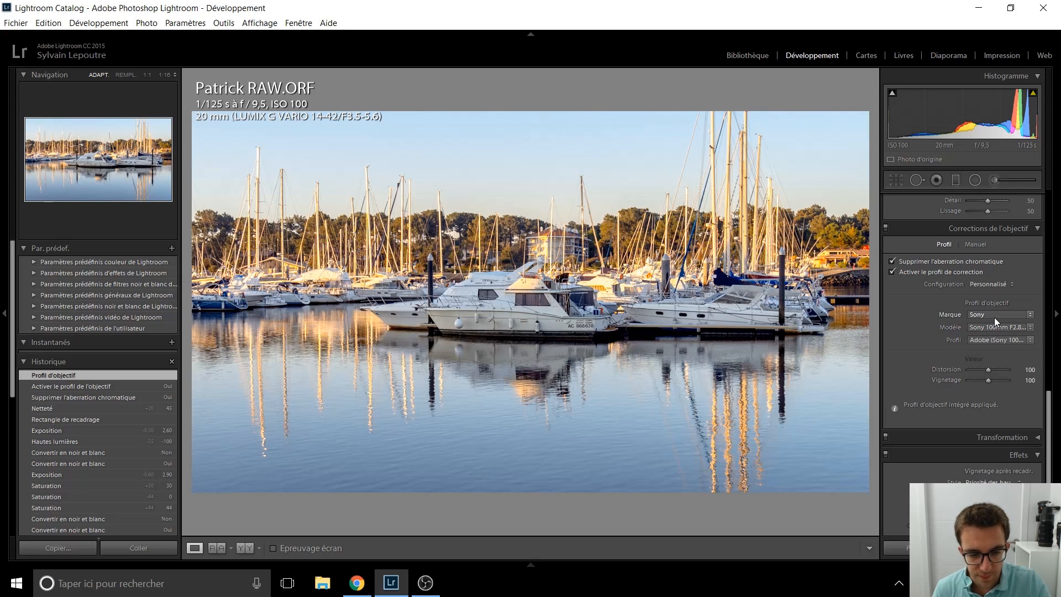
# - Look through the lens profile brands (Marque) for the maker of the photo's LUMIX G VARIO lens
pyautogui.click(993, 317)
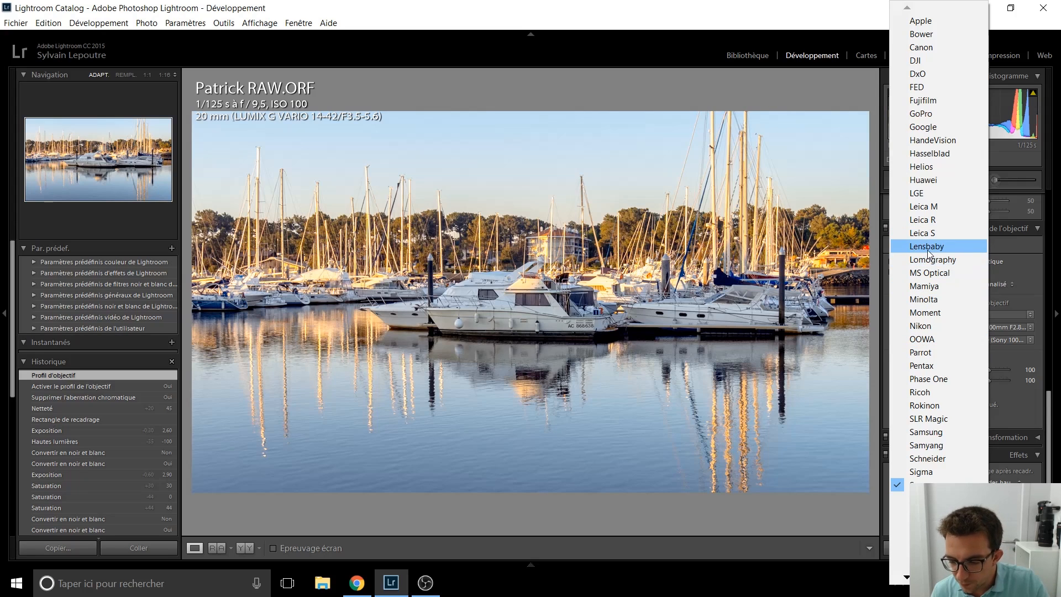
pyautogui.moveTo(903, 582)
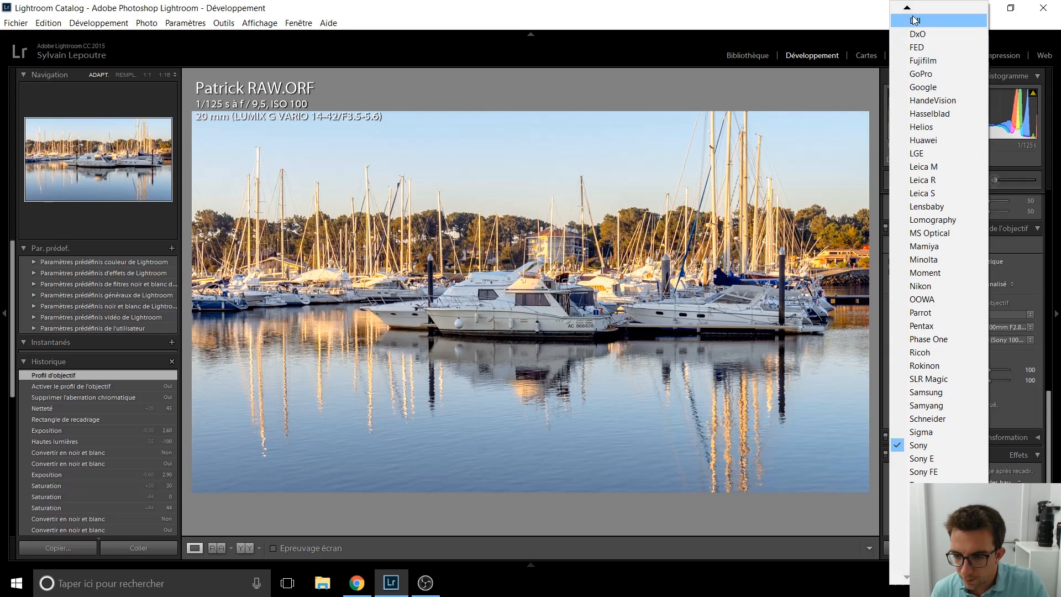
pyautogui.moveTo(913, 10)
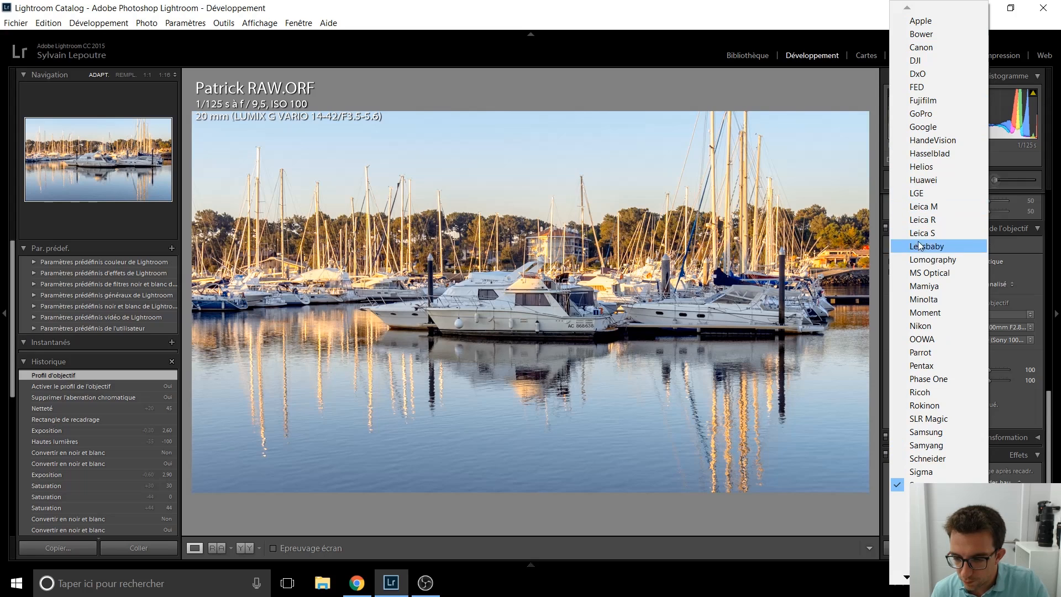
pyautogui.click(1022, 280)
pyautogui.click(1016, 325)
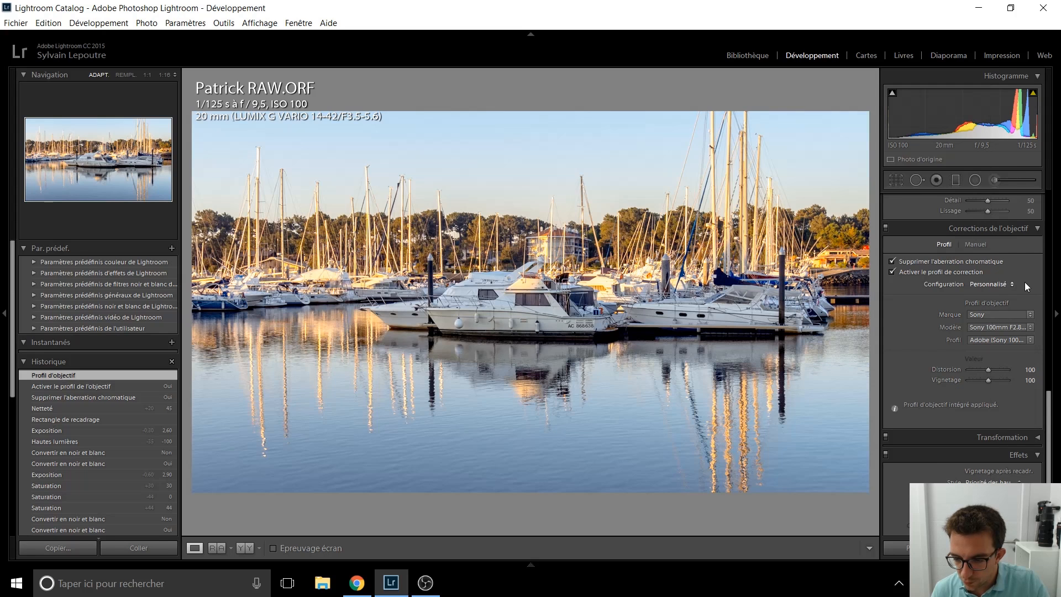
pyautogui.click(999, 313)
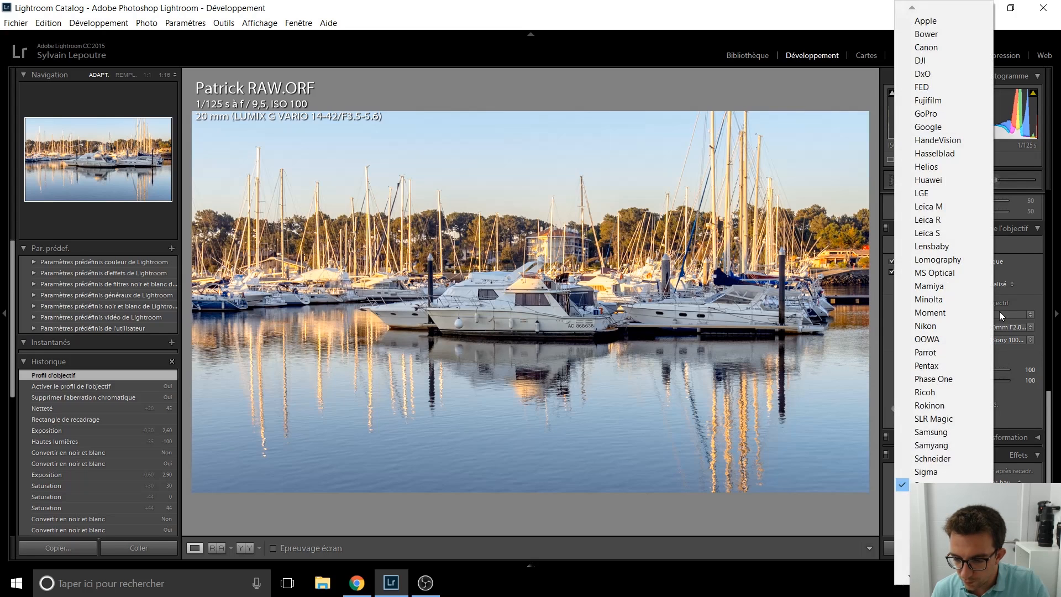
pyautogui.click(1024, 280)
pyautogui.click(1032, 272)
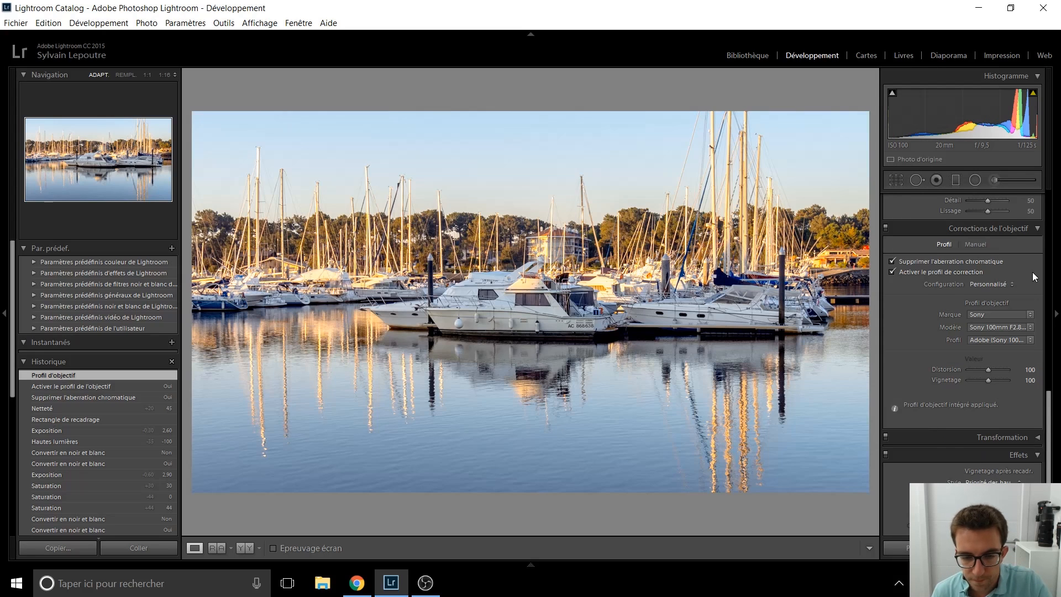
# - Check the lens information over the photo, turn off lens profile correction and collapse the lens correction settings
pyautogui.press('i')
pyautogui.press('i')
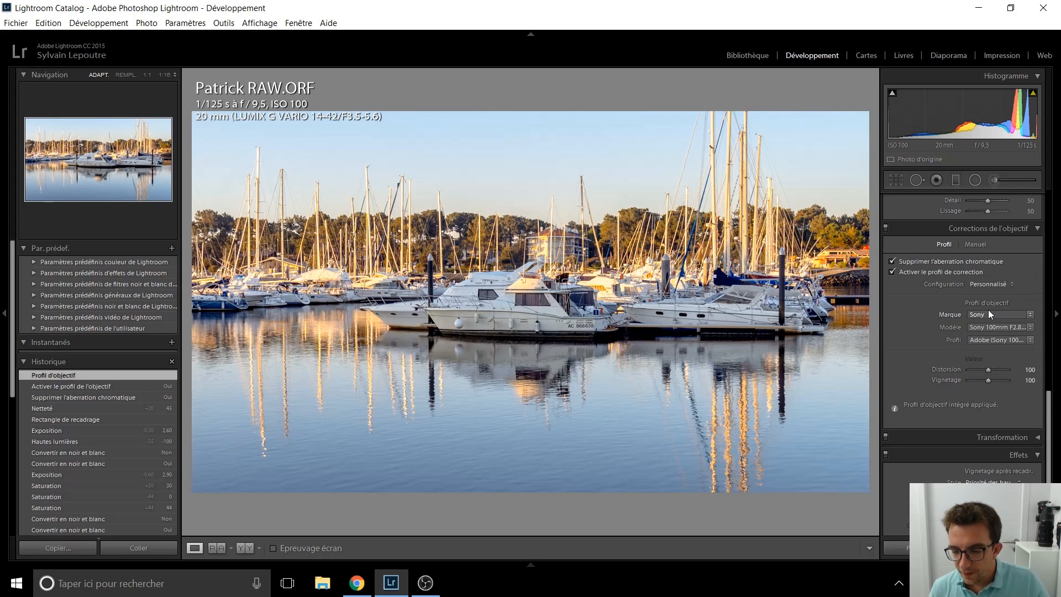
pyautogui.click(907, 272)
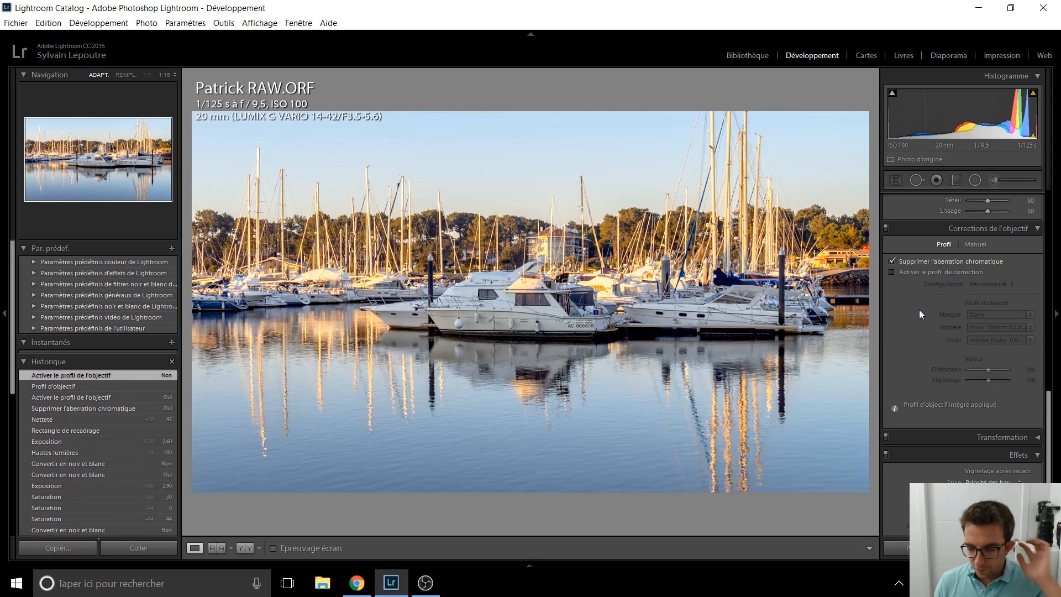
pyautogui.click(1036, 230)
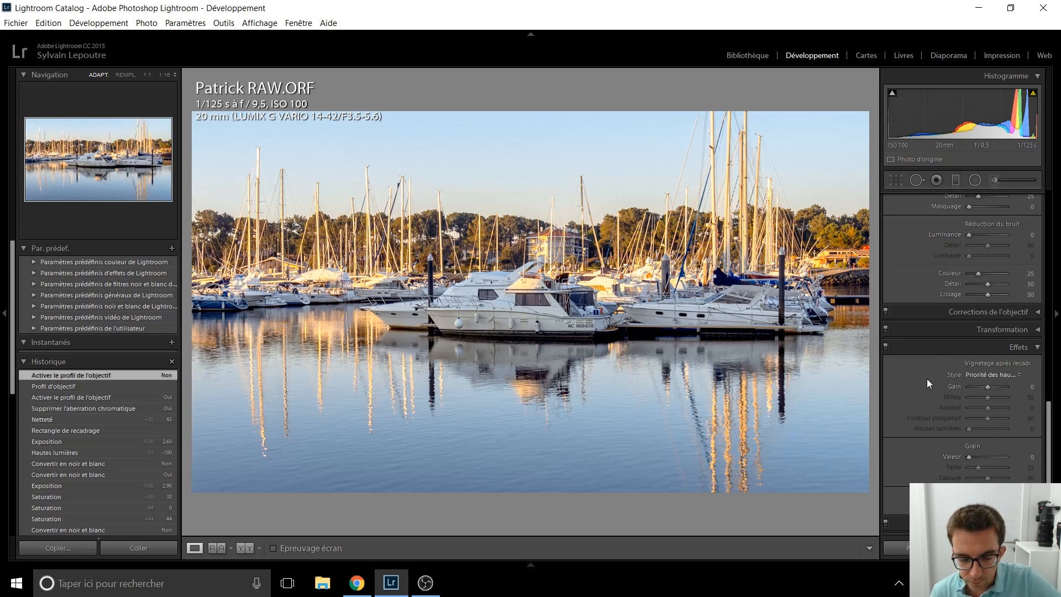
# - Reset the adjustment brush effects and set Exposition to 0,30, Ombres to 30 and the brush size to 14
pyautogui.click(995, 180)
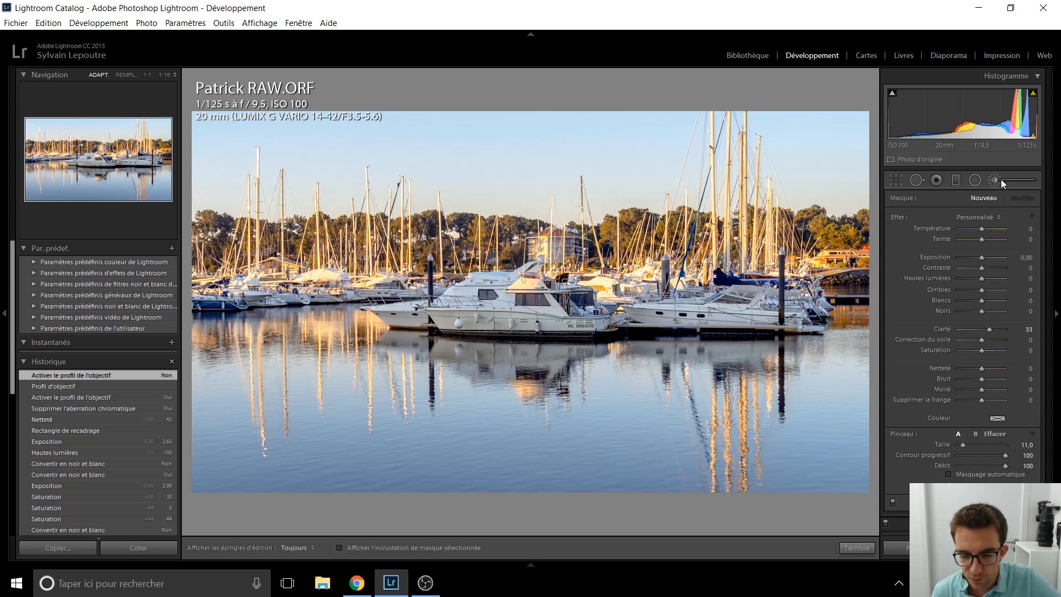
pyautogui.doubleClick(898, 217)
pyautogui.moveTo(982, 259); pyautogui.dragTo(982, 260)
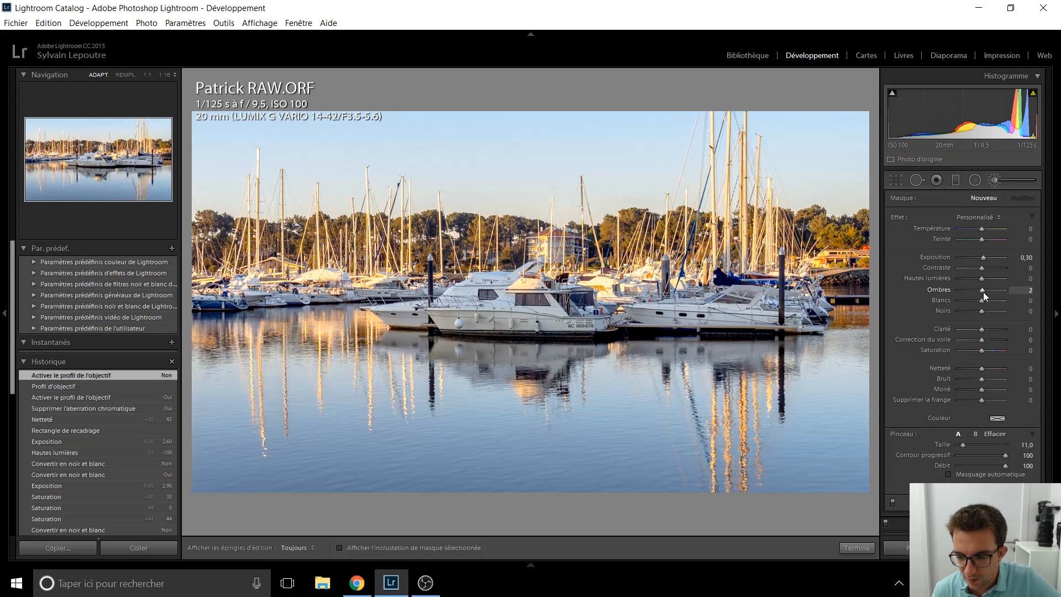
pyautogui.moveTo(985, 291); pyautogui.dragTo(987, 291)
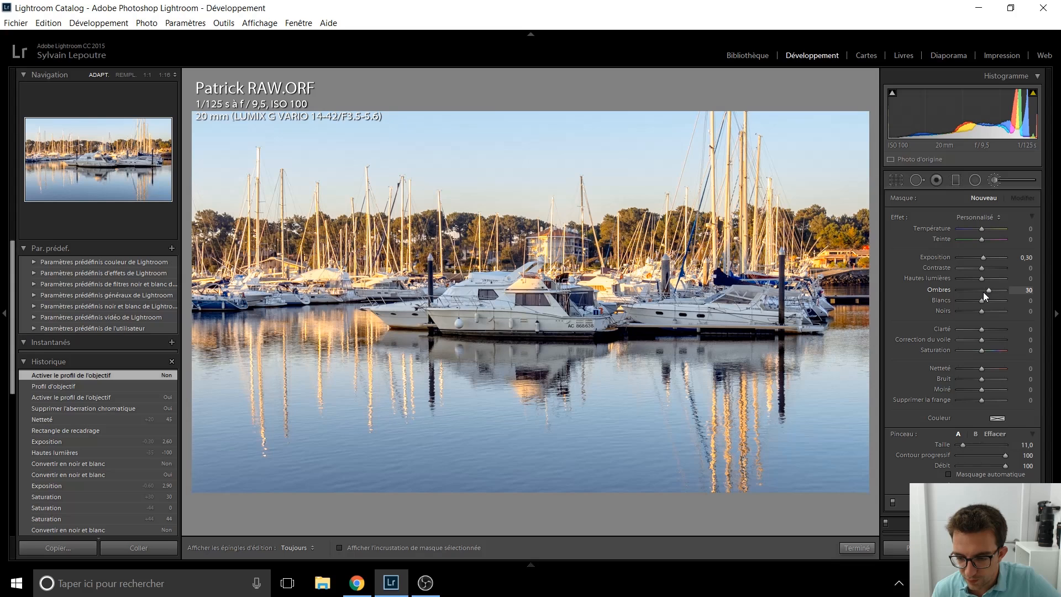
pyautogui.scroll(3, 570, 315)
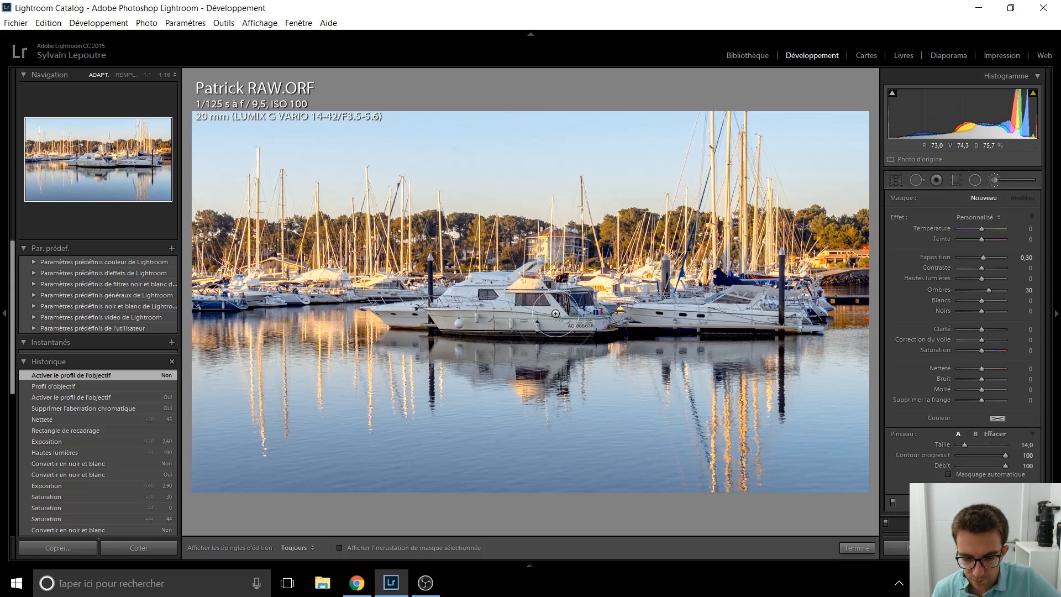
# - Try brushing the lightening across the foreground boats and undo the stroke
pyautogui.press('h')
pyautogui.moveTo(377, 315)
pyautogui.mouseDown()
pyautogui.moveTo(615, 321)
pyautogui.moveTo(774, 310)
pyautogui.moveTo(751, 321)
pyautogui.mouseUp()
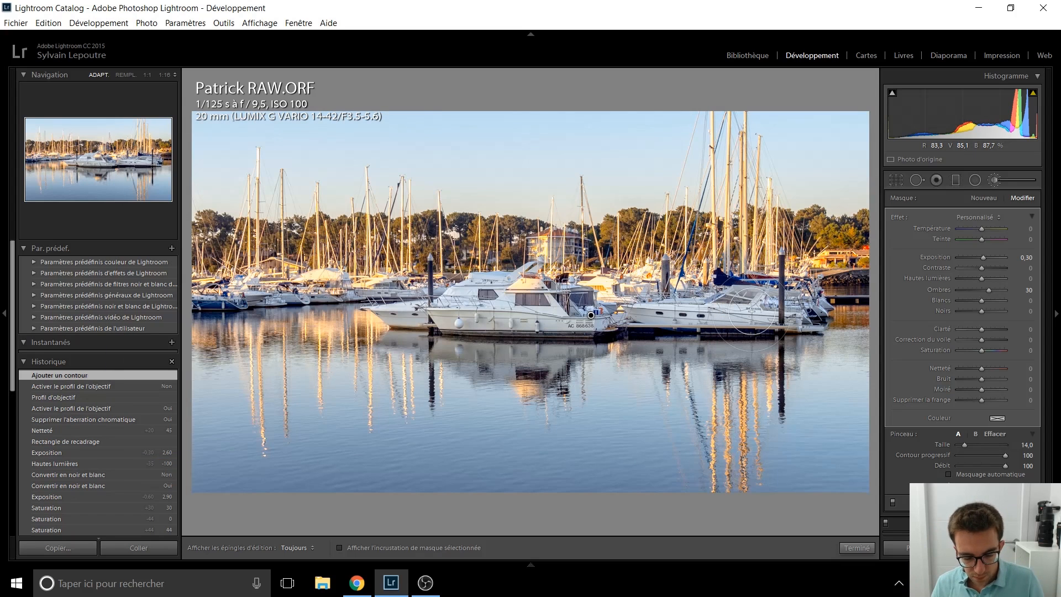
pyautogui.hotkey('ctrl', 'z')
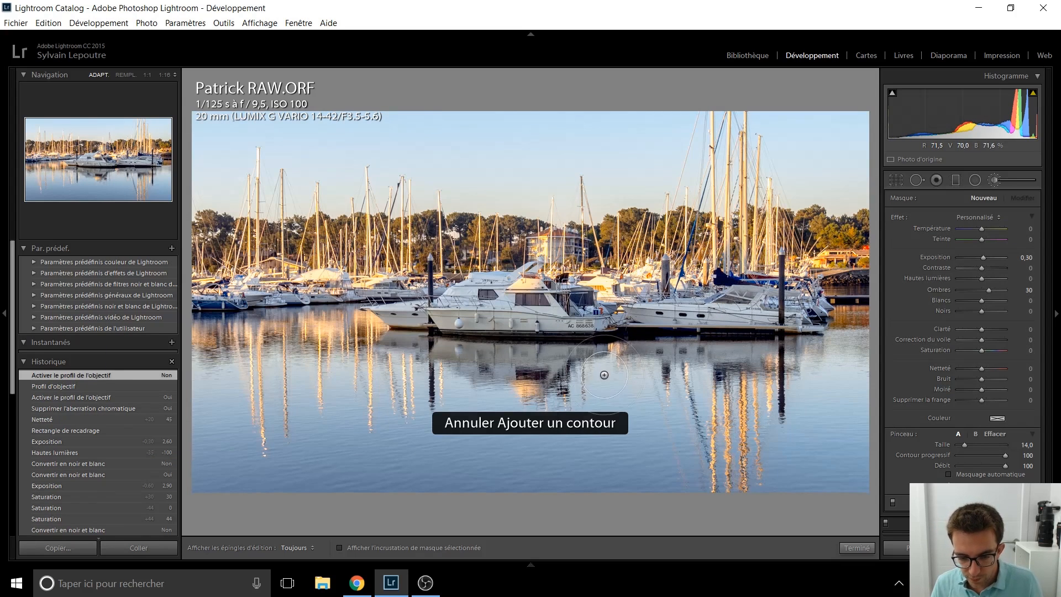
pyautogui.press('h')
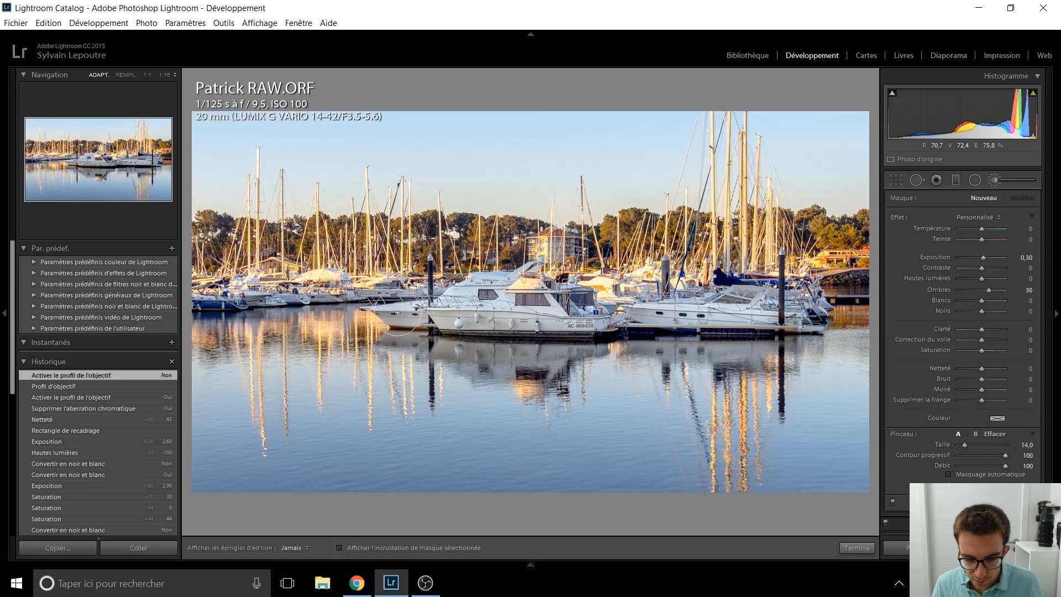
# - Brush the lightening over the foreground boats with a size of about 10 to 11 and set its Clarté to 14
pyautogui.hotkey('ctrl', 'y')
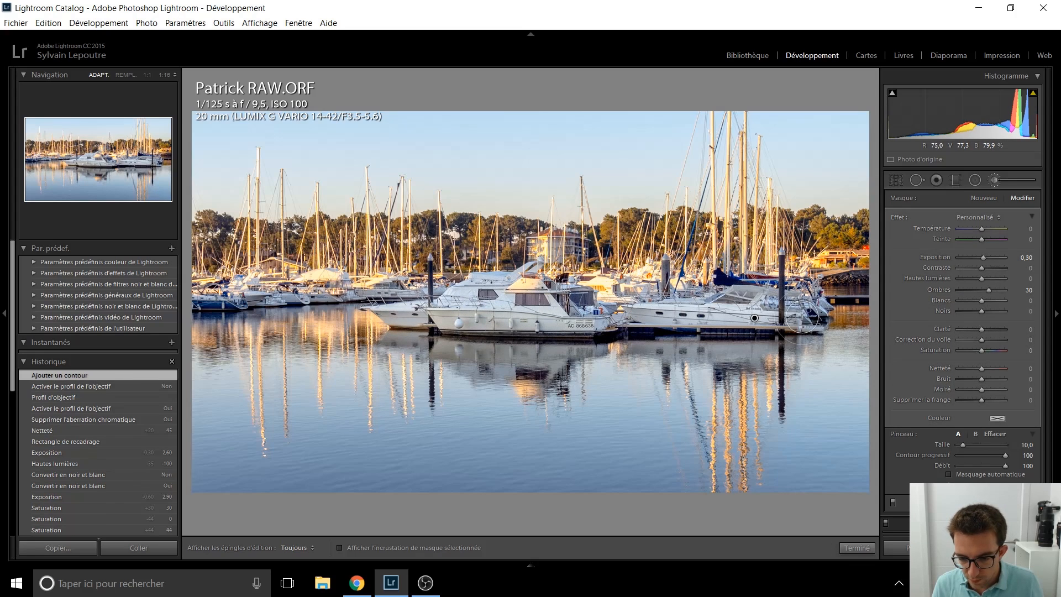
pyautogui.click(802, 317)
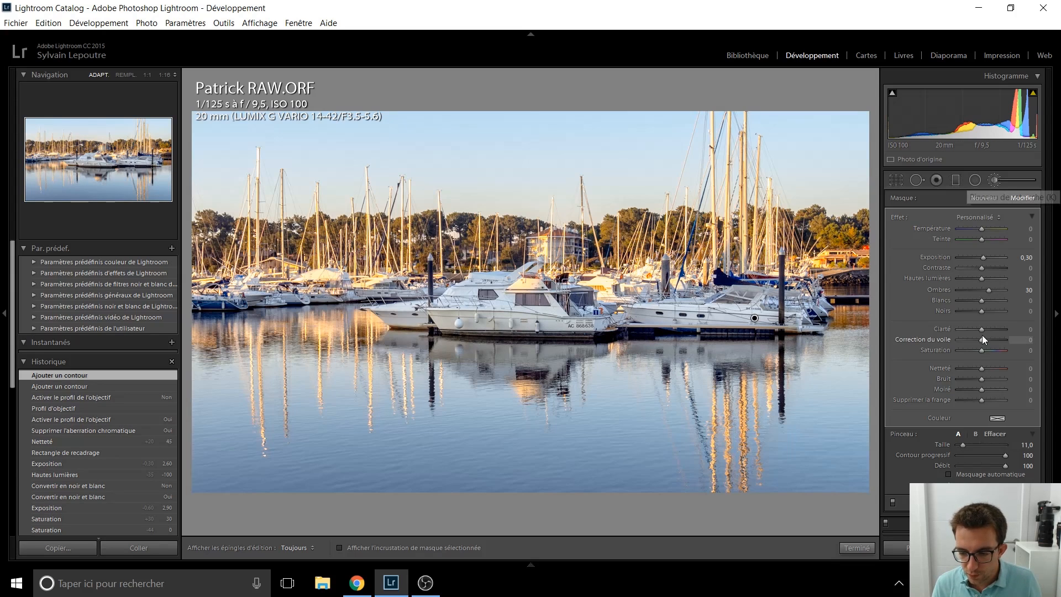
pyautogui.moveTo(982, 332); pyautogui.dragTo(985, 332)
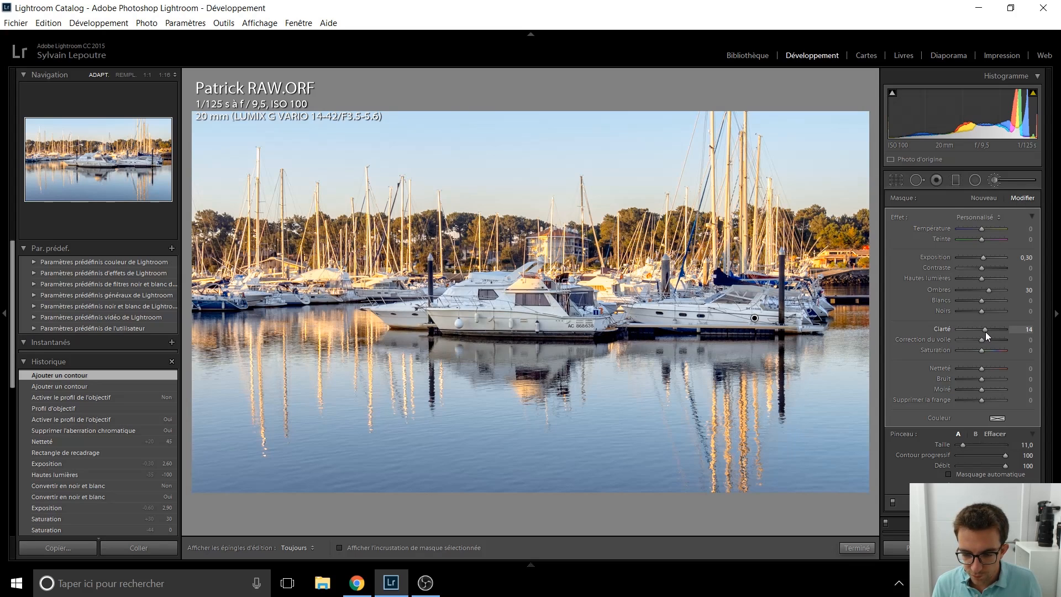
pyautogui.click(995, 181)
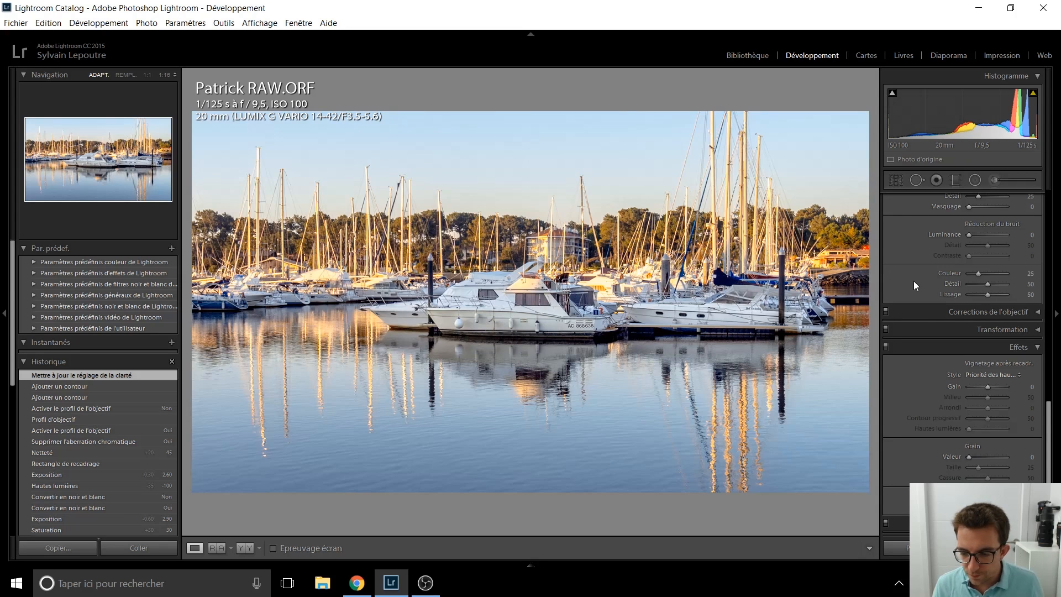
# - Try a post-crop vignette gain of -15 on the marina photo and settle on -10
pyautogui.scroll(-2, 985, 387)
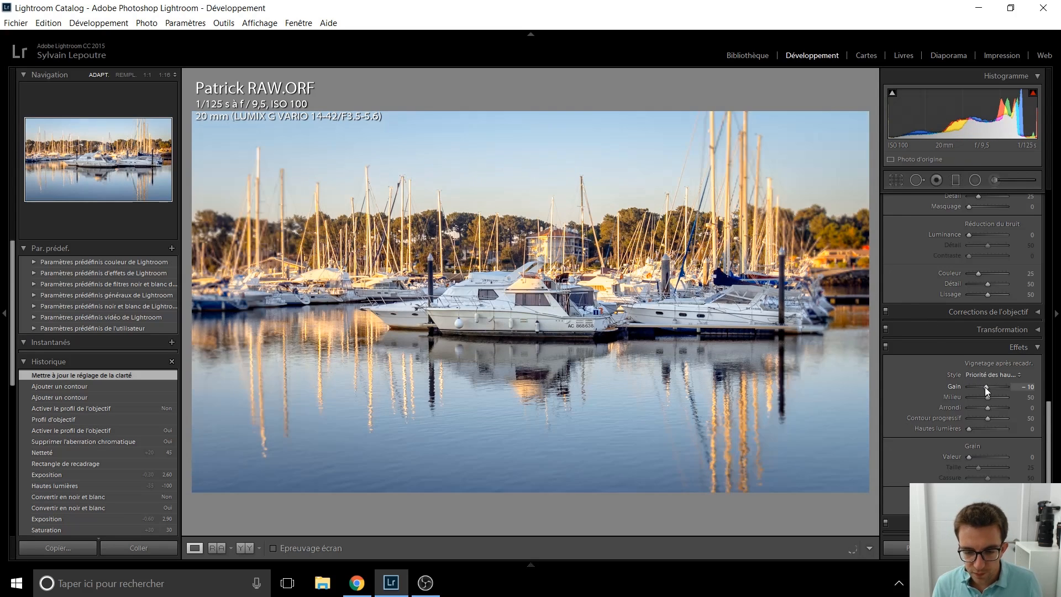
pyautogui.press('Down')
pyautogui.press('Down')
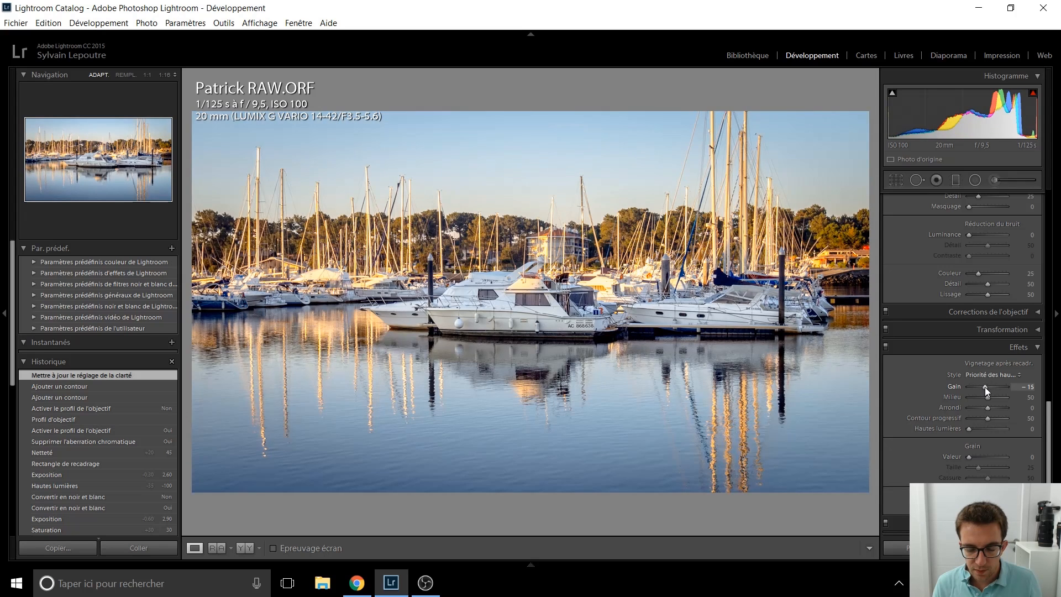
pyautogui.press('Up')
pyautogui.press('Up')
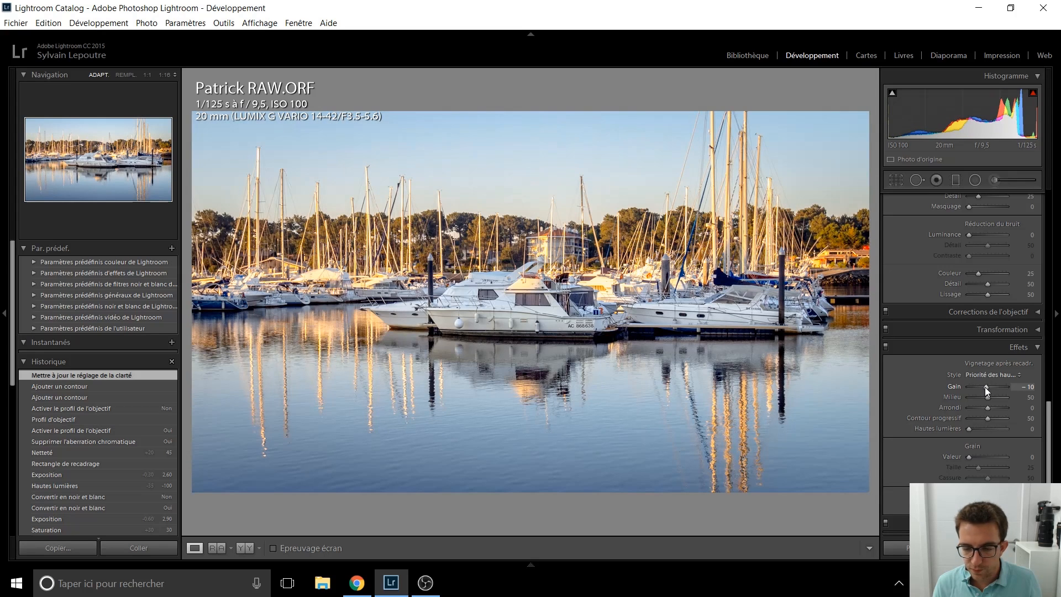
pyautogui.press('Up')
pyautogui.press('Down')
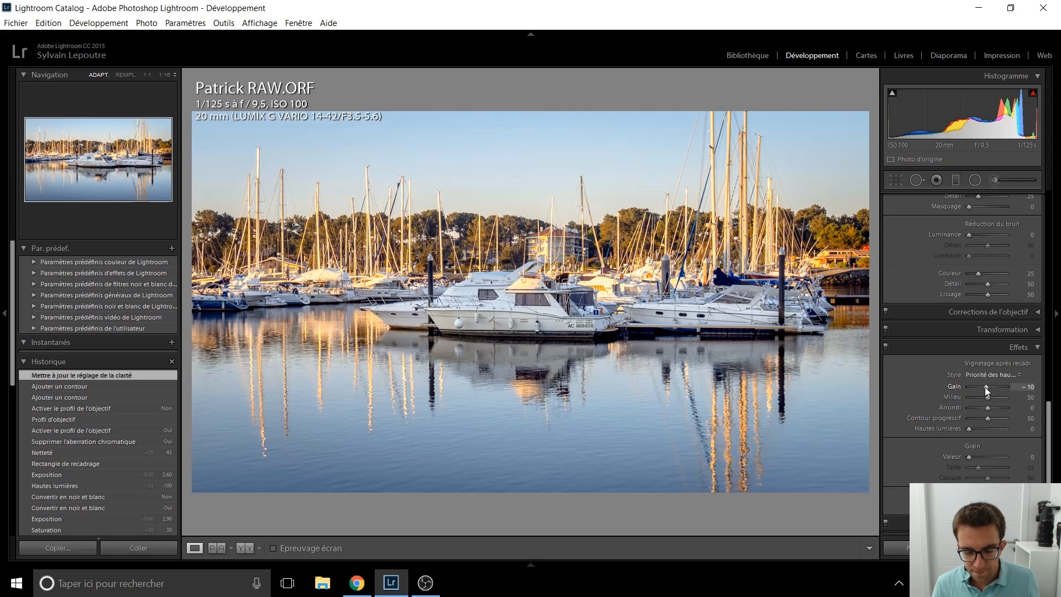
pyautogui.press('Up')
pyautogui.press('Down')
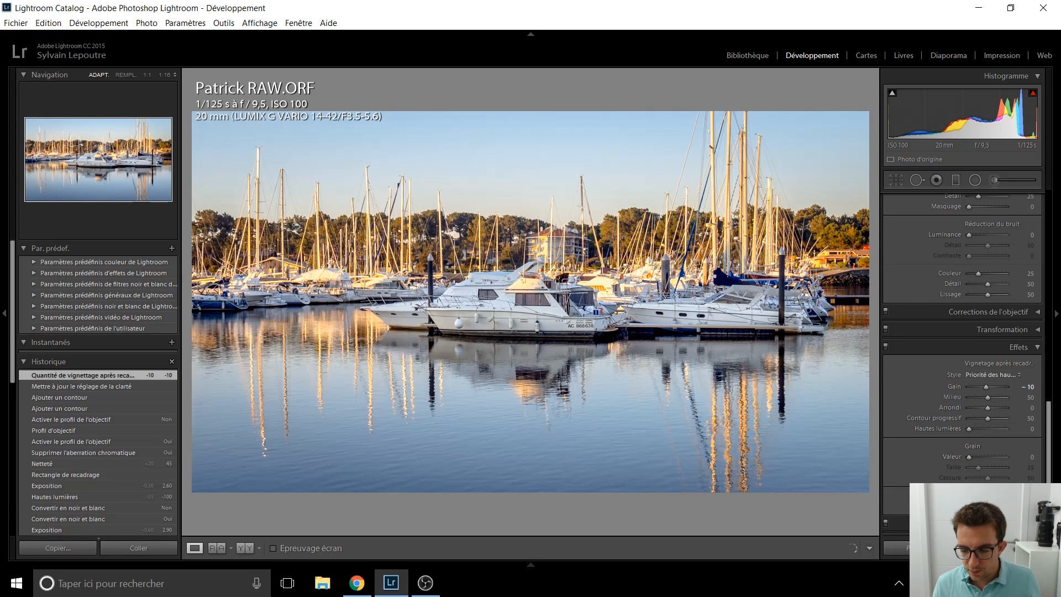
# - Try a dehaze correction (Correction du voile) of 3 on the photo and reset it to 0
pyautogui.moveTo(993, 506); pyautogui.dragTo(988, 505)
pyautogui.doubleClick(988, 506)
pyautogui.scroll(10, 923, 410)
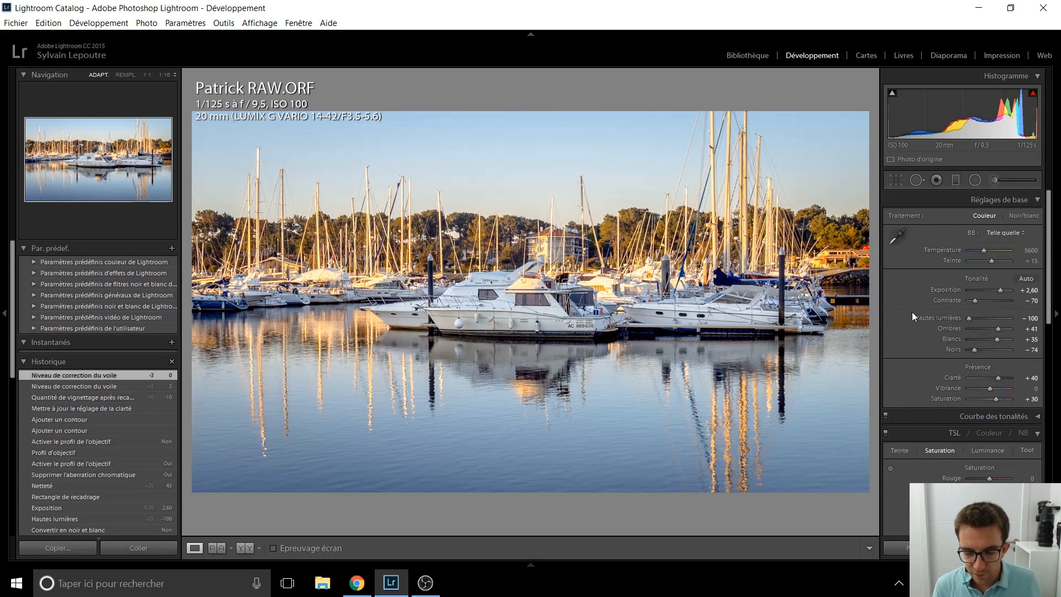
# - Compare the retouched Patrick RAW.ORF with Patrick JPG.jpg by alternating between the two photos
pyautogui.press('Left')
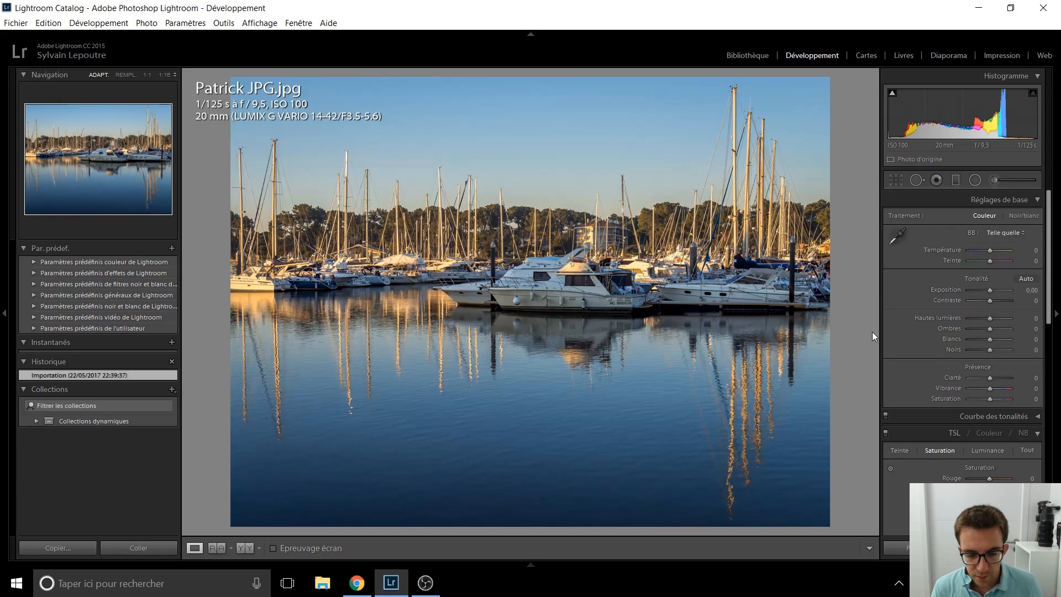
pyautogui.press('Right')
pyautogui.press('Left')
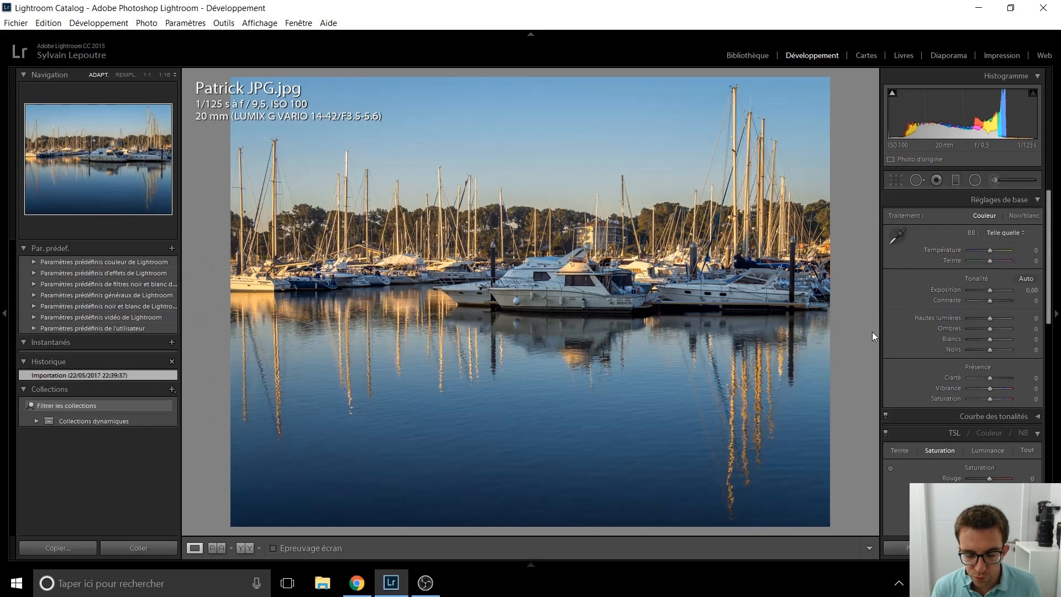
pyautogui.press('Right')
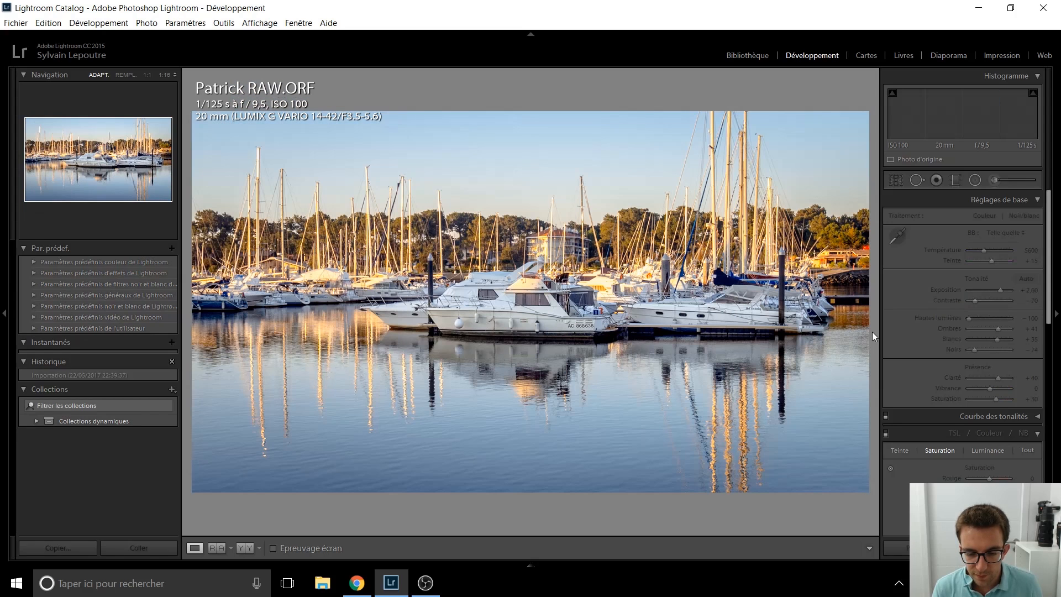
pyautogui.press('Left')
pyautogui.press('Right')
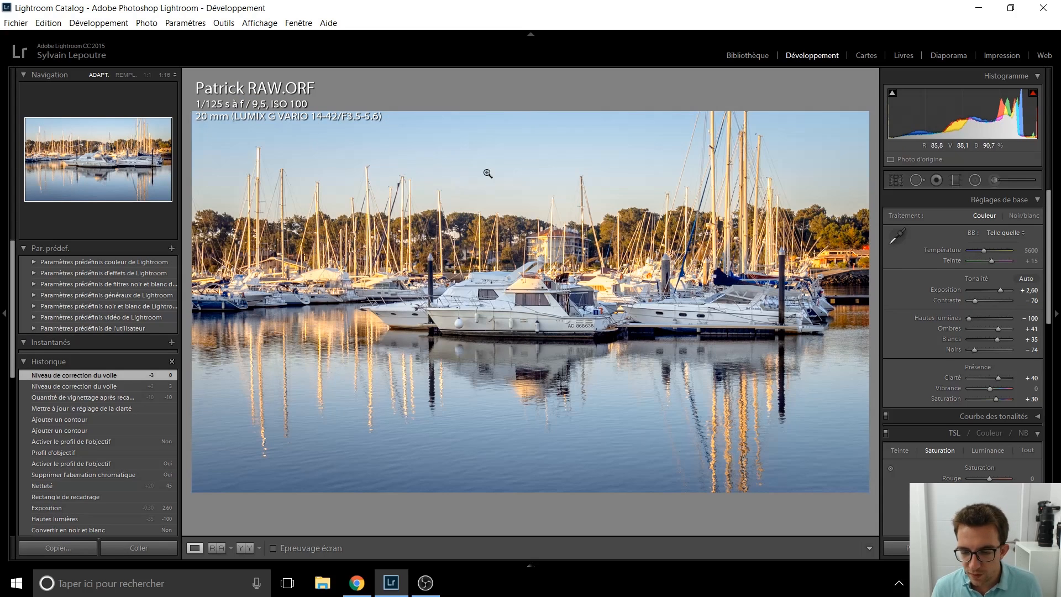
# - Paint a new adjustment brush mask over the masts and boats on the marina's right side with Hautes lumières at -100 and size 38
pyautogui.click(1006, 183)
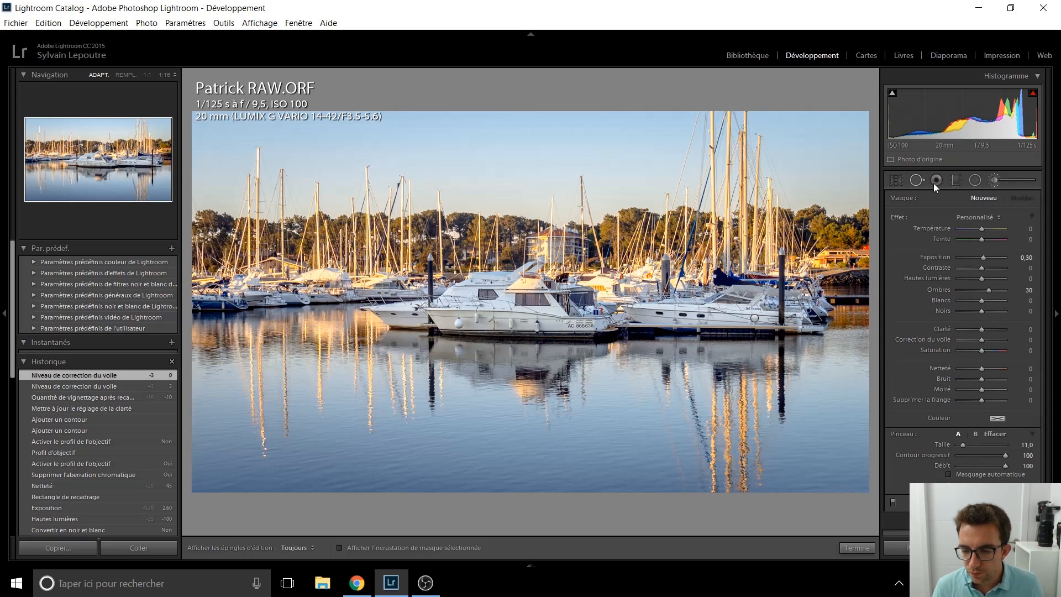
pyautogui.click(995, 180)
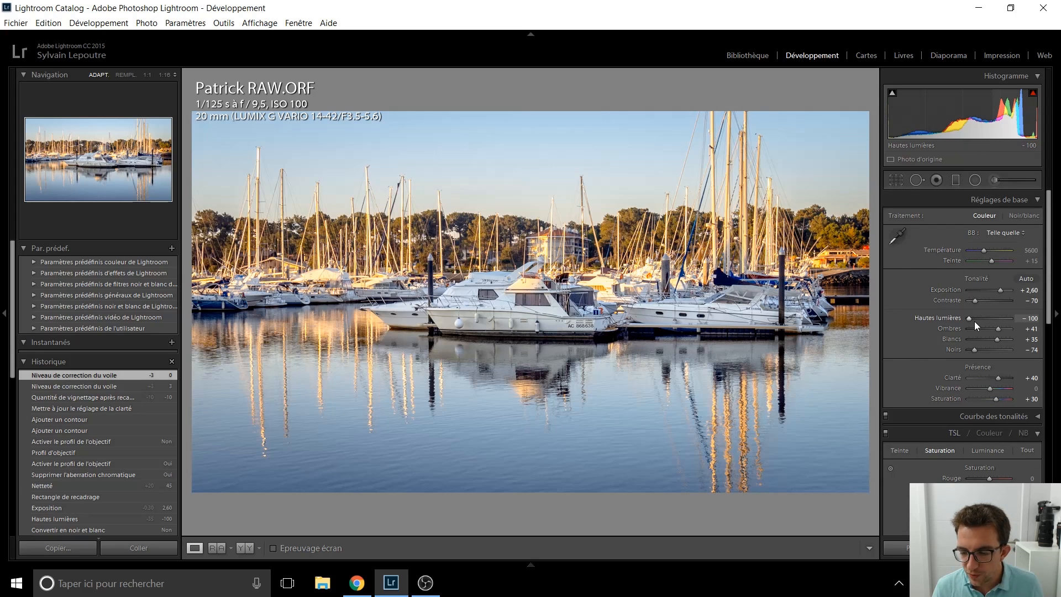
pyautogui.click(1016, 177)
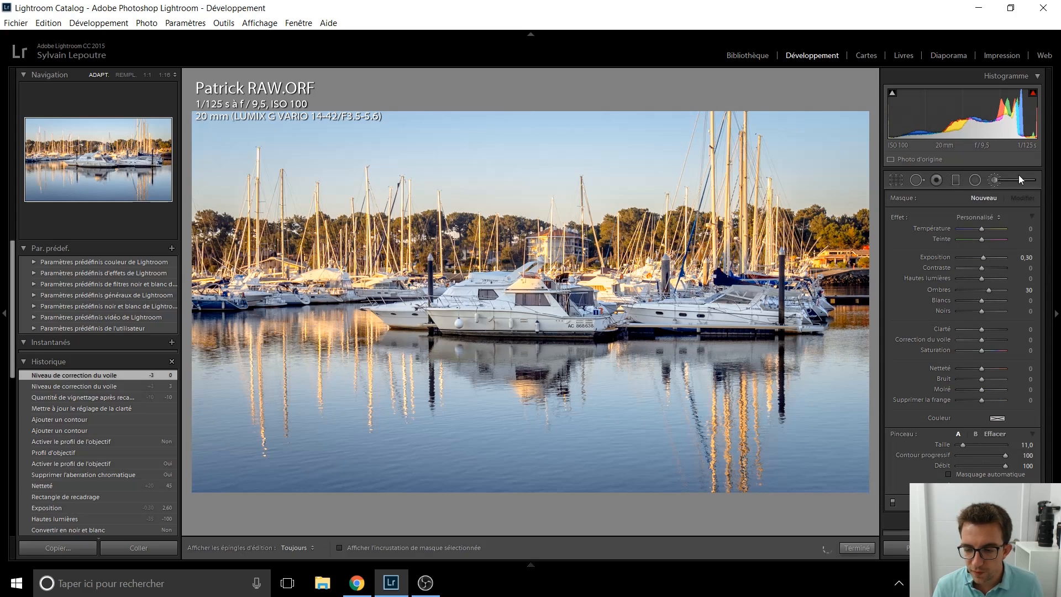
pyautogui.doubleClick(900, 218)
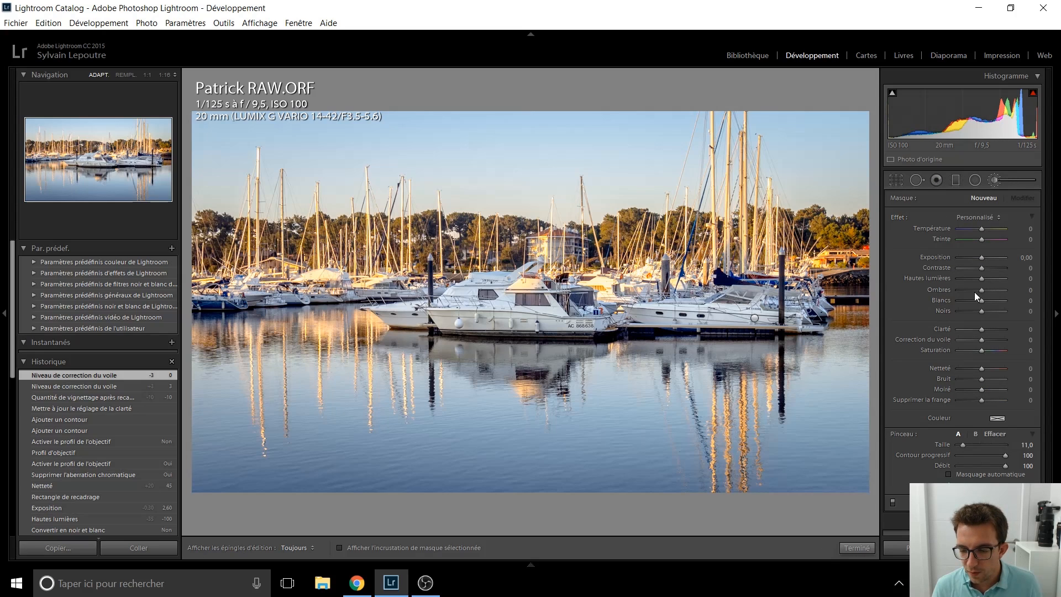
pyautogui.moveTo(983, 280); pyautogui.dragTo(926, 281)
pyautogui.scroll(5, 708, 241)
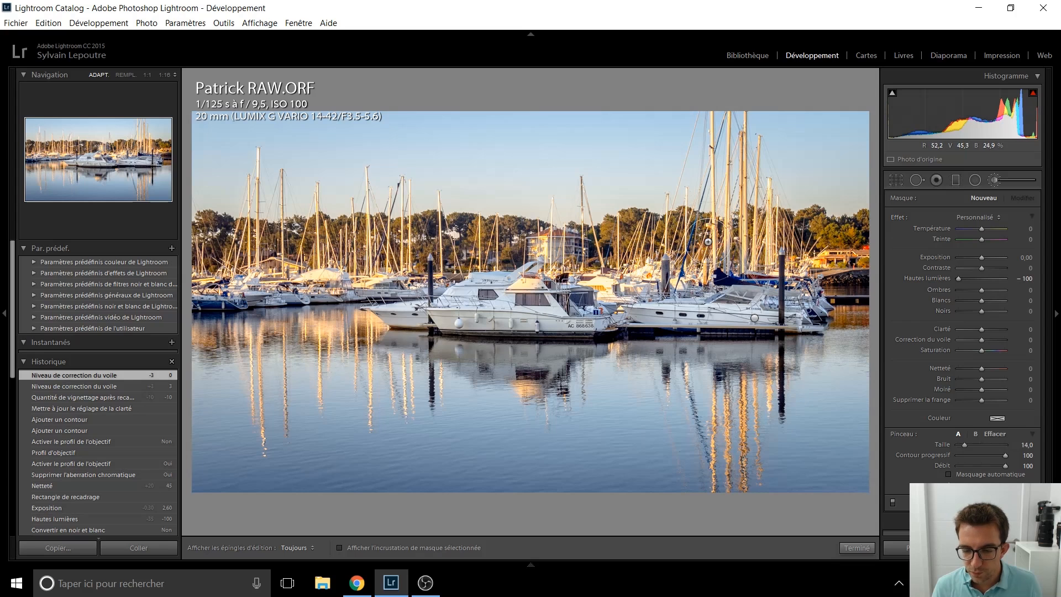
pyautogui.scroll(5, 708, 242)
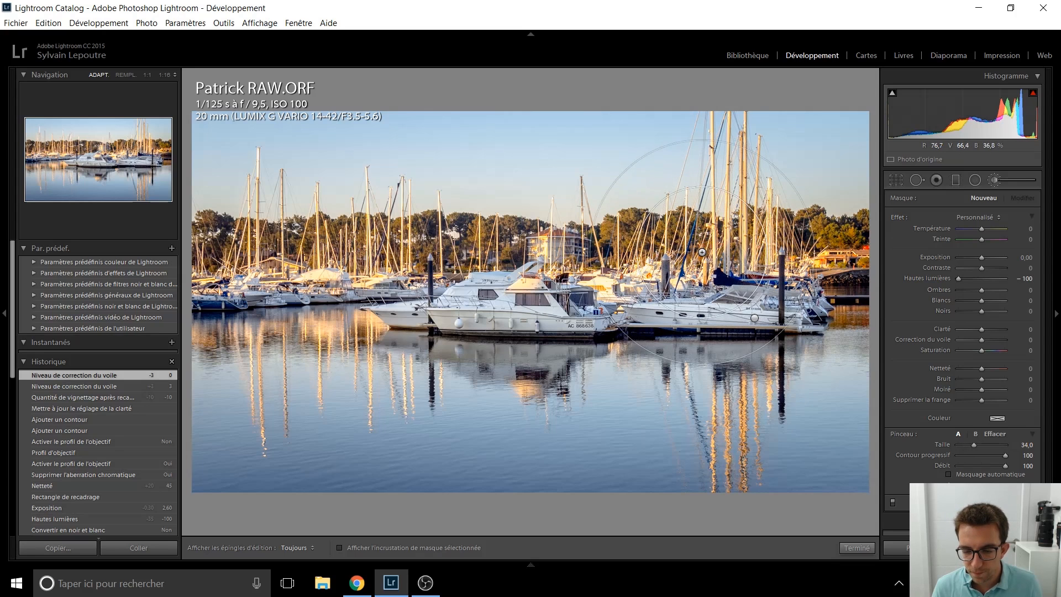
pyautogui.press('h')
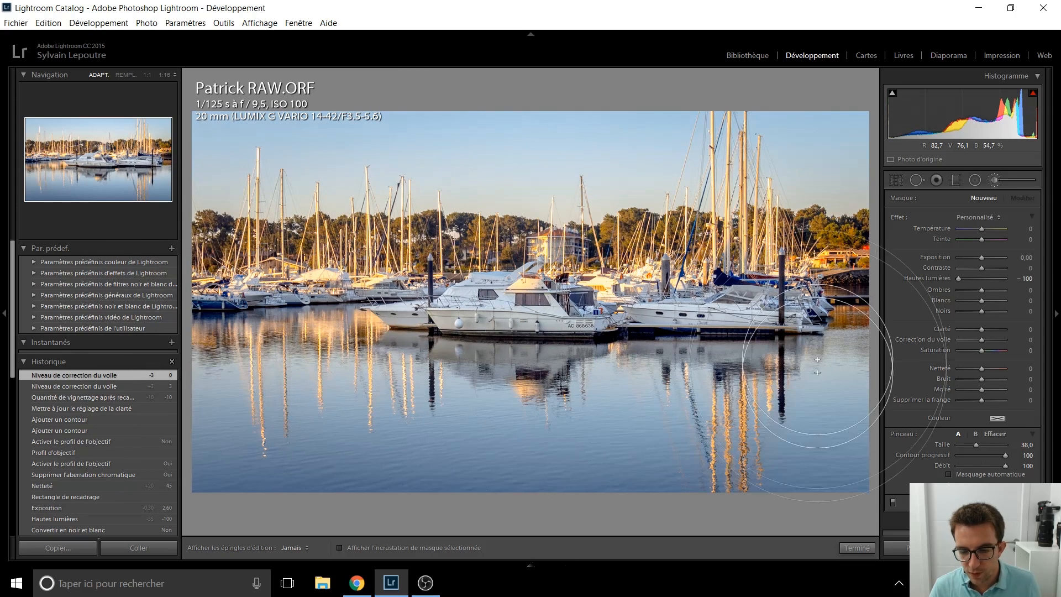
pyautogui.press('k')
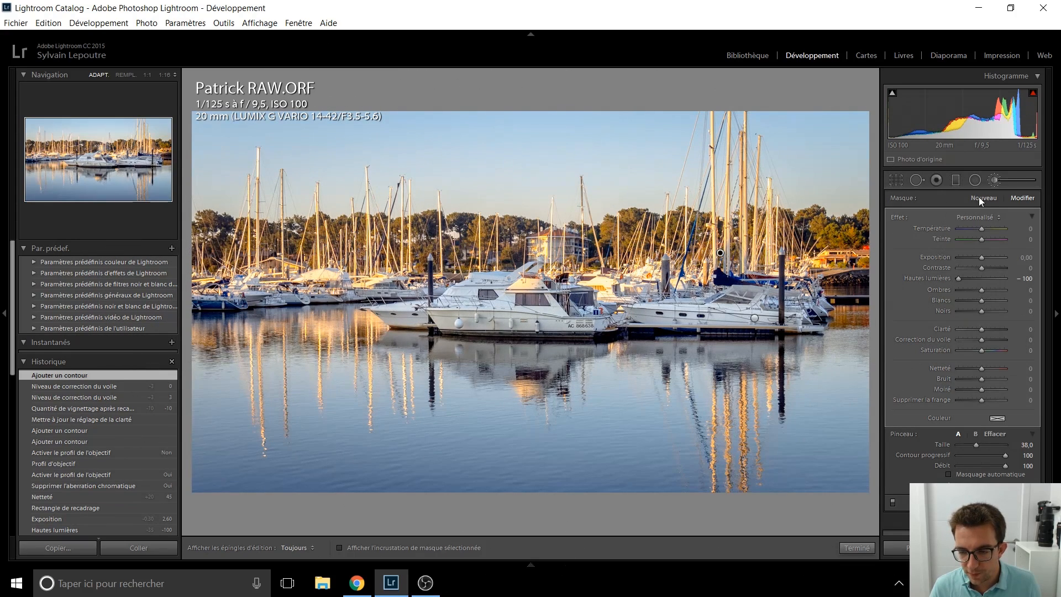
# - Compare the marina photo before and after the highlight brushing using its history states
pyautogui.click(75, 384)
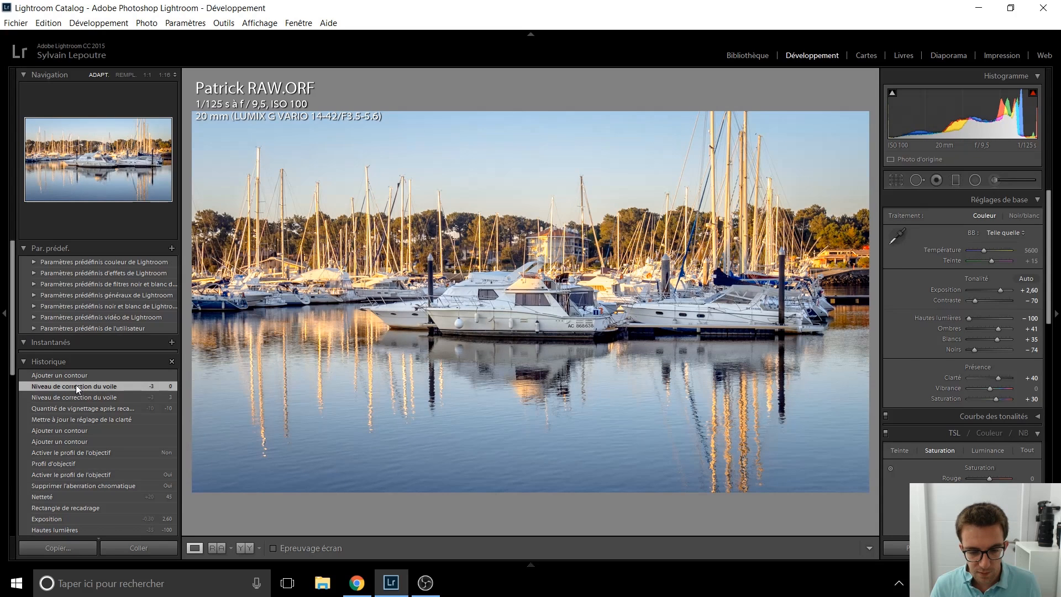
pyautogui.click(78, 377)
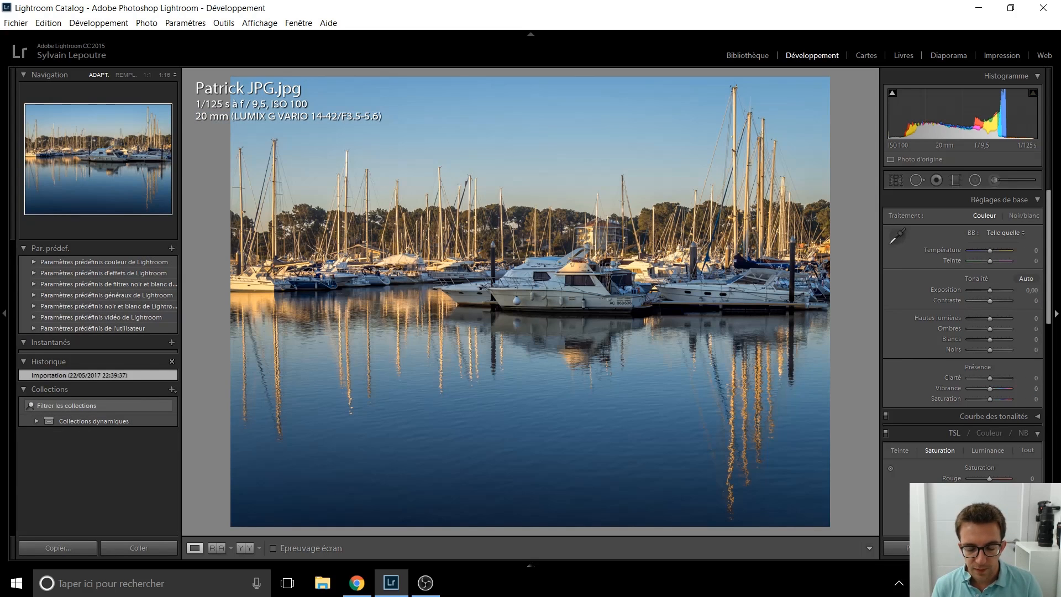
# - Go to the Zion National Park RAW photo and check the cactus and rock detail at 1:1
pyautogui.press('Right')
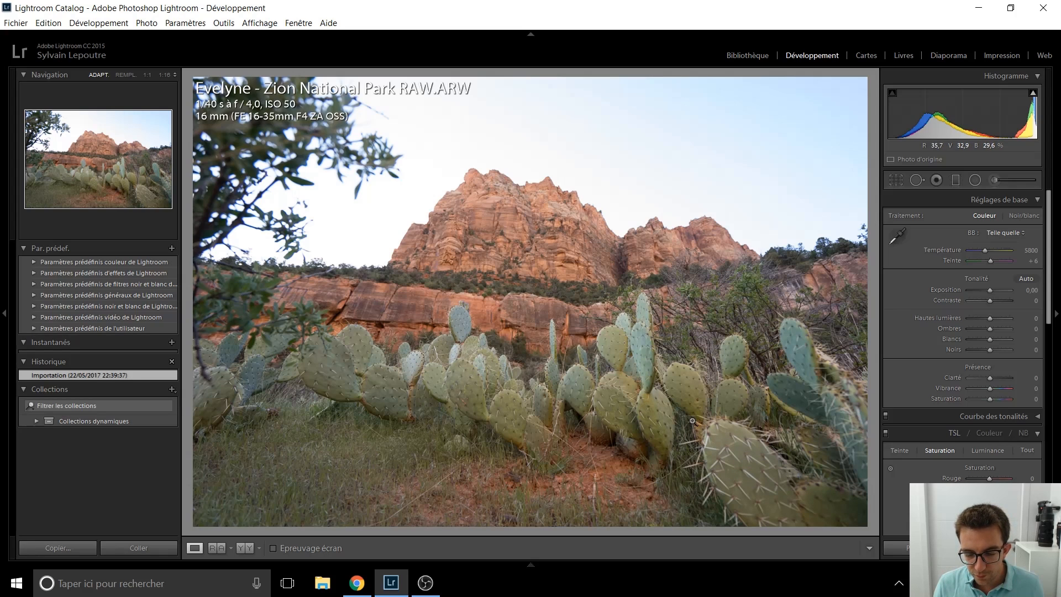
pyautogui.click(515, 208)
pyautogui.click(576, 267)
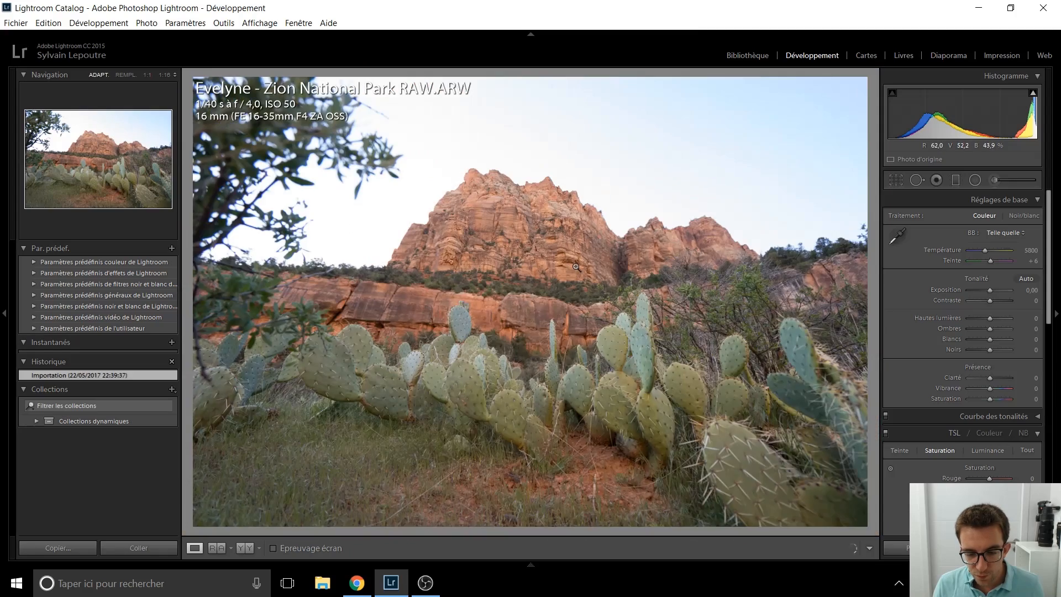
pyautogui.click(476, 312)
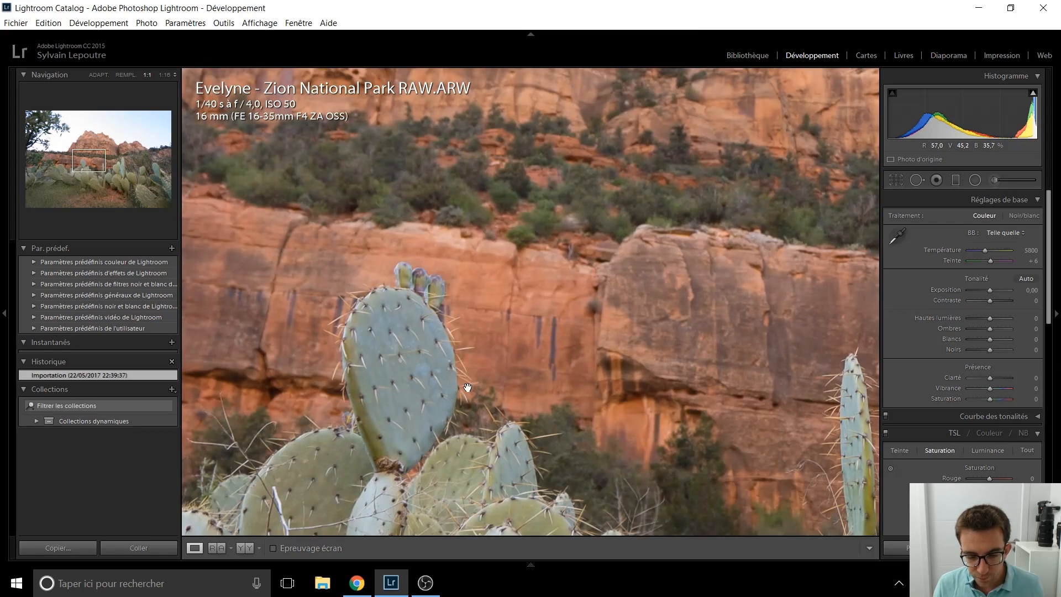
pyautogui.moveTo(468, 388); pyautogui.dragTo(508, 318)
pyautogui.click(458, 347)
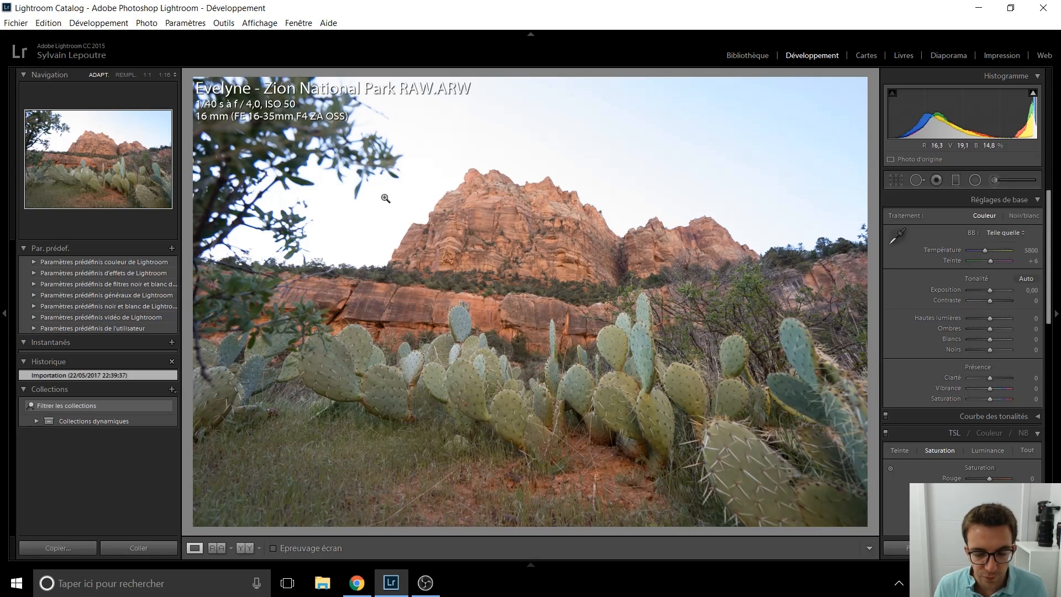
# - Examine the Zion photo at 1:1 across the cliffs, vegetation and cacti to judge its sharpness
pyautogui.click(495, 371)
pyautogui.moveTo(394, 247); pyautogui.dragTo(497, 343)
pyautogui.moveTo(455, 306); pyautogui.dragTo(546, 383)
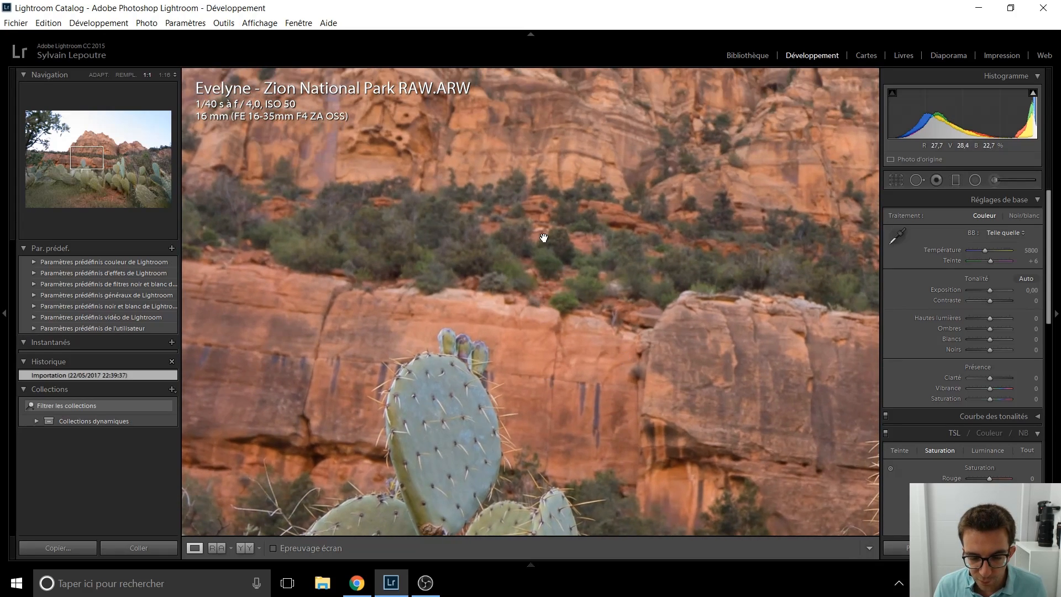
pyautogui.moveTo(544, 238); pyautogui.dragTo(569, 362)
pyautogui.moveTo(592, 138); pyautogui.dragTo(525, 378)
pyautogui.moveTo(552, 141); pyautogui.dragTo(541, 209)
pyautogui.moveTo(637, 386); pyautogui.dragTo(511, 177)
pyautogui.moveTo(663, 403); pyautogui.dragTo(525, 108)
pyautogui.moveTo(719, 363); pyautogui.dragTo(484, 148)
pyautogui.moveTo(667, 381); pyautogui.dragTo(522, 94)
pyautogui.moveTo(672, 415); pyautogui.dragTo(426, 147)
pyautogui.moveTo(692, 304); pyautogui.dragTo(288, 198)
pyautogui.click(458, 242)
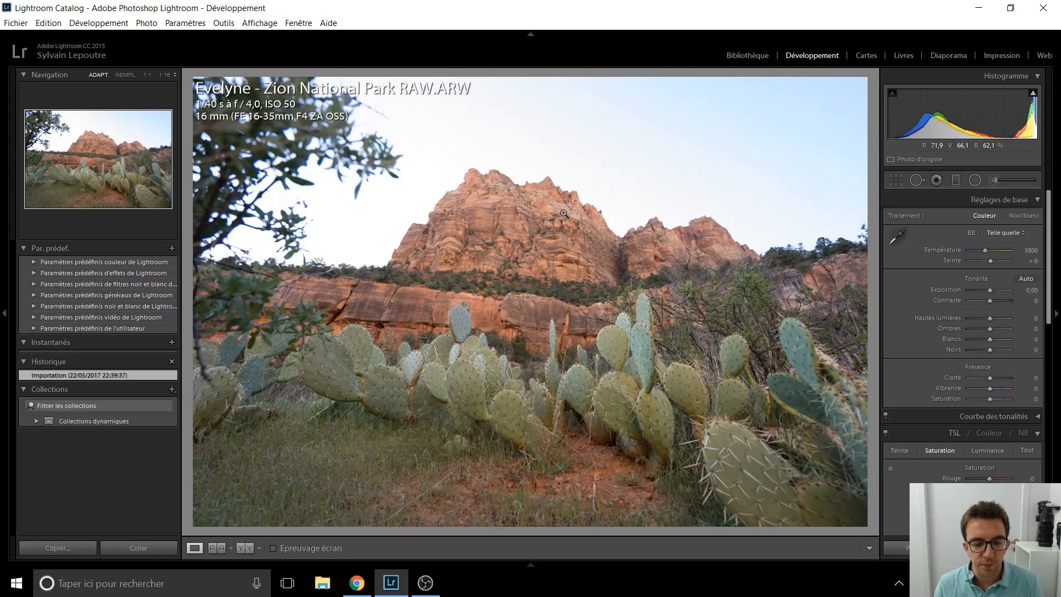
pyautogui.click(532, 212)
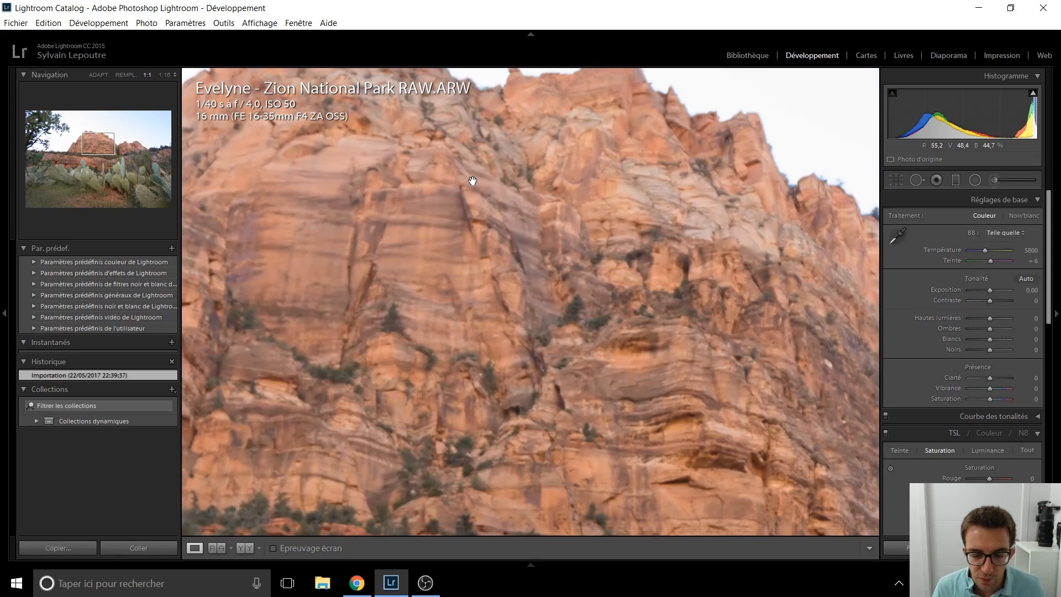
pyautogui.click(510, 204)
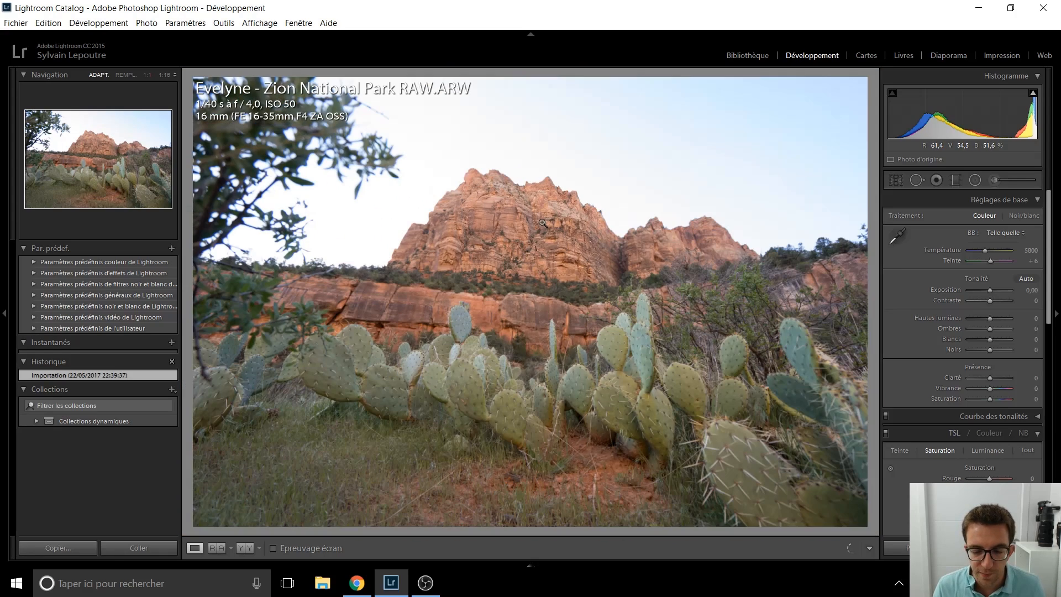
# - Crop the Zion photo at its original aspect ratio to cut most of the left-hand branches and some foreground grass
pyautogui.click(896, 180)
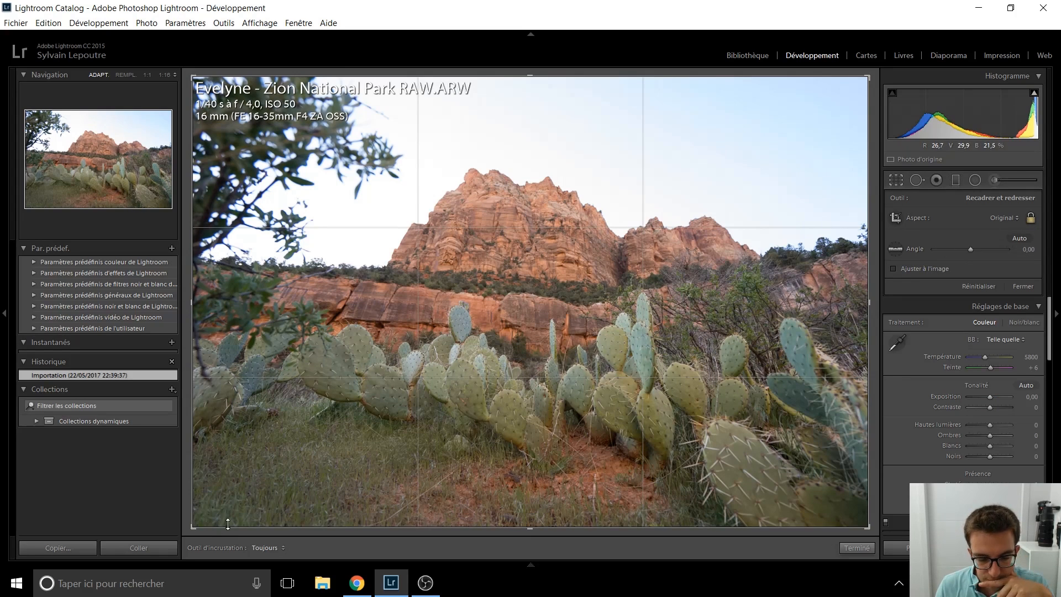
pyautogui.moveTo(193, 526); pyautogui.dragTo(216, 510)
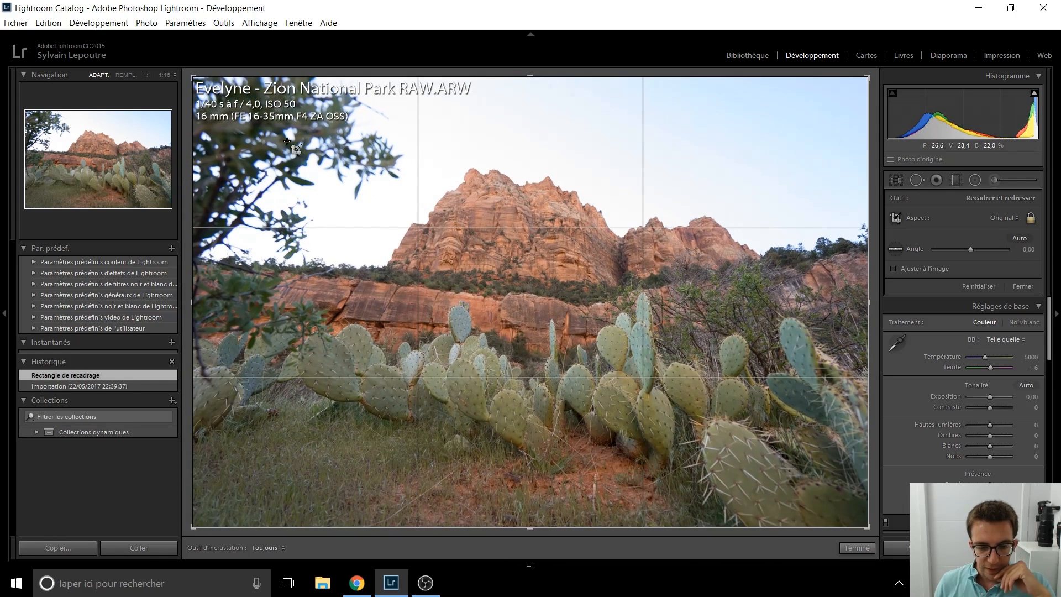
pyautogui.moveTo(190, 526); pyautogui.dragTo(257, 482)
pyautogui.moveTo(362, 355); pyautogui.dragTo(357, 331)
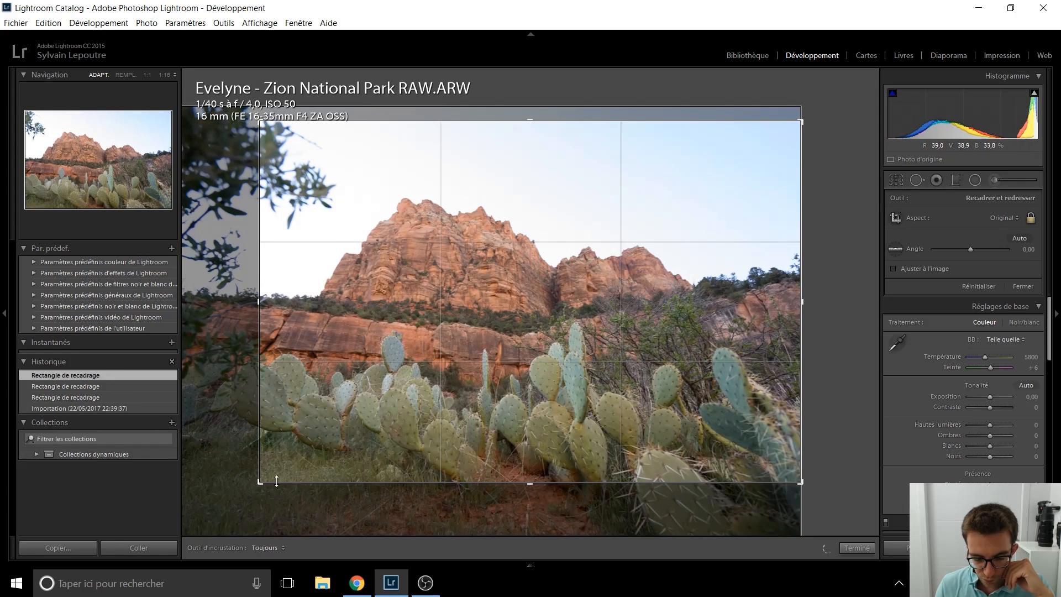
pyautogui.moveTo(259, 482); pyautogui.dragTo(342, 409)
pyautogui.press('Return')
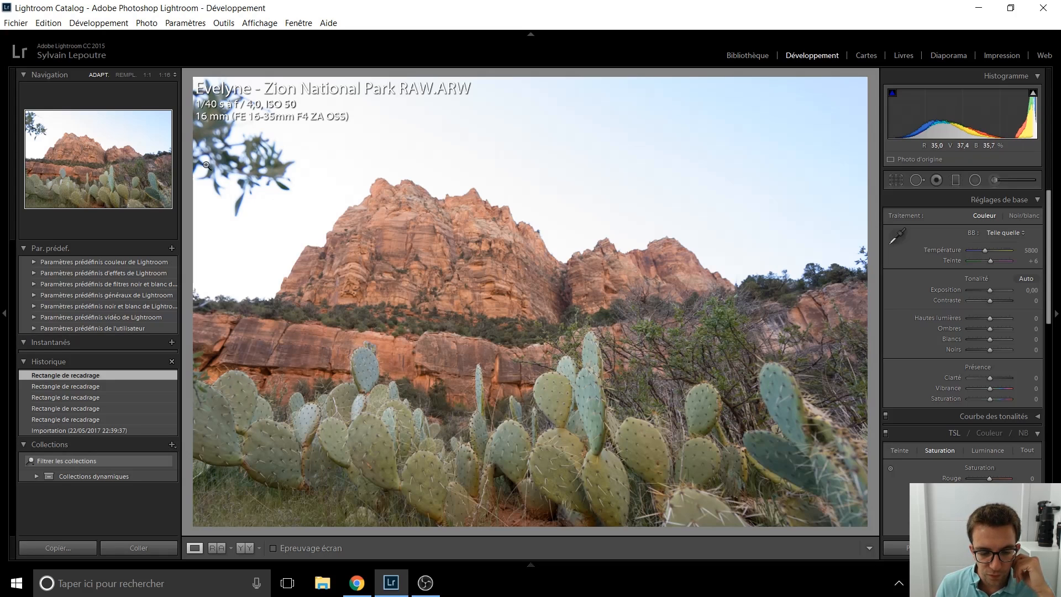
# - Try to remove the remaining branches from the Zion sky with a Corriger spot removal stroke of size 76, resampling from clear sky
pyautogui.click(975, 179)
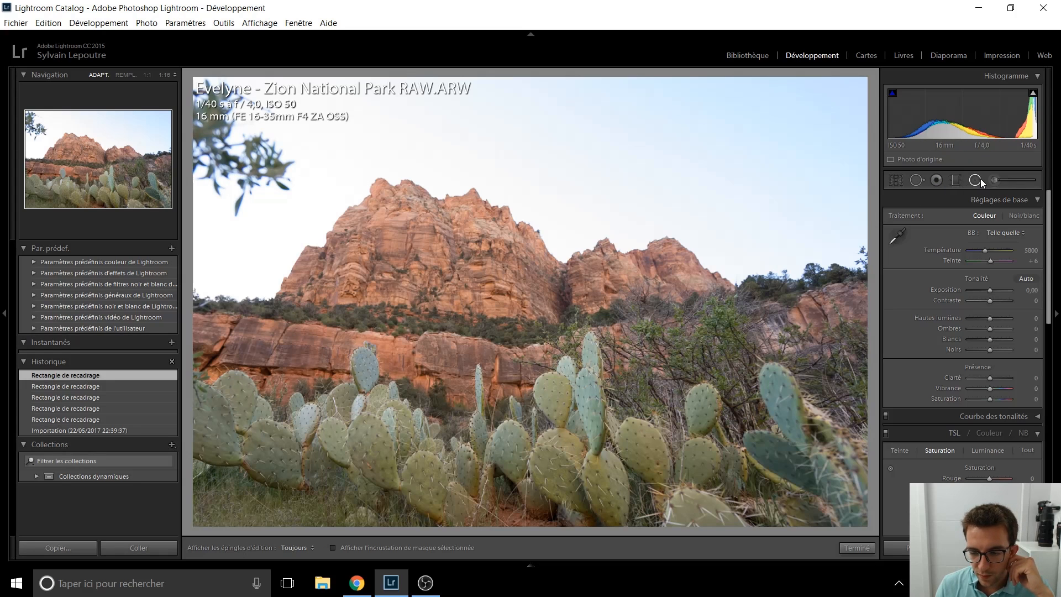
pyautogui.click(915, 181)
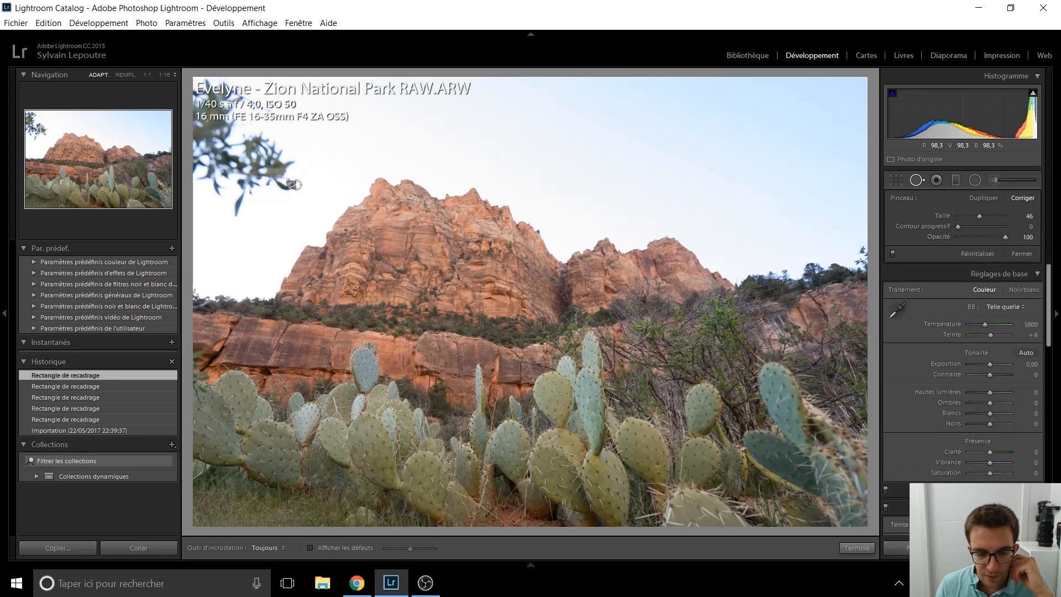
pyautogui.moveTo(235, 213)
pyautogui.mouseDown()
pyautogui.moveTo(284, 183)
pyautogui.moveTo(273, 163)
pyautogui.moveTo(290, 161)
pyautogui.moveTo(251, 140)
pyautogui.moveTo(238, 158)
pyautogui.mouseUp()
pyautogui.moveTo(223, 178)
pyautogui.mouseDown()
pyautogui.moveTo(202, 172)
pyautogui.moveTo(189, 113)
pyautogui.moveTo(209, 91)
pyautogui.moveTo(221, 87)
pyautogui.moveTo(224, 100)
pyautogui.mouseUp()
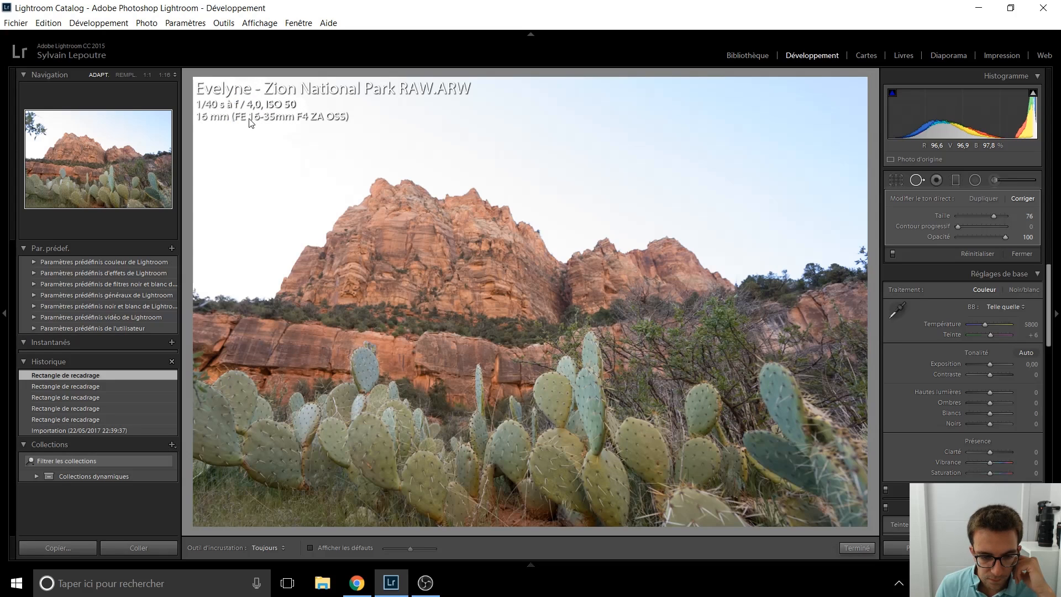
pyautogui.click(329, 323)
pyautogui.moveTo(548, 144); pyautogui.dragTo(548, 135)
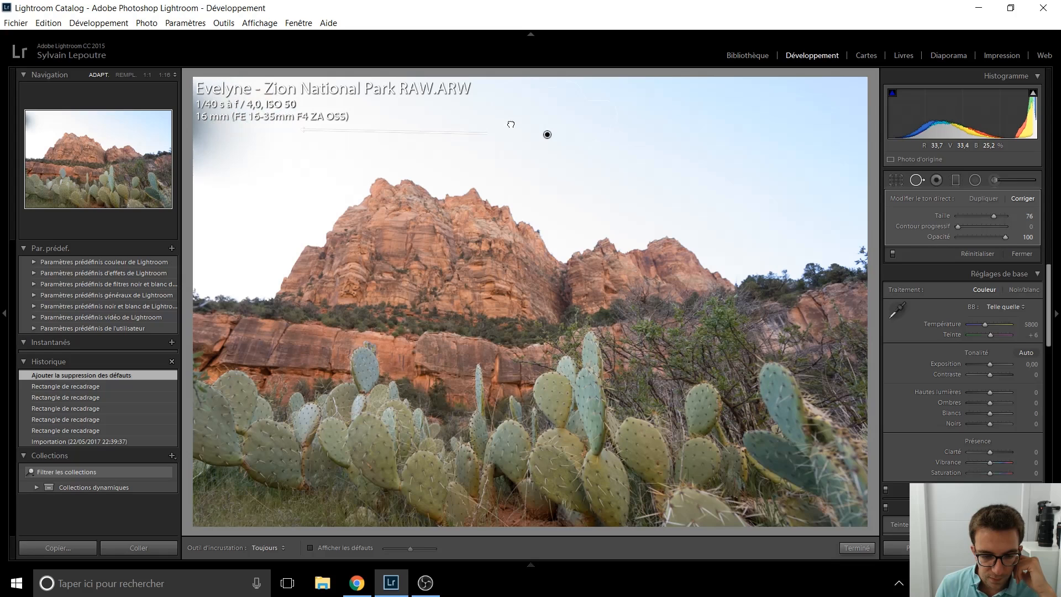
pyautogui.moveTo(473, 116)
pyautogui.mouseDown()
pyautogui.moveTo(407, 102)
pyautogui.moveTo(580, 132)
pyautogui.moveTo(745, 130)
pyautogui.mouseUp()
pyautogui.press('q')
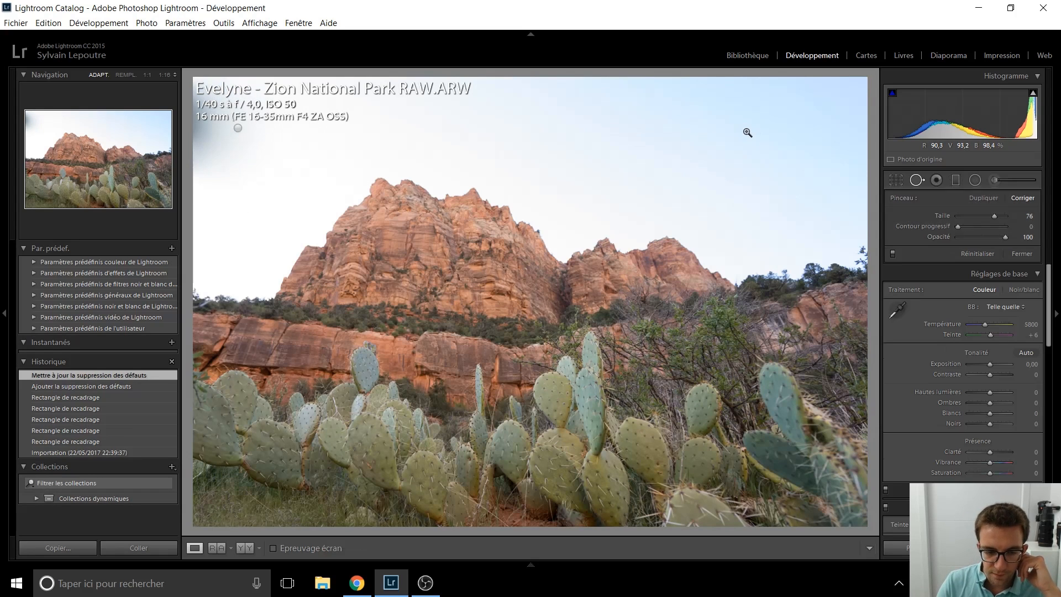
# - Try further spot removal over the grey smudge at the sky's left edge and switch the correction to Dupliquer
pyautogui.click(916, 181)
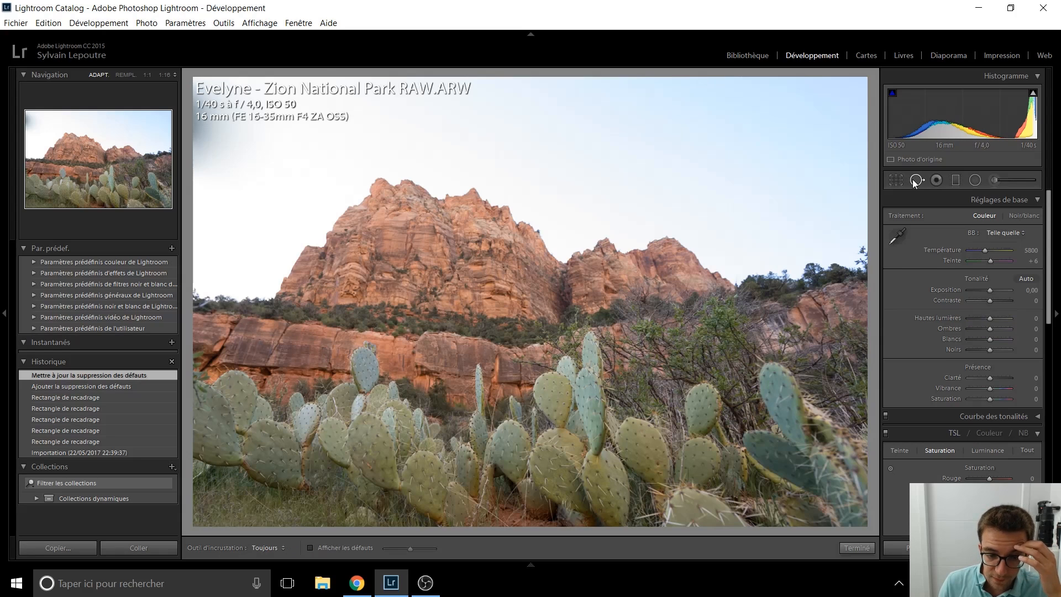
pyautogui.moveTo(197, 204)
pyautogui.mouseDown()
pyautogui.moveTo(200, 79)
pyautogui.moveTo(215, 77)
pyautogui.moveTo(209, 177)
pyautogui.moveTo(221, 82)
pyautogui.moveTo(223, 168)
pyautogui.mouseUp()
pyautogui.moveTo(238, 132)
pyautogui.mouseDown()
pyautogui.moveTo(241, 121)
pyautogui.moveTo(237, 154)
pyautogui.mouseUp()
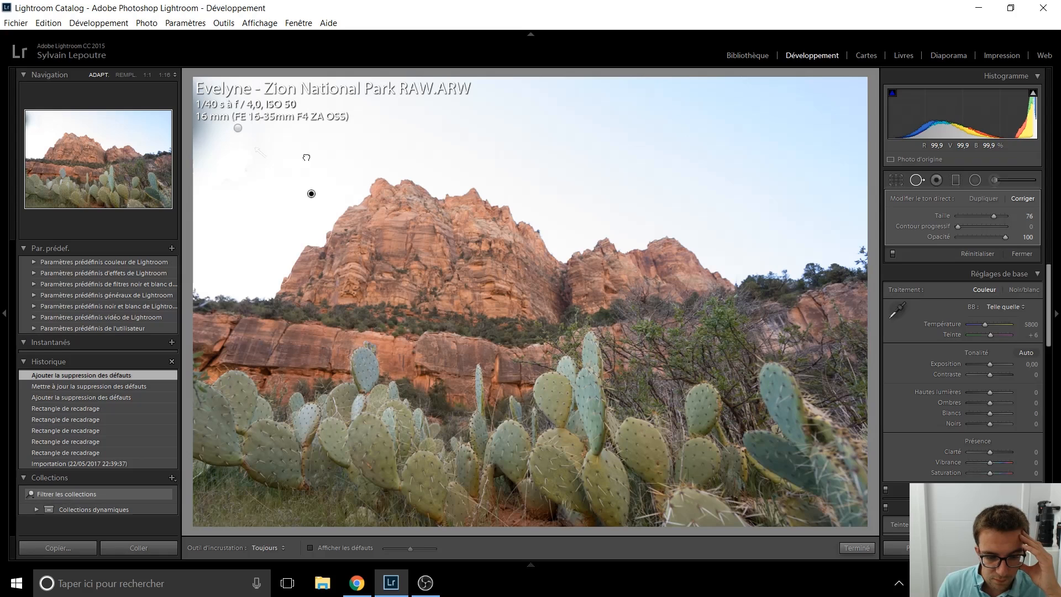
pyautogui.press('Delete')
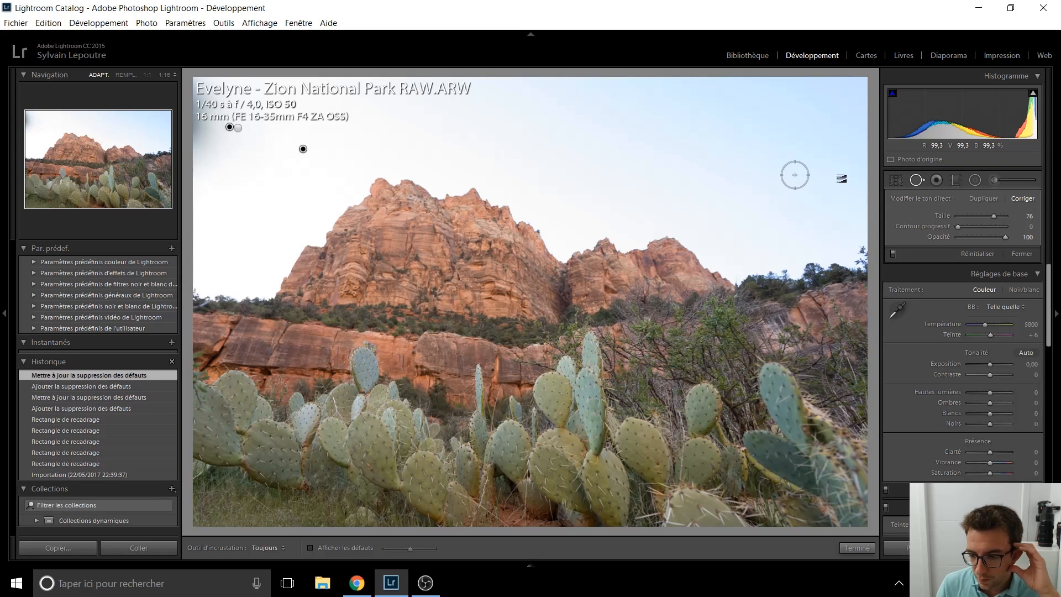
pyautogui.click(981, 199)
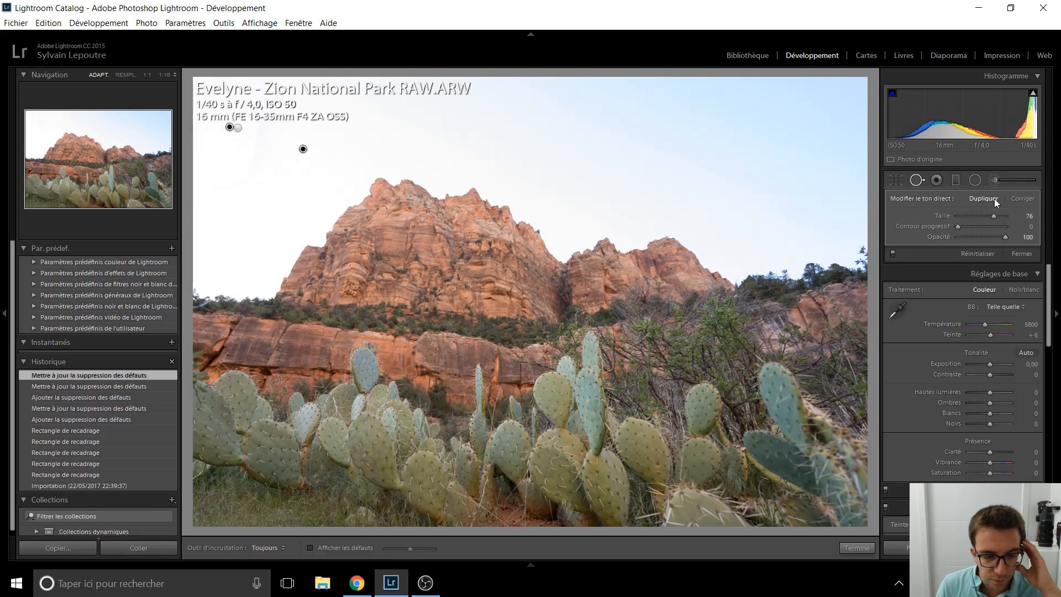
pyautogui.click(273, 168)
pyautogui.press('q')
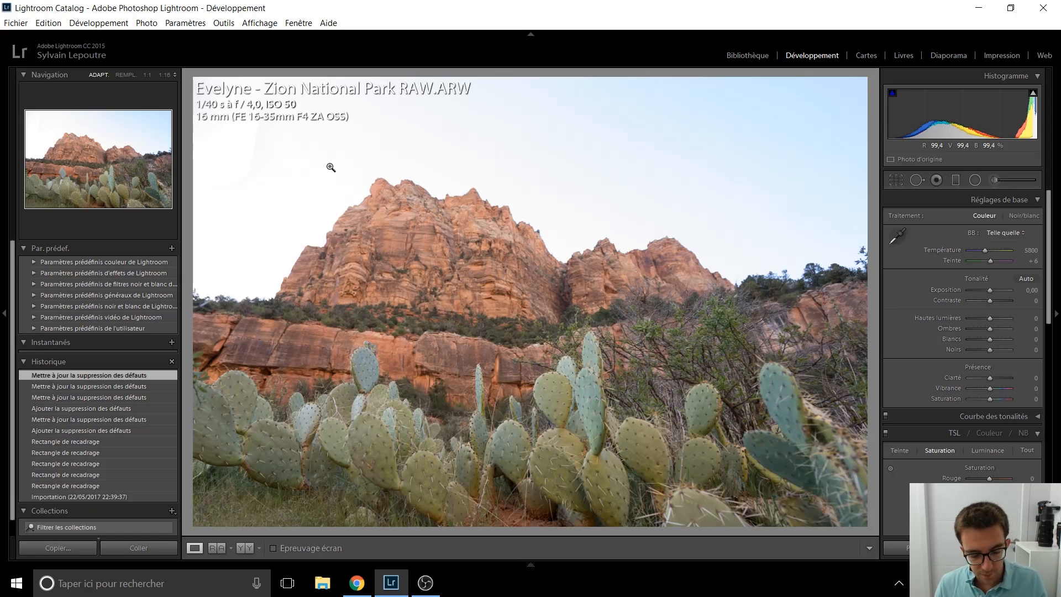
# - Undo the spot removal corrections in the sky and the last crop adjustment
pyautogui.hotkey('ctrl', 'z')
pyautogui.hotkey('ctrl', 'z')
pyautogui.hotkey('ctrl', 'z')
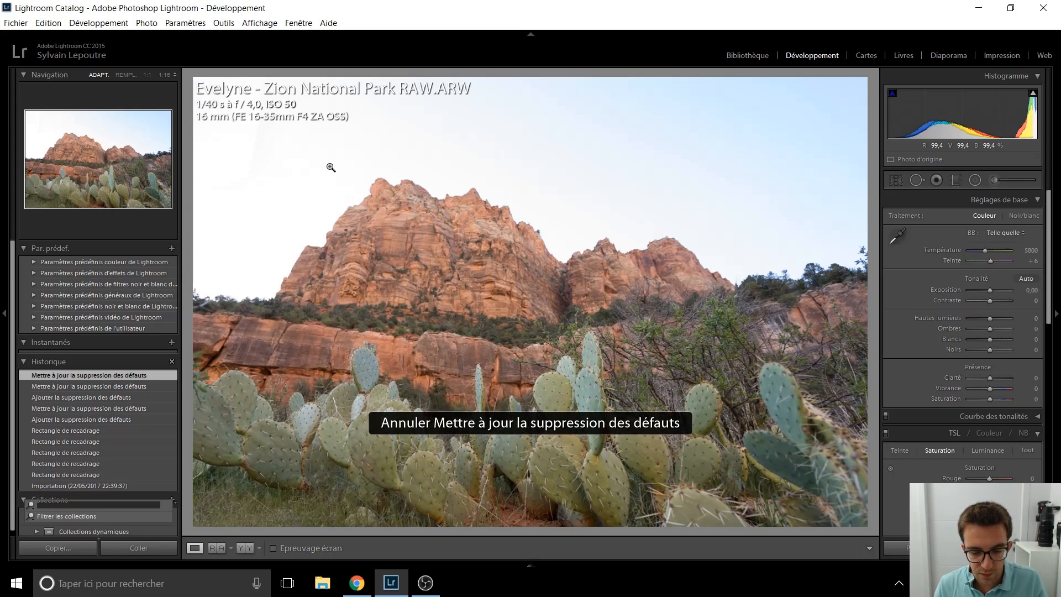
pyautogui.hotkey('ctrl', 'z')
pyautogui.hotkey('ctrl', 'z')
pyautogui.hotkey('ctrl', 'z')
pyautogui.hotkey('ctrl', 'z')
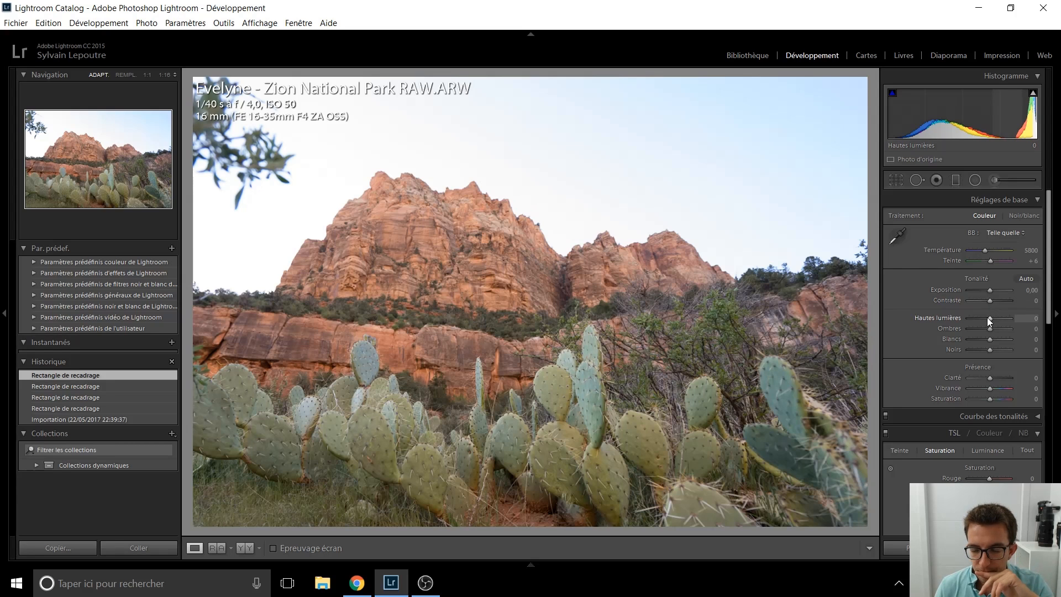
# - Lower Hautes lumières to −55 on the Zion photo
pyautogui.hotkey('shift', 'Down')
pyautogui.hotkey('shift', 'Down')
pyautogui.hotkey('shift', 'Down')
pyautogui.hotkey('shift', 'Down')
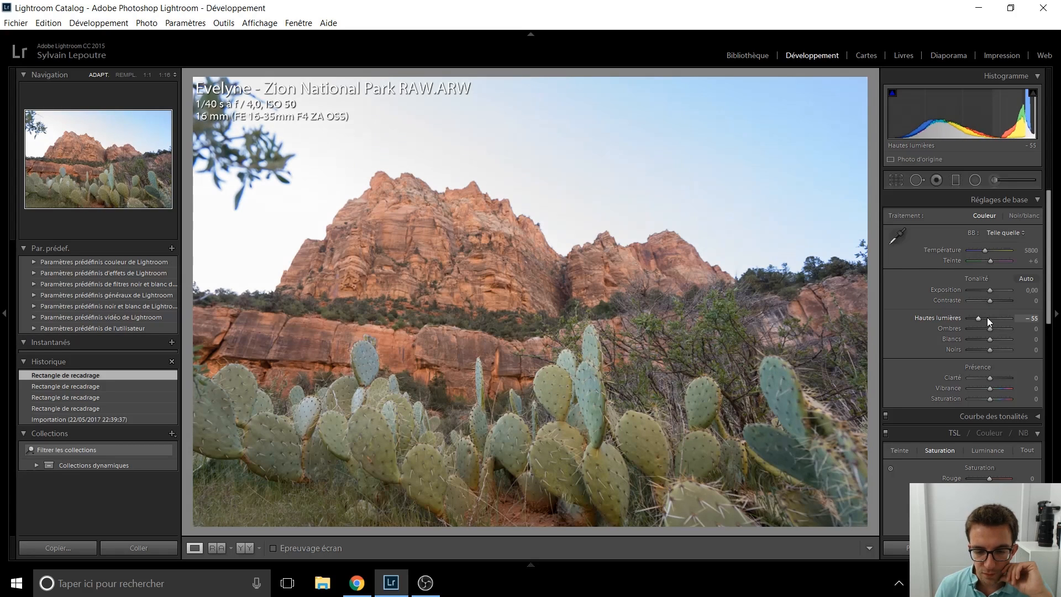
# - Raise Ombres to +90 to open up the cacti and vegetation in the foreground
pyautogui.moveTo(973, 319); pyautogui.dragTo(996, 331)
pyautogui.hotkey('shift', 'Up')
pyautogui.hotkey('shift', 'Up')
pyautogui.hotkey('shift', 'Up')
pyautogui.hotkey('shift', 'Up')
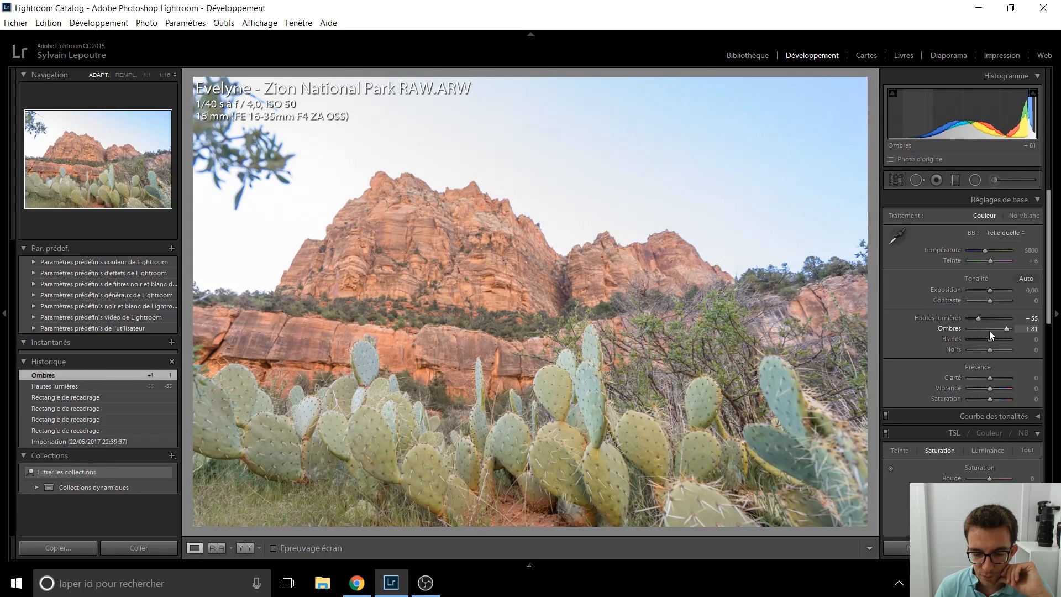
pyautogui.press('Down')
pyautogui.press('Down')
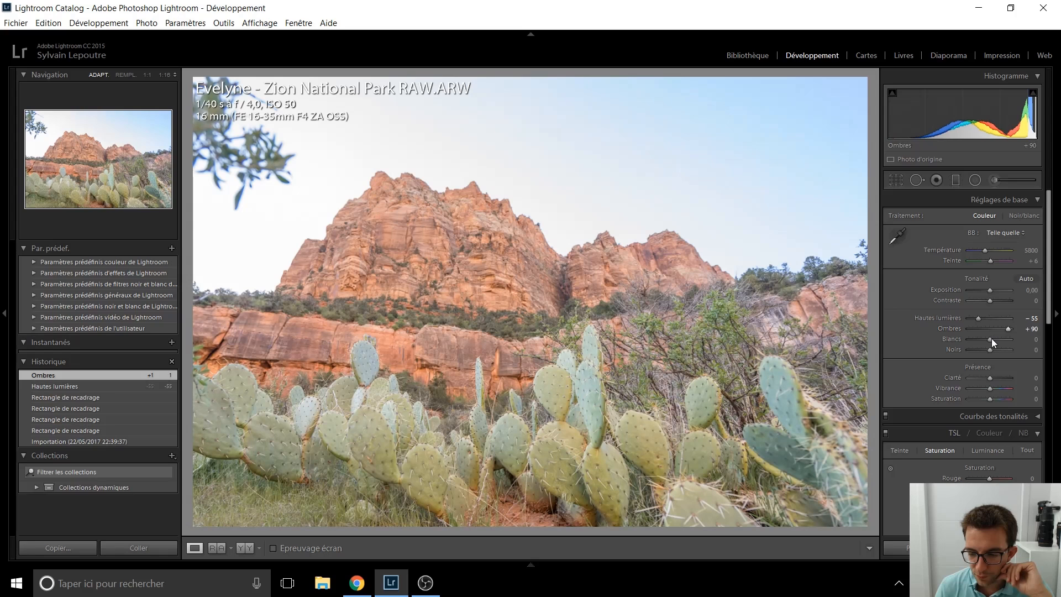
# - Set Blancs to +6 and Noirs to −80 in the basic tone settings
pyautogui.press('Up')
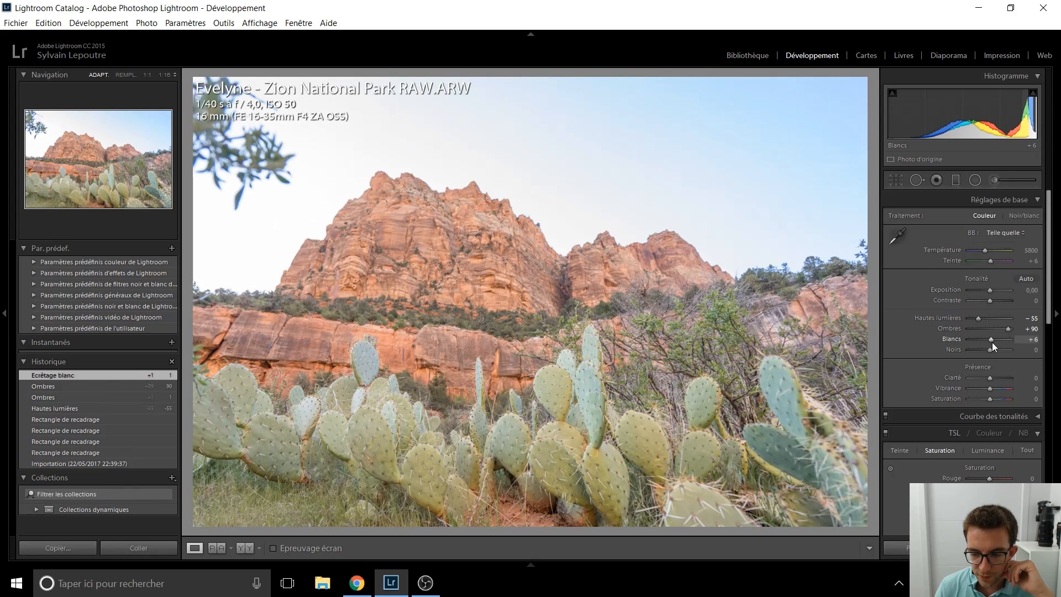
pyautogui.press('Down')
pyautogui.press('Down')
pyautogui.press('Down')
pyautogui.press('Down')
pyautogui.press('Down')
pyautogui.press('Down')
pyautogui.press('Down')
pyautogui.press('Down')
pyautogui.press('Down')
pyautogui.press('Down')
pyautogui.press('Down')
pyautogui.press('Down')
pyautogui.press('Down')
pyautogui.press('Down')
pyautogui.press('Down')
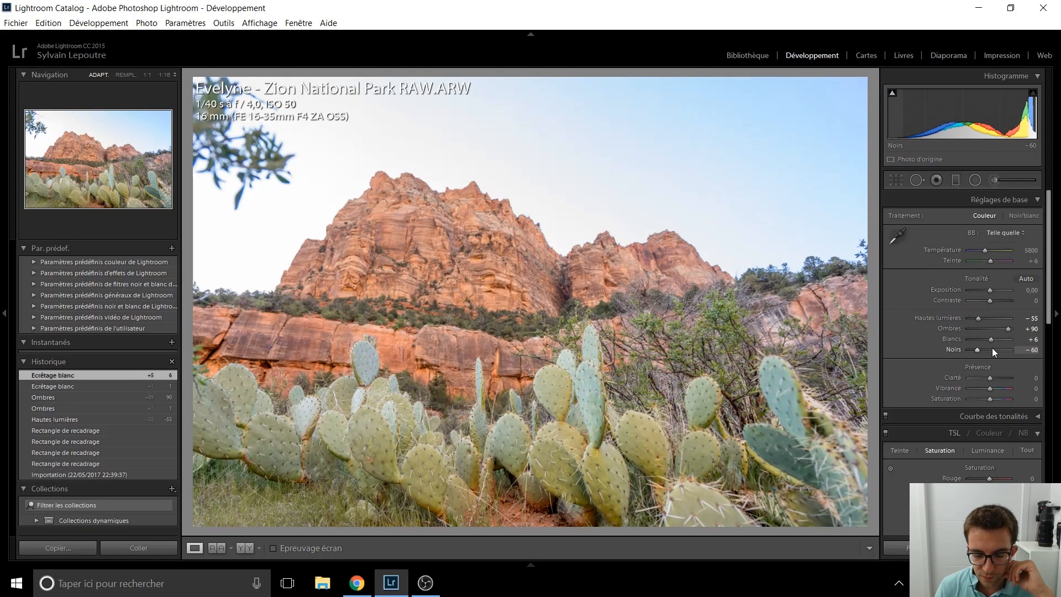
pyautogui.press('Down')
pyautogui.press('Down')
pyautogui.press('Down')
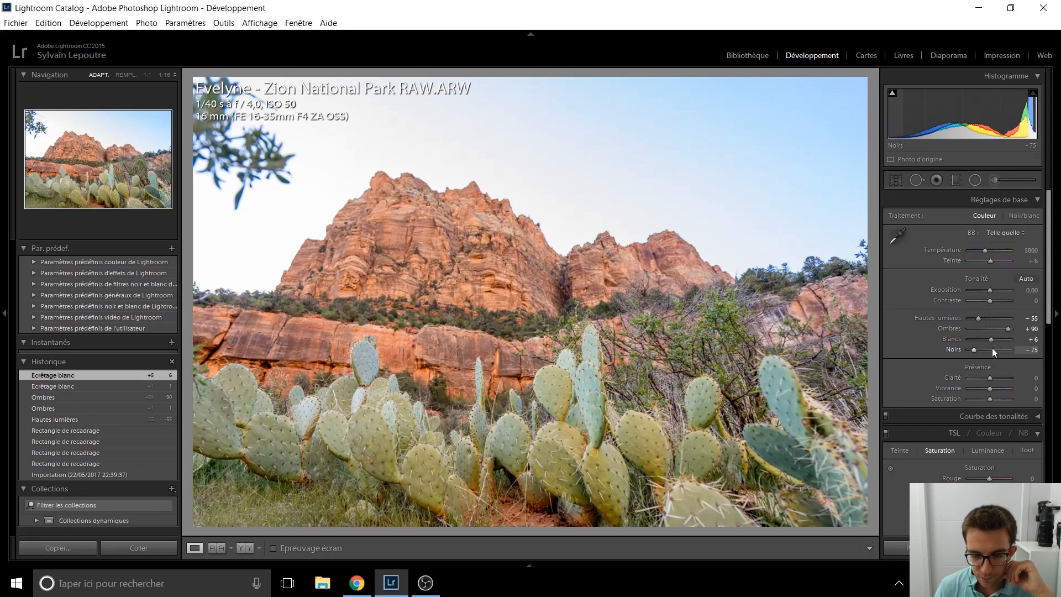
pyautogui.press('Down')
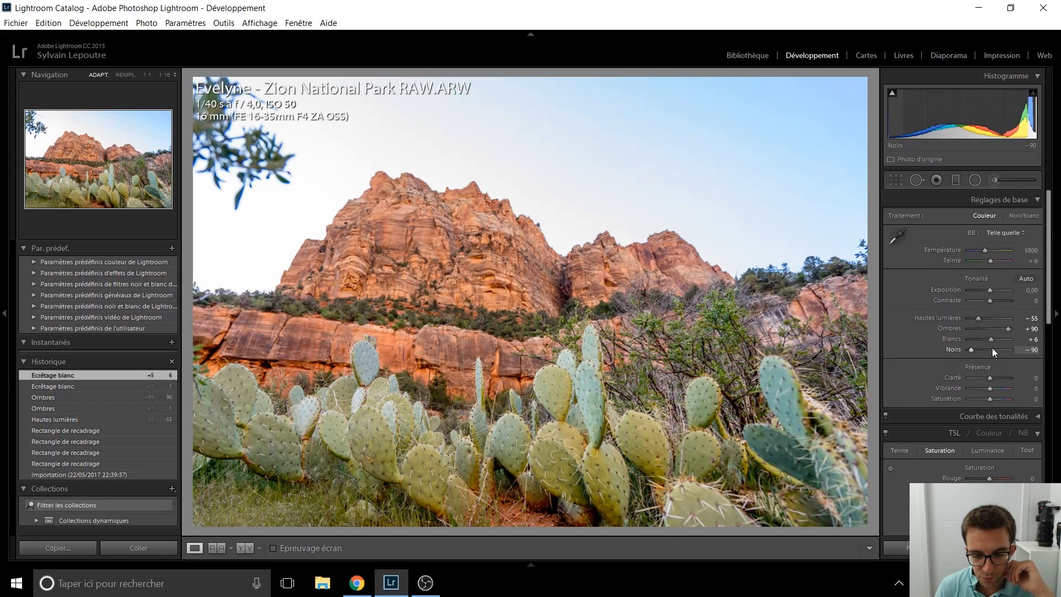
pyautogui.press('Up')
pyautogui.press('Up')
pyautogui.press('Up')
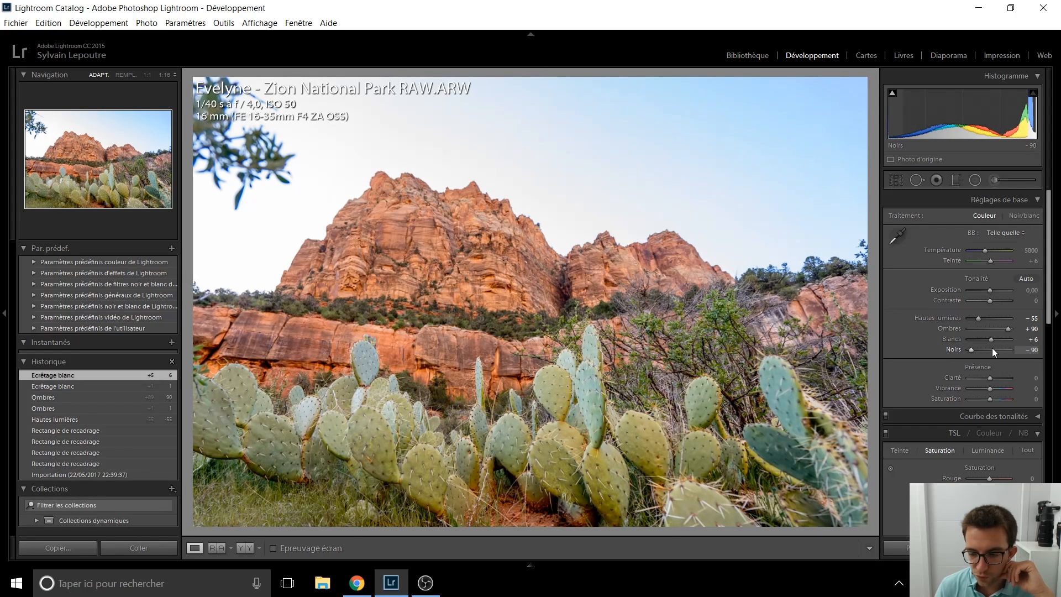
# - Raise Clarté to +60 to strengthen the local contrast of the photo
pyautogui.press('Up')
pyautogui.press('Up')
pyautogui.press('Up')
pyautogui.press('Up')
pyautogui.press('Up')
pyautogui.press('Up')
pyautogui.press('Up')
pyautogui.press('Up')
pyautogui.press('Up')
pyautogui.press('Up')
pyautogui.press('Up')
pyautogui.press('Up')
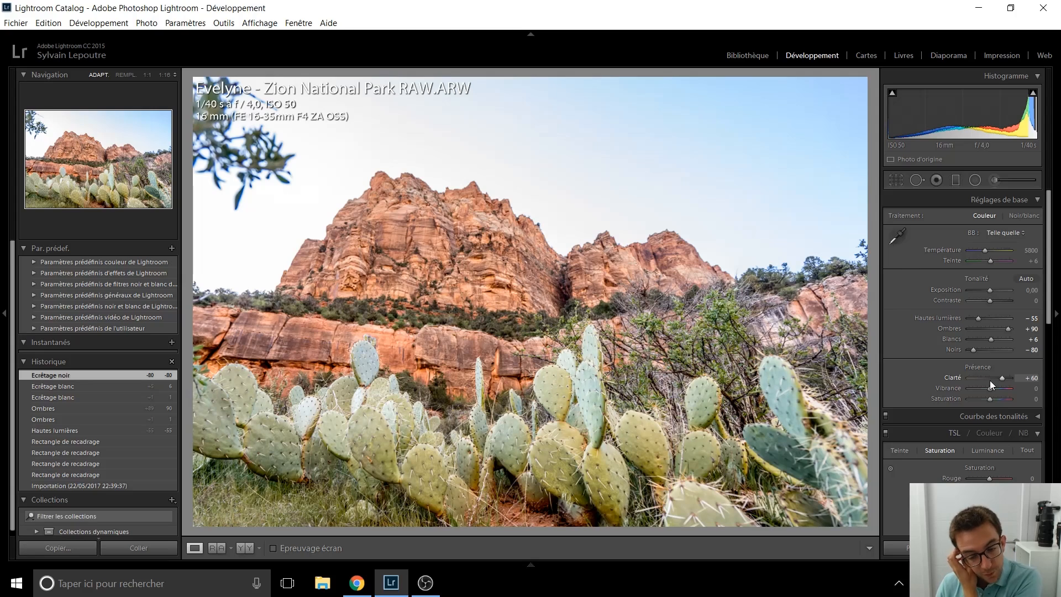
# - Check the cliff's detail at 1:1 and reduce Clarté to +50
pyautogui.click(443, 250)
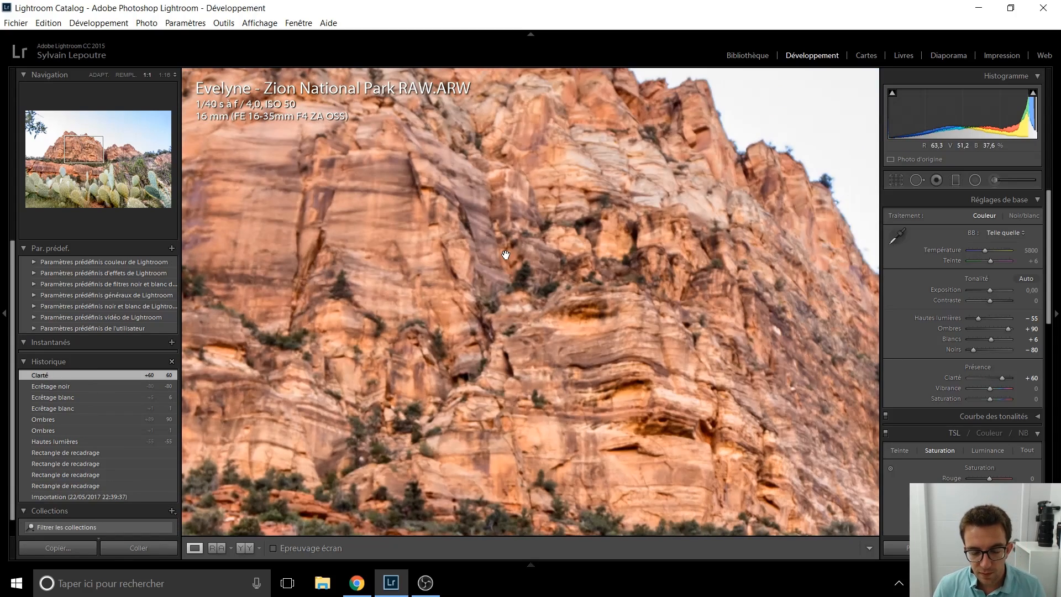
pyautogui.click(505, 254)
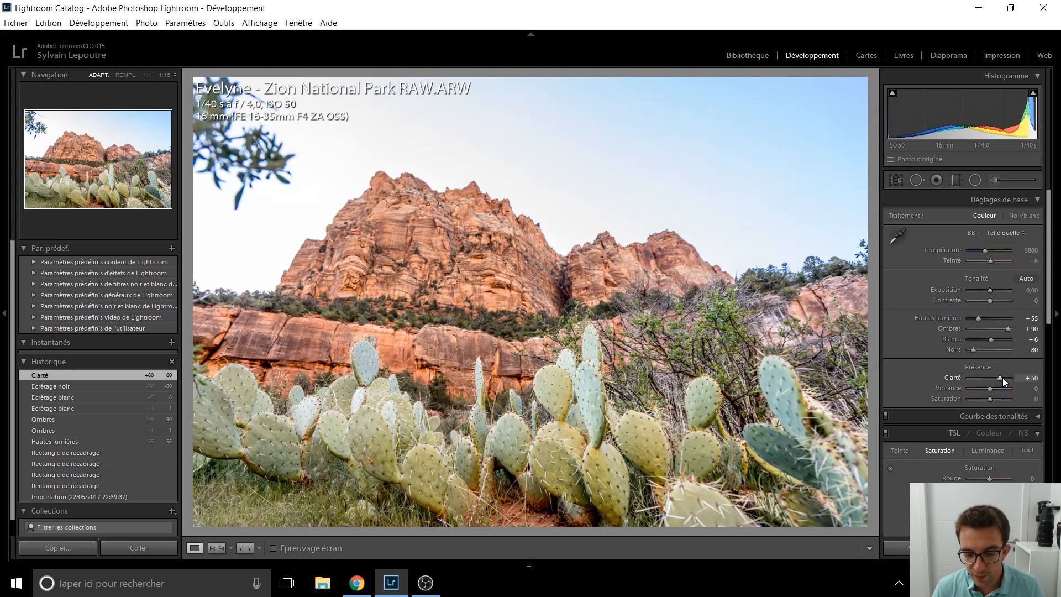
pyautogui.moveTo(1002, 377); pyautogui.dragTo(1002, 378)
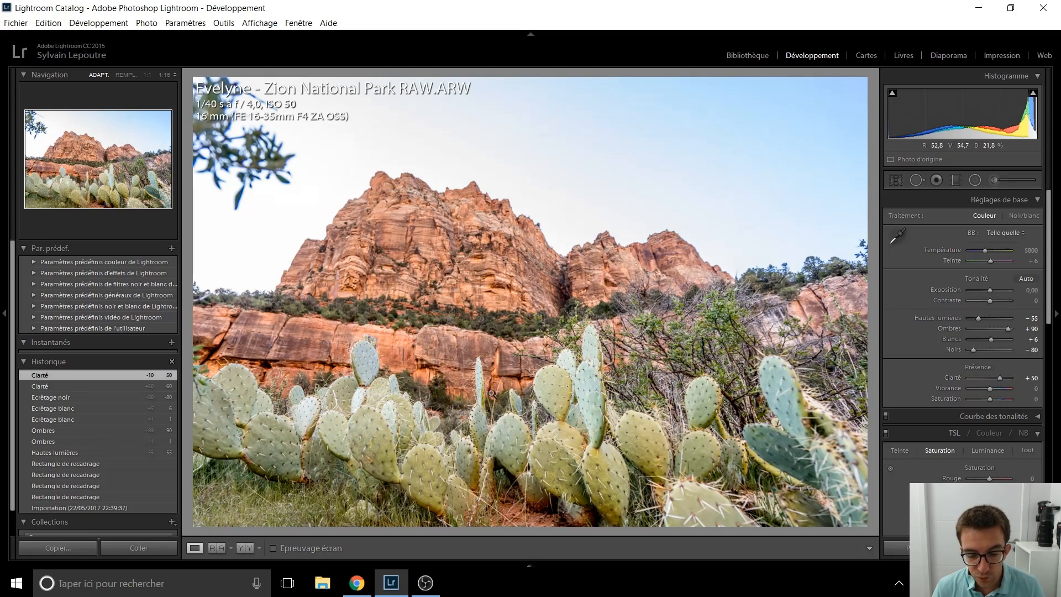
pyautogui.click(564, 387)
pyautogui.click(555, 380)
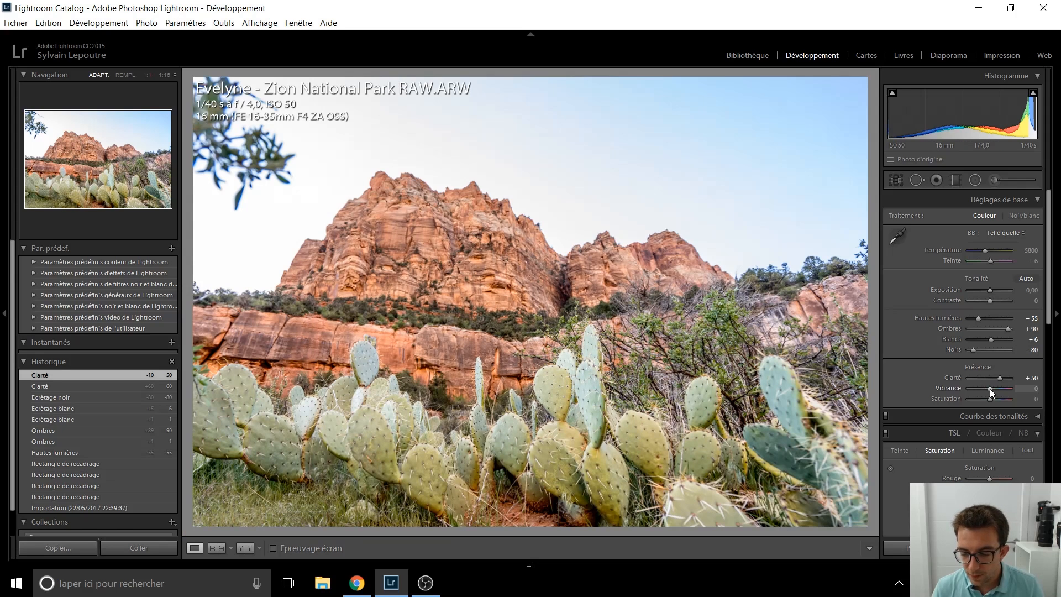
# - Raise Vibrance to +25 for the Zion photo
pyautogui.press('Up')
pyautogui.press('Up')
pyautogui.press('Up')
pyautogui.press('Up')
pyautogui.press('Up')
pyautogui.press('Up')
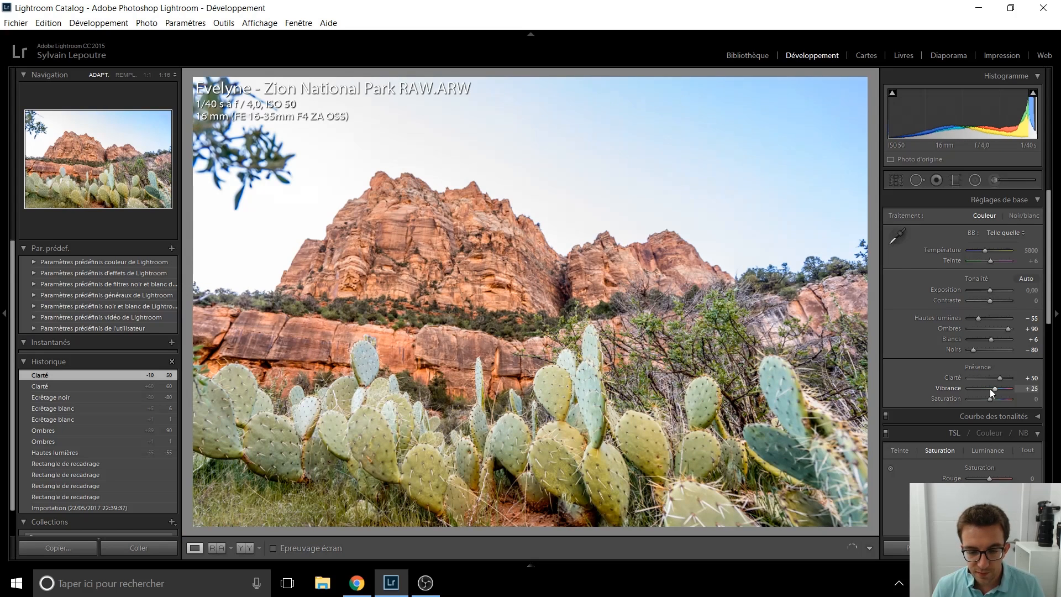
pyautogui.press('Down')
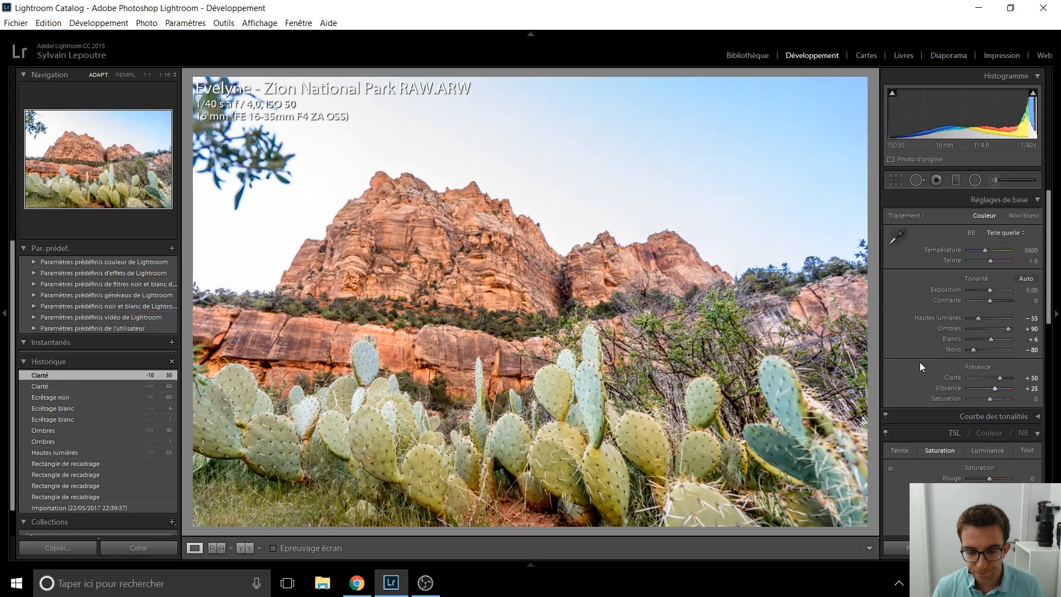
# - Try darker and lighter blues in the TSL luminance settings and set Bleu to +30
pyautogui.scroll(-2, 920, 363)
pyautogui.click(978, 381)
pyautogui.press('Down')
pyautogui.press('Down')
pyautogui.press('Down')
pyautogui.press('Down')
pyautogui.press('Down')
pyautogui.press('Up')
pyautogui.press('Up')
pyautogui.press('Up')
pyautogui.press('Up')
pyautogui.press('Up')
pyautogui.press('Up')
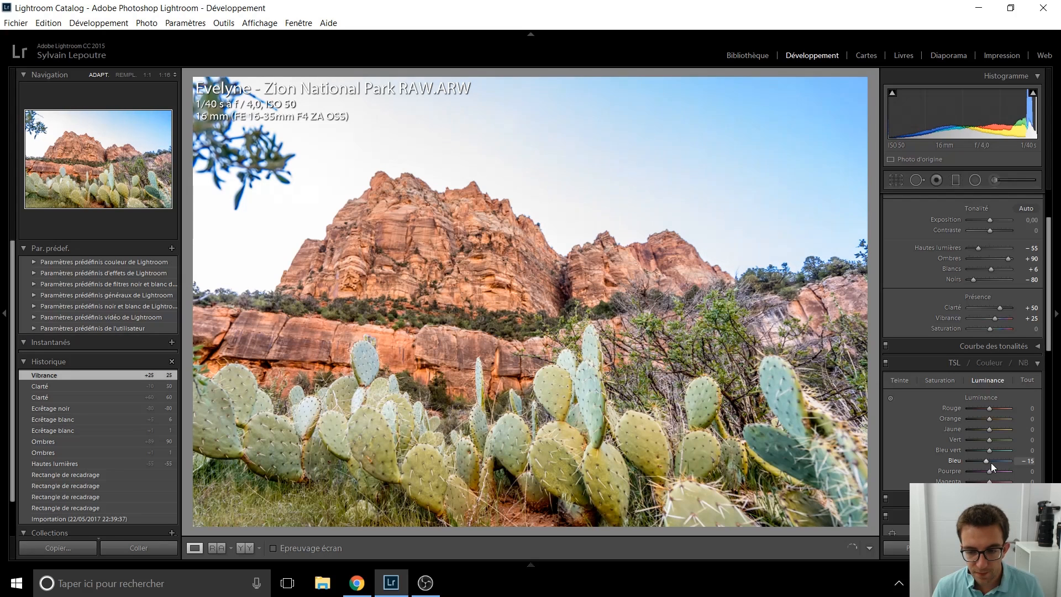
pyautogui.press('Up')
pyautogui.press('Up')
pyautogui.press('Up')
pyautogui.press('Up')
pyautogui.press('Up')
pyautogui.press('Up')
pyautogui.press('Up')
pyautogui.press('Up')
pyautogui.press('Up')
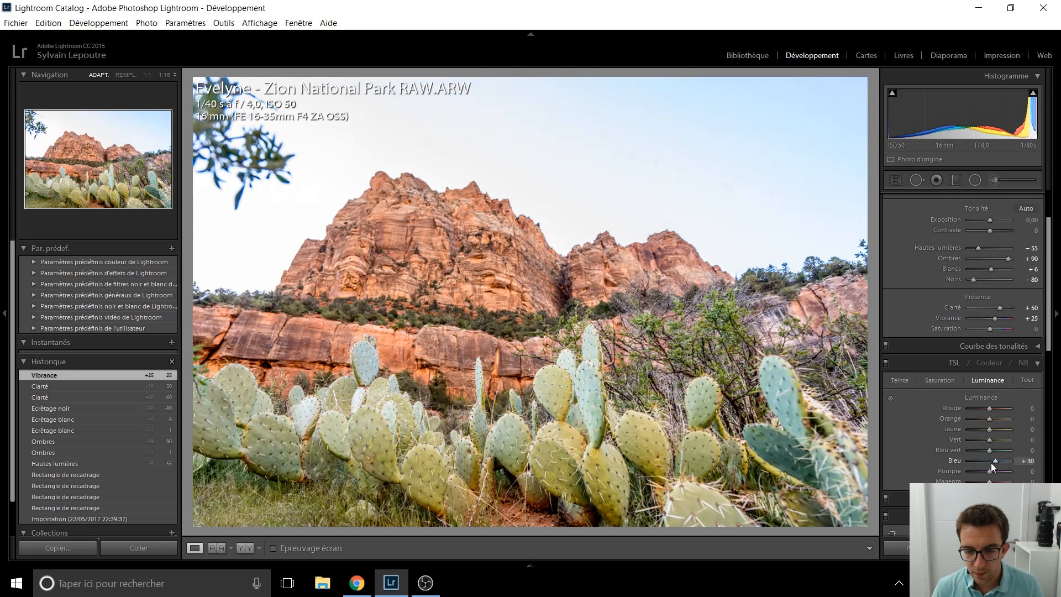
pyautogui.press('Down')
pyautogui.press('Down')
pyautogui.press('Down')
pyautogui.press('Down')
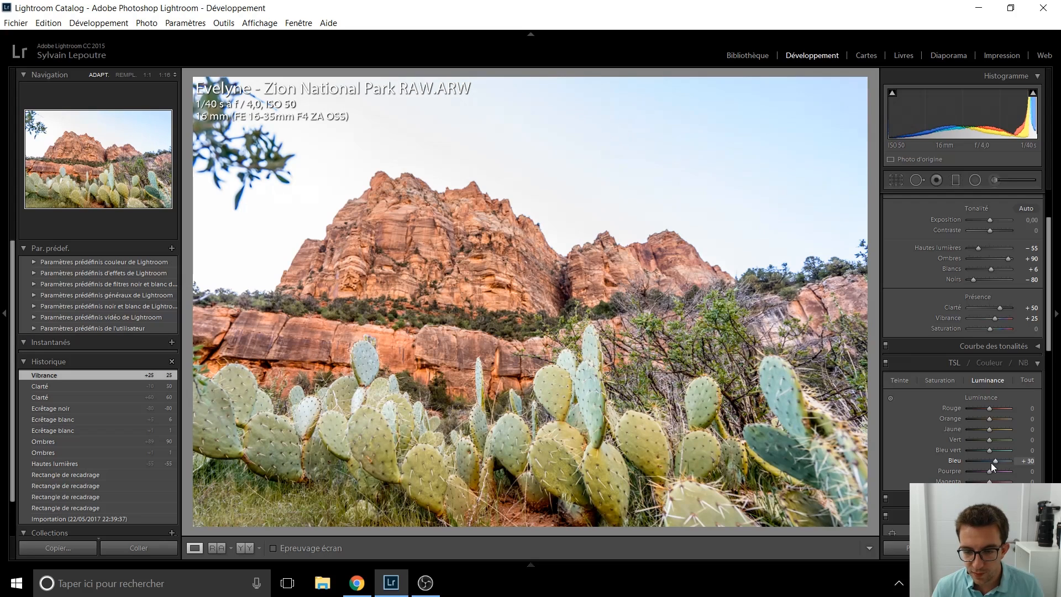
# - Set the Netteté Gain to 60 and the post-crop vignette Gain to −5
pyautogui.click(941, 381)
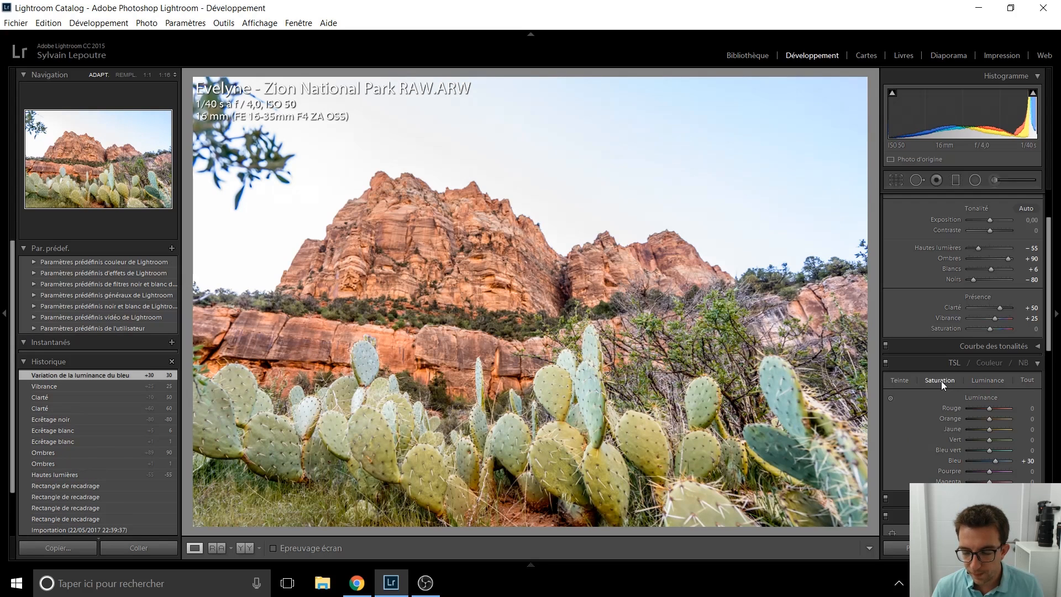
pyautogui.scroll(-5, 923, 303)
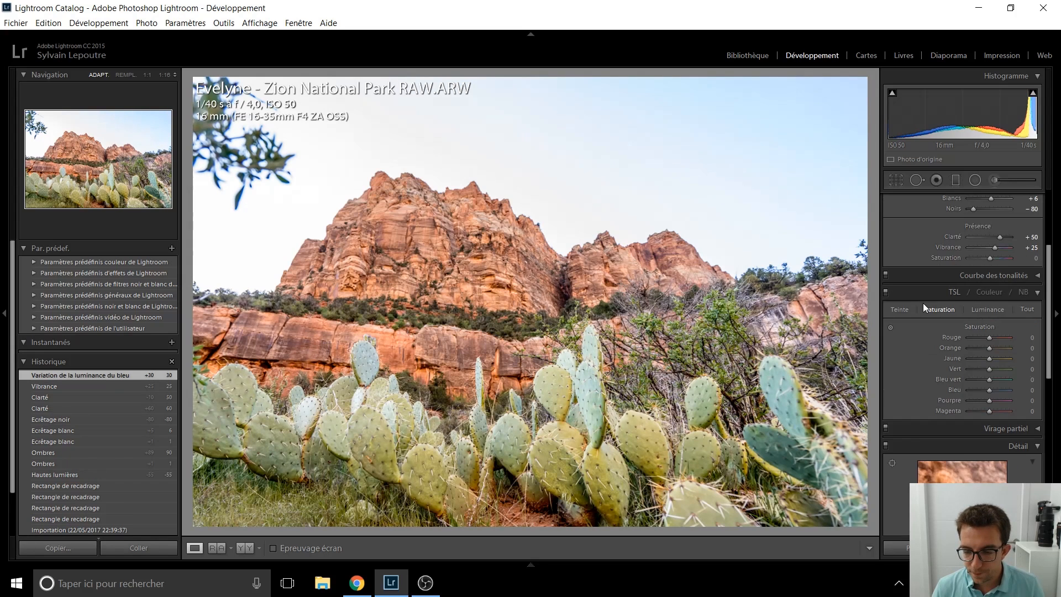
pyautogui.scroll(-4, 929, 307)
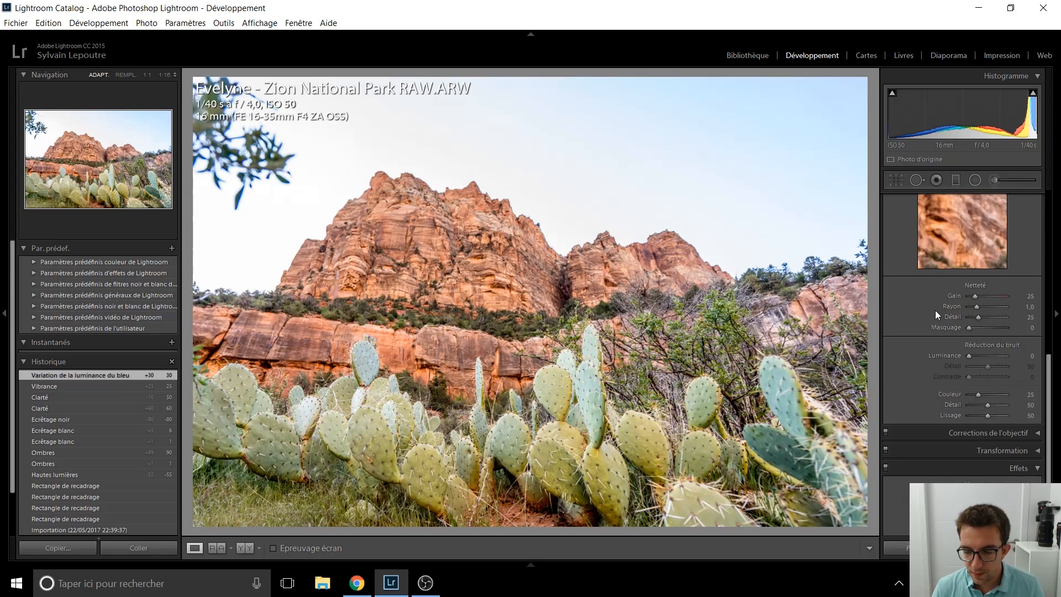
pyautogui.click(979, 297)
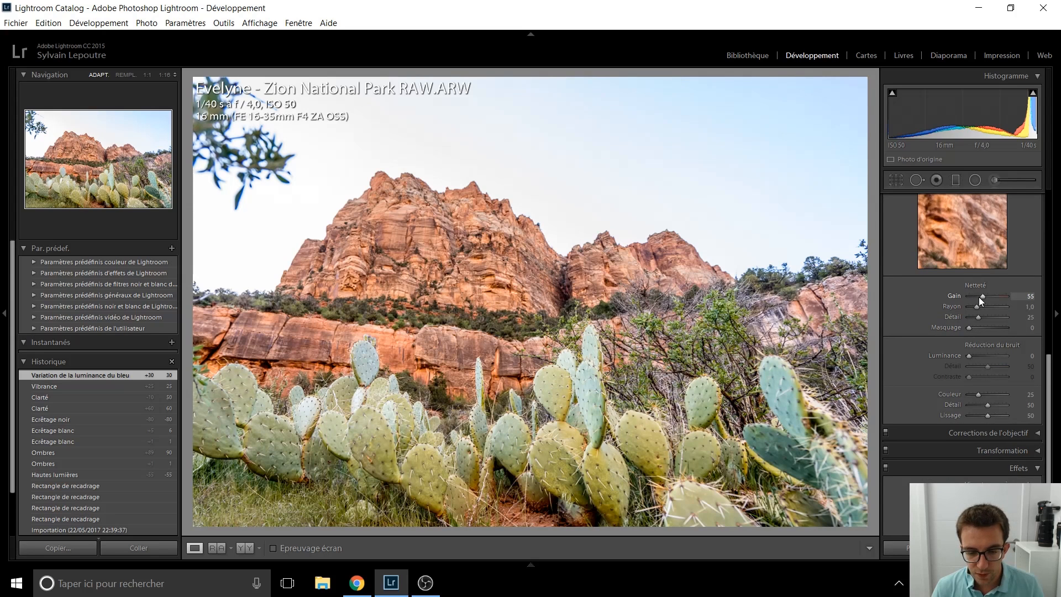
pyautogui.moveTo(980, 296); pyautogui.dragTo(982, 297)
pyautogui.scroll(-3, 927, 395)
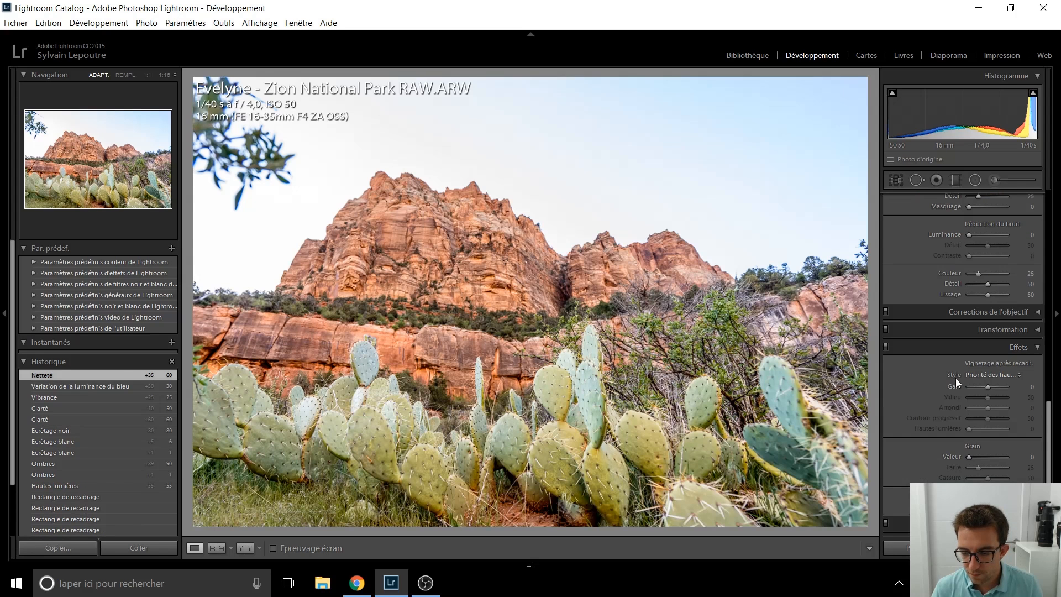
pyautogui.moveTo(987, 385); pyautogui.dragTo(986, 386)
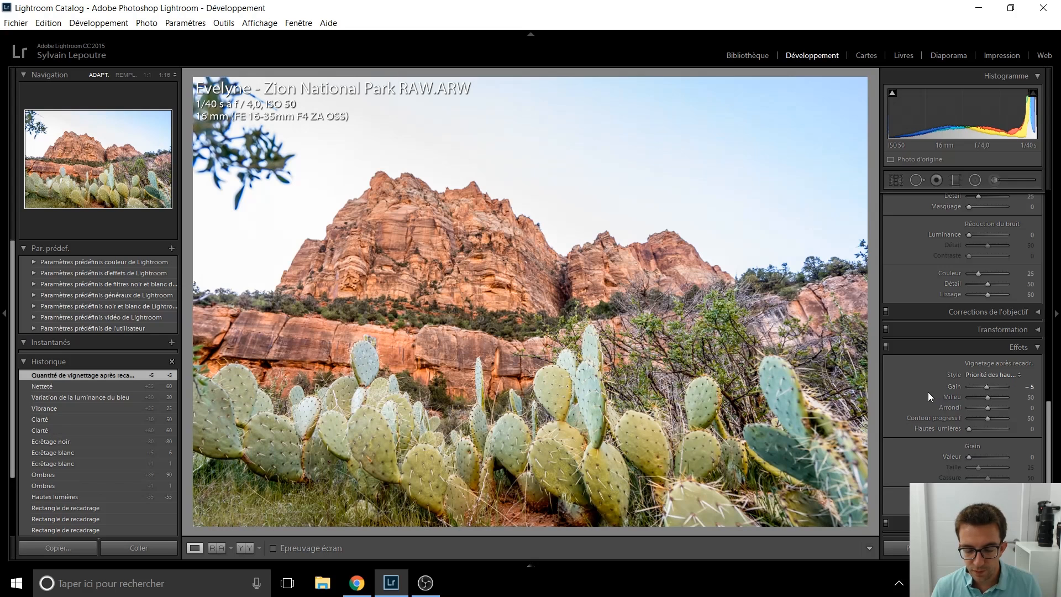
# - Lower Contraste to −30 in the basic tone settings
pyautogui.scroll(10, 928, 392)
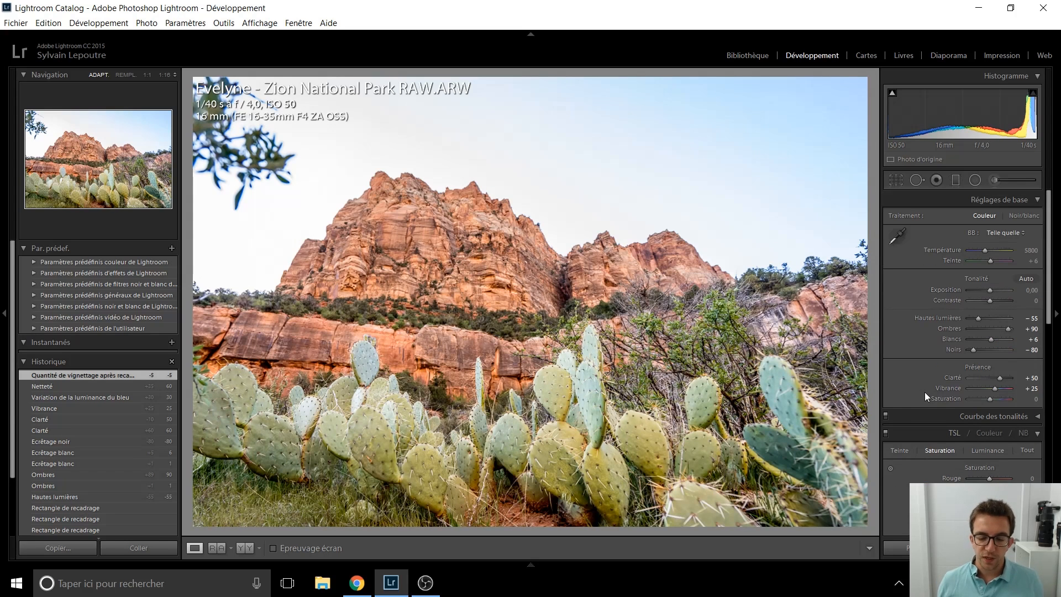
pyautogui.hotkey('shift', 'Down')
pyautogui.press('Down')
pyautogui.press('Down')
pyautogui.press('Down')
pyautogui.press('Down')
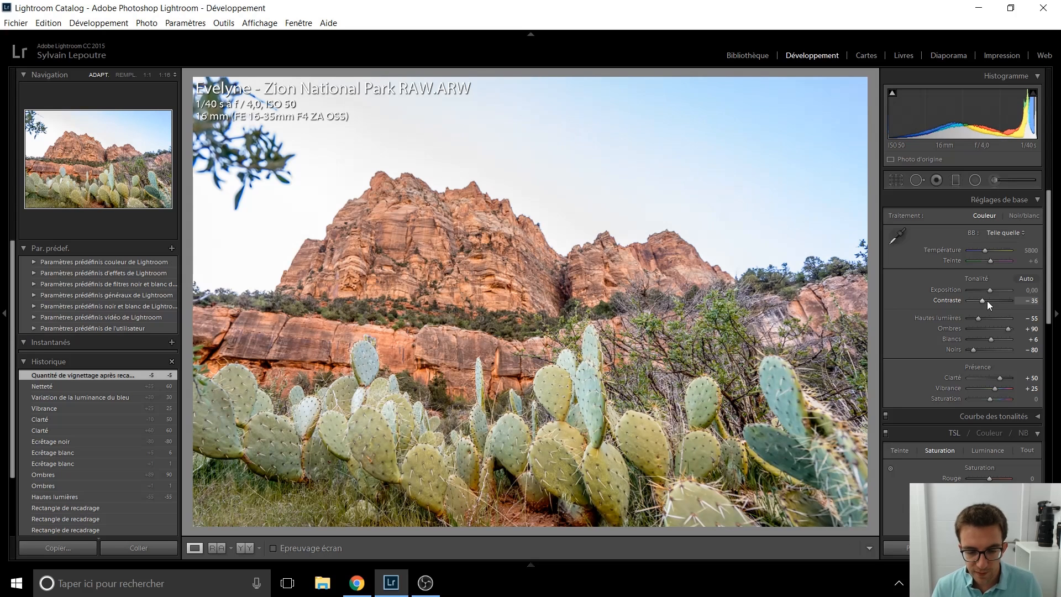
pyautogui.press('Up')
pyautogui.press('Up')
pyautogui.press('Up')
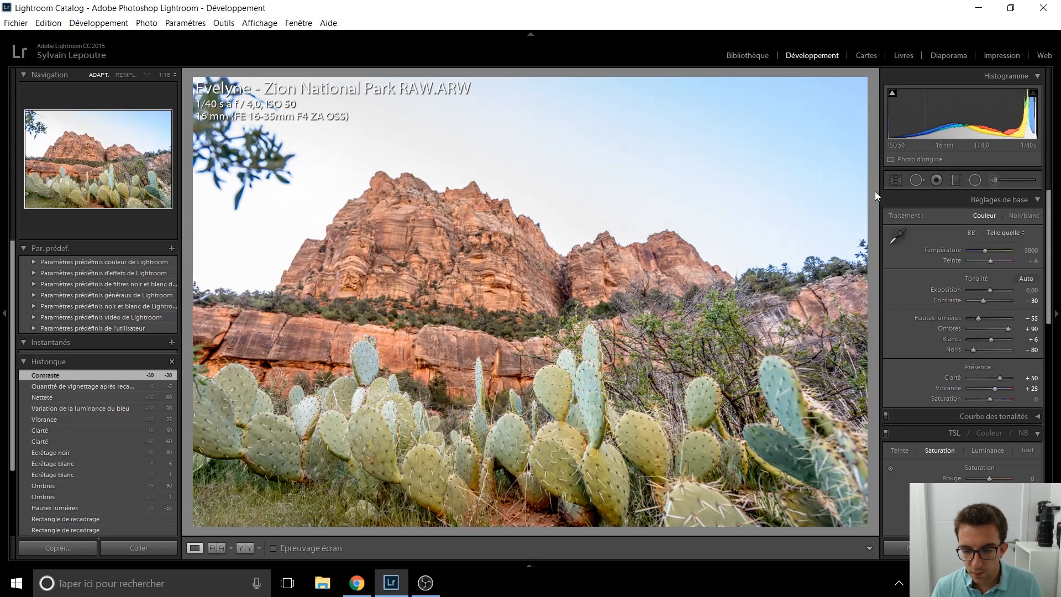
# - Tighten the crop slightly, trimming the photo's top and right edges, and apply it
pyautogui.click(896, 180)
pyautogui.moveTo(804, 119); pyautogui.dragTo(791, 119)
pyautogui.press('Return')
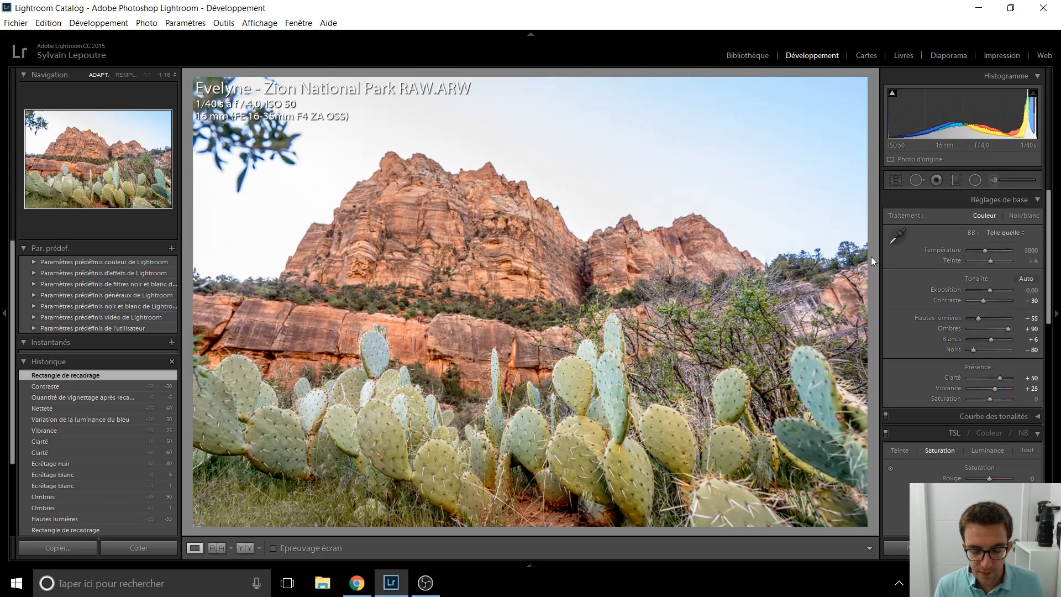
# - Compare the edited RAW with the JPG version of the Zion photo and examine the cliff's detail at 1:1
pyautogui.press('Left')
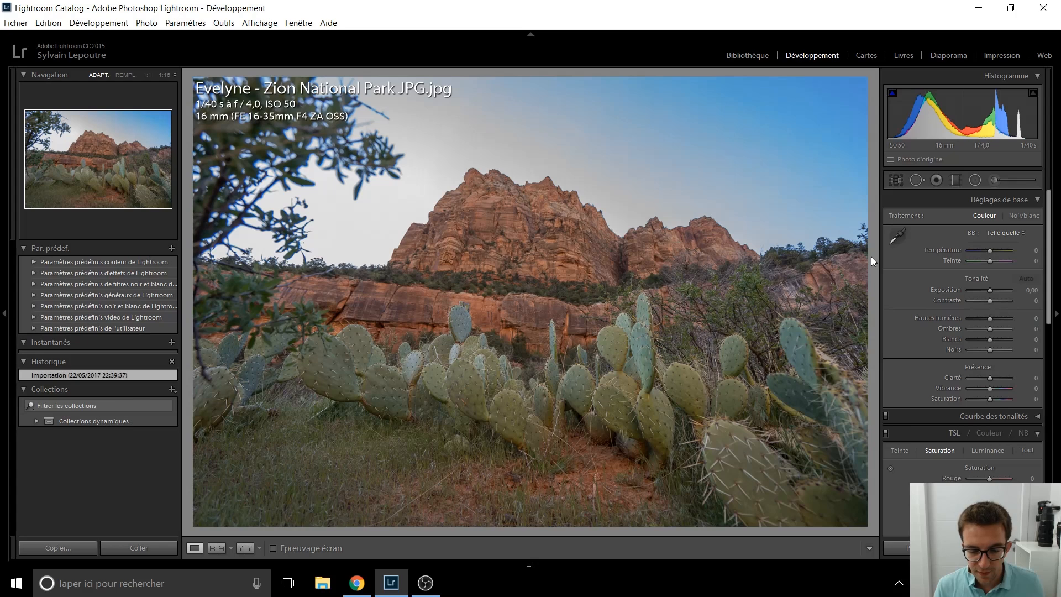
pyautogui.press('Right')
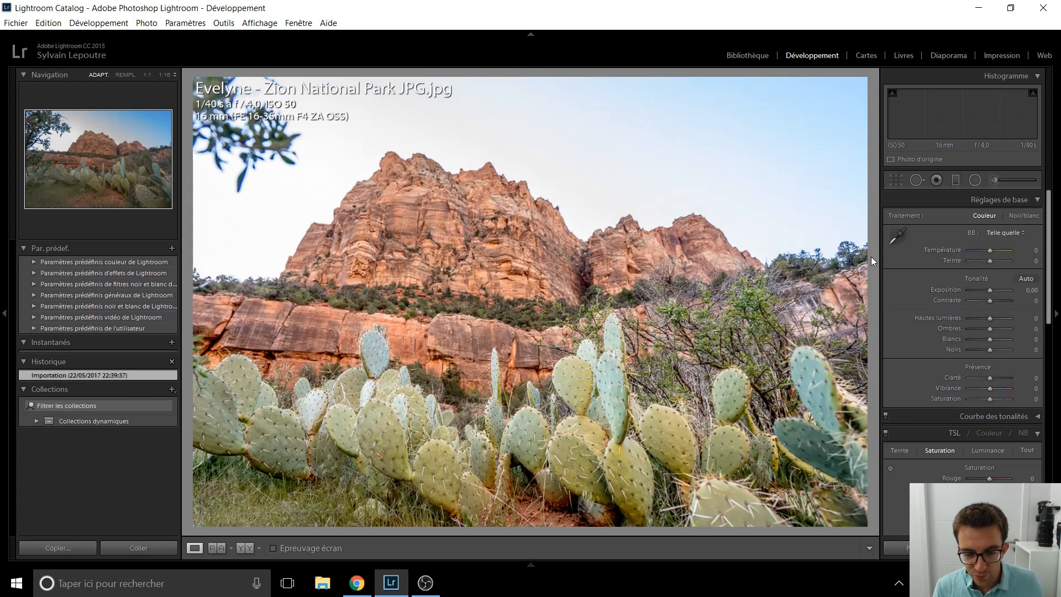
pyautogui.press('Left')
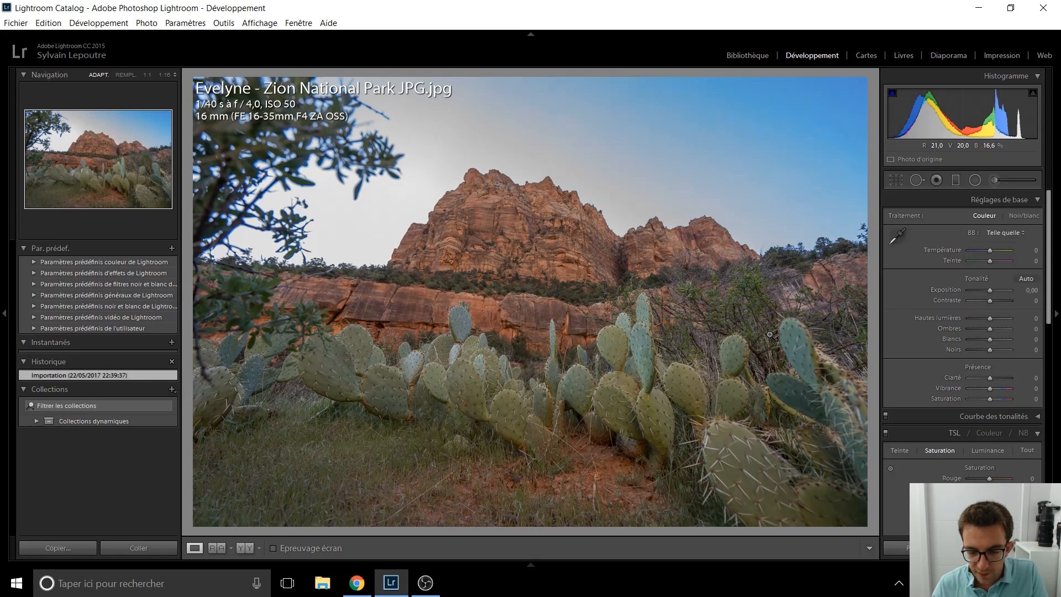
pyautogui.press('Right')
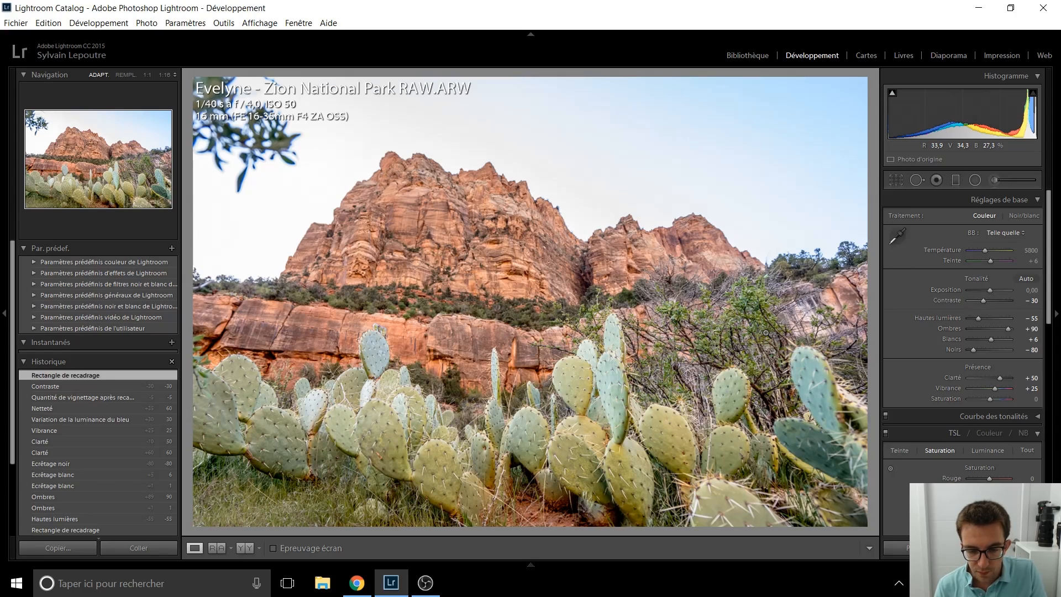
pyautogui.click(424, 211)
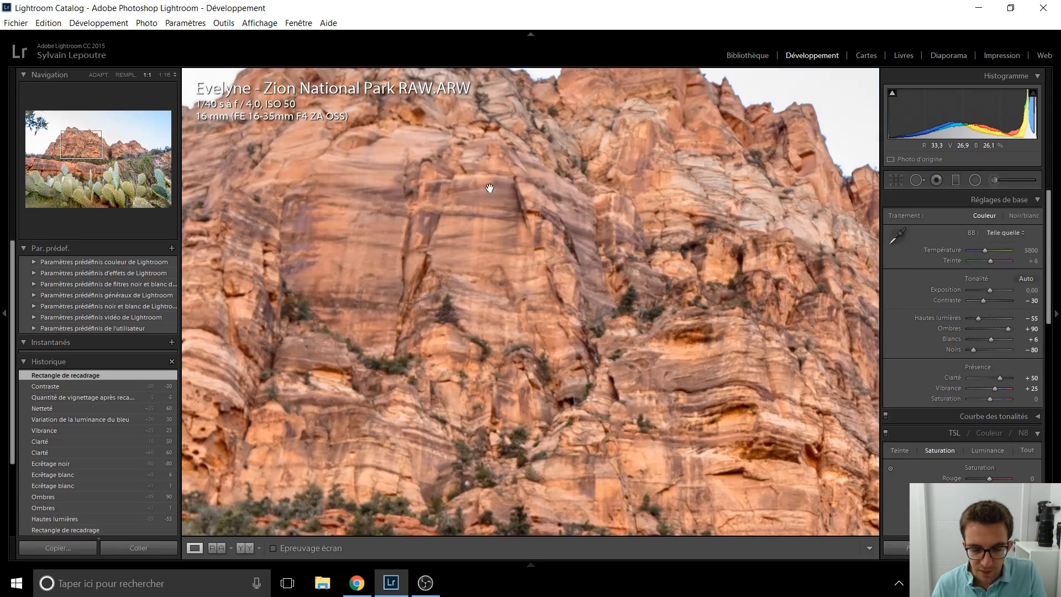
pyautogui.click(531, 241)
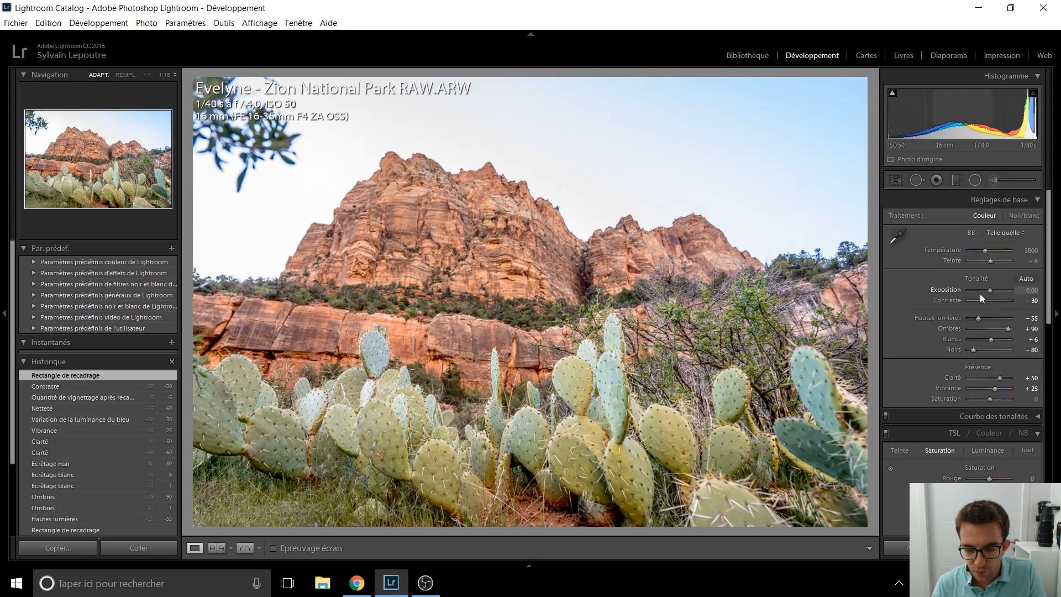
# - Lower Contraste further to −60 on the edited RAW
pyautogui.press('Down')
pyautogui.press('Down')
pyautogui.press('Down')
pyautogui.press('Down')
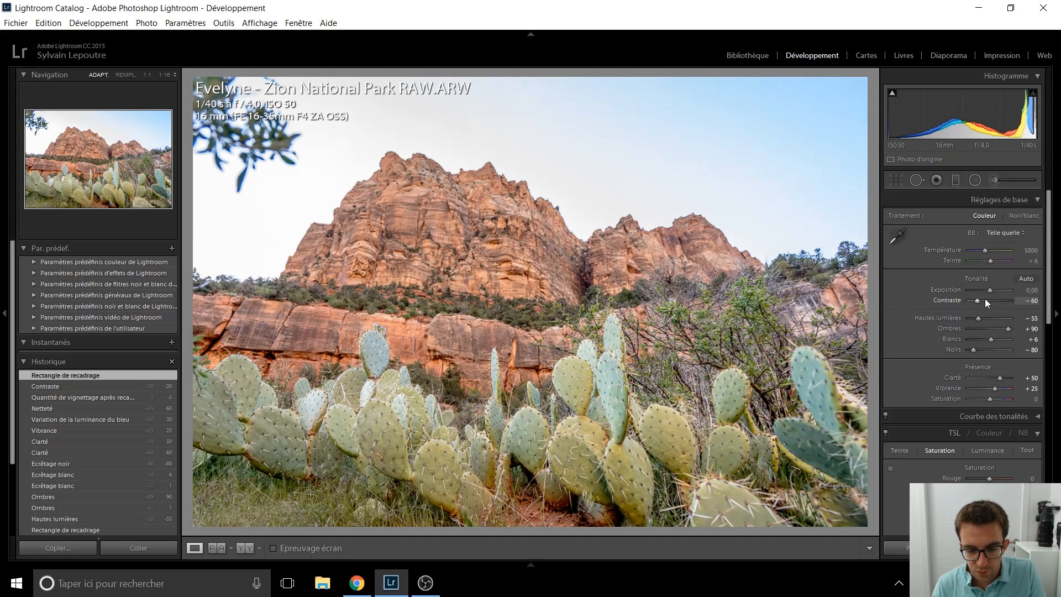
# - Set Contraste to −55 and Saturation to +10 on the edited Zion RAW
pyautogui.moveTo(985, 299); pyautogui.dragTo(985, 301)
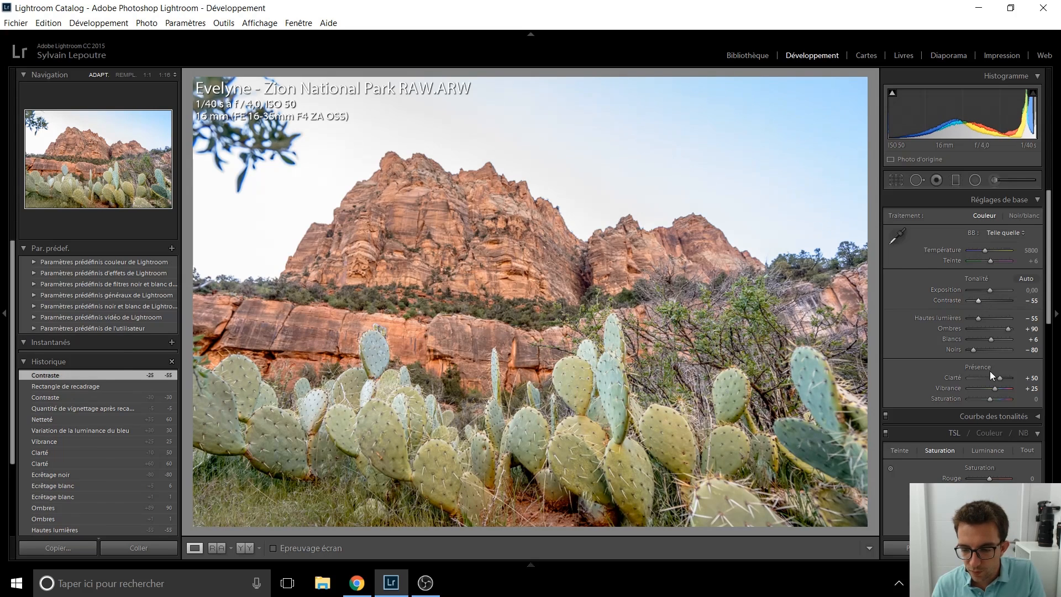
pyautogui.moveTo(990, 398); pyautogui.dragTo(993, 398)
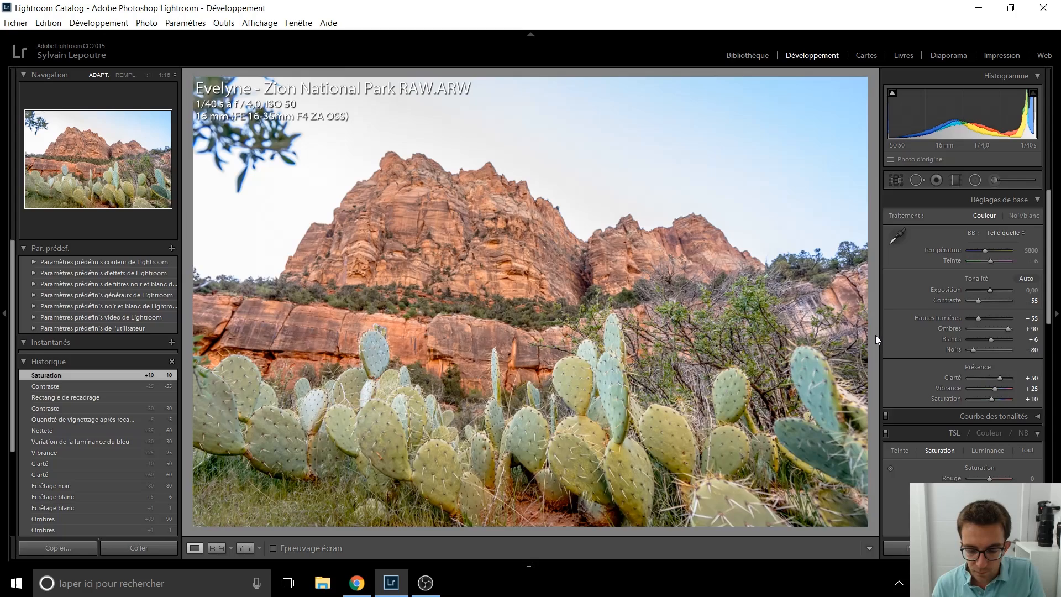
# - Compare the edited Zion RAW repeatedly with its JPG version, and open the following photo, "Miroir ô mon beau miroir"
pyautogui.press('Right')
pyautogui.press('Left')
pyautogui.press('Left')
pyautogui.press('Right')
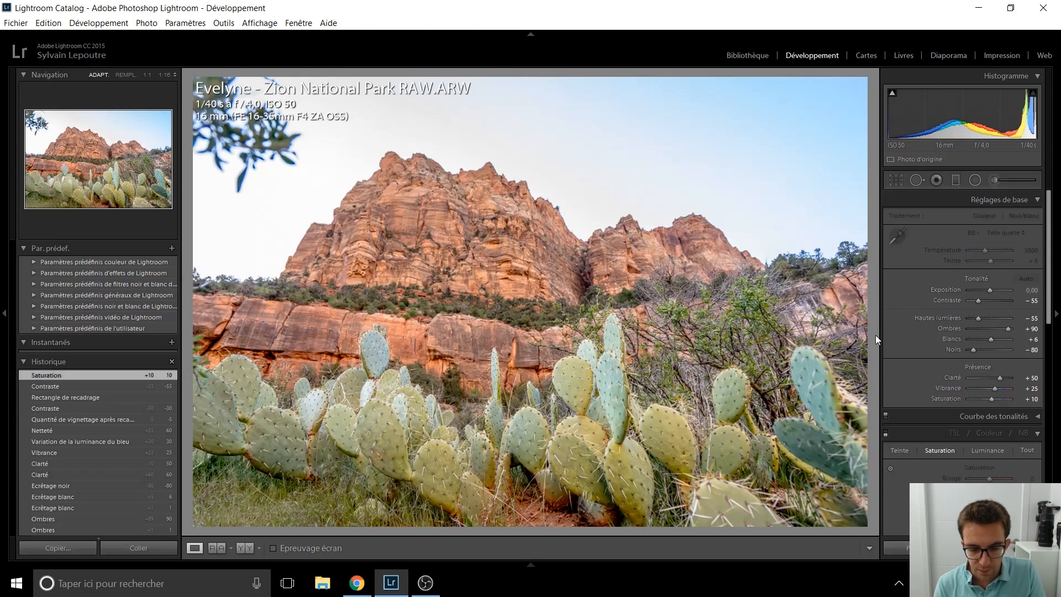
pyautogui.press('Left')
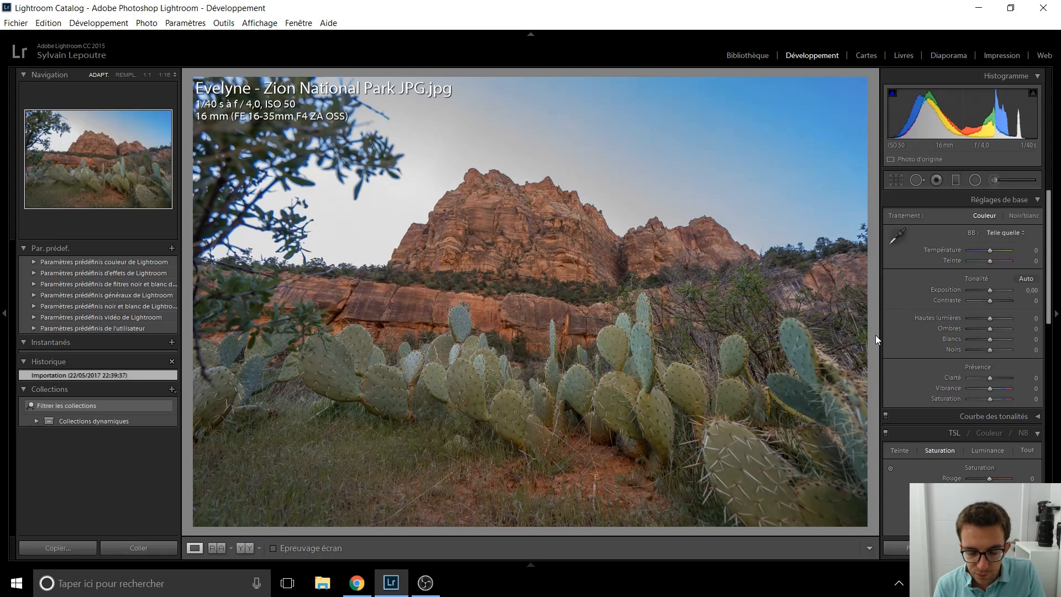
pyautogui.press('Right')
pyautogui.press('Left')
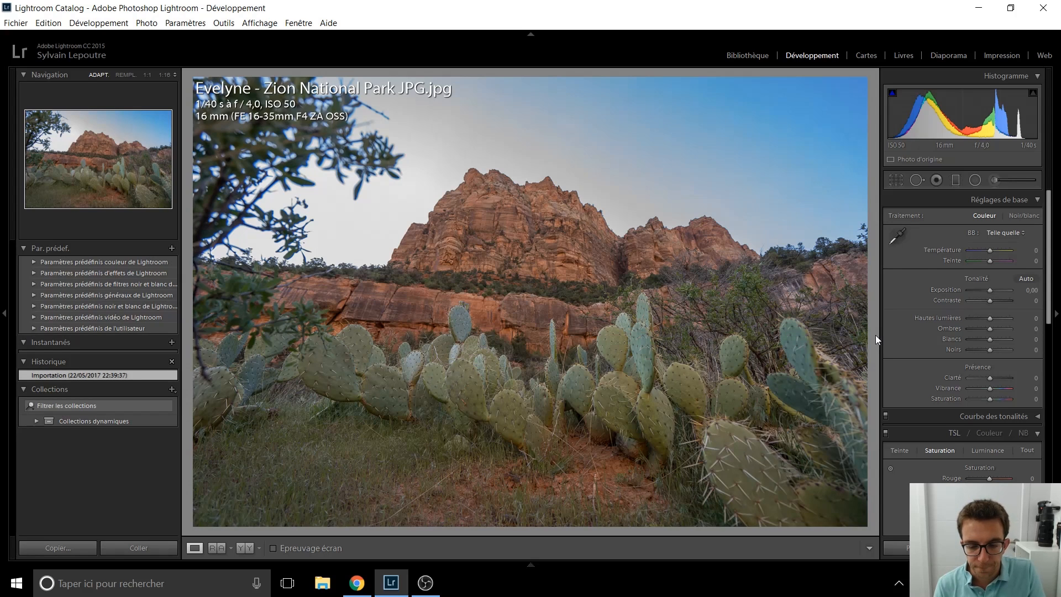
pyautogui.press('Right')
pyautogui.press('Right')
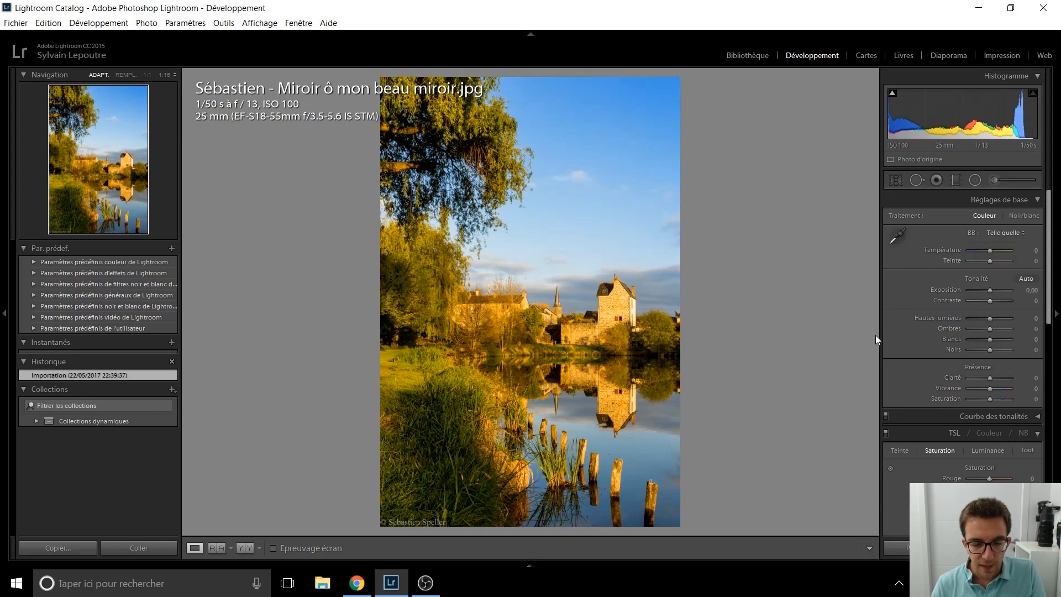
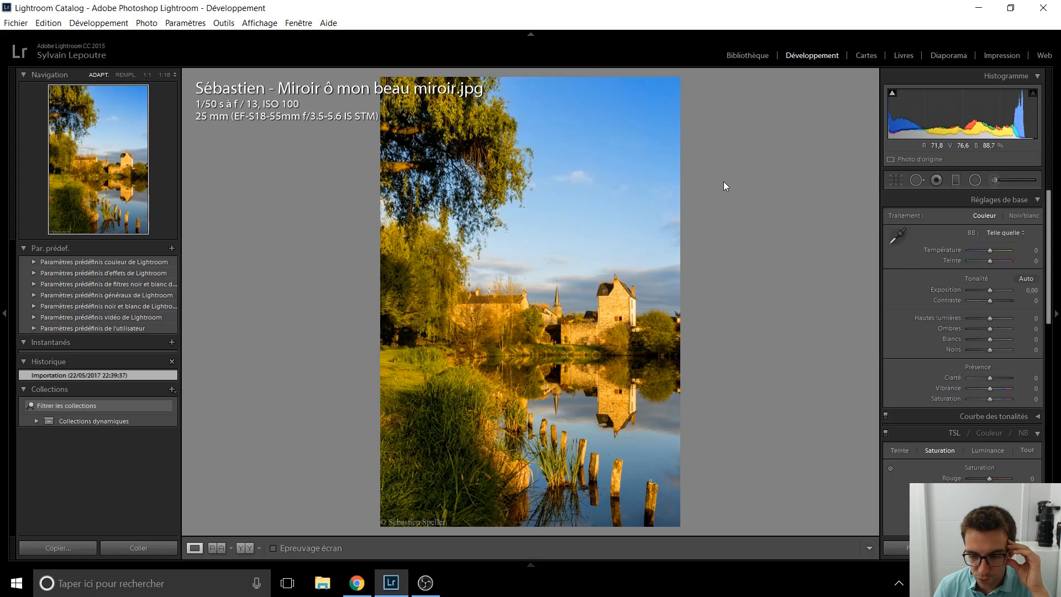
# - Crop the lake photo with the aspect ratio unlocked, trimming the upper part and narrow strips from both sides
pyautogui.click(892, 178)
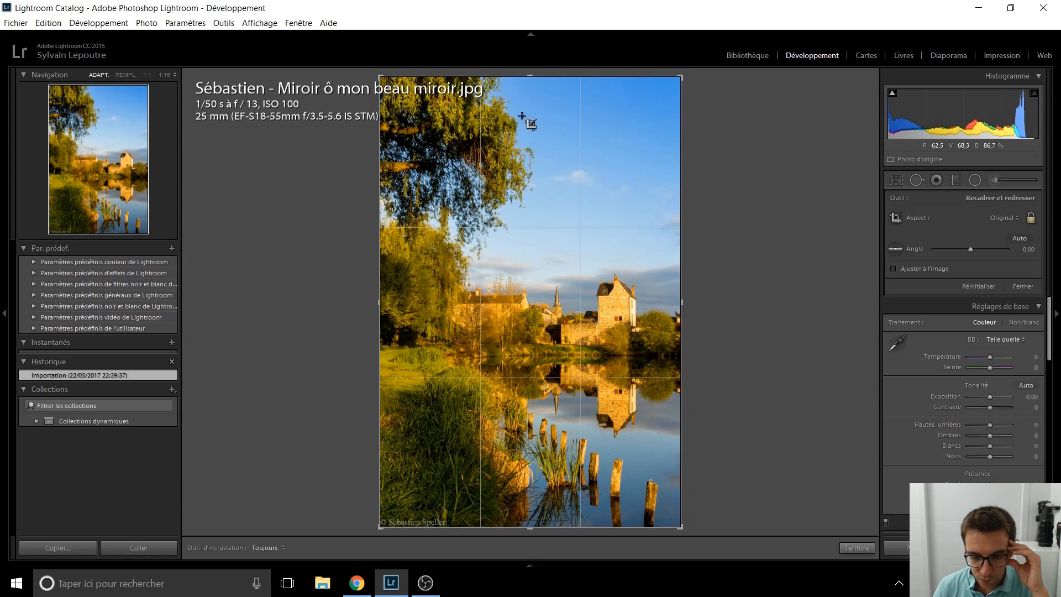
pyautogui.click(1031, 218)
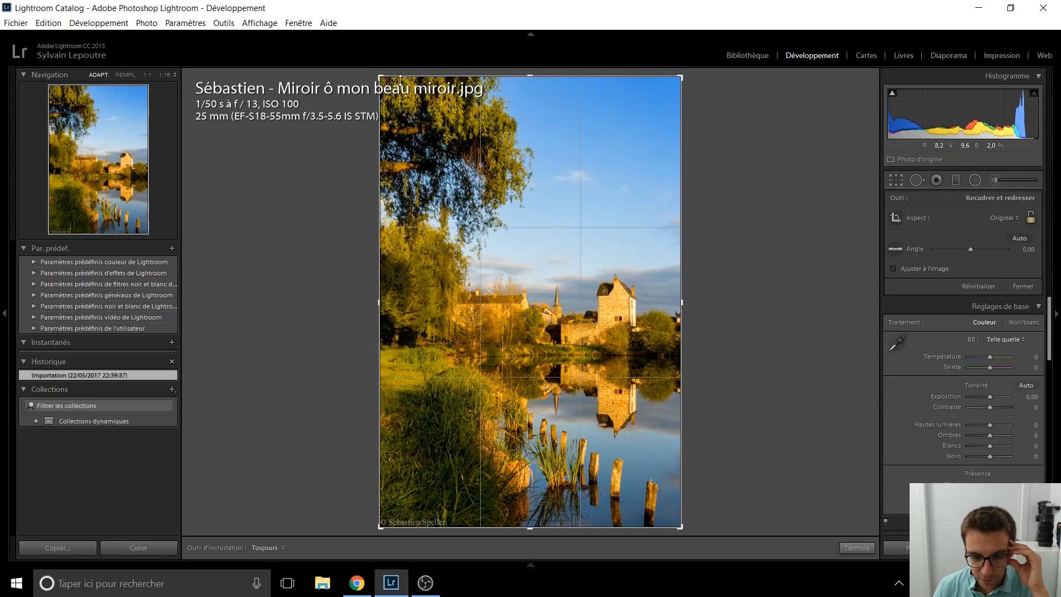
pyautogui.moveTo(379, 302); pyautogui.dragTo(396, 304)
pyautogui.moveTo(534, 75); pyautogui.dragTo(541, 149)
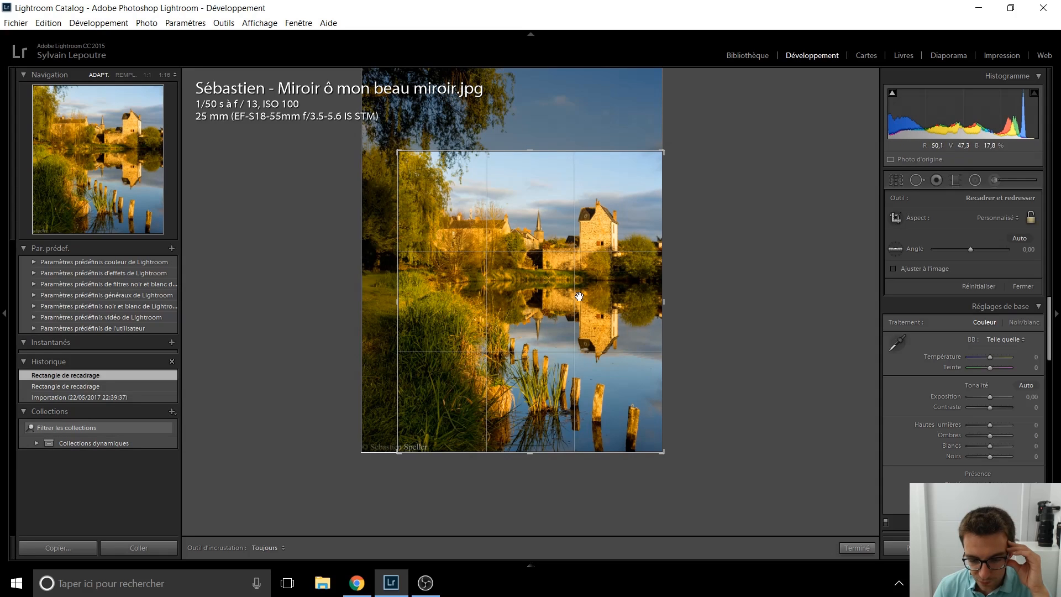
pyautogui.moveTo(535, 155); pyautogui.dragTo(536, 129)
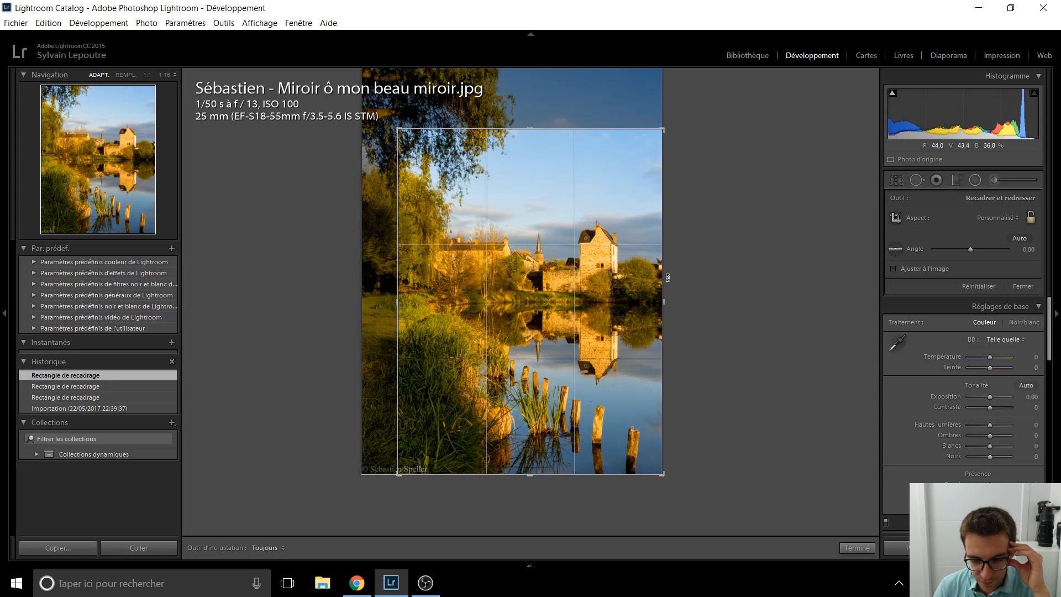
pyautogui.moveTo(666, 303); pyautogui.dragTo(663, 303)
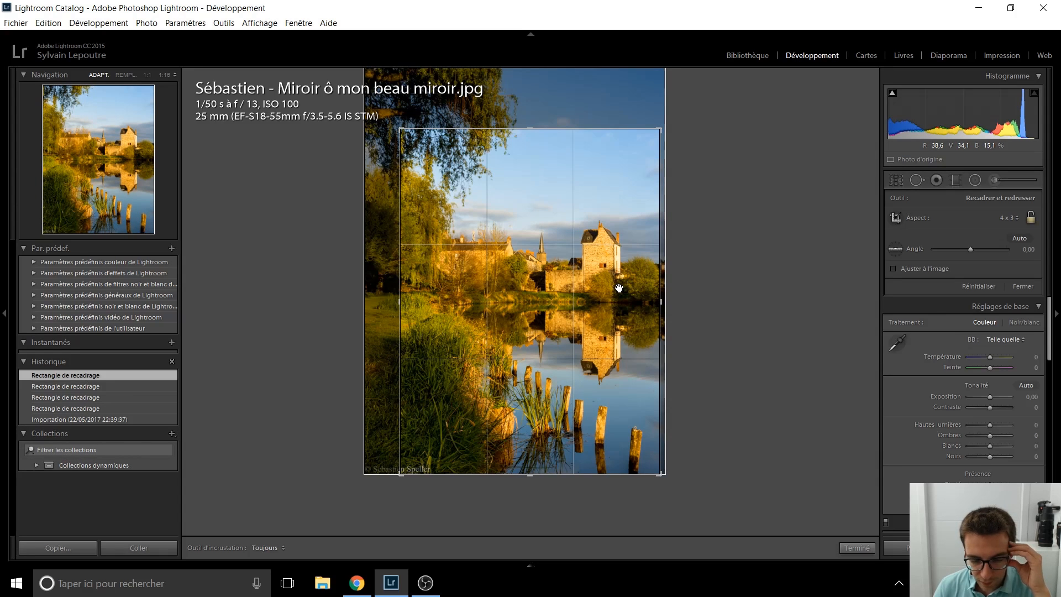
pyautogui.press('Return')
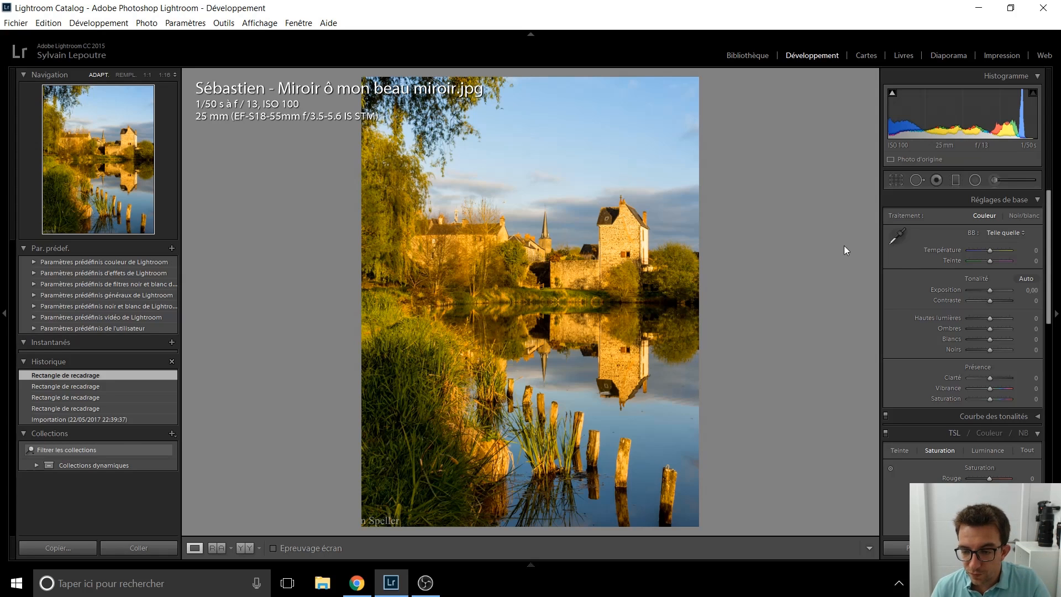
# - Inspect the stone house at 1:1, and set the photo's Whites (Blancs) to +11
pyautogui.click(621, 259)
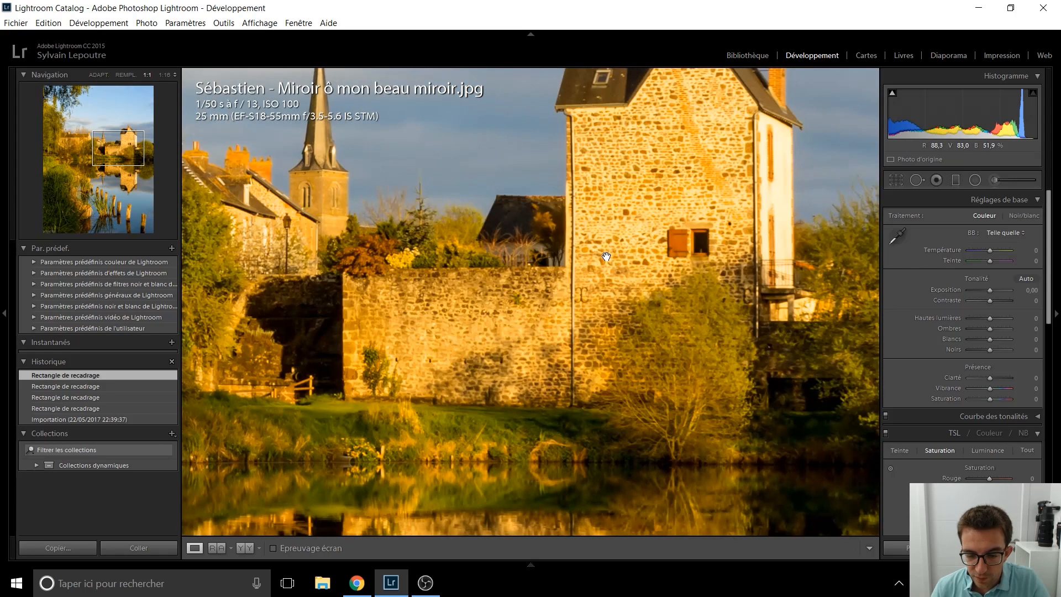
pyautogui.click(607, 256)
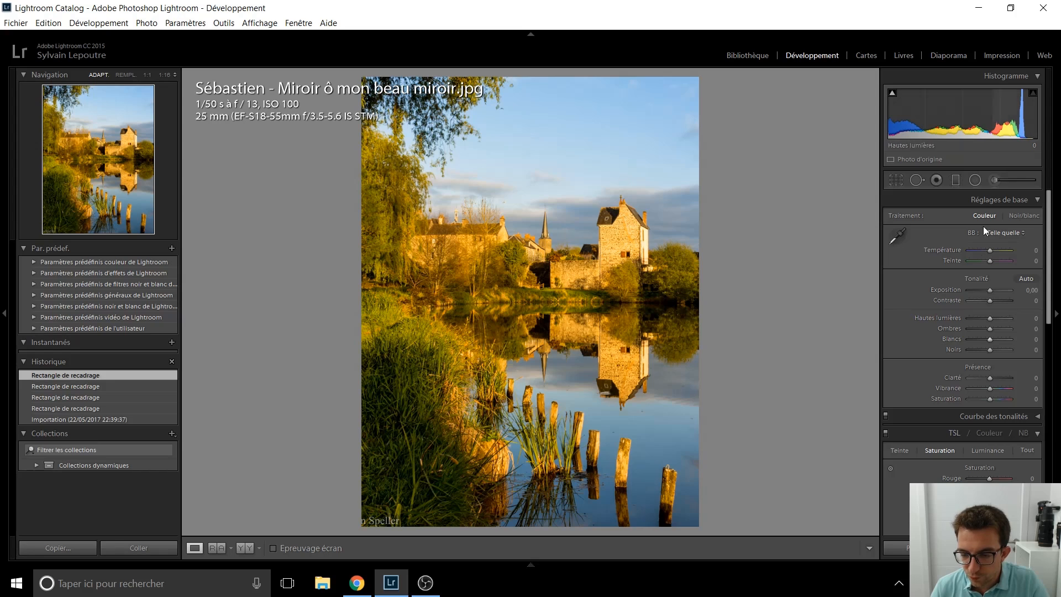
pyautogui.moveTo(989, 338); pyautogui.dragTo(996, 340)
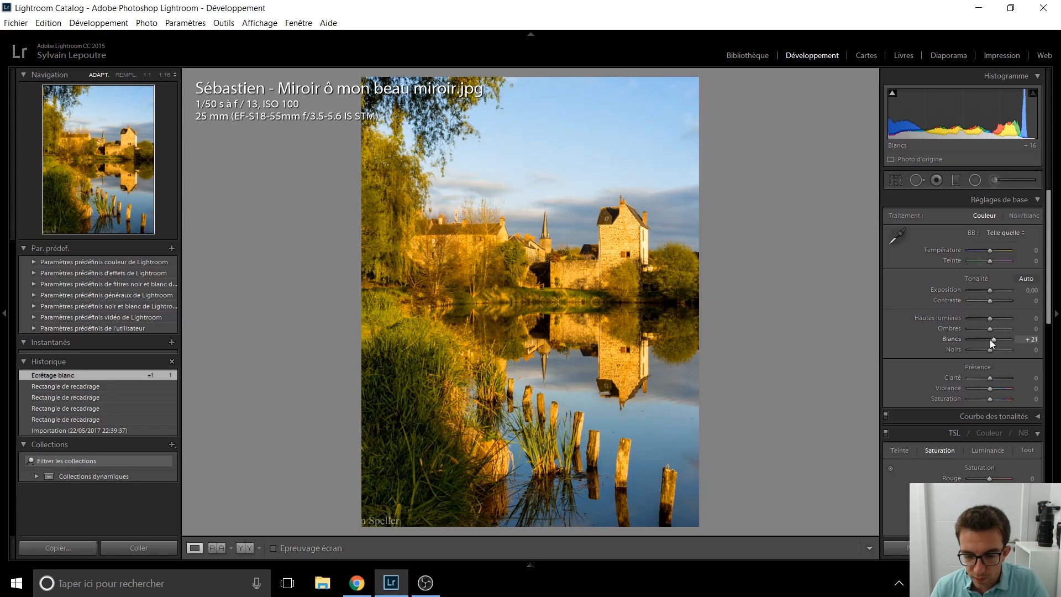
pyautogui.press('Up')
pyautogui.press('Up')
pyautogui.press('Up')
pyautogui.press('Down')
pyautogui.press('Down')
pyautogui.press('Down')
pyautogui.press('Down')
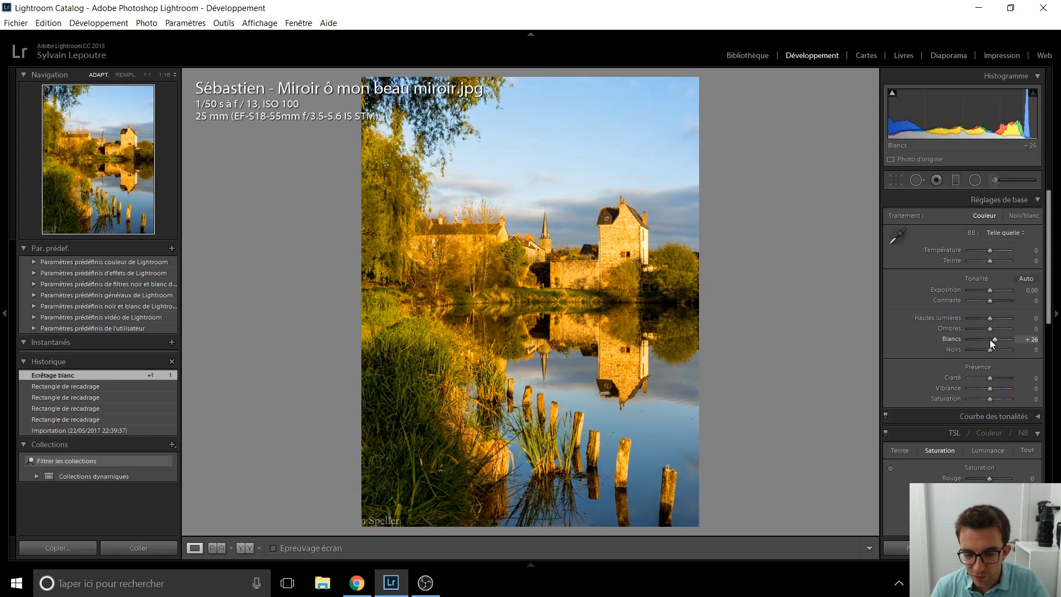
pyautogui.press('Down')
pyautogui.press('Down')
pyautogui.press('Down')
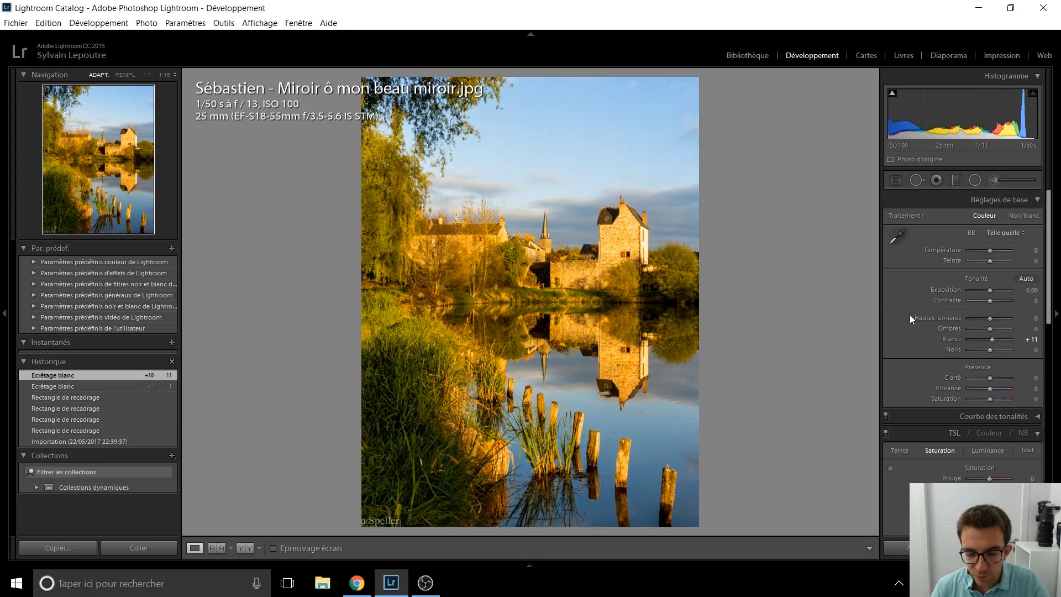
# - Set the sharpening amount (Netteté, Gain) to 58, judging the effect on the house at 1:1
pyautogui.scroll(-2, 909, 316)
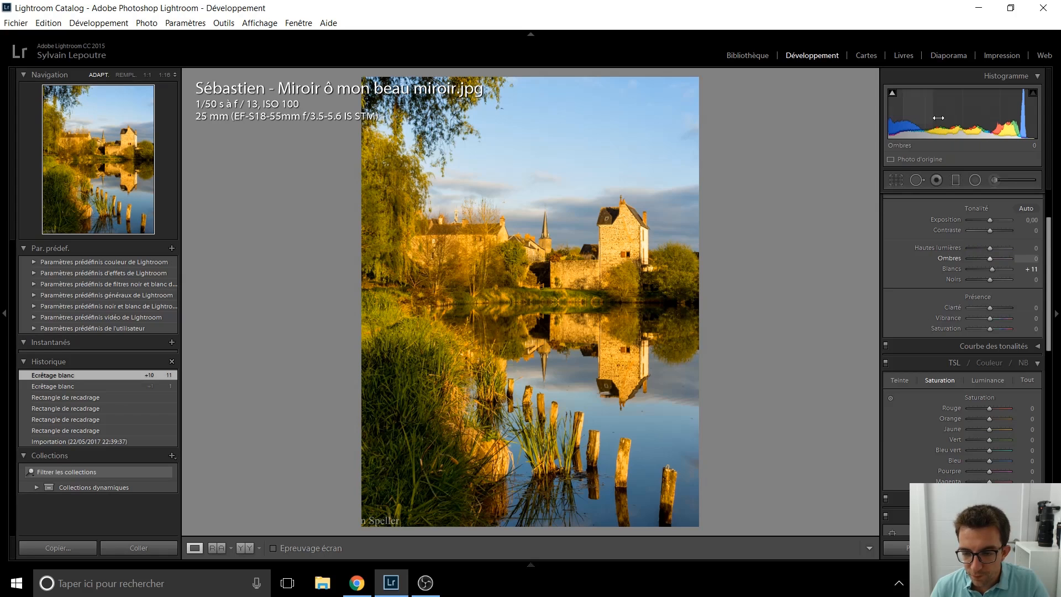
pyautogui.scroll(-4, 898, 261)
pyautogui.scroll(-4, 897, 265)
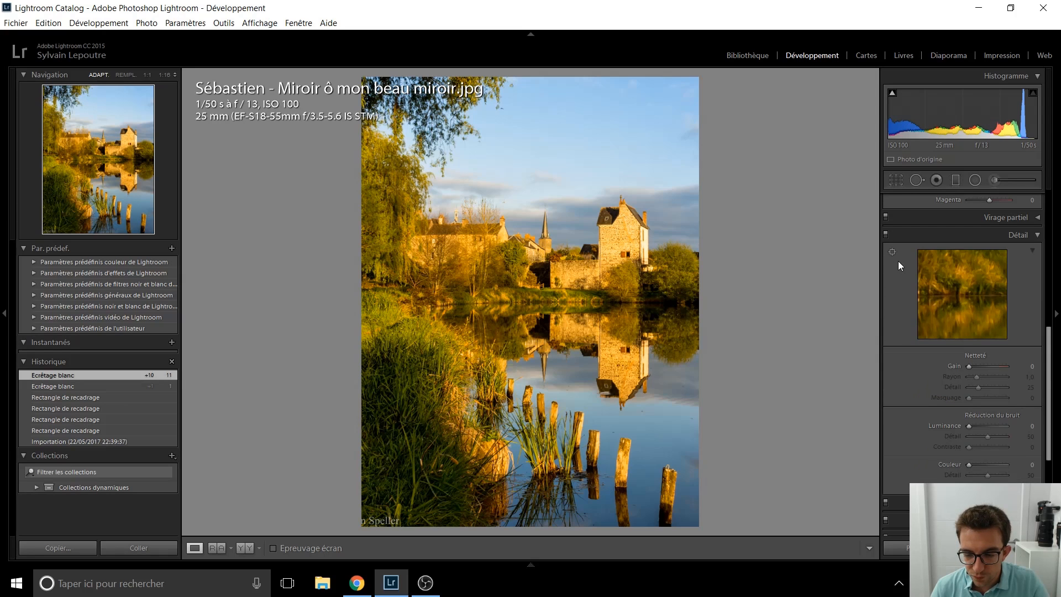
pyautogui.click(628, 245)
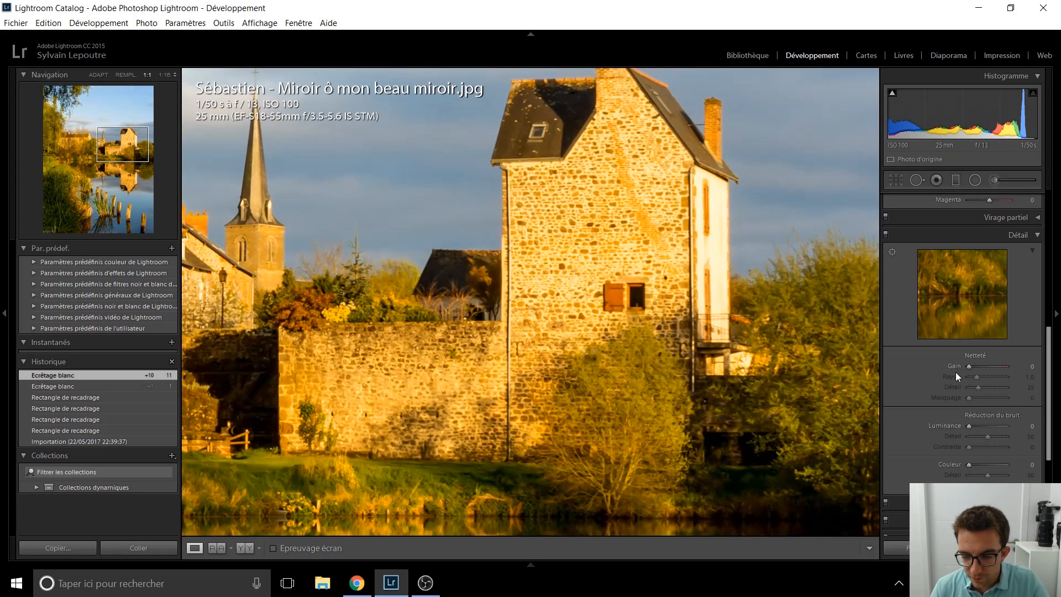
pyautogui.moveTo(970, 367); pyautogui.dragTo(977, 367)
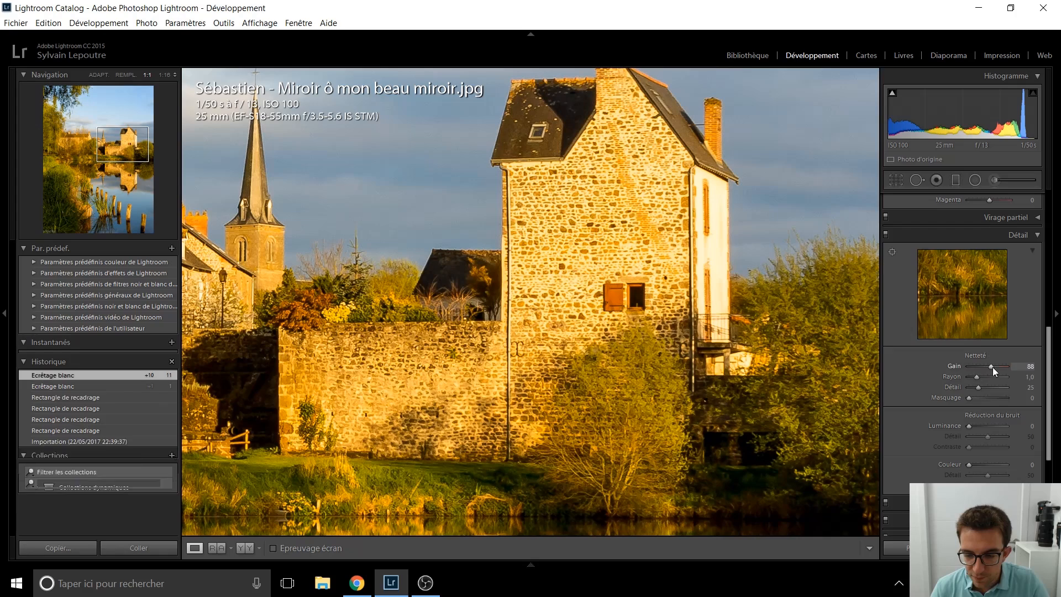
pyautogui.press('Down')
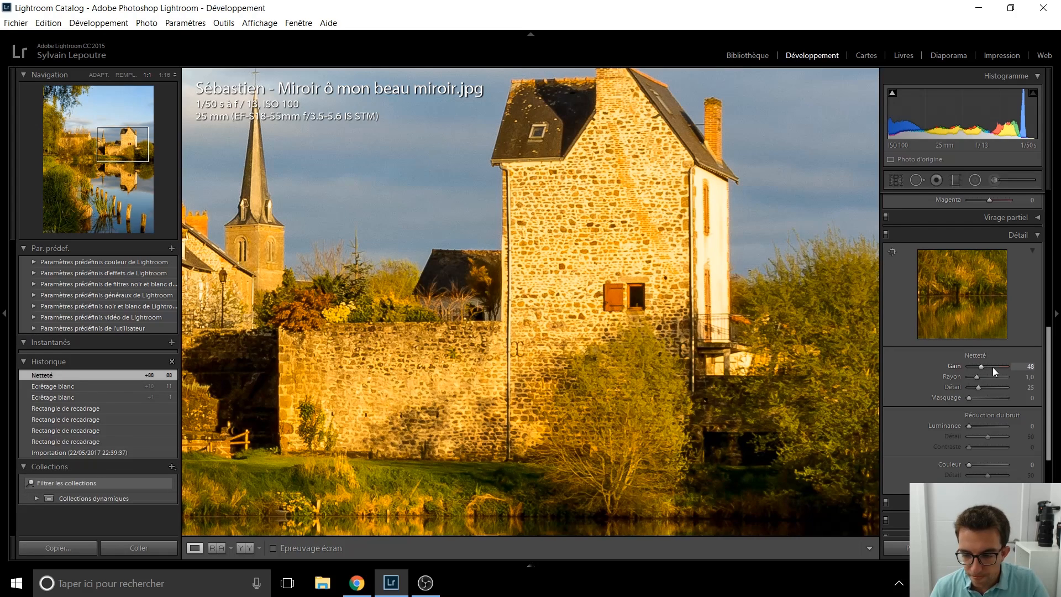
pyautogui.press('Up')
pyautogui.click(733, 304)
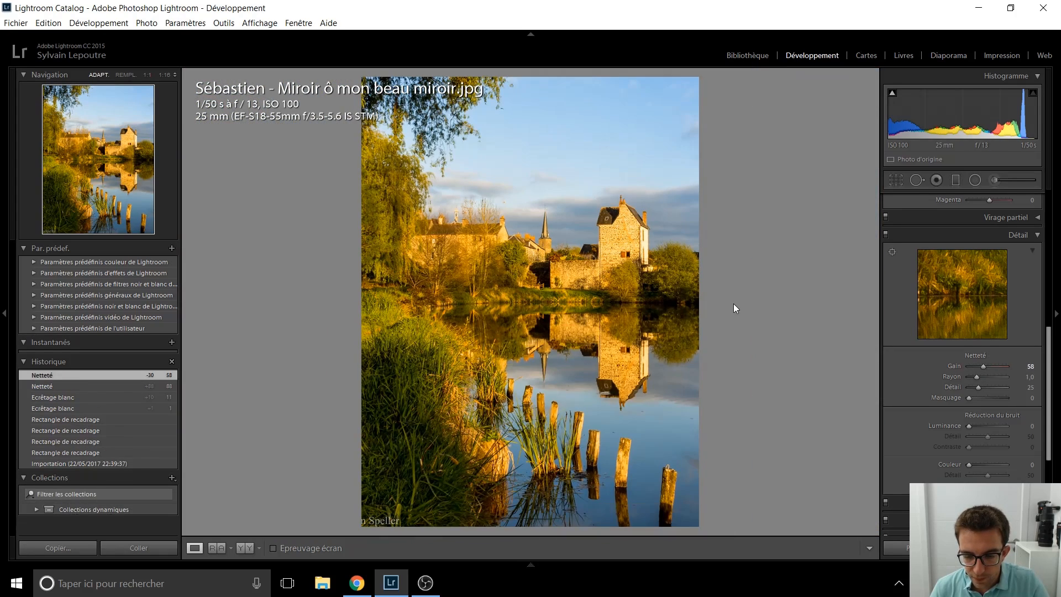
pyautogui.scroll(-5, 908, 357)
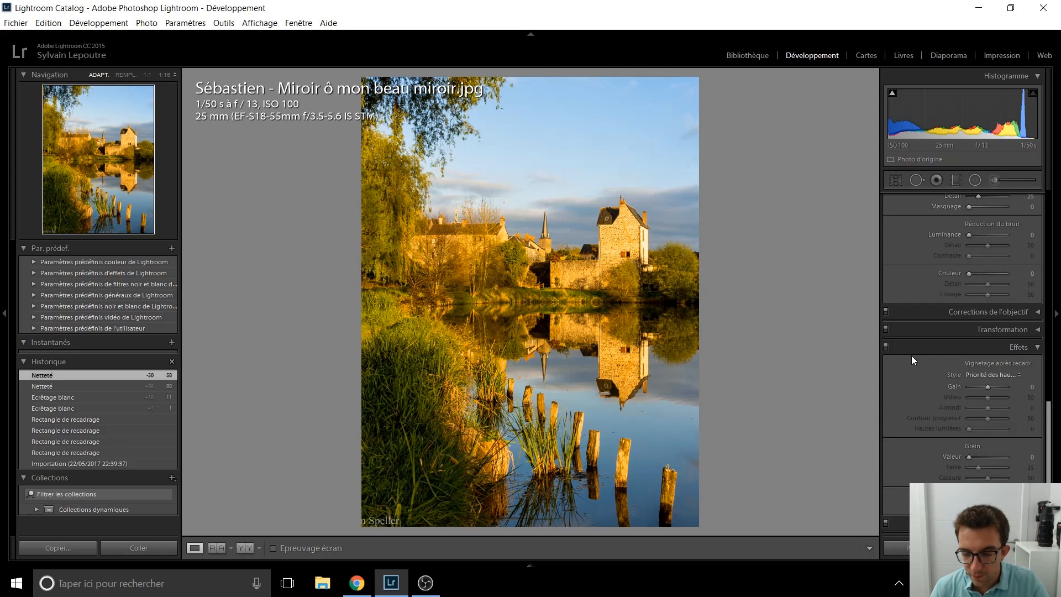
pyautogui.press('Down')
pyautogui.press('Down')
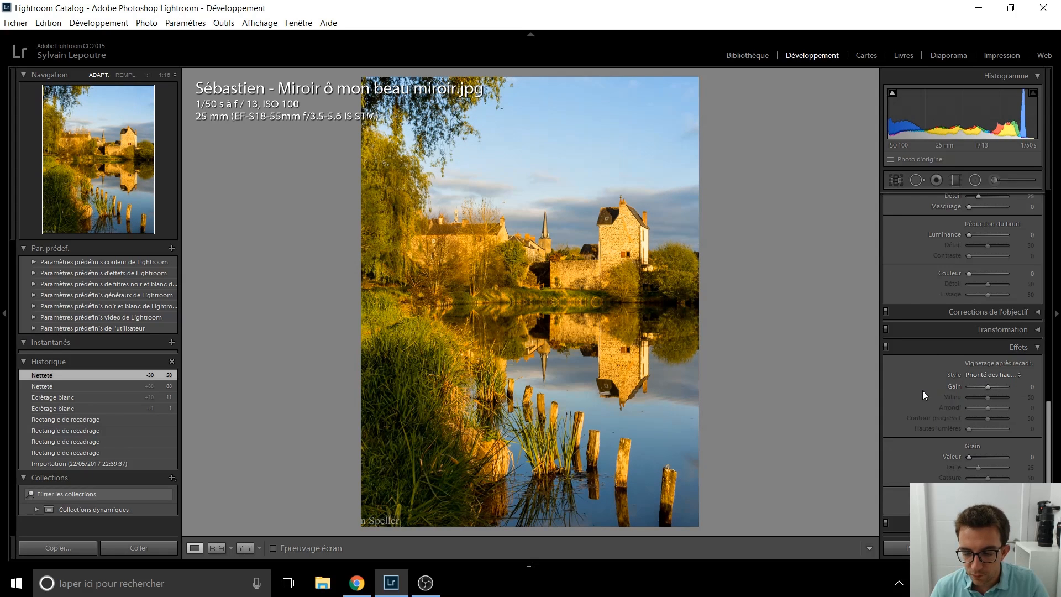
pyautogui.scroll(5, 923, 390)
pyautogui.scroll(3, 923, 391)
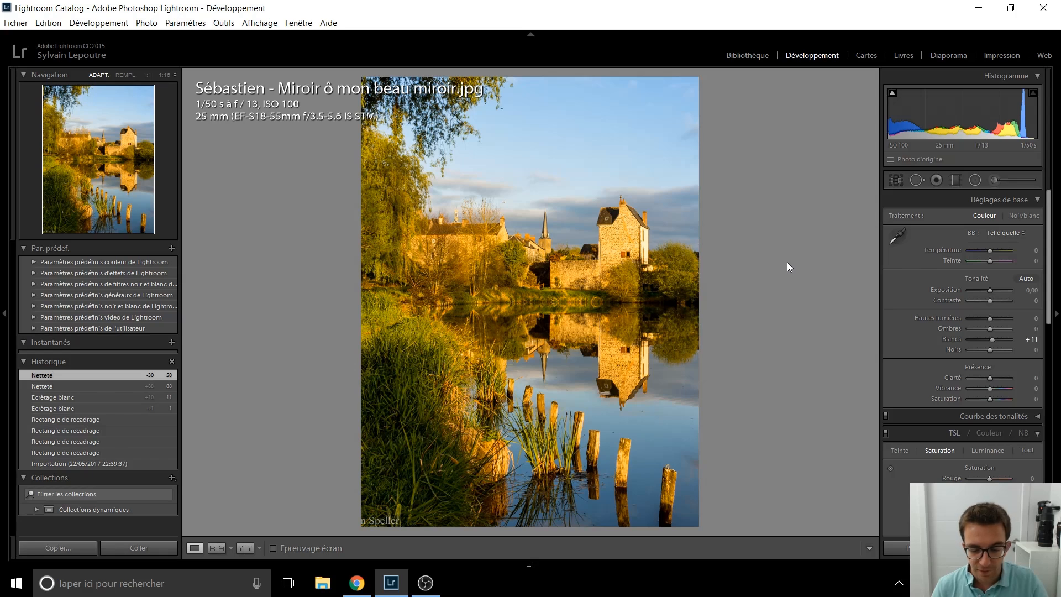
# - Switch to the next photo, the RAW shot of the dark stairway with the lantern, and convert it to black and white
pyautogui.press('Right')
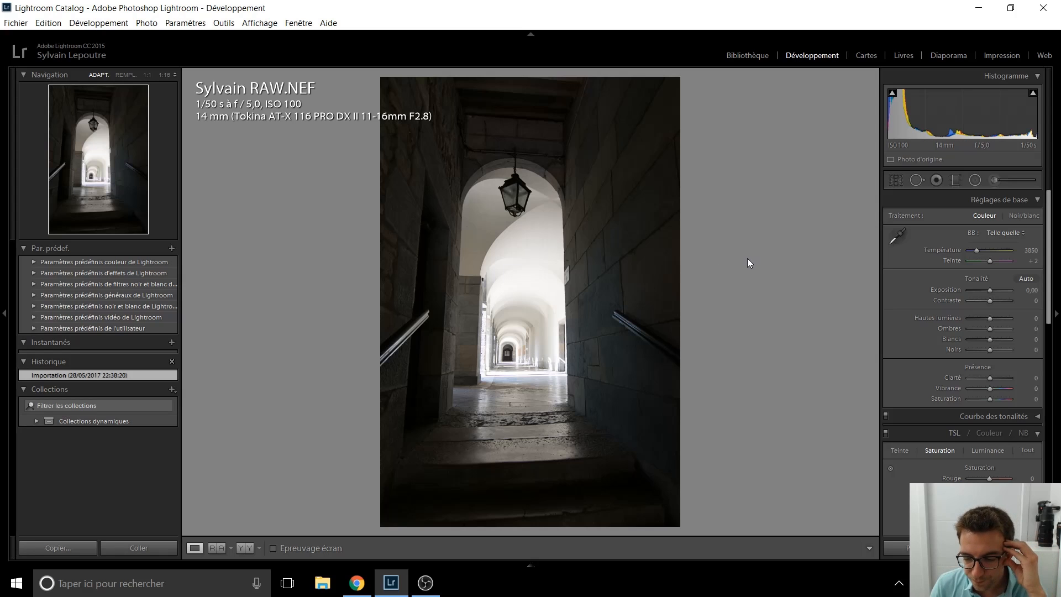
pyautogui.click(1023, 432)
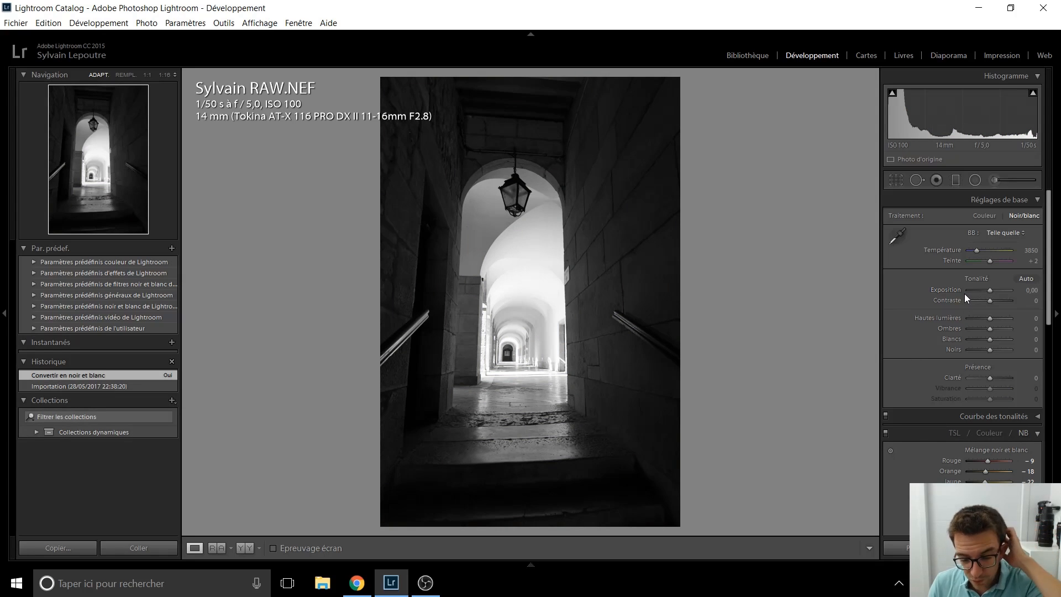
# - Set the stairway photo's Shadows (Ombres) to +81 and Highlights (Hautes lumières) to -60
pyautogui.moveTo(989, 328); pyautogui.dragTo(999, 328)
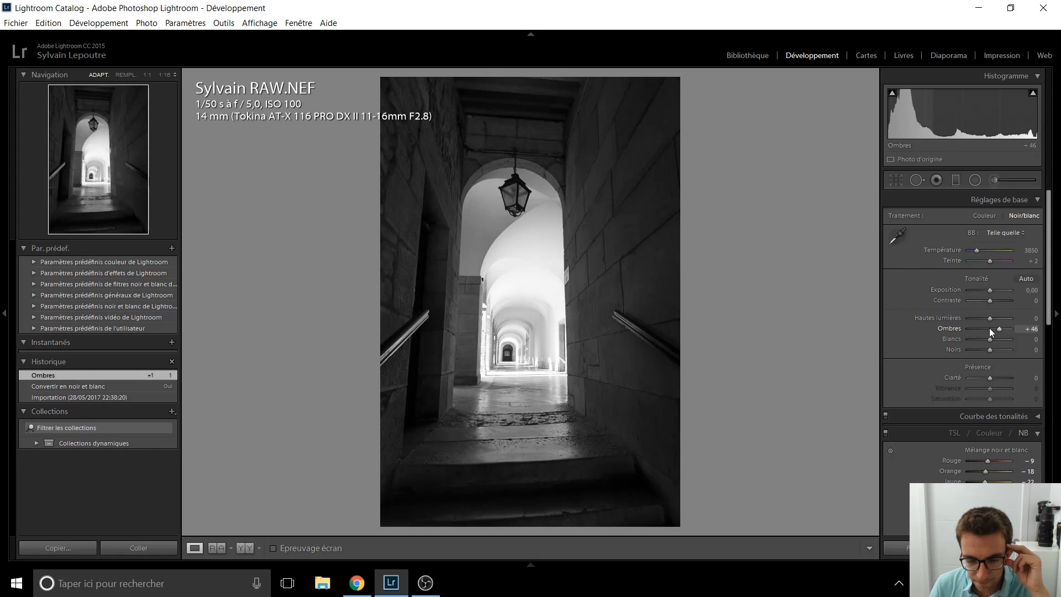
pyautogui.scroll(6, 989, 327)
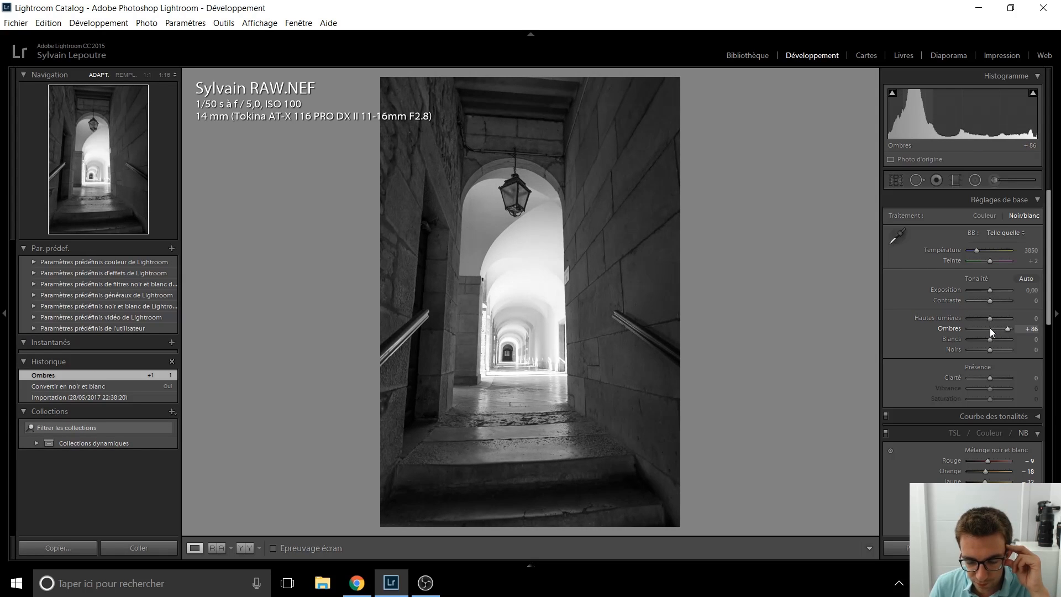
pyautogui.scroll(1, 990, 327)
pyautogui.scroll(-9, 990, 319)
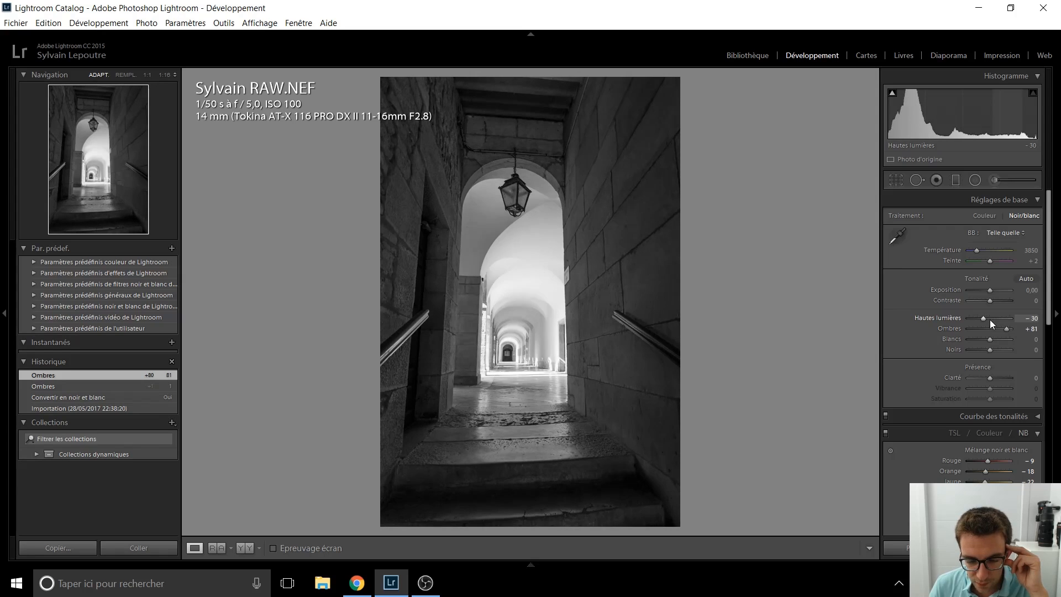
pyautogui.scroll(-4, 990, 320)
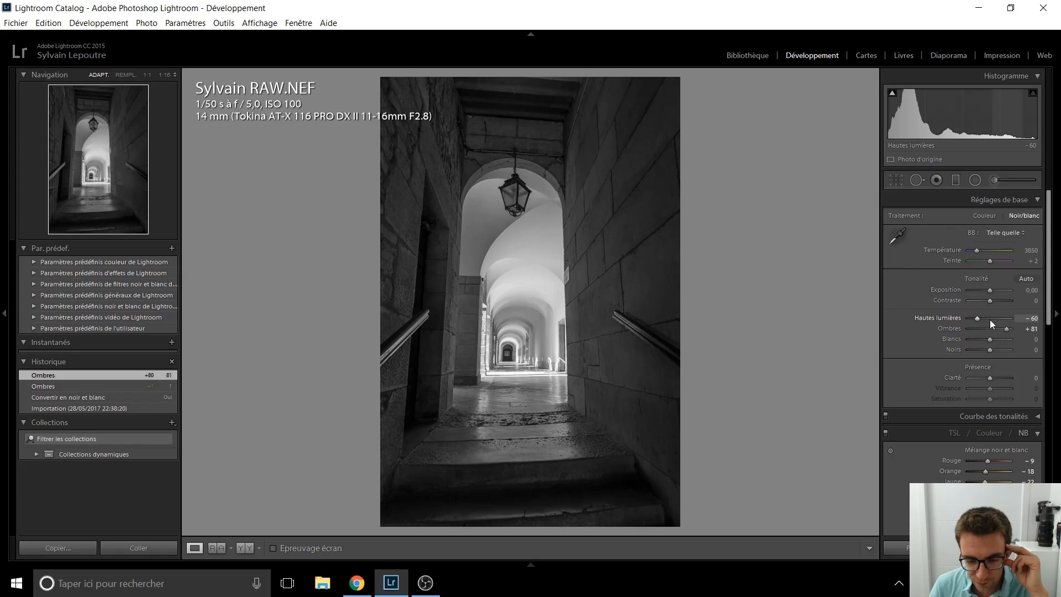
# - Set Whites (Blancs) to +56, compare with the earlier Shadows history state, and raise Shadows (Ombres) to +100
pyautogui.scroll(4, 989, 338)
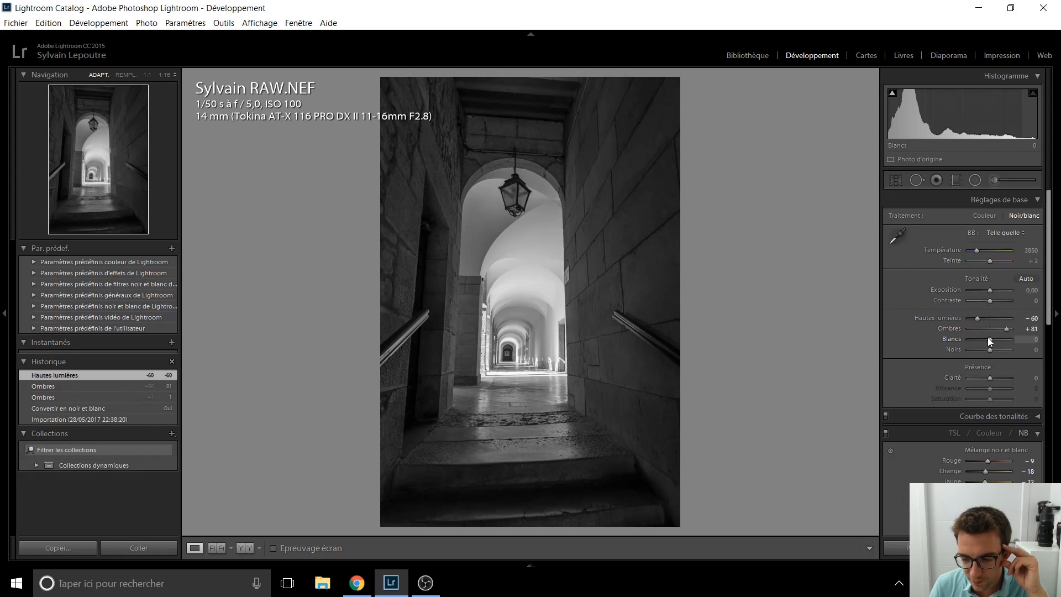
pyautogui.scroll(7, 989, 338)
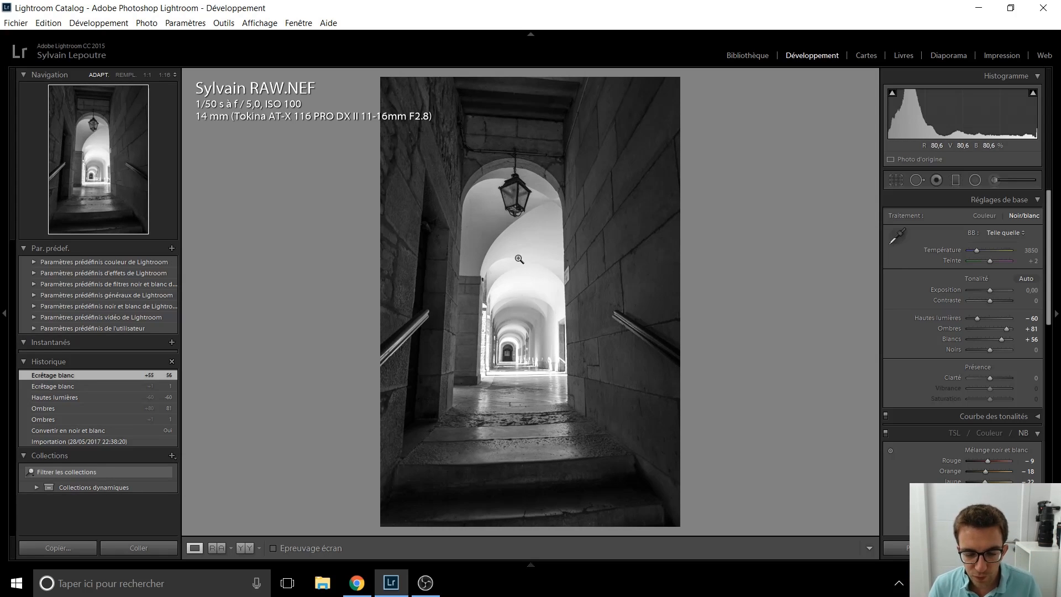
pyautogui.click(78, 405)
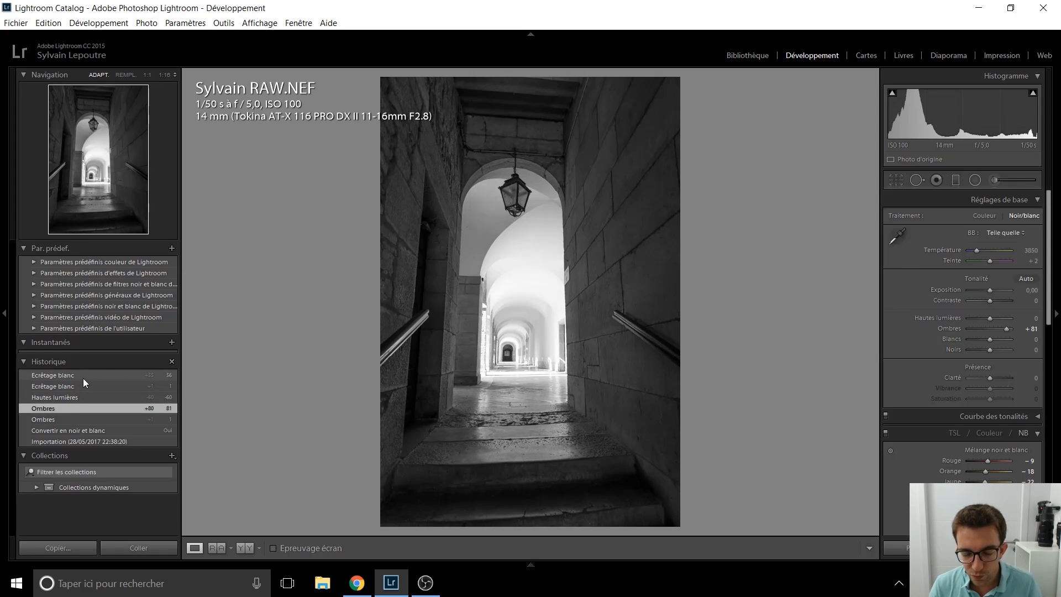
pyautogui.click(83, 378)
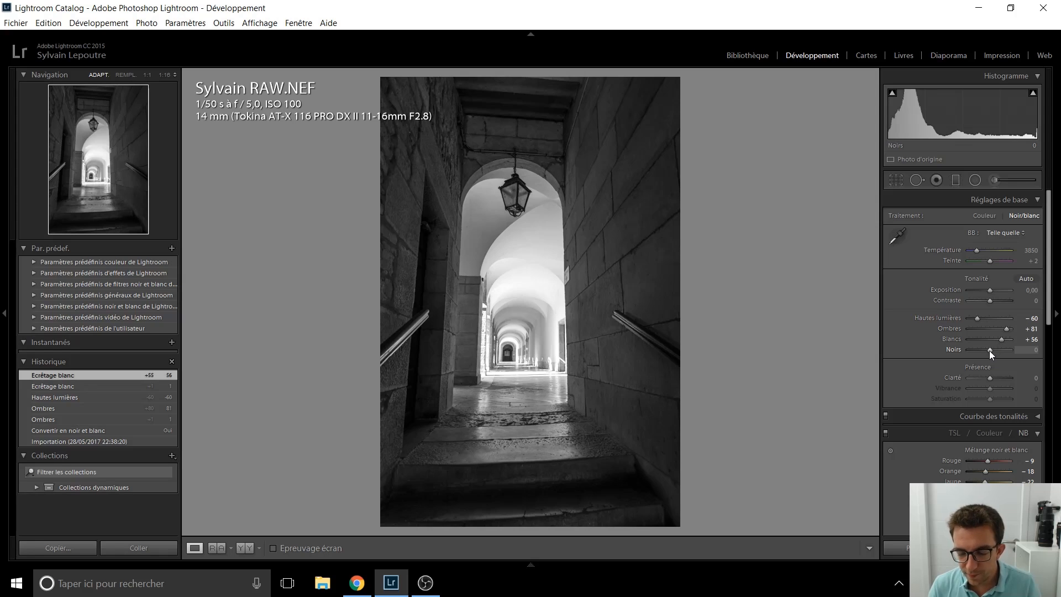
pyautogui.moveTo(1012, 329); pyautogui.dragTo(1020, 329)
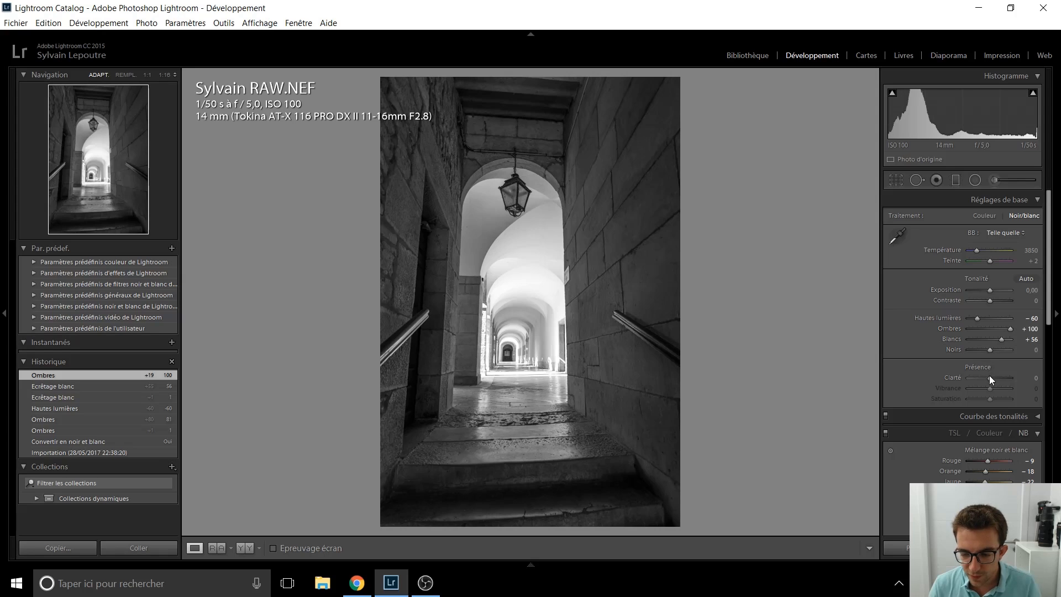
# - Try Clarity (Clarté) at +100, inspect the lantern at 1:1, and reset Clarity to 0
pyautogui.moveTo(990, 378); pyautogui.dragTo(1018, 377)
pyautogui.click(515, 197)
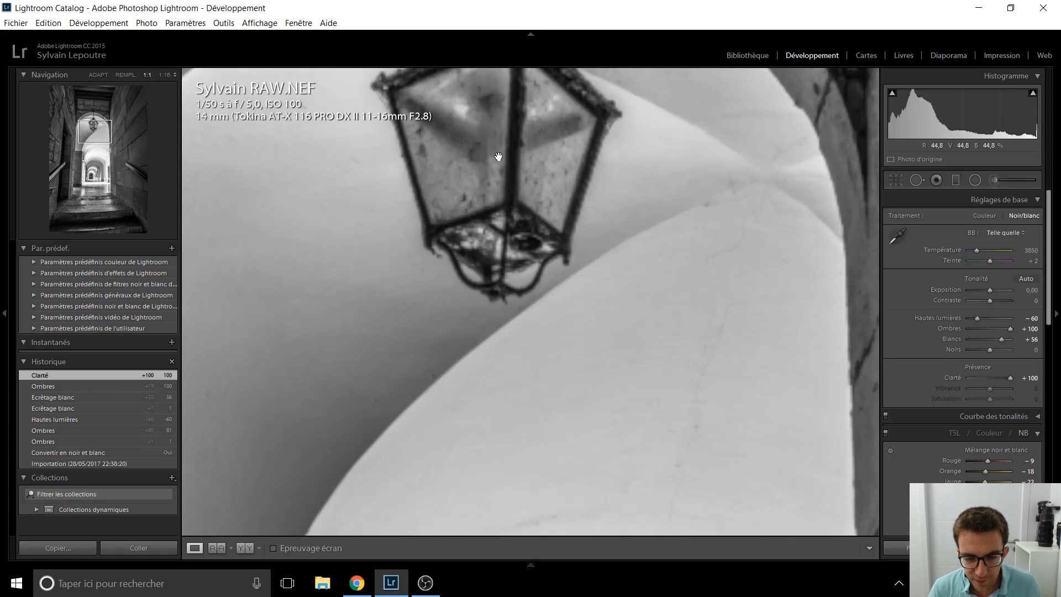
pyautogui.click(499, 156)
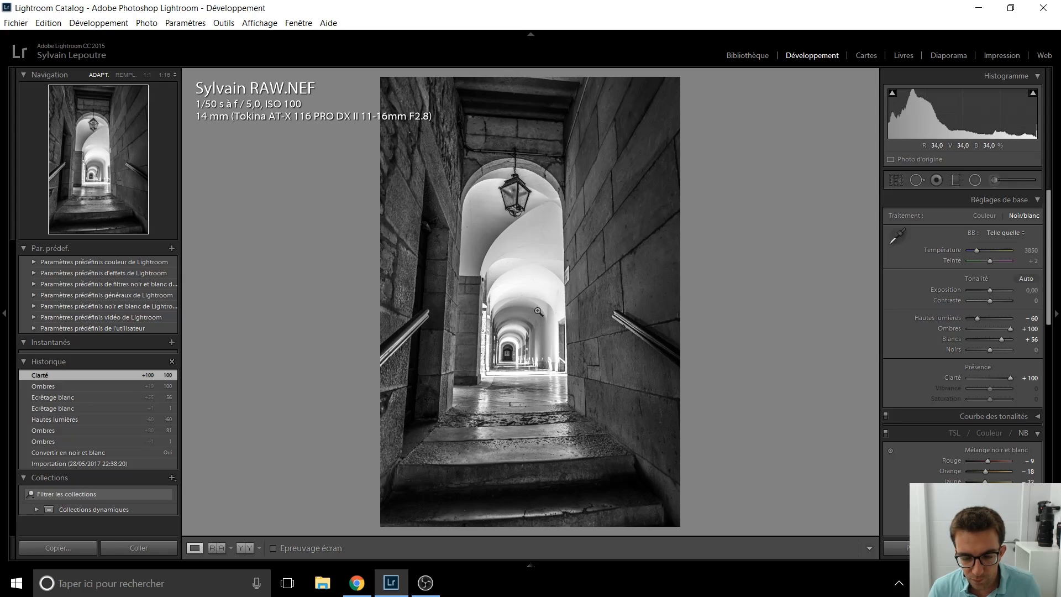
pyautogui.doubleClick(1010, 378)
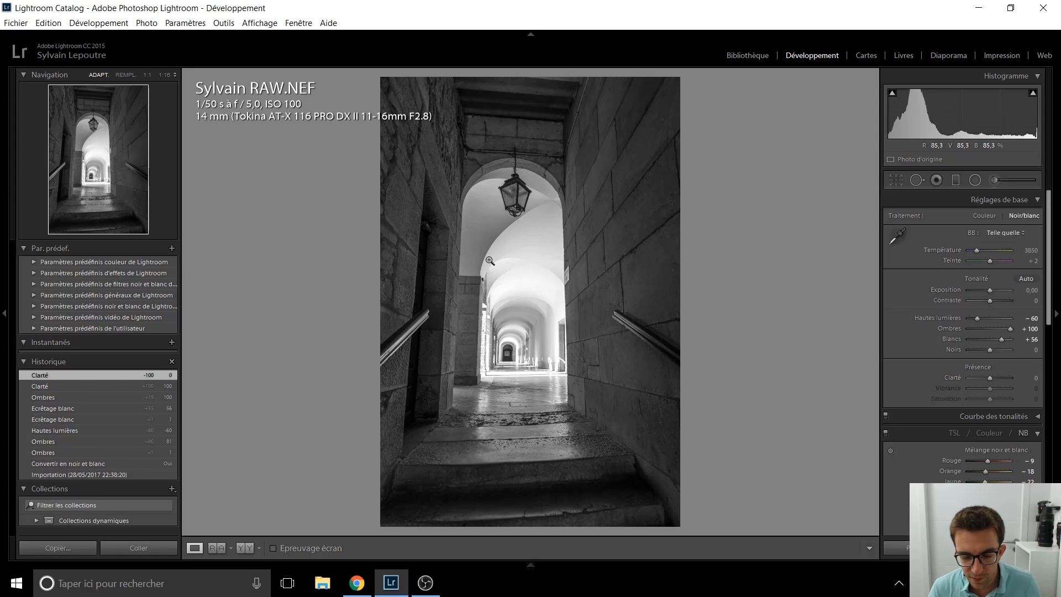
# - Set the stairway photo's Clarity (Clarté) to +23
pyautogui.moveTo(990, 377)
pyautogui.mouseDown()
pyautogui.moveTo(1022, 379)
pyautogui.moveTo(994, 374)
pyautogui.mouseUp()
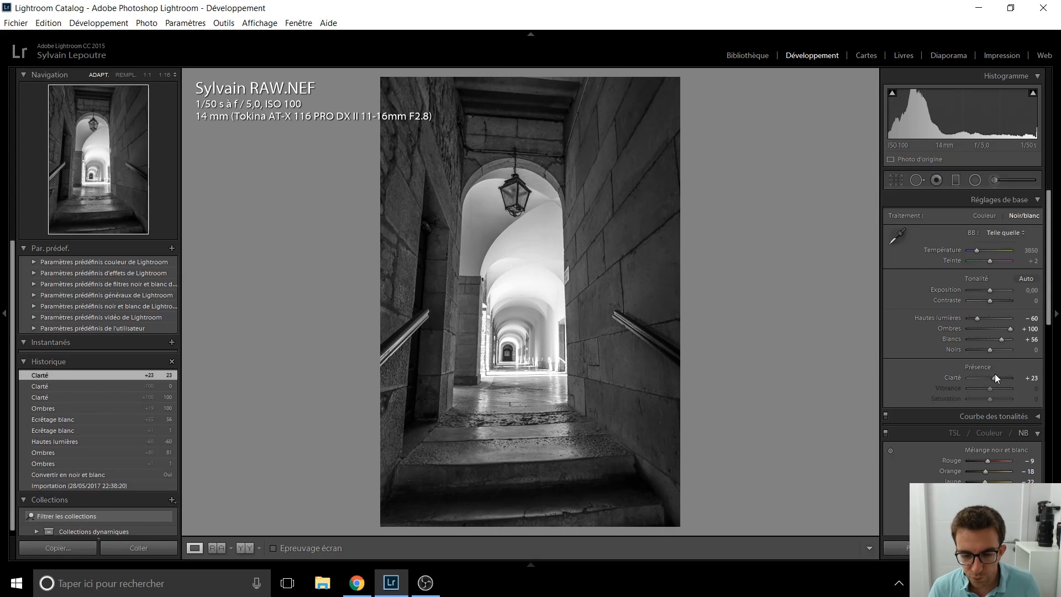
# - Reset Clarity (Clarté) to 0, toggle Shadows (Ombres) to judge its effect, and set Shadows to +100
pyautogui.doubleClick(992, 376)
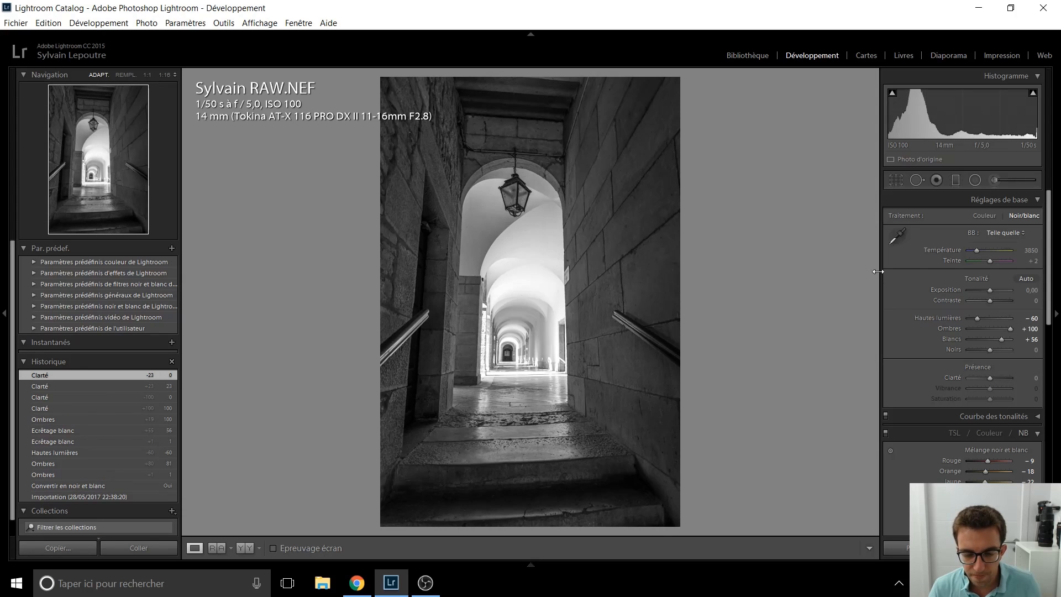
pyautogui.doubleClick(1010, 327)
pyautogui.doubleClick(1009, 327)
pyautogui.click(1010, 327)
pyautogui.doubleClick(1010, 328)
pyautogui.click(1021, 330)
pyautogui.moveTo(991, 329); pyautogui.dragTo(1033, 333)
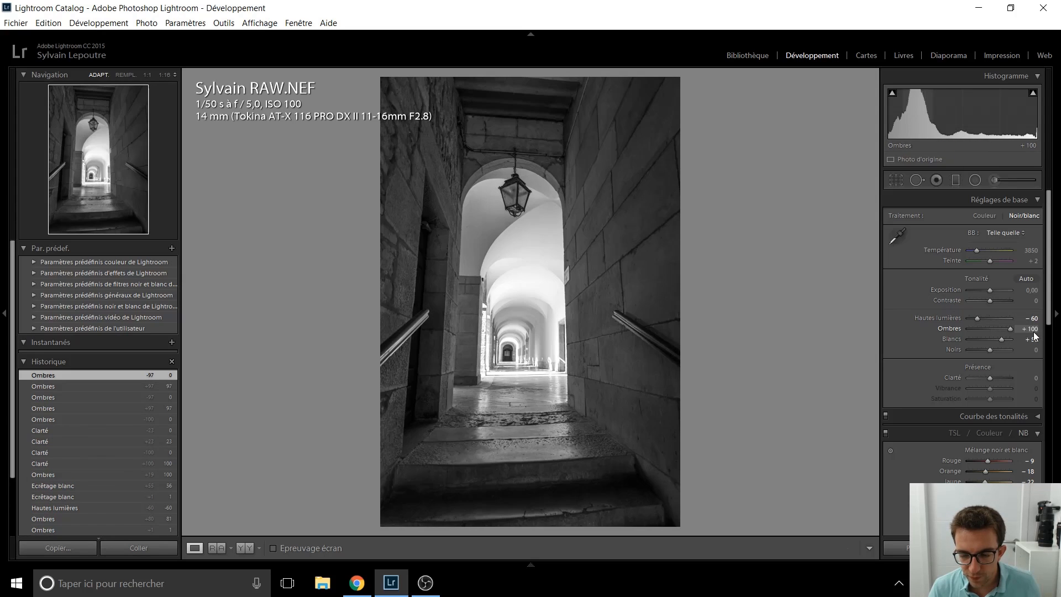
# - Compare the imported original with the latest Shadows (Ombres) state in the edit history
pyautogui.scroll(-2, 108, 409)
pyautogui.click(84, 478)
pyautogui.scroll(2, 81, 400)
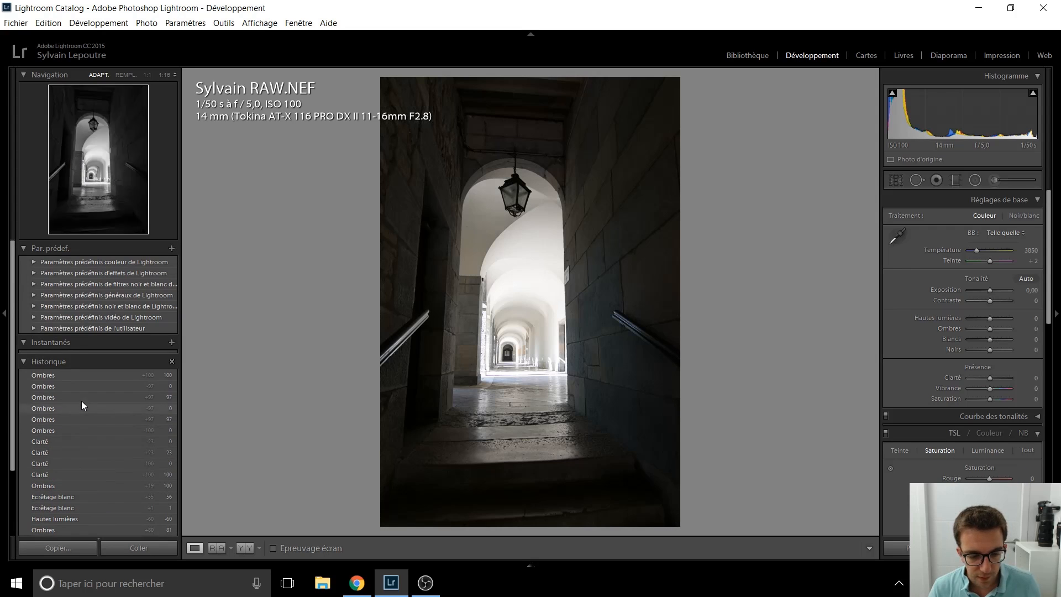
pyautogui.click(82, 376)
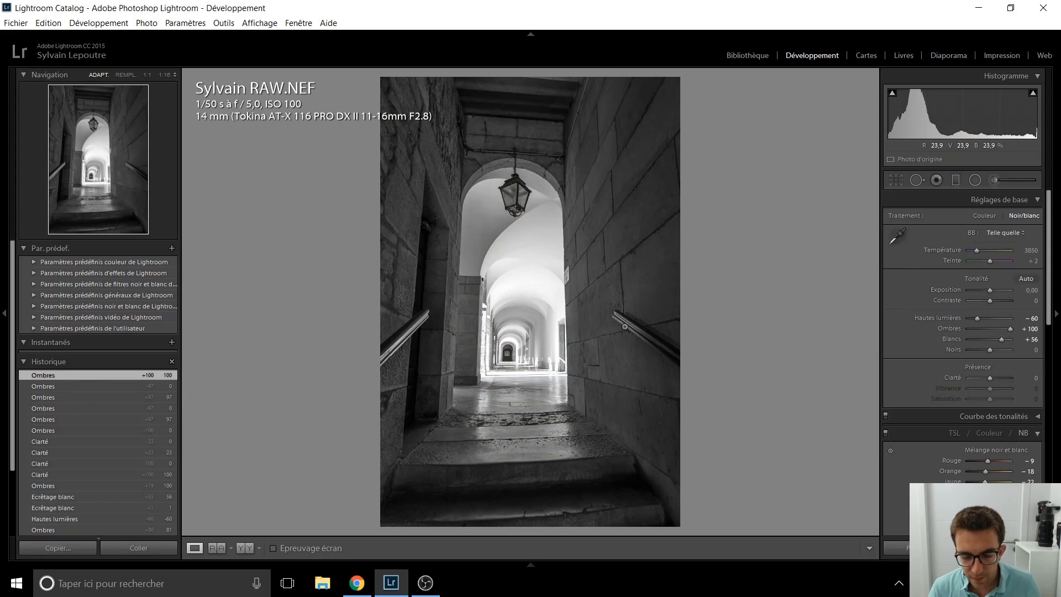
# - Prepare a new adjustment brush with Clarity (Clarté) 71 and Shadows (Ombres) -10 and paint over the right-hand stone wall
pyautogui.click(995, 180)
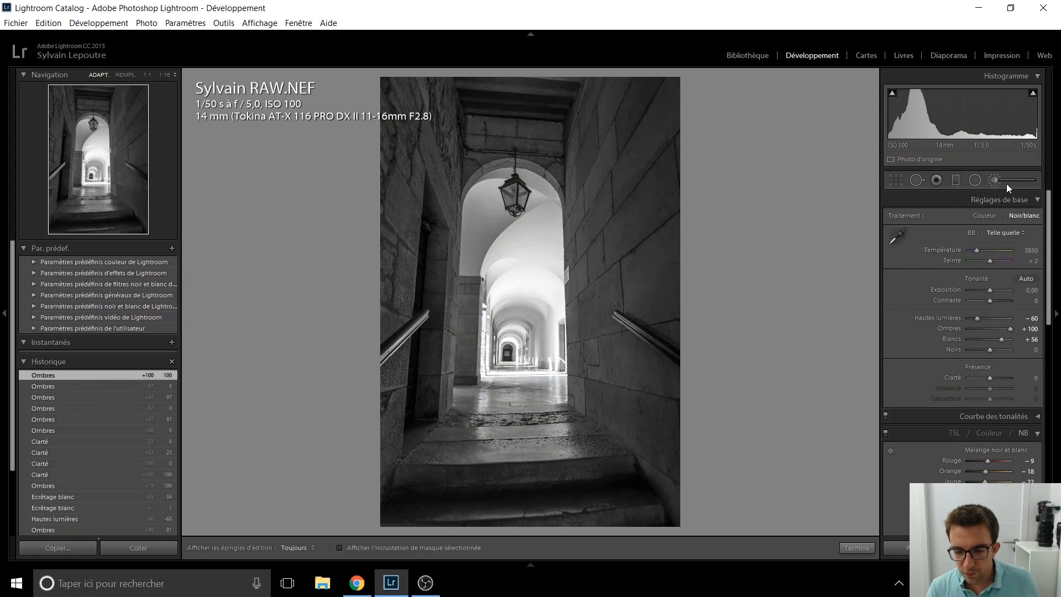
pyautogui.doubleClick(900, 219)
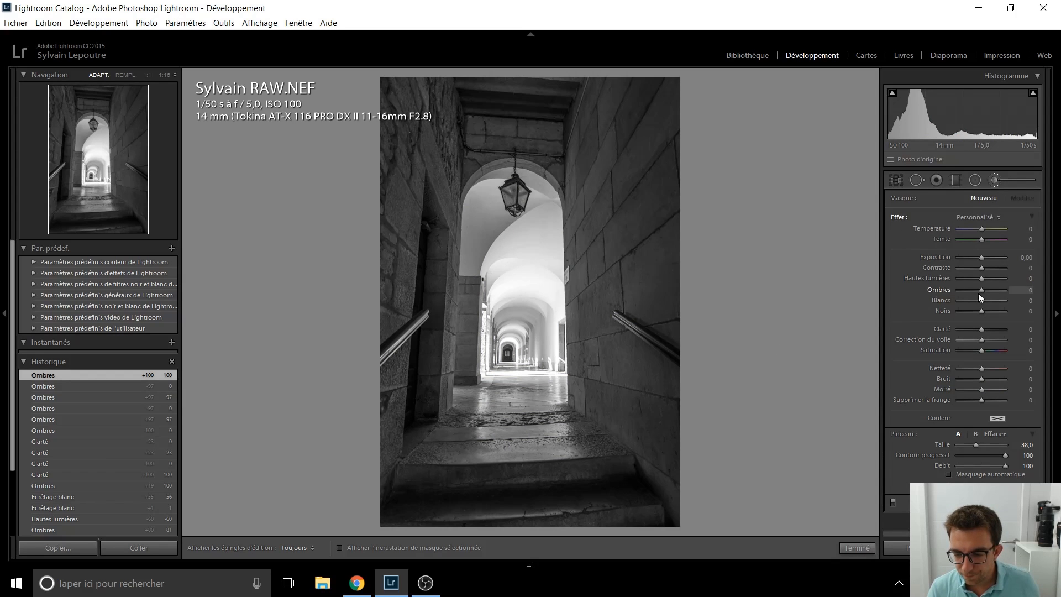
pyautogui.moveTo(982, 329); pyautogui.dragTo(999, 332)
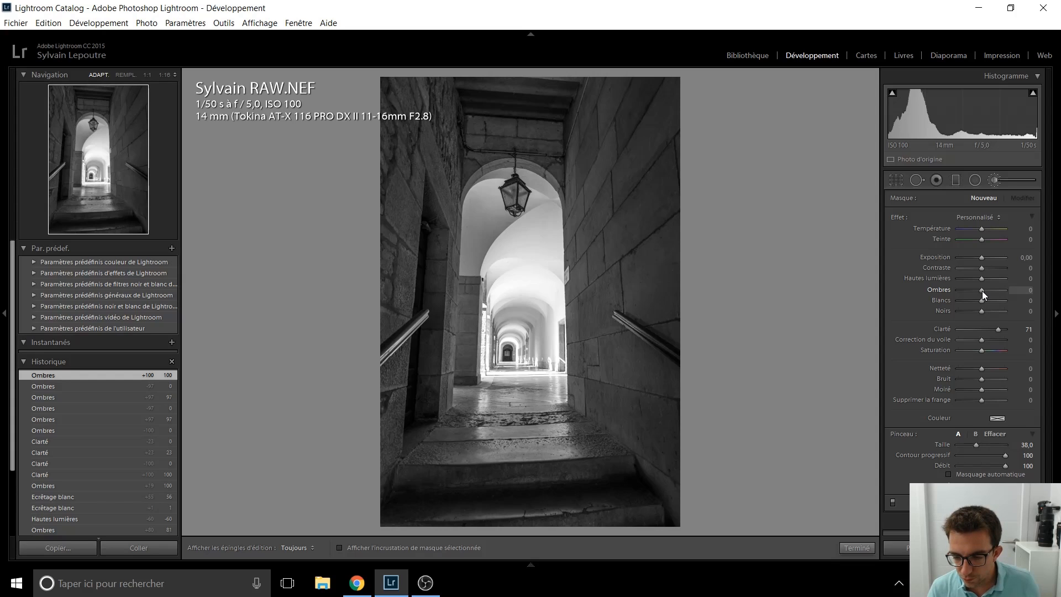
pyautogui.moveTo(983, 291); pyautogui.dragTo(979, 293)
pyautogui.scroll(-3, 658, 166)
pyautogui.moveTo(642, 132); pyautogui.dragTo(644, 381)
# - Reduce the brush size to 26, hide the edit pins, and paint the left wall and the lower steps
pyautogui.scroll(-5, 579, 124)
pyautogui.press('h')
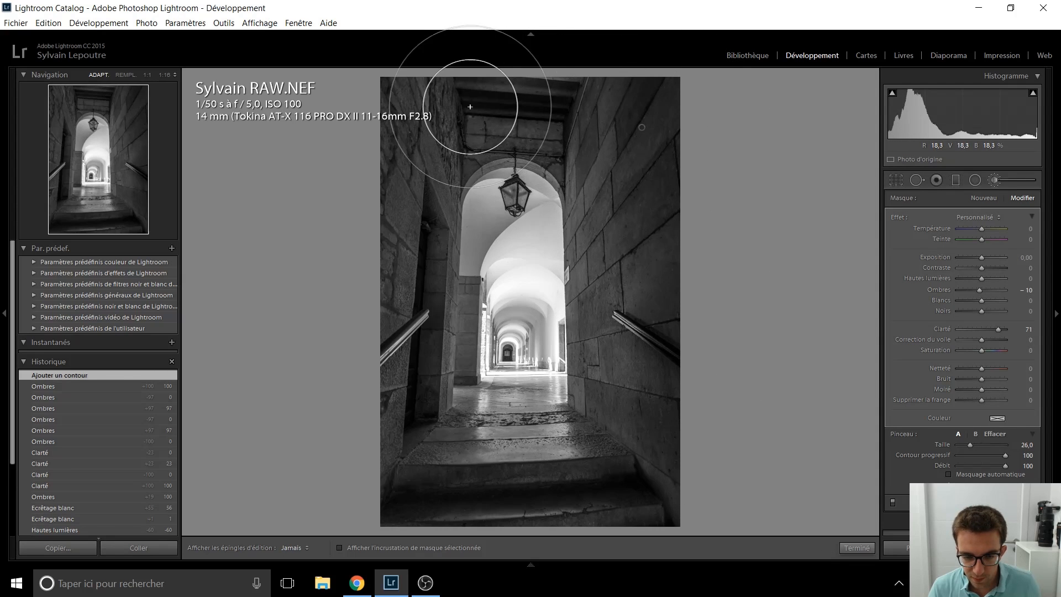
pyautogui.moveTo(408, 127); pyautogui.dragTo(381, 375)
pyautogui.moveTo(410, 476)
pyautogui.mouseDown()
pyautogui.moveTo(641, 483)
pyautogui.moveTo(468, 466)
pyautogui.moveTo(511, 459)
pyautogui.mouseUp()
# - With the brush reduced to size 10, paint the top of the stairs and the wall beside the arch, and close the brush
pyautogui.scroll(-6, 517, 454)
pyautogui.press('h')
pyautogui.moveTo(544, 410); pyautogui.dragTo(468, 403)
pyautogui.scroll(-3, 453, 400)
pyautogui.press('h')
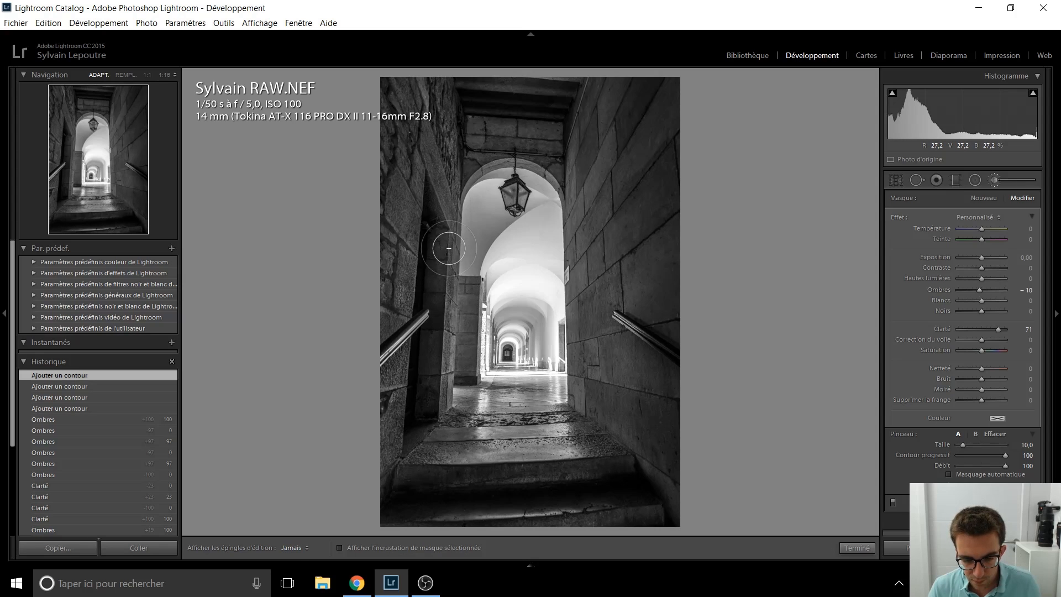
pyautogui.click(436, 194)
pyautogui.press('h')
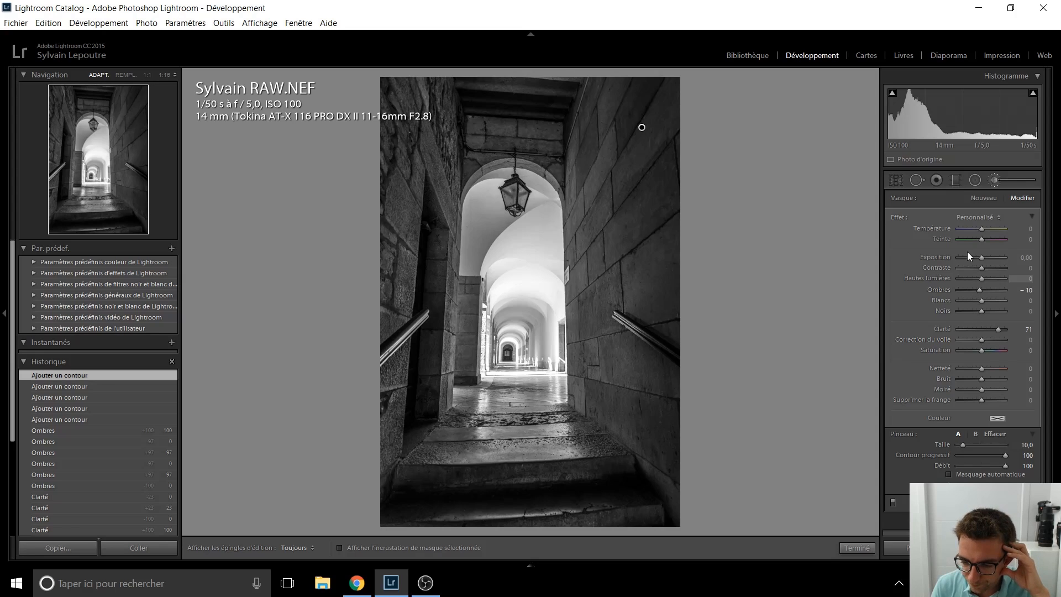
pyautogui.click(993, 182)
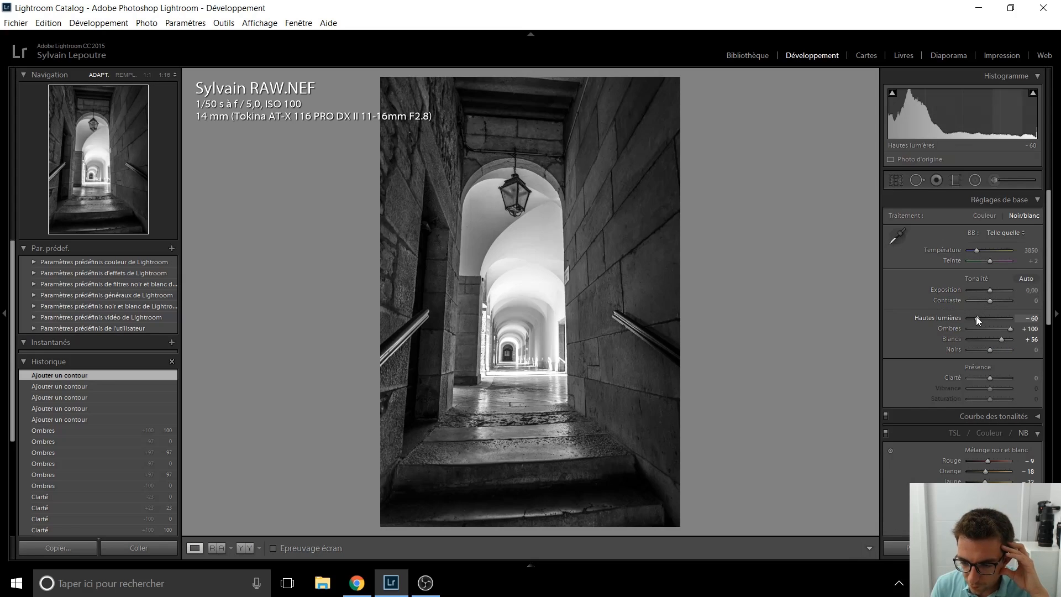
# - Set the photo's Highlights (Hautes lumières) to -85, Whites (Blancs) to +61 and Clarity (Clarté) to +11
pyautogui.moveTo(976, 318); pyautogui.dragTo(971, 318)
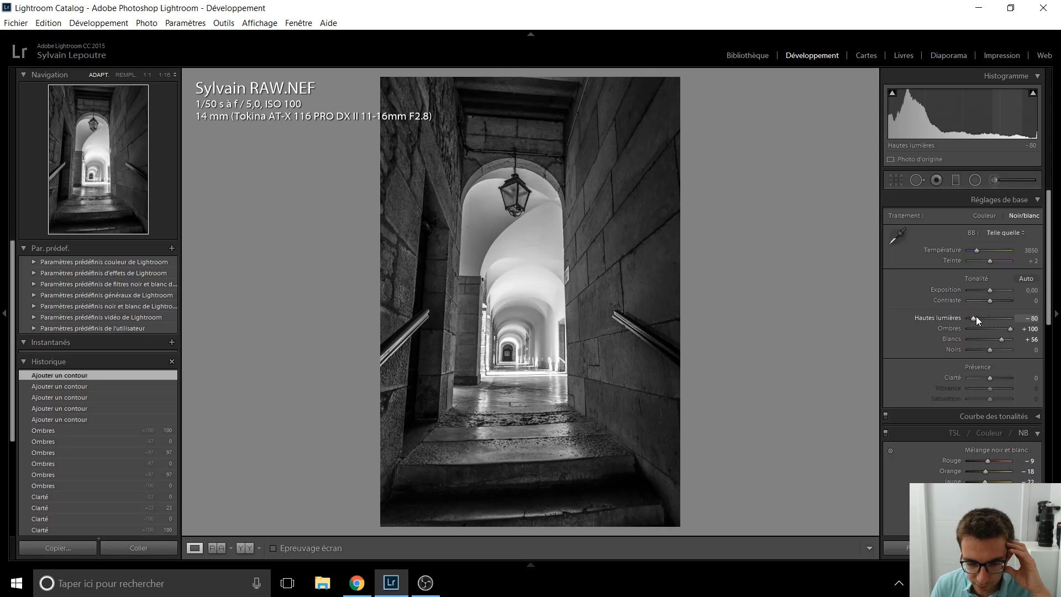
pyautogui.click(1003, 340)
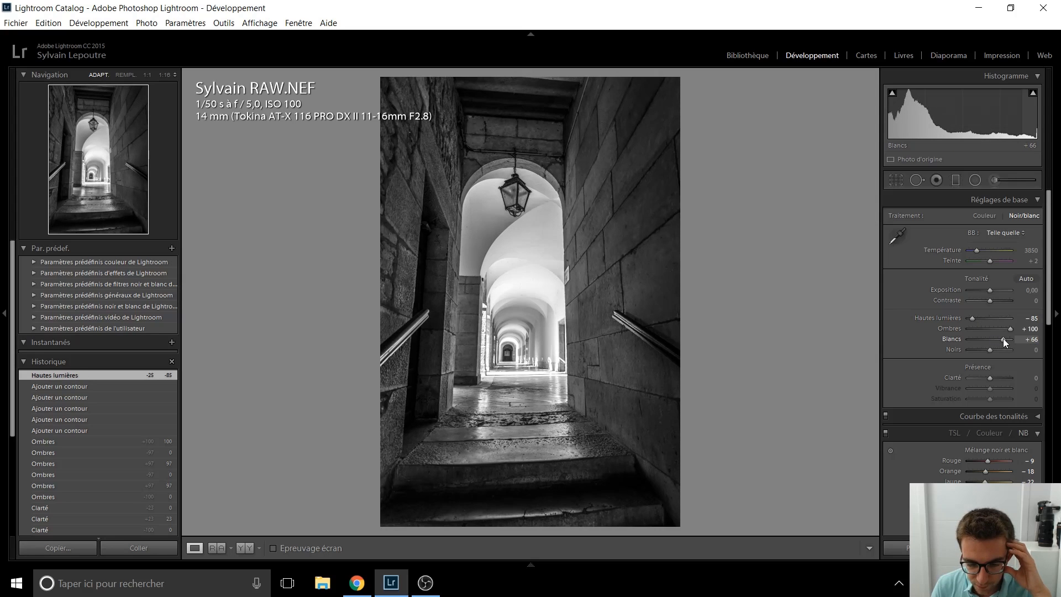
pyautogui.press('Down')
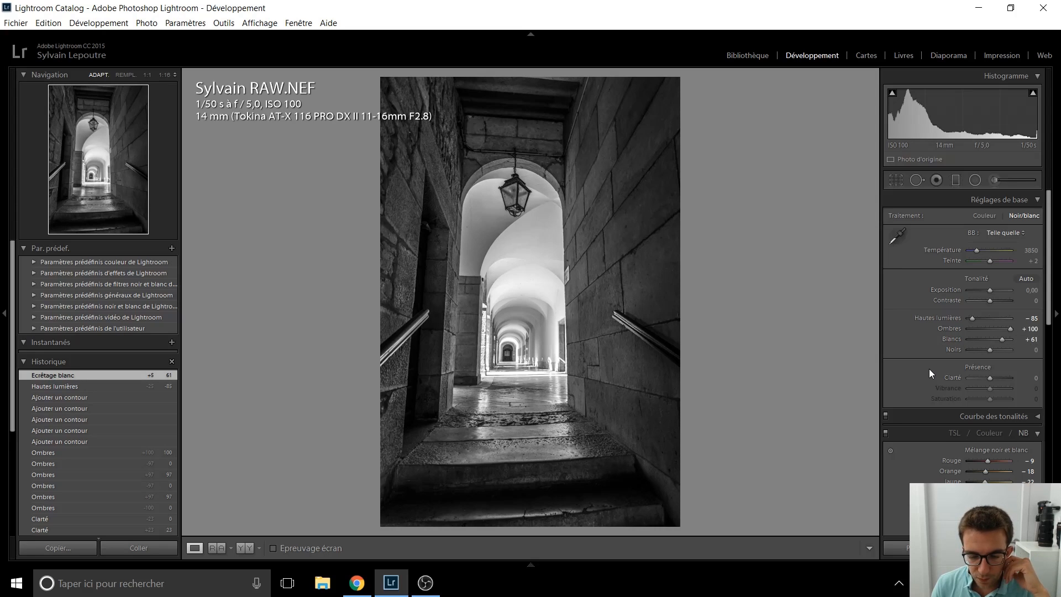
pyautogui.hotkey('shift', 'Up')
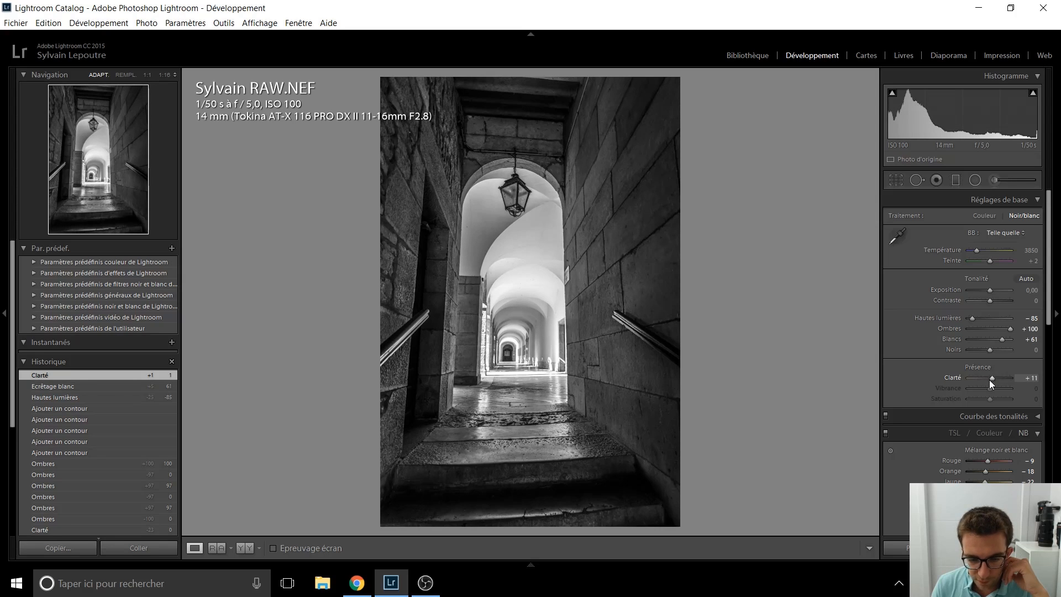
# - Set the sharpening amount (Netteté, Gain) of the stairway photo to 64
pyautogui.scroll(-4, 913, 325)
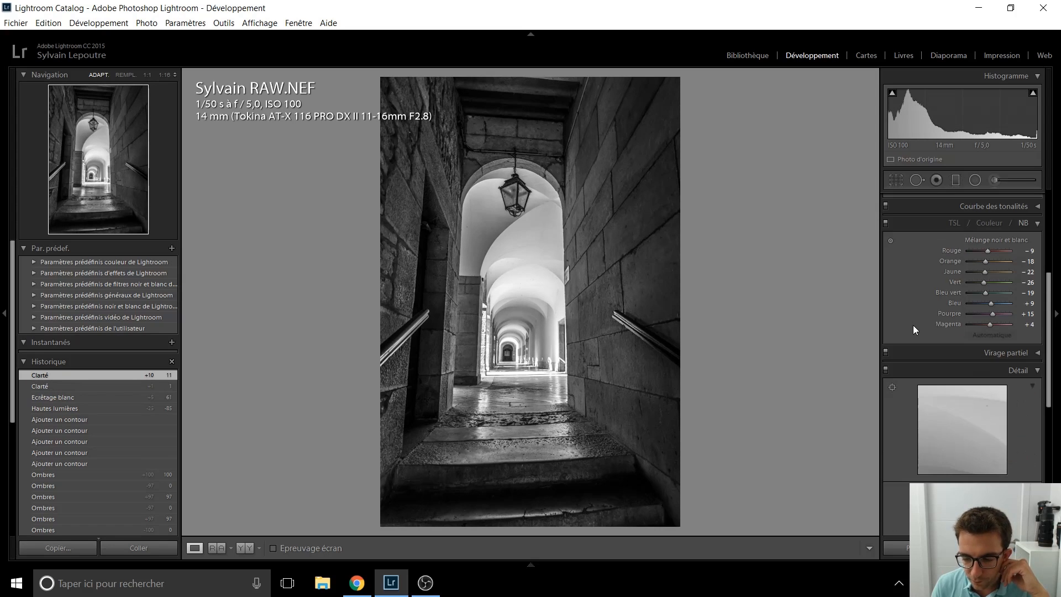
pyautogui.scroll(-2, 913, 325)
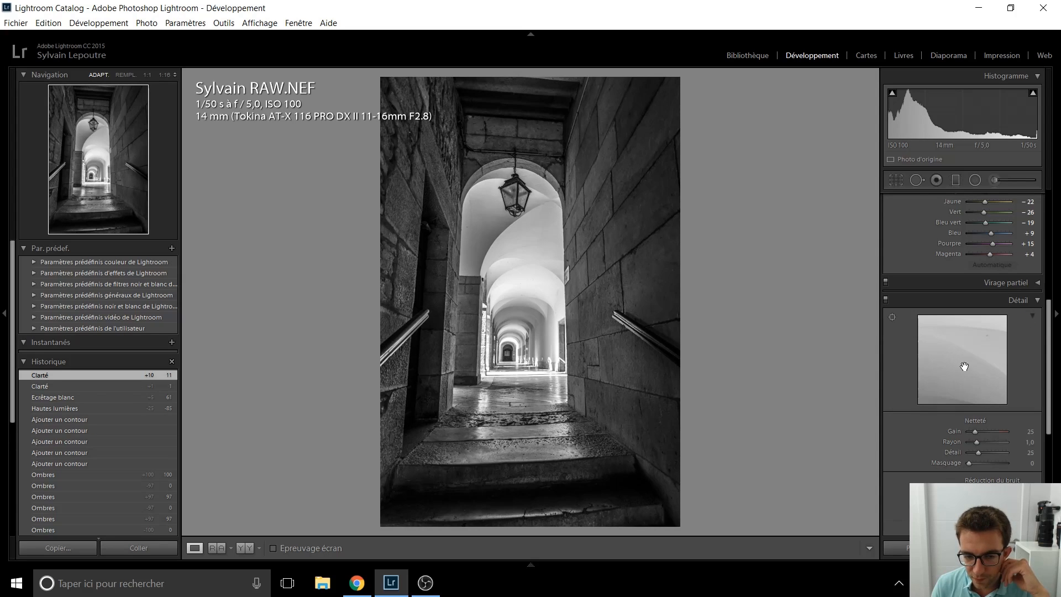
pyautogui.click(975, 431)
pyautogui.moveTo(975, 431); pyautogui.dragTo(985, 432)
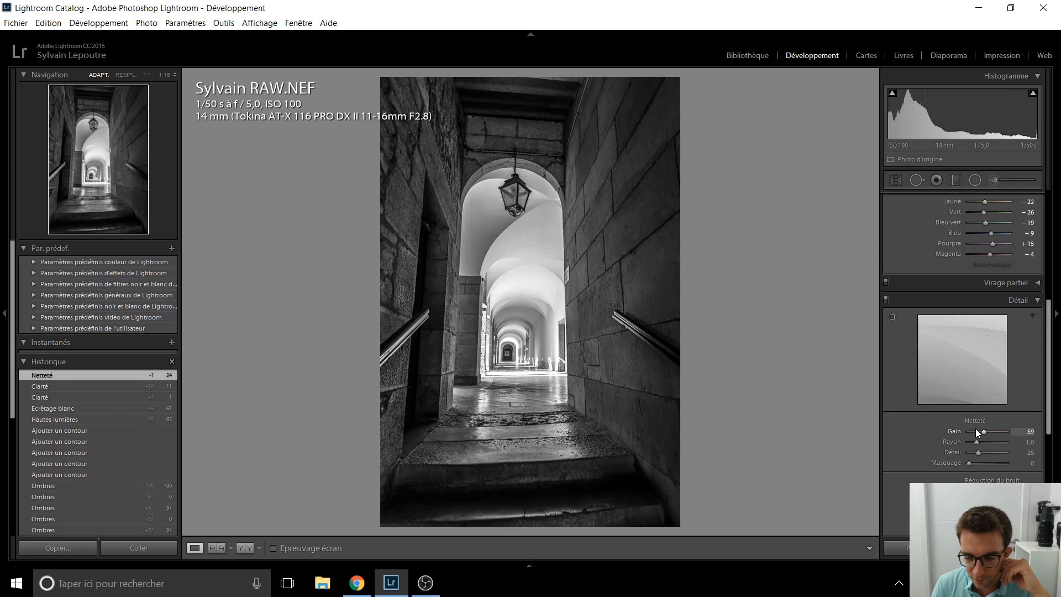
# - Add a post-crop vignette with an amount (Gain) of -23 to darken the photo's edges
pyautogui.scroll(-7, 920, 421)
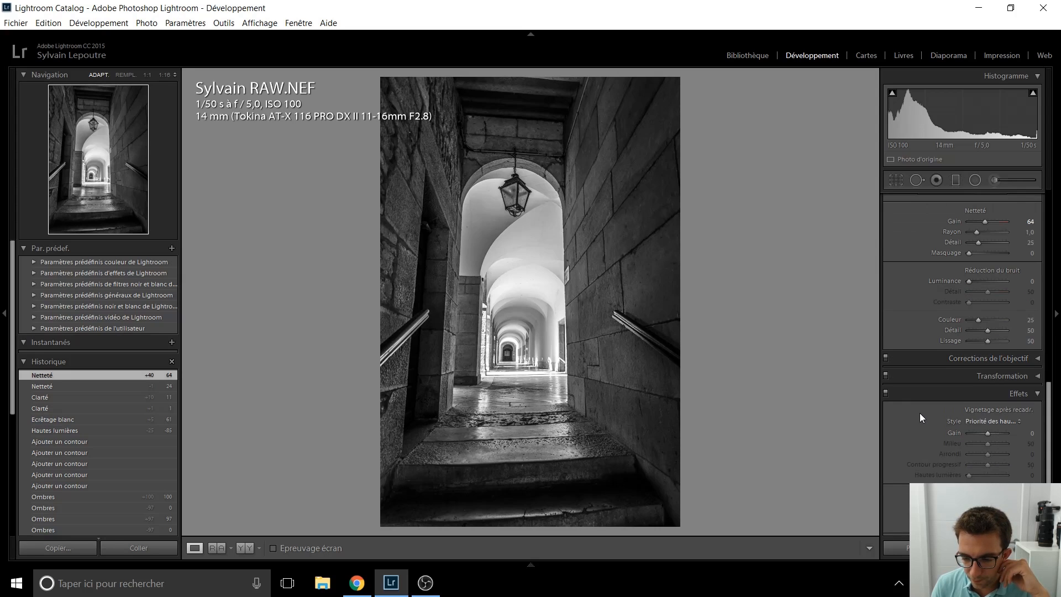
pyautogui.moveTo(990, 390); pyautogui.dragTo(989, 387)
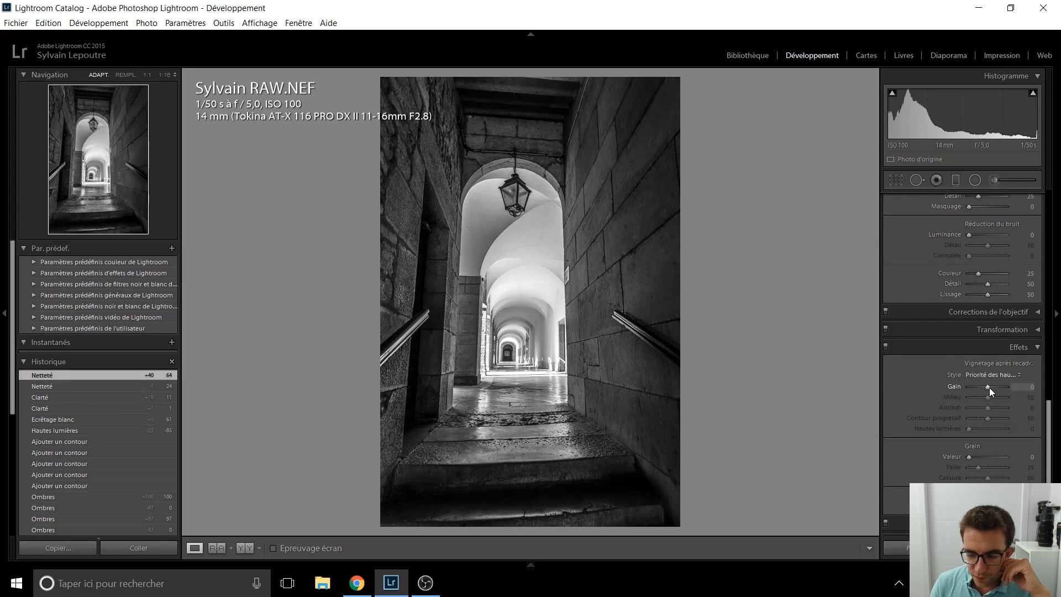
pyautogui.press('Down')
pyautogui.press('Down')
pyautogui.press('Down')
pyautogui.press('Down')
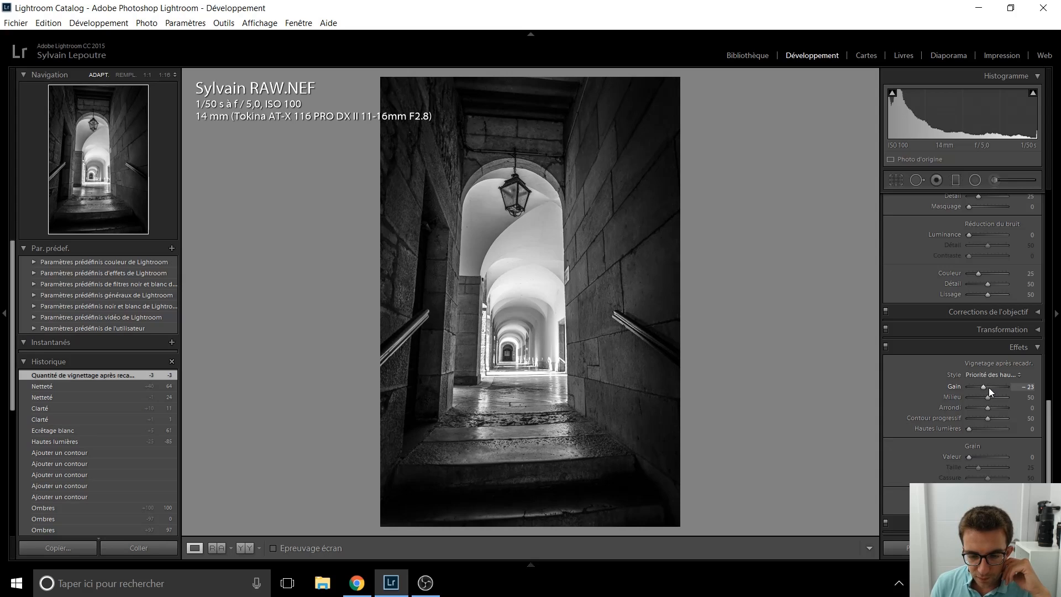
pyautogui.press('Down')
pyautogui.press('Up')
pyautogui.press('Up')
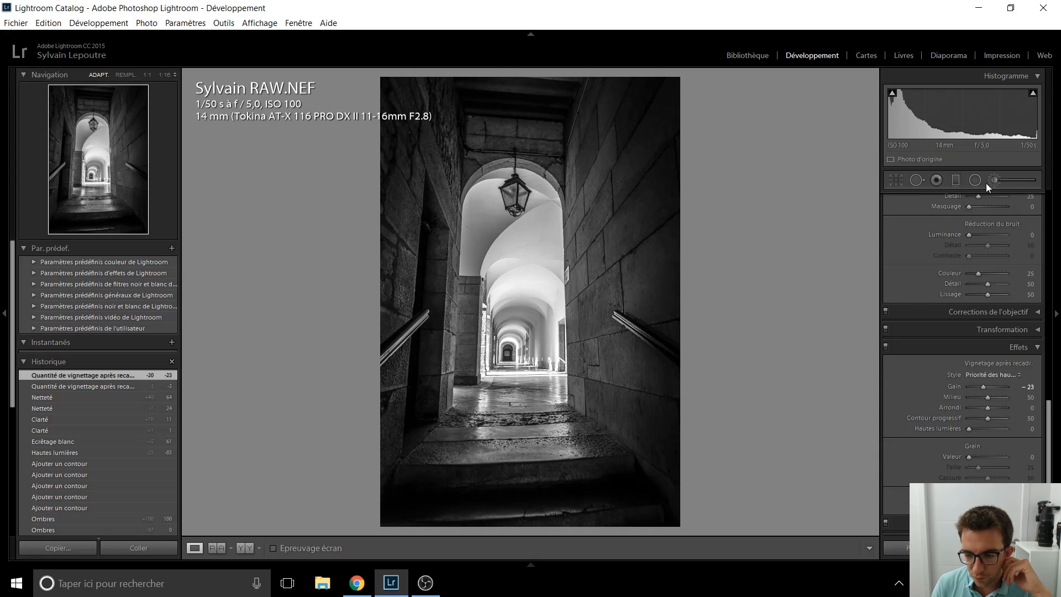
# - Add a graduated filter across the lowest steps, reset its effects, and set its Exposure to -1.40
pyautogui.click(956, 181)
pyautogui.moveTo(523, 505); pyautogui.dragTo(520, 488)
pyautogui.doubleClick(894, 218)
pyautogui.press('Down')
pyautogui.press('Down')
pyautogui.press('Down')
pyautogui.press('Down')
pyautogui.press('Down')
pyautogui.press('Down')
pyautogui.press('Down')
pyautogui.press('Down')
pyautogui.press('Down')
pyautogui.press('Down')
pyautogui.press('Down')
pyautogui.press('Down')
pyautogui.press('Down')
pyautogui.press('Down')
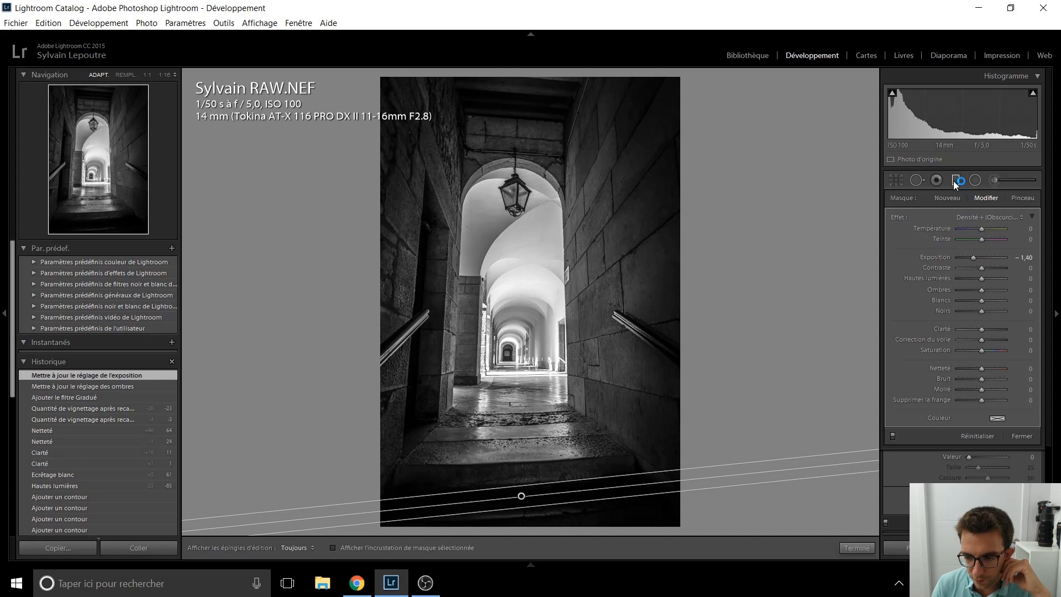
pyautogui.click(956, 180)
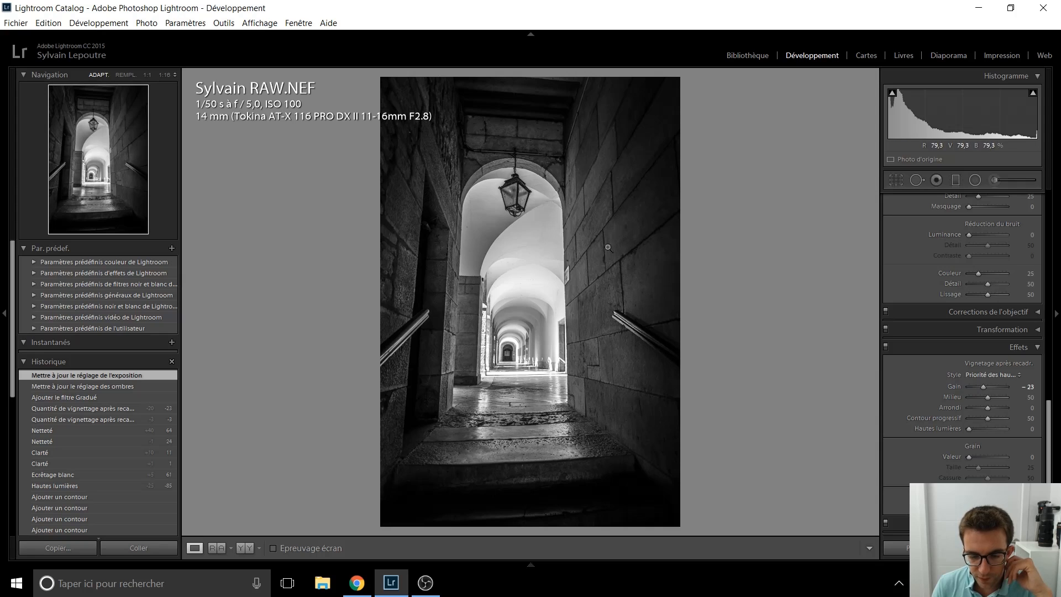
# - Inspect the lantern at 1:1 and brighten it with a new adjustment brush stroke at Exposure 0.80
pyautogui.click(514, 191)
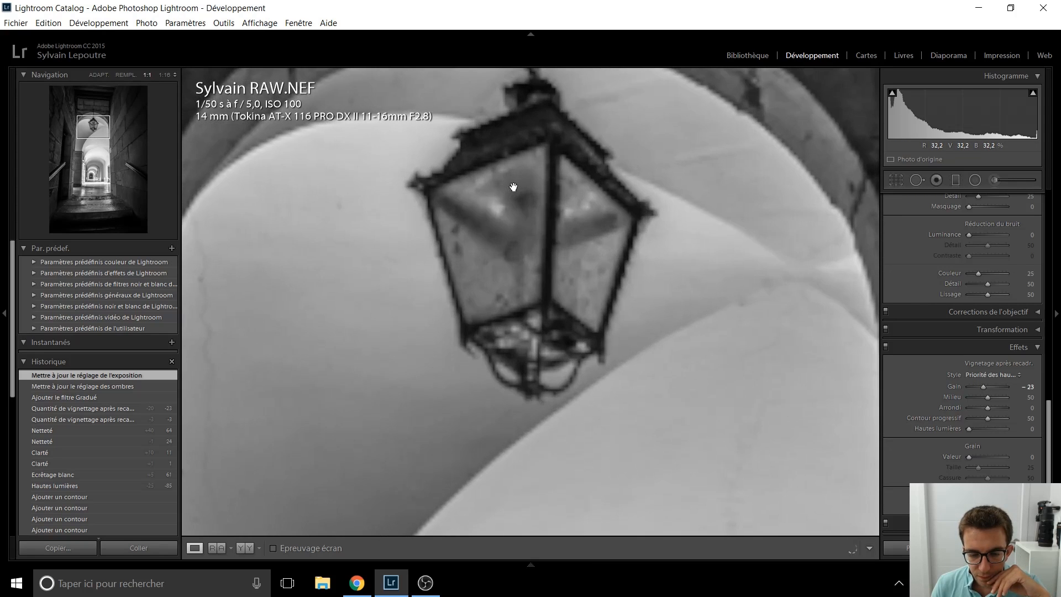
pyautogui.click(553, 212)
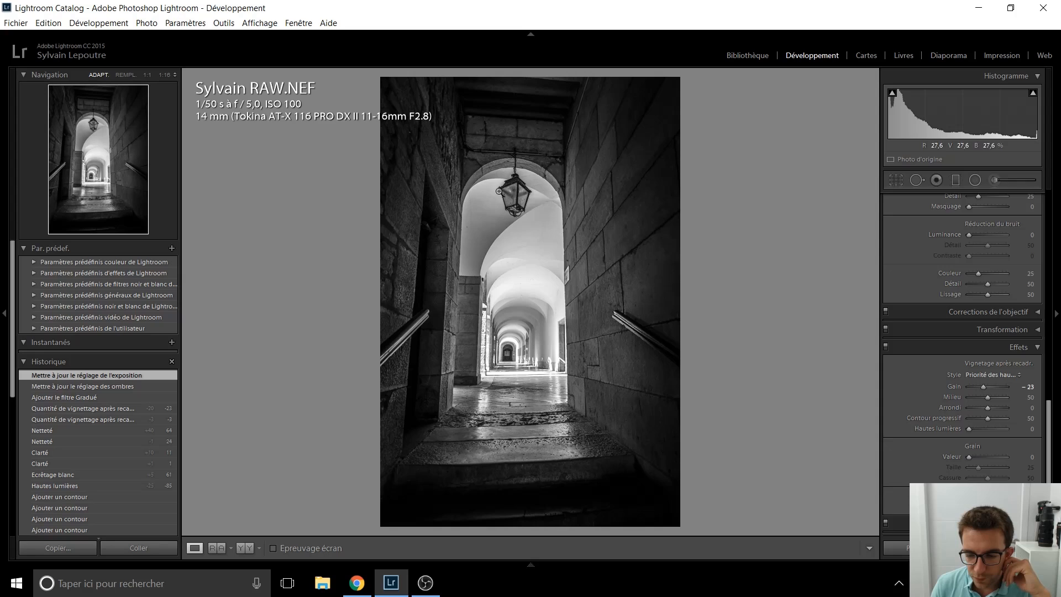
pyautogui.scroll(10, 920, 273)
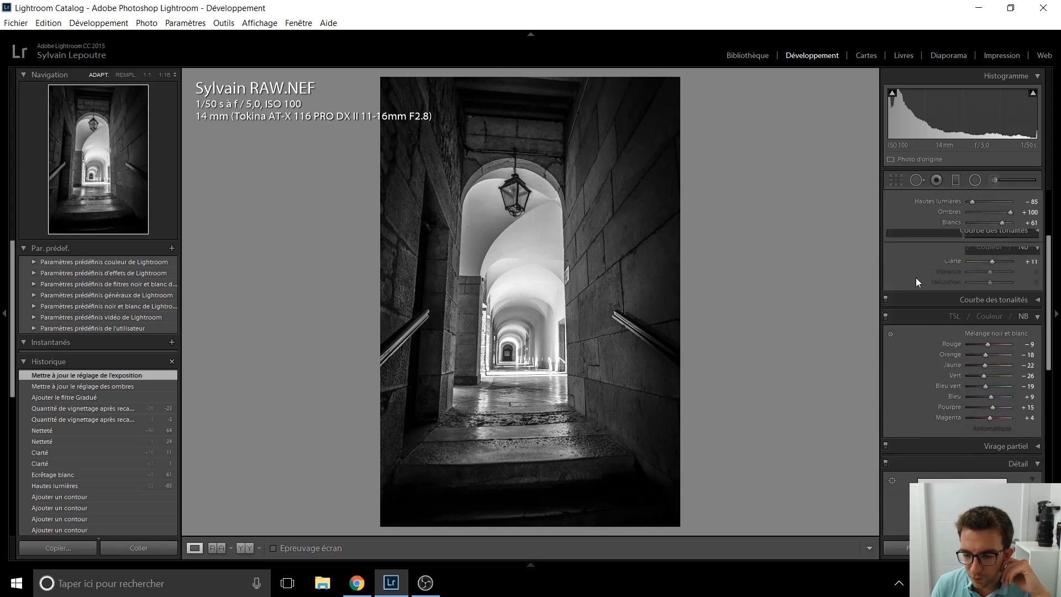
pyautogui.click(996, 180)
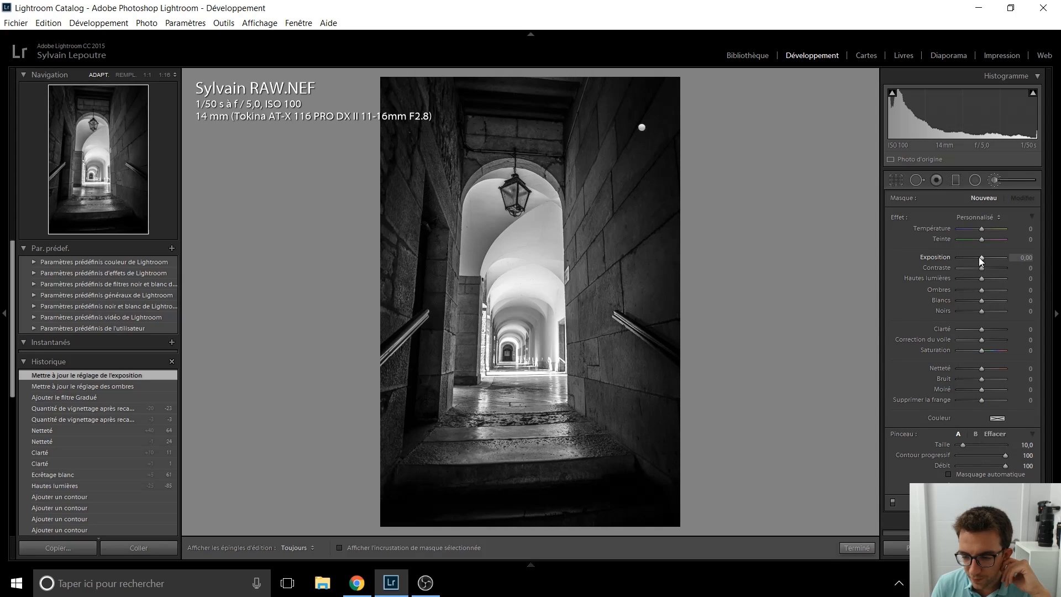
pyautogui.moveTo(981, 262); pyautogui.dragTo(985, 261)
pyautogui.moveTo(515, 197); pyautogui.dragTo(517, 215)
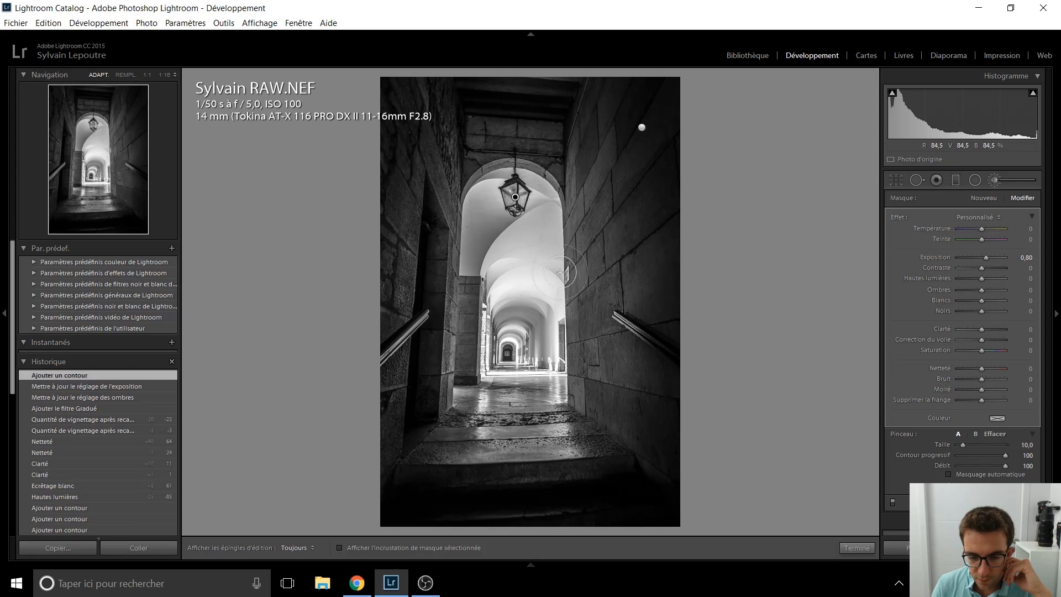
pyautogui.click(991, 180)
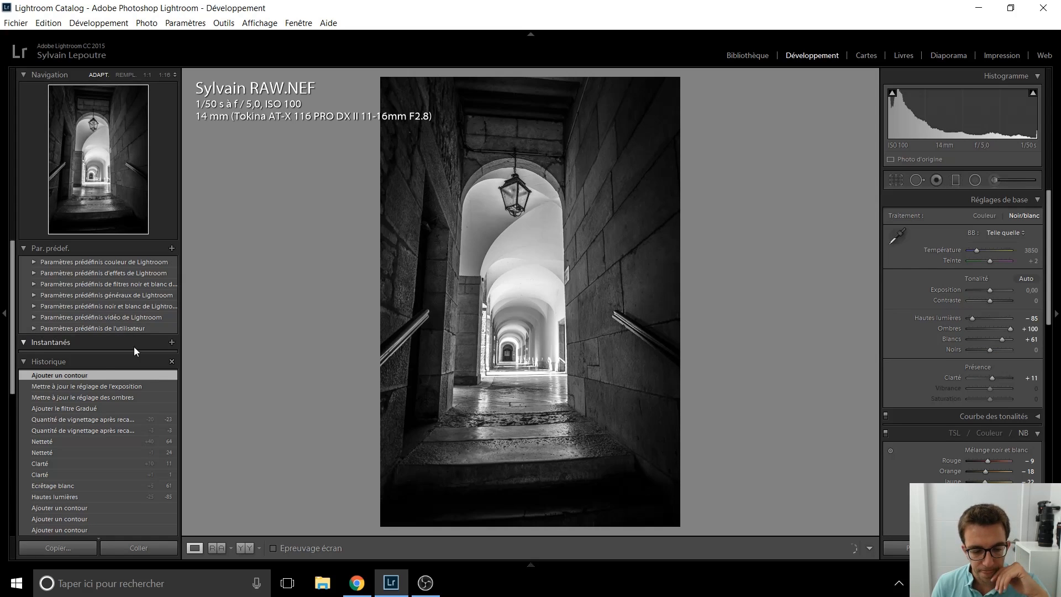
# - Compare the lantern before and after its brush stroke in the history, and fine-tune that stroke's Exposure
pyautogui.click(80, 383)
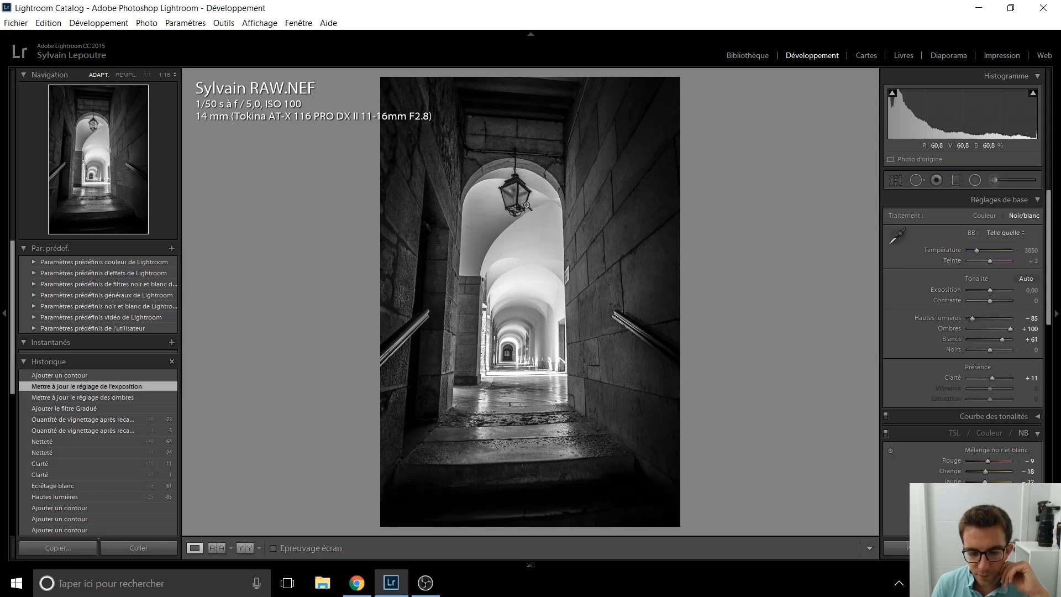
pyautogui.click(112, 375)
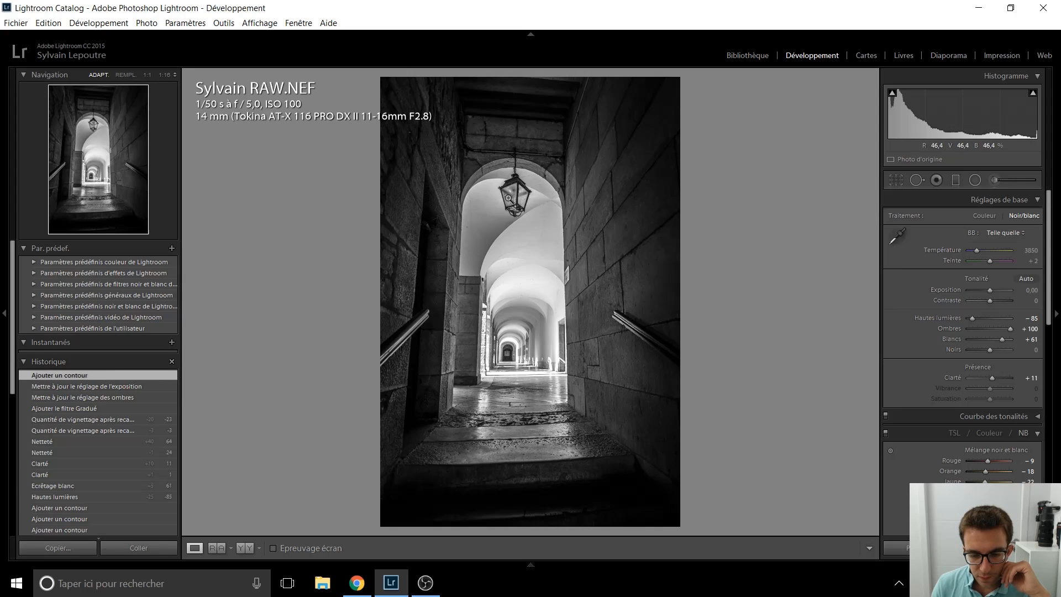
pyautogui.click(994, 180)
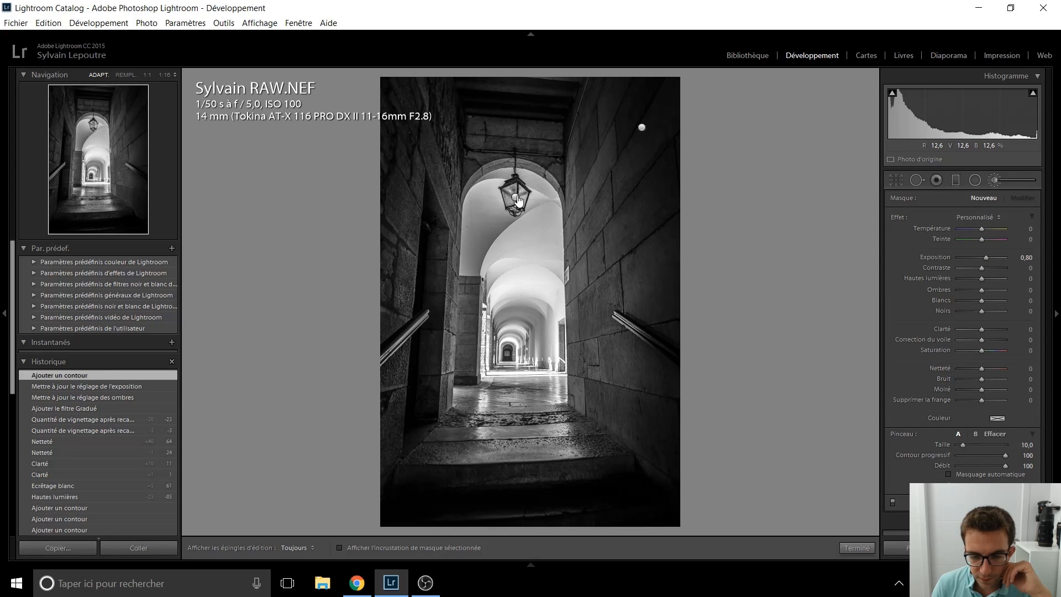
pyautogui.moveTo(983, 260); pyautogui.dragTo(983, 260)
pyautogui.click(995, 181)
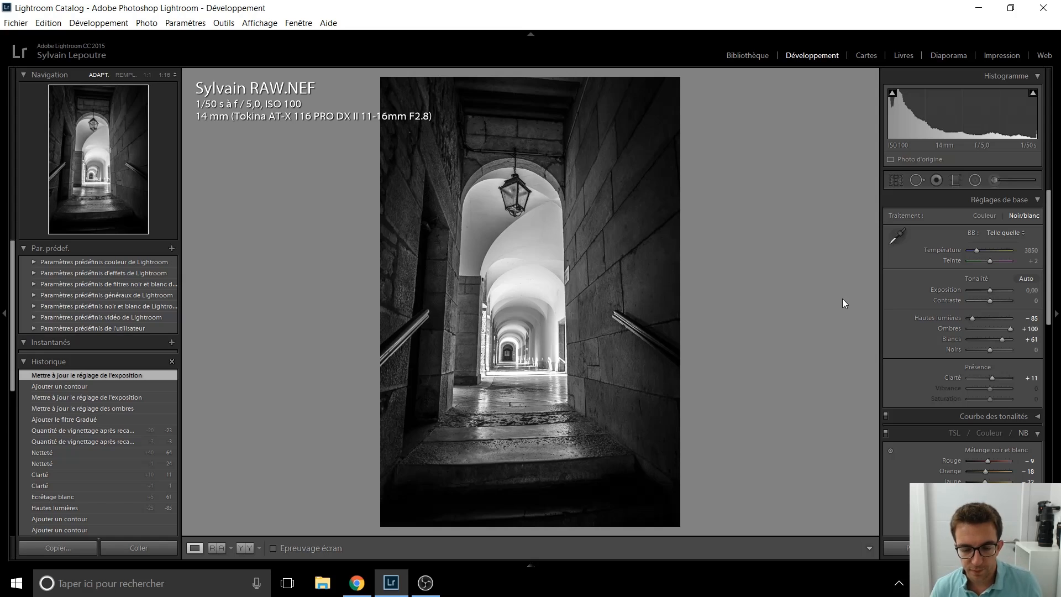
# - Display the JPG version of the stairway photo for comparison with the RAW edit
pyautogui.press('Right')
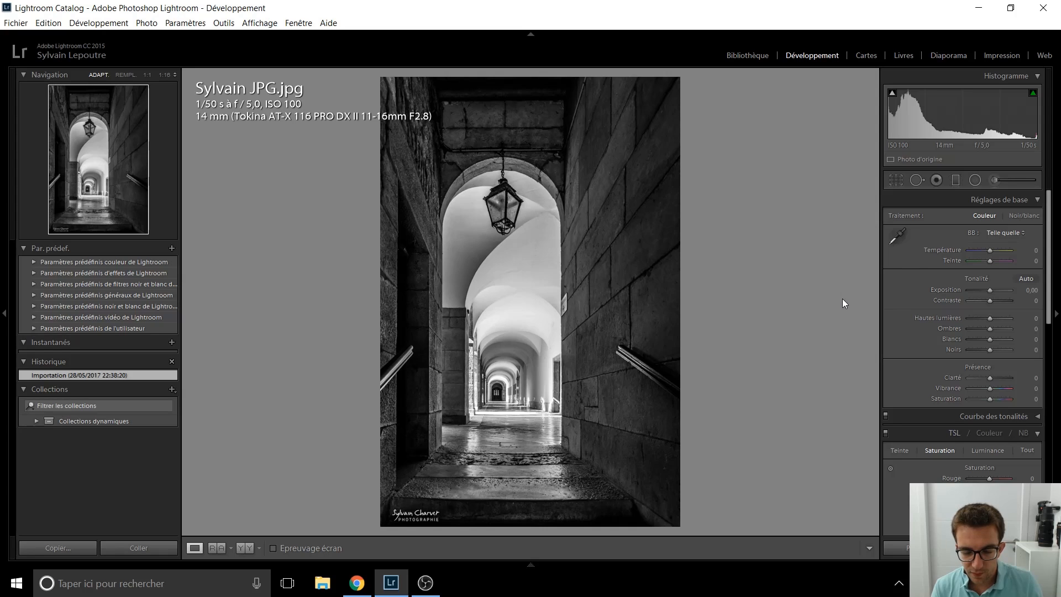
# - Compare the stairway RAW edit with its JPG version by alternating between the two photos
pyautogui.press('Left')
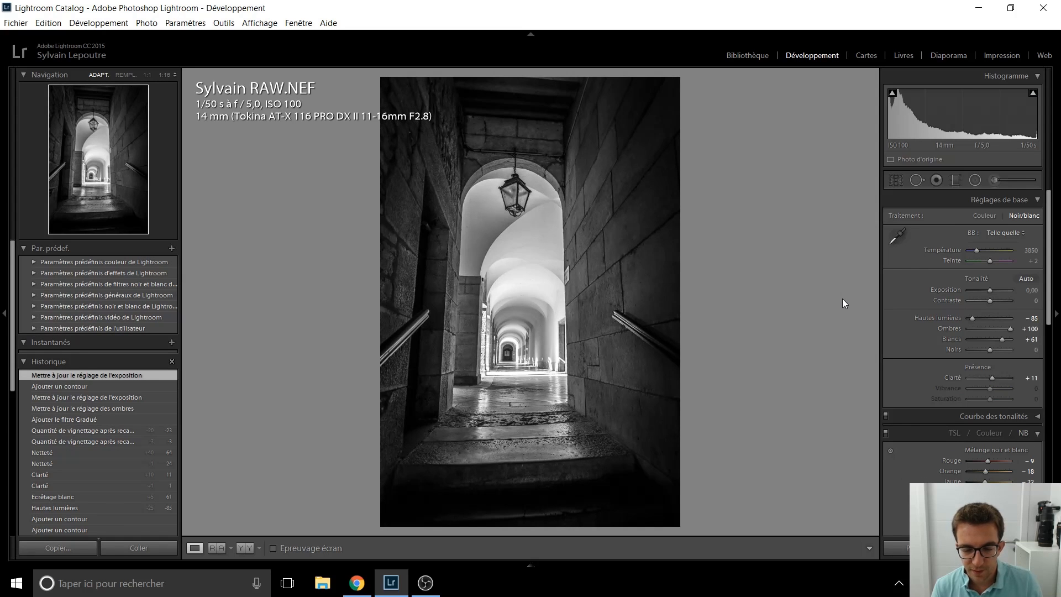
pyautogui.press('Right')
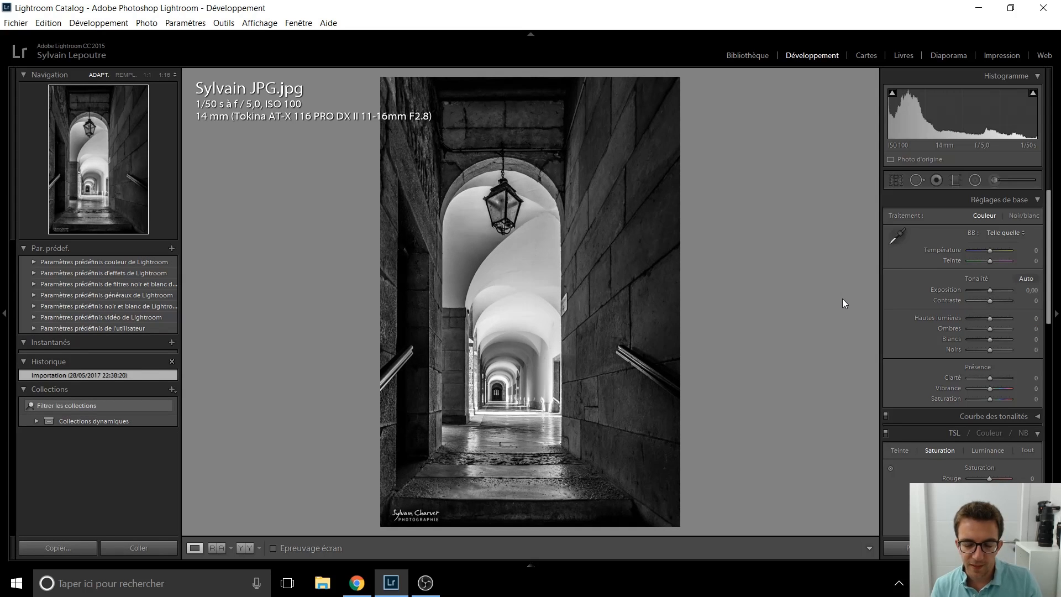
pyautogui.press('Left')
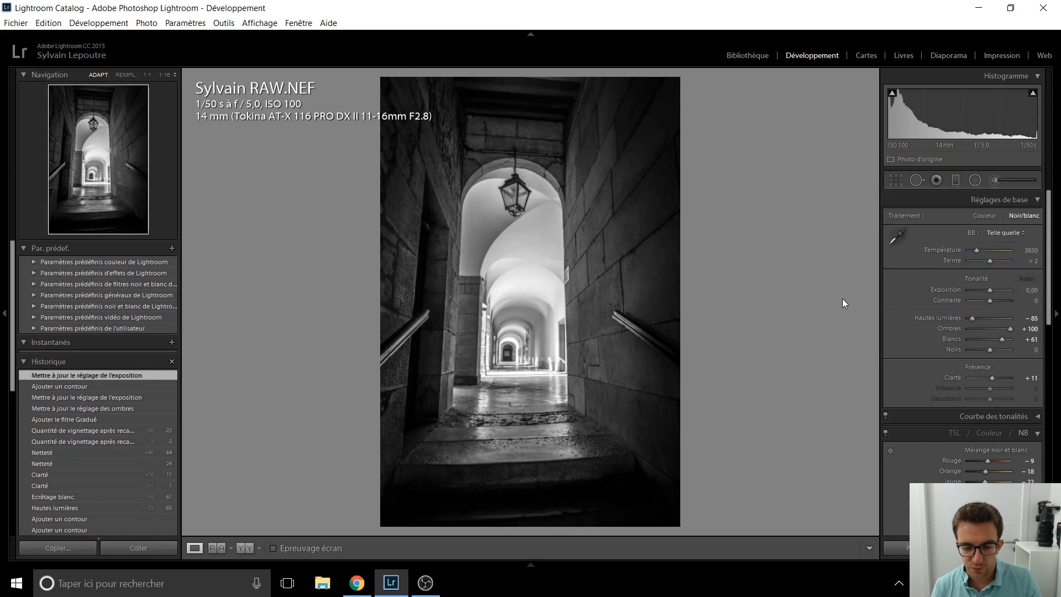
pyautogui.press('Right')
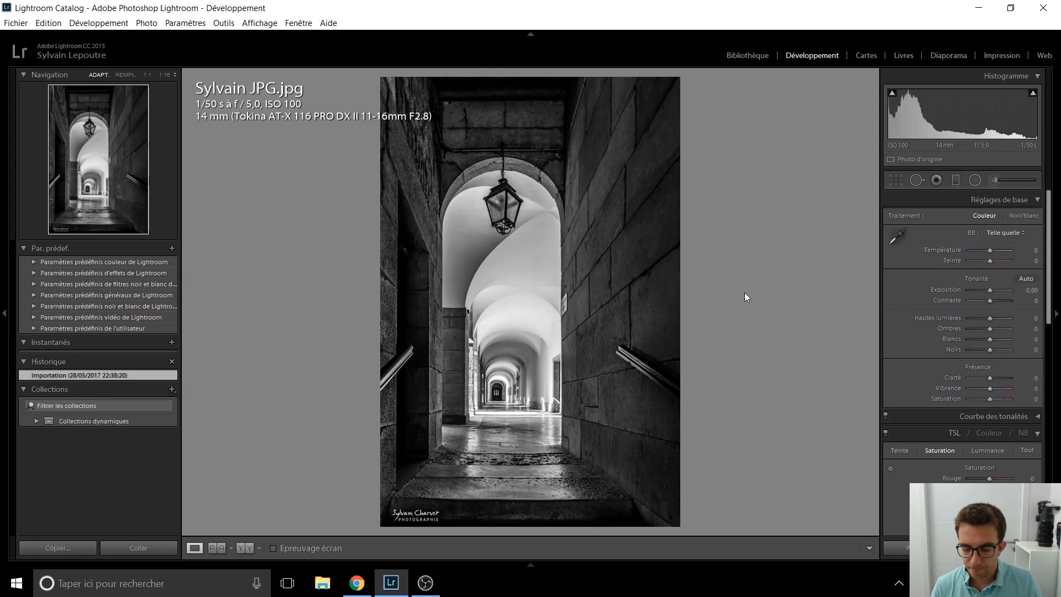
pyautogui.press('Right')
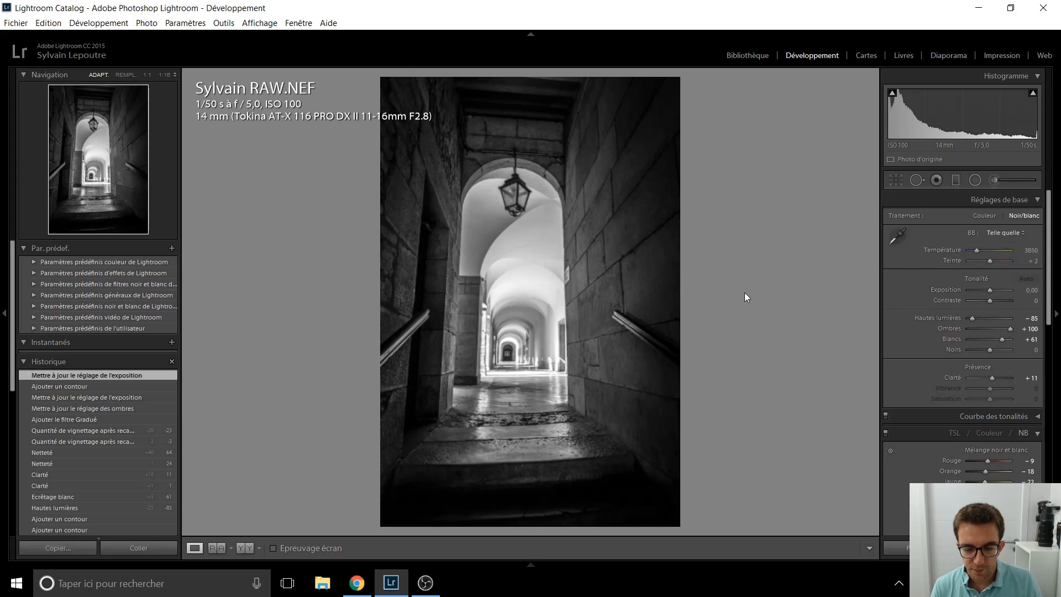
pyautogui.press('Left')
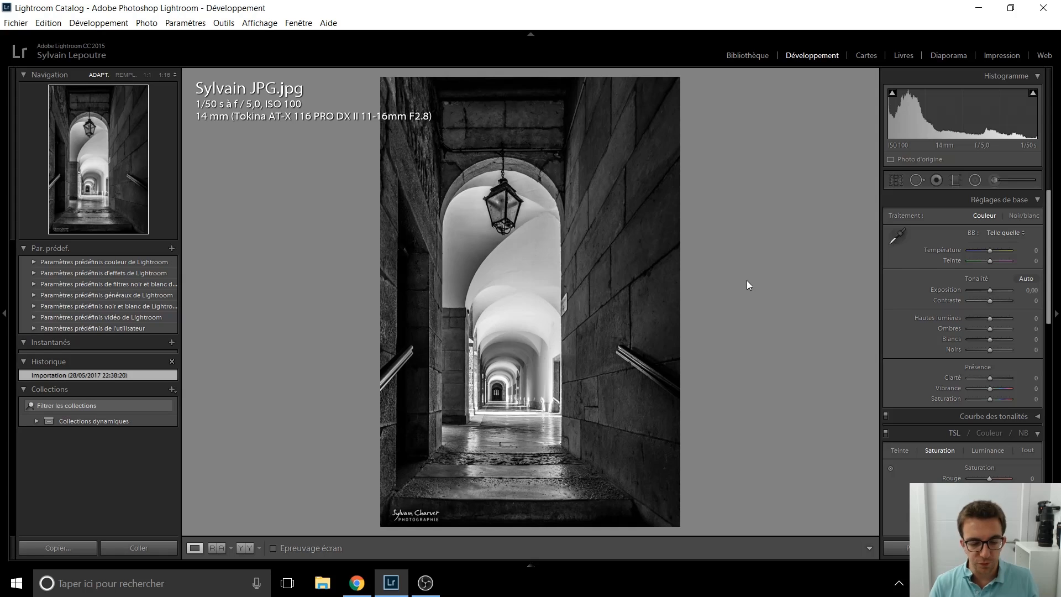
# - Display the bull photo DSCF5431.RAF and inspect the animal's head at 1:1
pyautogui.press('Left')
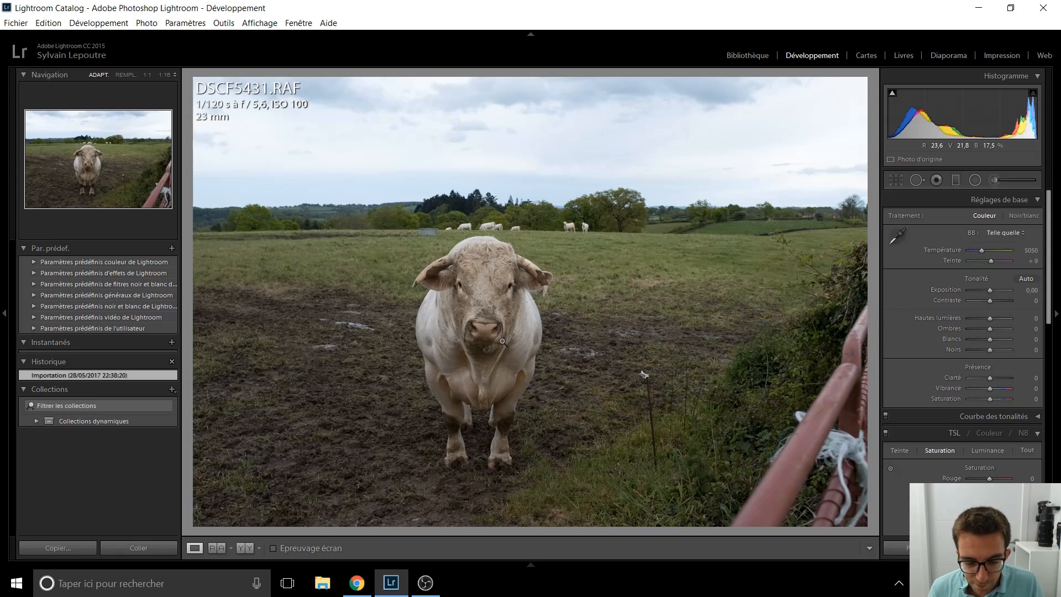
pyautogui.click(487, 274)
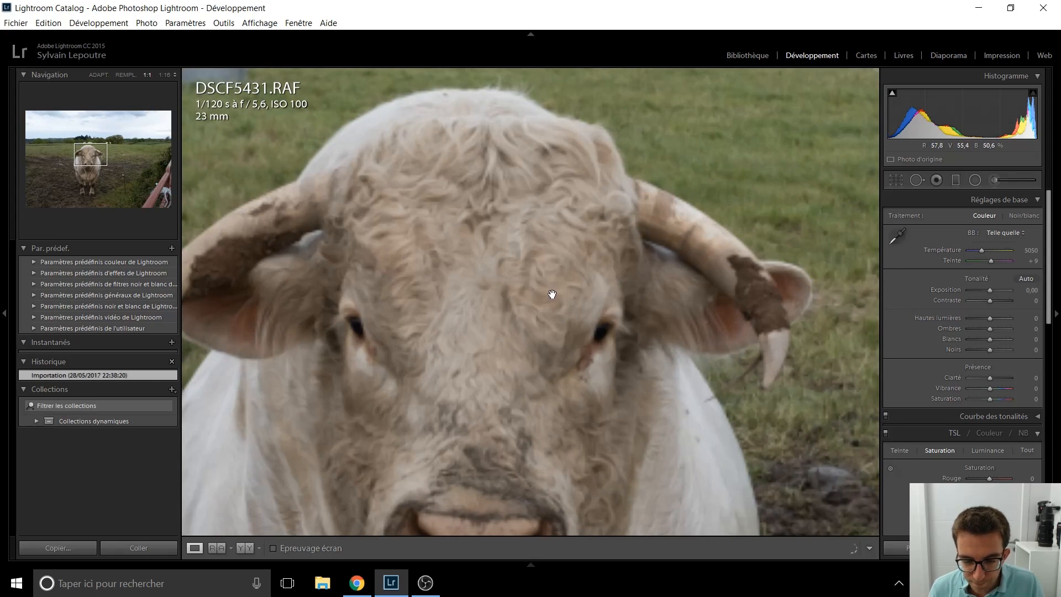
pyautogui.click(507, 357)
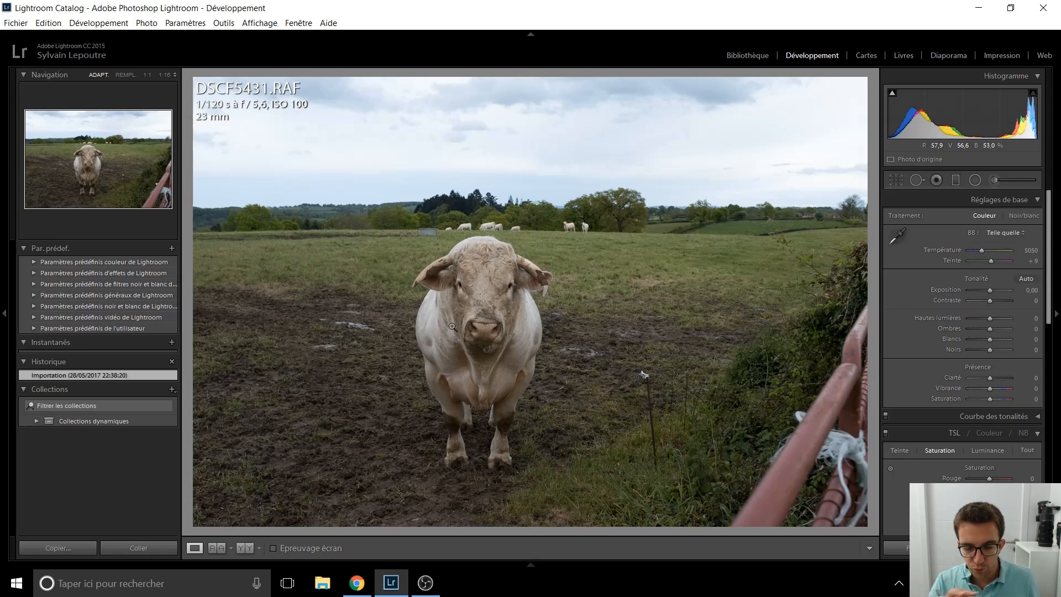
# - Crop the bull photo to a portrait frame tight around the animal, keeping the Original aspect ratio
pyautogui.click(896, 180)
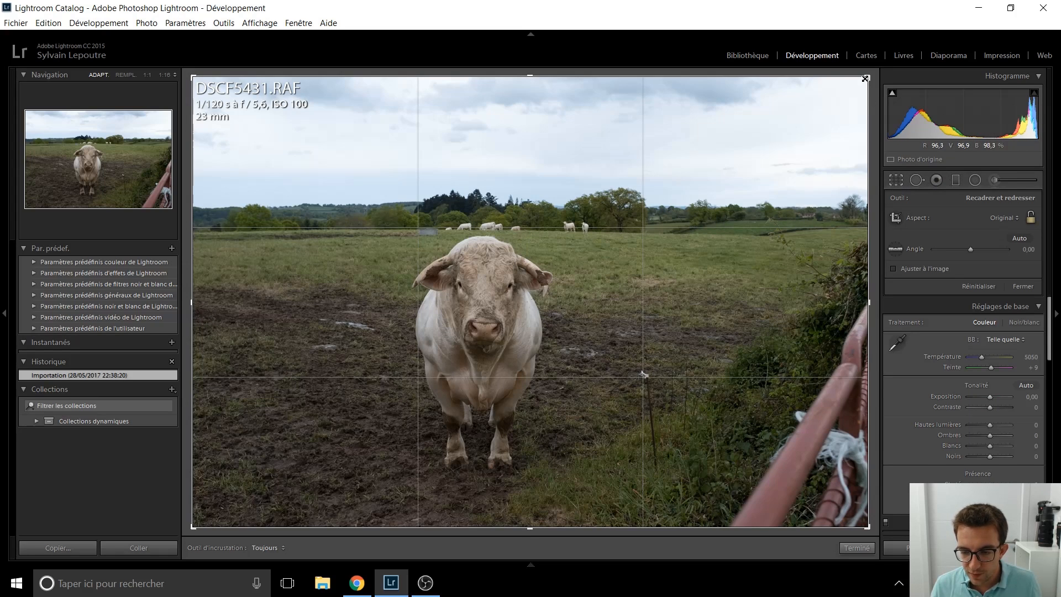
pyautogui.moveTo(866, 78); pyautogui.dragTo(832, 70)
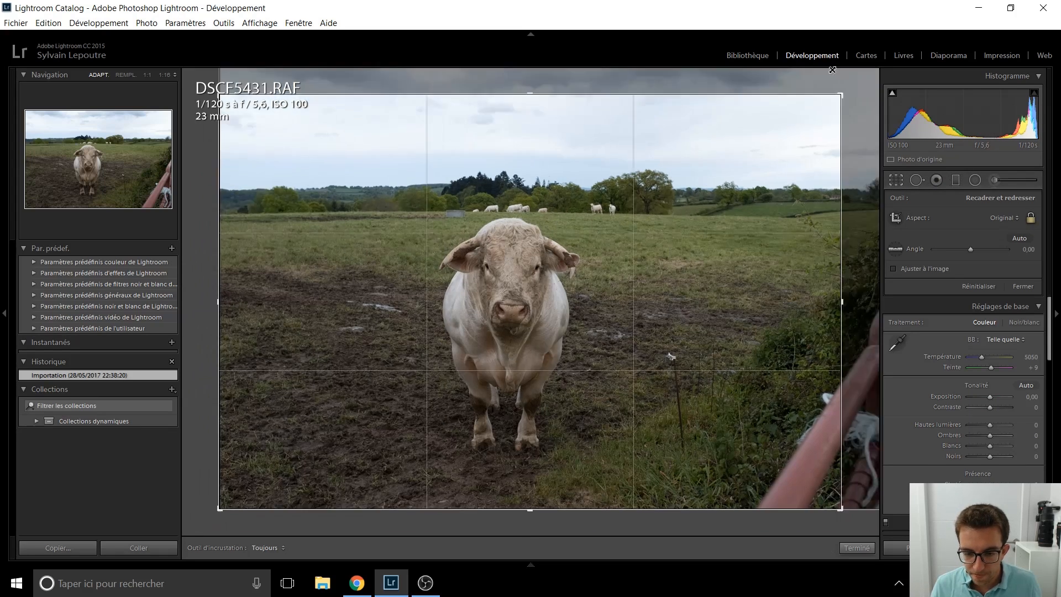
pyautogui.press('x')
pyautogui.moveTo(383, 81); pyautogui.dragTo(433, 157)
pyautogui.moveTo(476, 199); pyautogui.dragTo(512, 221)
pyautogui.moveTo(626, 160); pyautogui.dragTo(619, 170)
pyautogui.moveTo(500, 197); pyautogui.dragTo(500, 221)
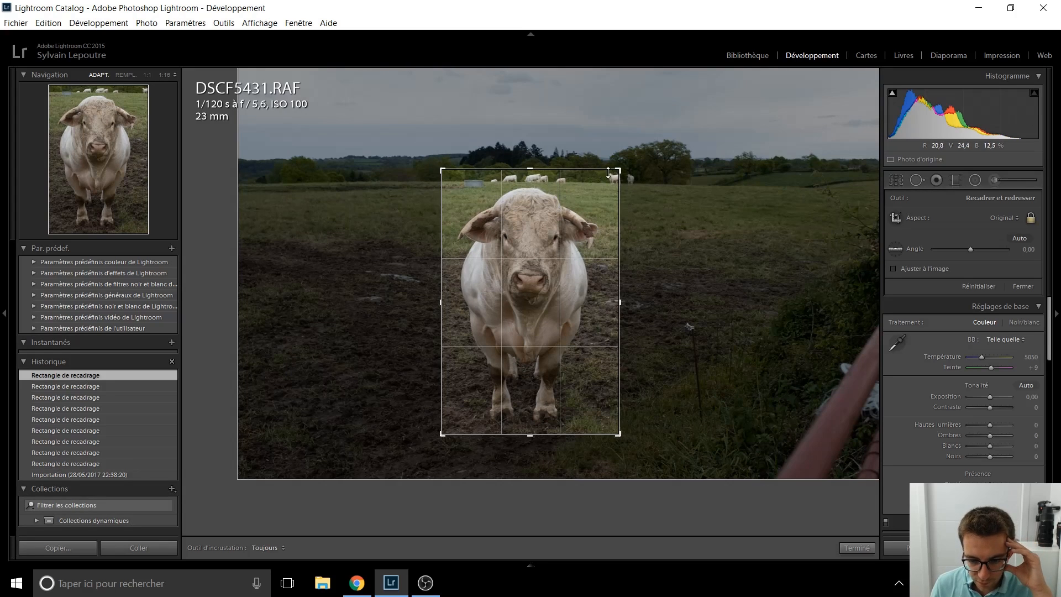
pyautogui.moveTo(618, 168); pyautogui.dragTo(617, 169)
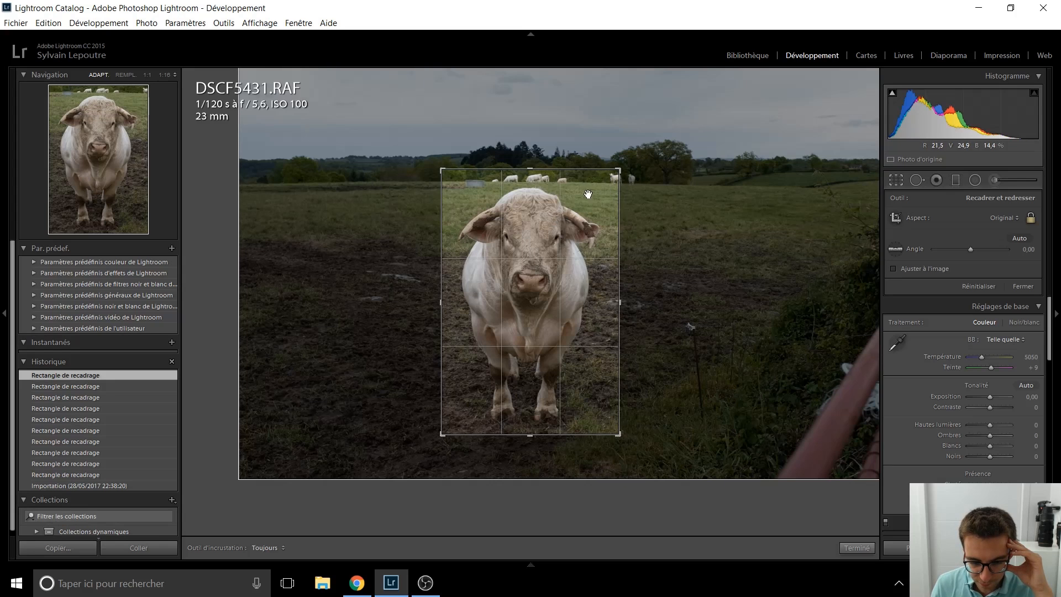
pyautogui.moveTo(530, 231); pyautogui.dragTo(534, 228)
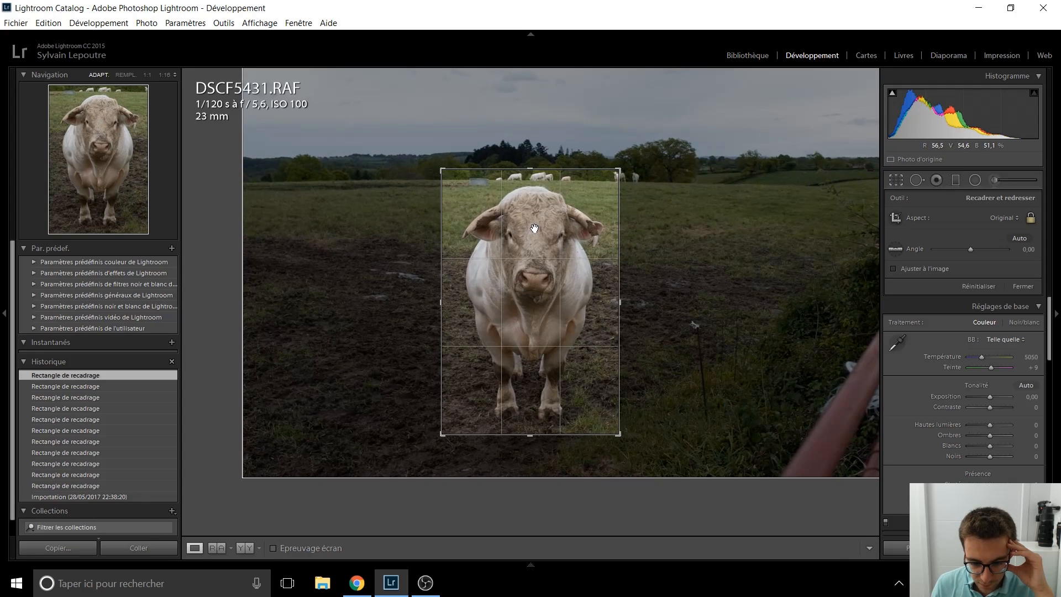
pyautogui.press('Return')
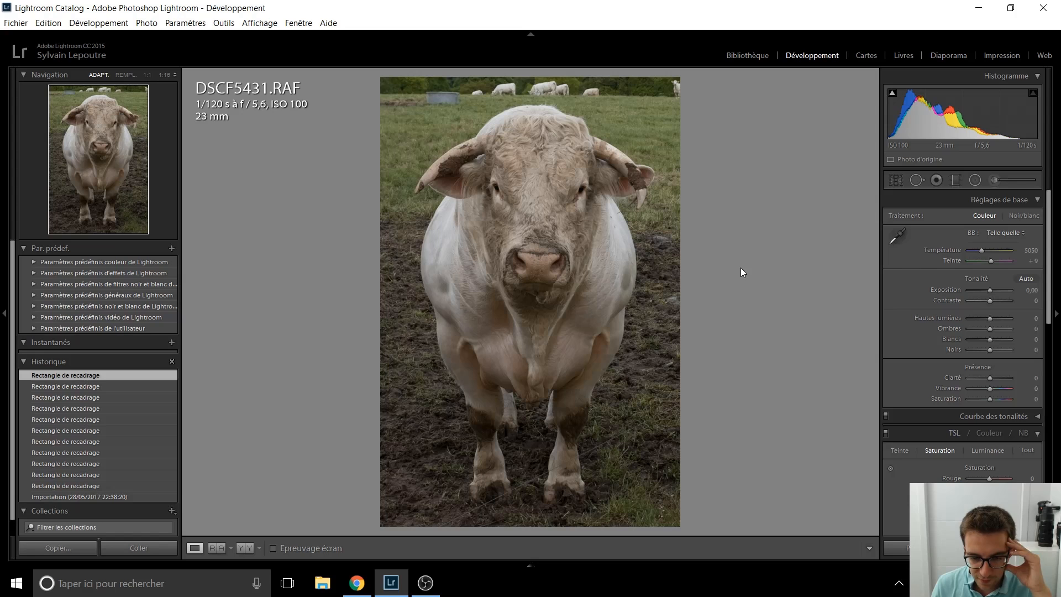
# - Clone out the cut-off cow at the photo's upper right edge with a size 53 spot removal, sampling from nearby background
pyautogui.click(917, 180)
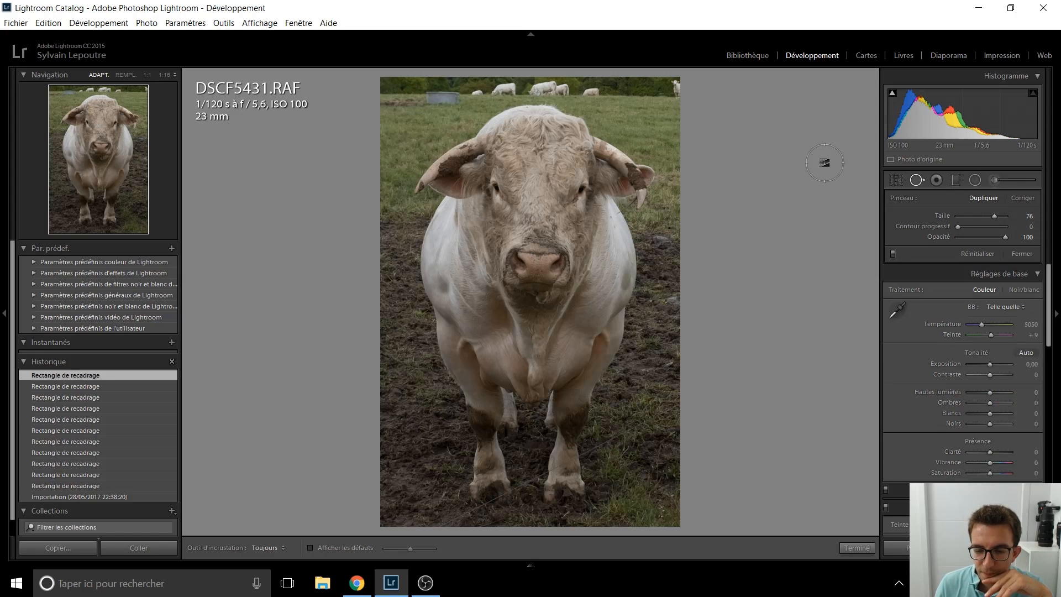
pyautogui.click(673, 87)
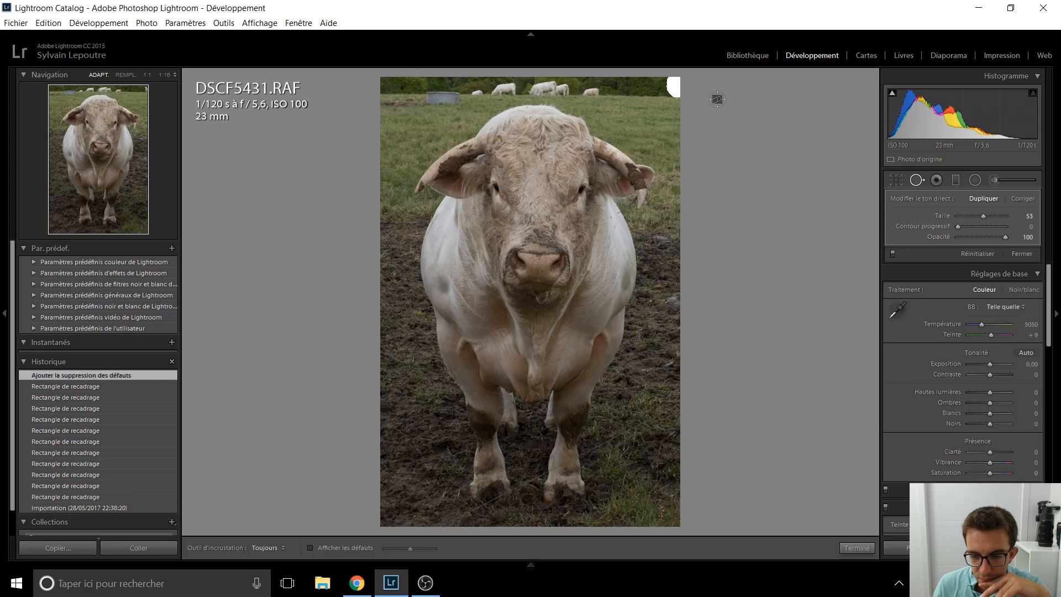
pyautogui.moveTo(654, 98); pyautogui.dragTo(654, 87)
pyautogui.press('q')
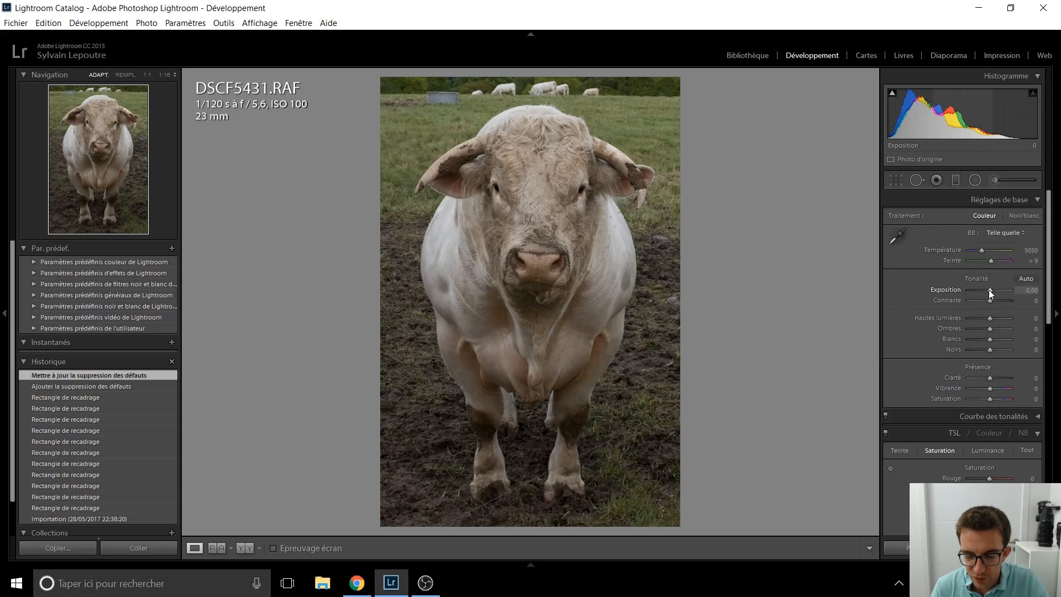
# - Set the bull photo's Exposure to +1.10 and Highlights to -74
pyautogui.press('Up')
pyautogui.press('Up')
pyautogui.press('Up')
pyautogui.press('Up')
pyautogui.press('Up')
pyautogui.press('Up')
pyautogui.press('Up')
pyautogui.press('Up')
pyautogui.press('Up')
pyautogui.press('Up')
pyautogui.press('Up')
pyautogui.press('Up')
pyautogui.press('Down')
pyautogui.press('Down')
pyautogui.press('Down')
pyautogui.press('Down')
pyautogui.press('Down')
pyautogui.press('Down')
pyautogui.press('Down')
pyautogui.press('Down')
pyautogui.press('Down')
pyautogui.press('Down')
pyautogui.press('Down')
pyautogui.press('Down')
pyautogui.press('Down')
pyautogui.press('Down')
pyautogui.press('Down')
pyautogui.press('Down')
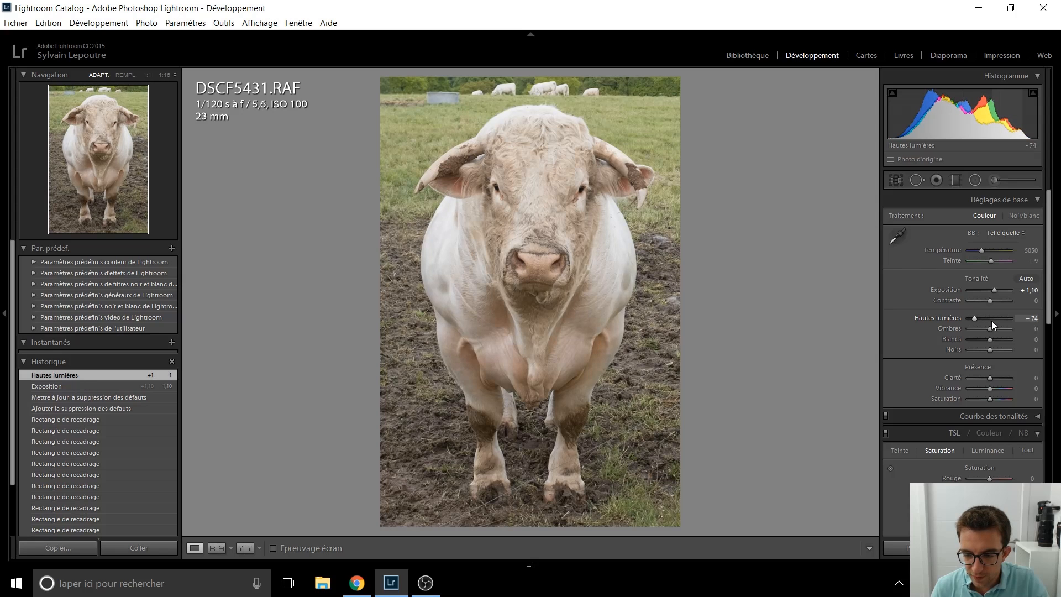
# - Set the bull photo's Shadows to +45, Whites to +50 and Blacks to -35
pyautogui.press('Up')
pyautogui.press('Up')
pyautogui.press('Up')
pyautogui.press('Up')
pyautogui.press('Up')
pyautogui.press('Up')
pyautogui.press('Up')
pyautogui.press('Up')
pyautogui.press('Up')
pyautogui.press('Up')
pyautogui.press('Up')
pyautogui.press('Up')
pyautogui.press('Up')
pyautogui.press('Up')
pyautogui.press('Up')
pyautogui.press('Up')
pyautogui.press('Up')
pyautogui.press('Up')
pyautogui.press('Up')
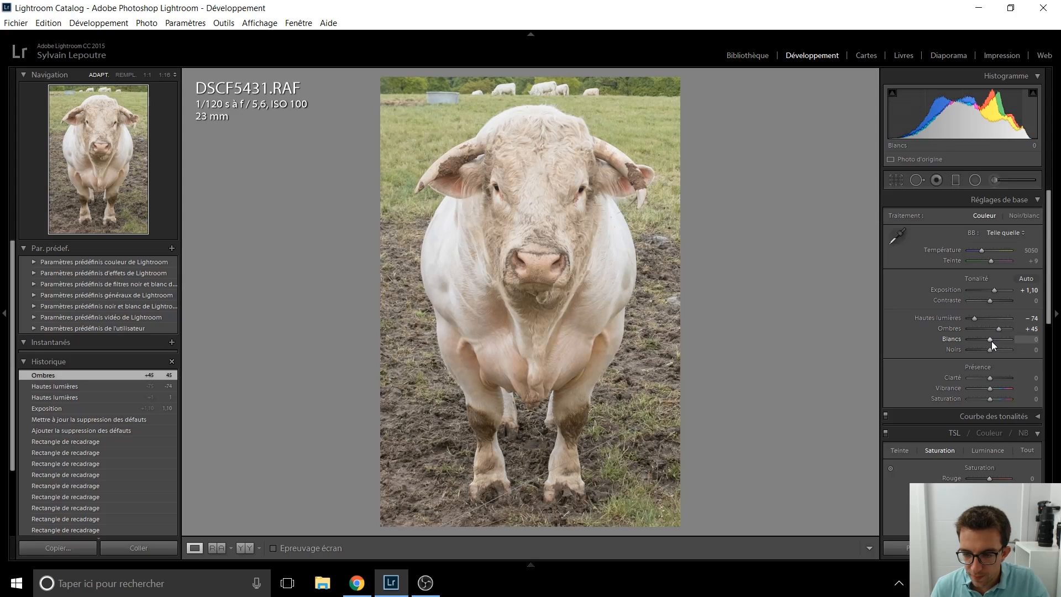
pyautogui.press('Down')
pyautogui.press('Down')
pyautogui.press('Down')
pyautogui.press('Down')
pyautogui.press('Down')
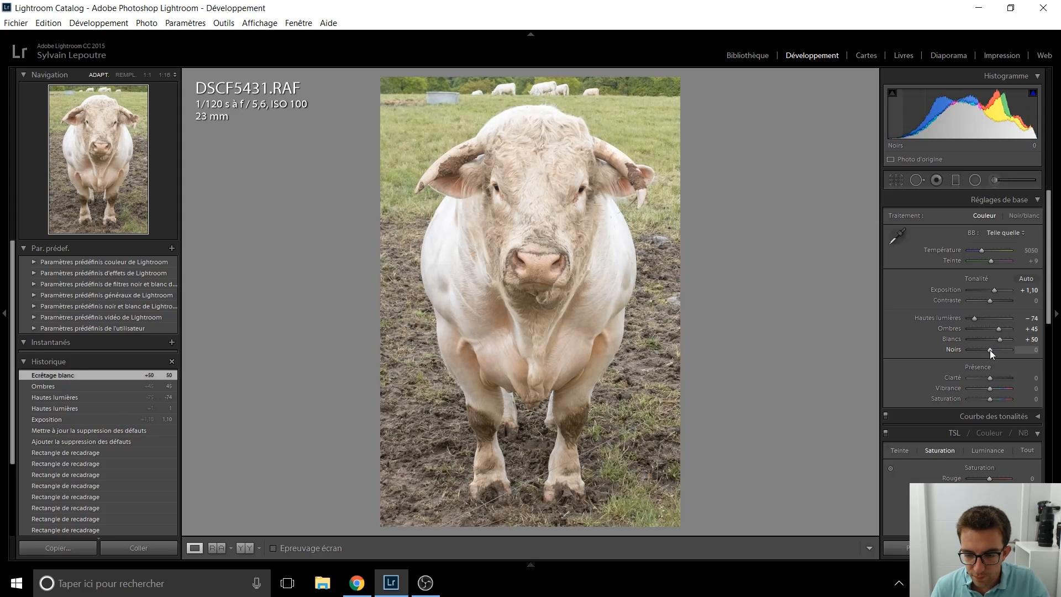
pyautogui.press('Down')
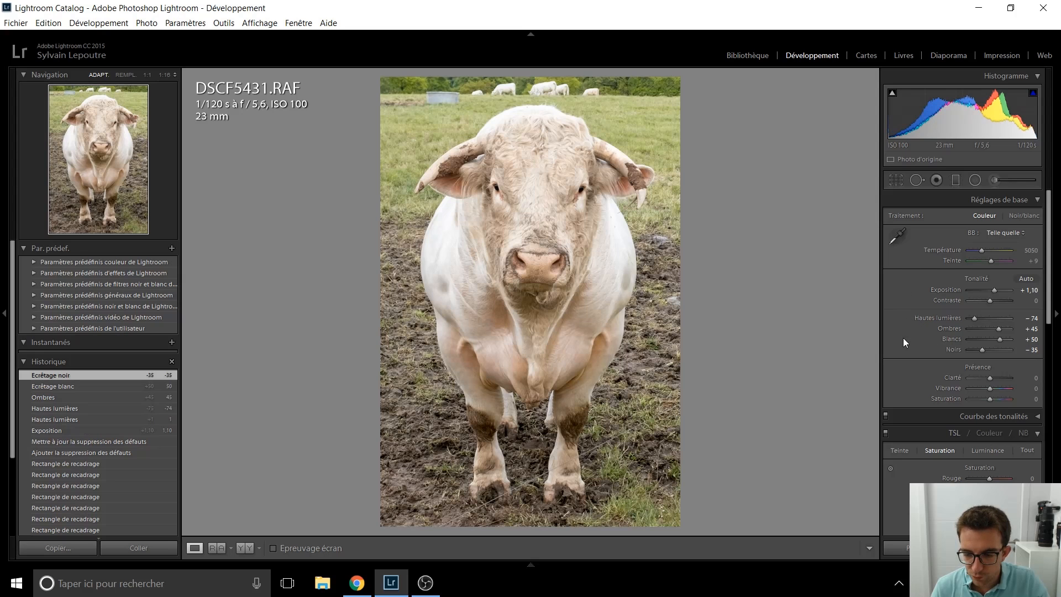
# - Try a black-and-white conversion and a global Clarity of +100 on the bull photo, reverting each one
pyautogui.click(1023, 433)
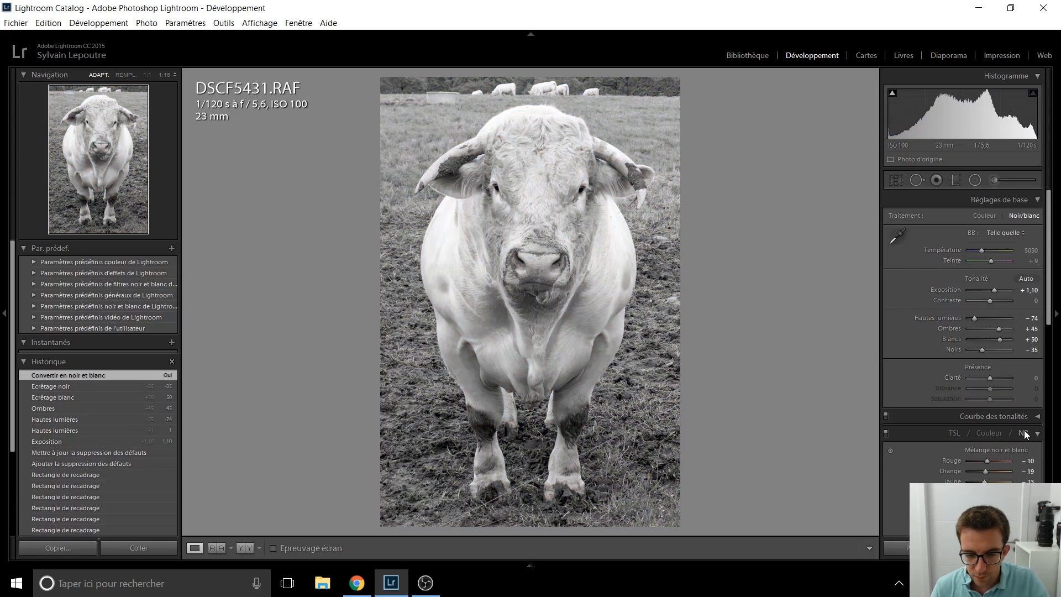
pyautogui.click(956, 435)
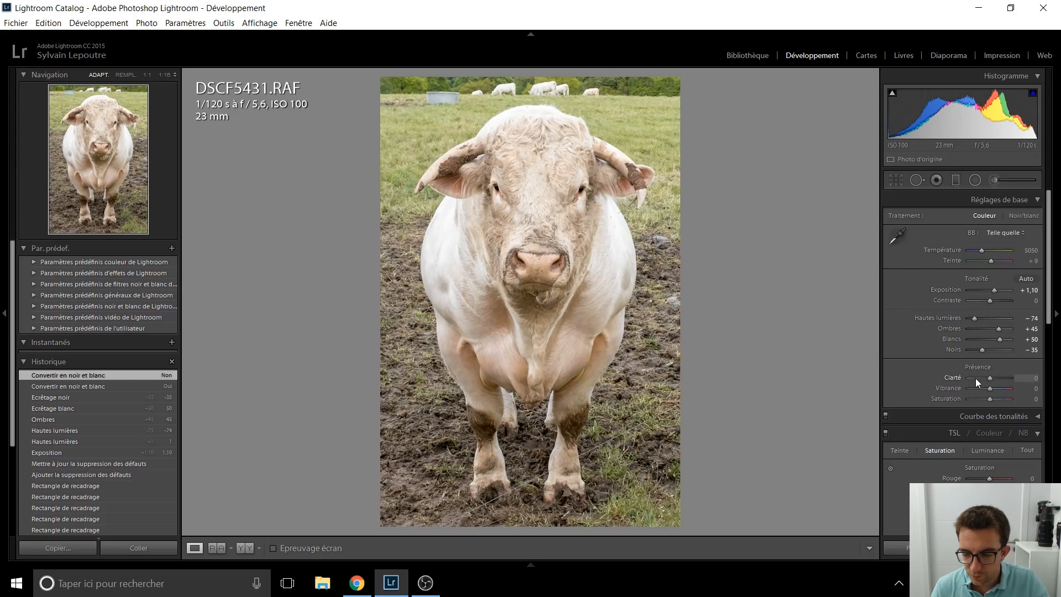
pyautogui.press('Up')
pyautogui.press('Up')
pyautogui.press('Up')
pyautogui.press('Up')
pyautogui.press('Up')
pyautogui.press('Up')
pyautogui.press('Up')
pyautogui.press('Up')
pyautogui.press('Up')
pyautogui.press('Up')
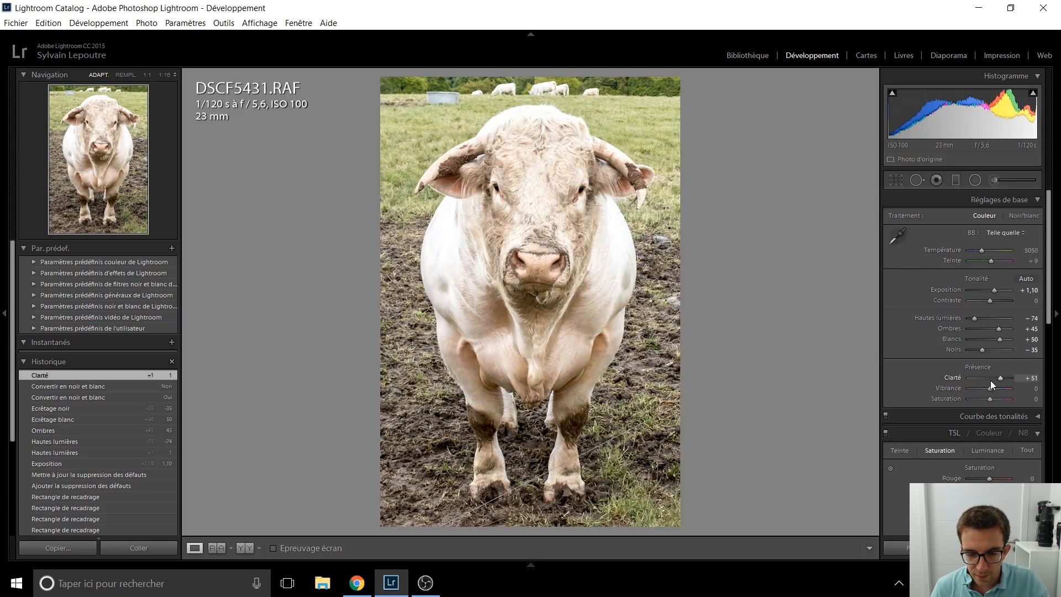
pyautogui.press('Up')
pyautogui.press('Up')
pyautogui.press('Up')
pyautogui.press('Up')
pyautogui.press('Up')
pyautogui.press('Up')
pyautogui.press('Up')
pyautogui.press('Up')
pyautogui.press('Up')
pyautogui.press('Up')
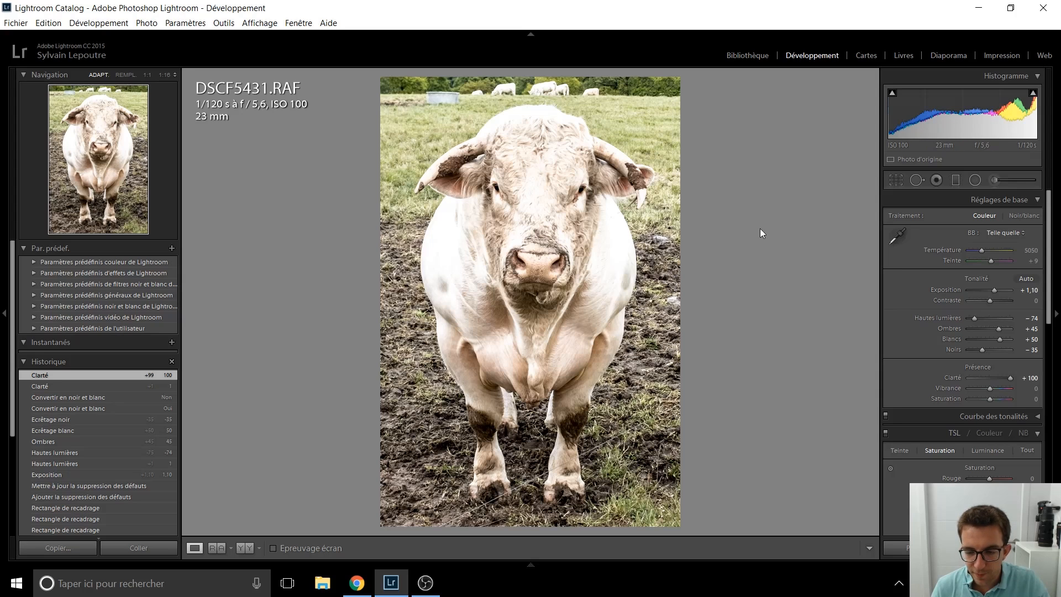
pyautogui.doubleClick(1010, 377)
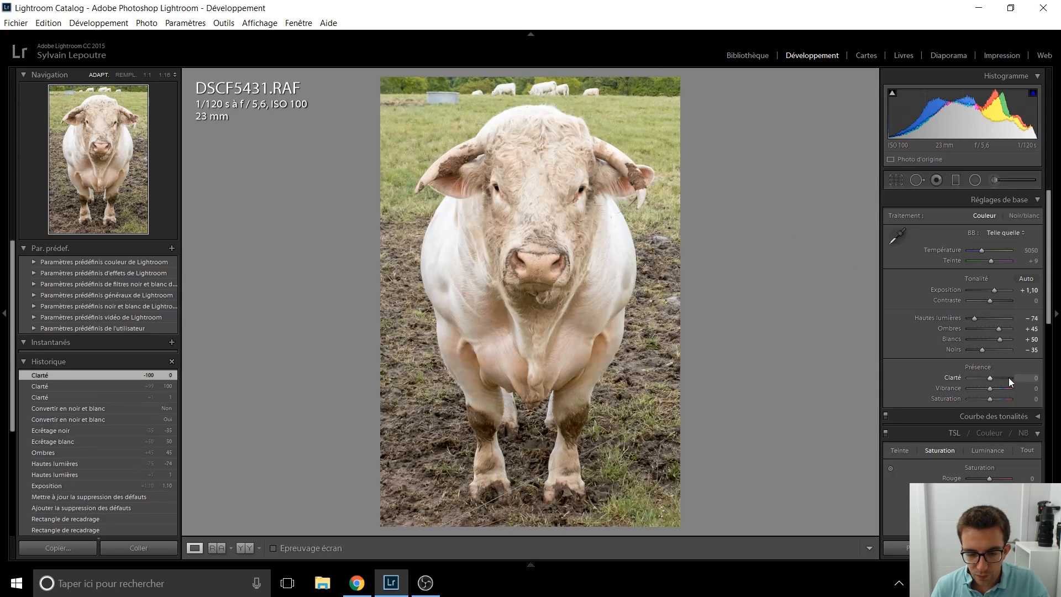
# - Paint over the bull with a size 26 adjustment brush whose effects are reset apart from Clarity 69
pyautogui.click(1008, 181)
pyautogui.doubleClick(898, 217)
pyautogui.moveTo(982, 329); pyautogui.dragTo(1000, 330)
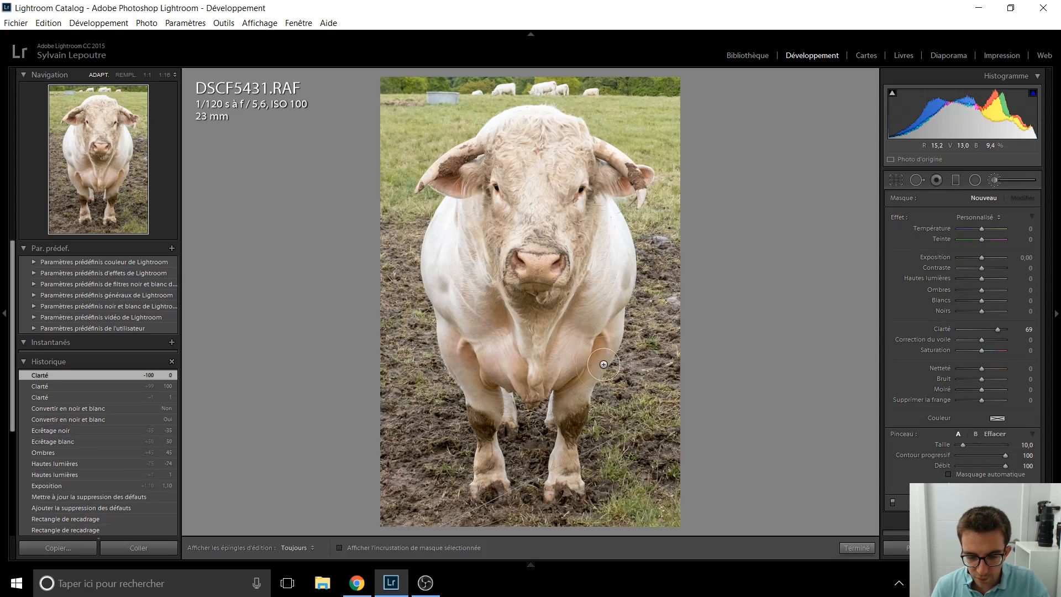
pyautogui.scroll(5, 531, 285)
pyautogui.moveTo(525, 124)
pyautogui.mouseDown()
pyautogui.moveTo(530, 150)
pyautogui.moveTo(448, 232)
pyautogui.moveTo(466, 283)
pyautogui.moveTo(523, 196)
pyautogui.moveTo(574, 200)
pyautogui.moveTo(568, 277)
pyautogui.moveTo(548, 294)
pyautogui.moveTo(511, 412)
pyautogui.moveTo(547, 437)
pyautogui.moveTo(526, 461)
pyautogui.moveTo(652, 289)
pyautogui.moveTo(630, 486)
pyautogui.moveTo(440, 487)
pyautogui.moveTo(426, 469)
pyautogui.moveTo(418, 316)
pyautogui.moveTo(392, 268)
pyautogui.moveTo(413, 444)
pyautogui.moveTo(539, 293)
pyautogui.moveTo(525, 326)
pyautogui.mouseUp()
pyautogui.press('h')
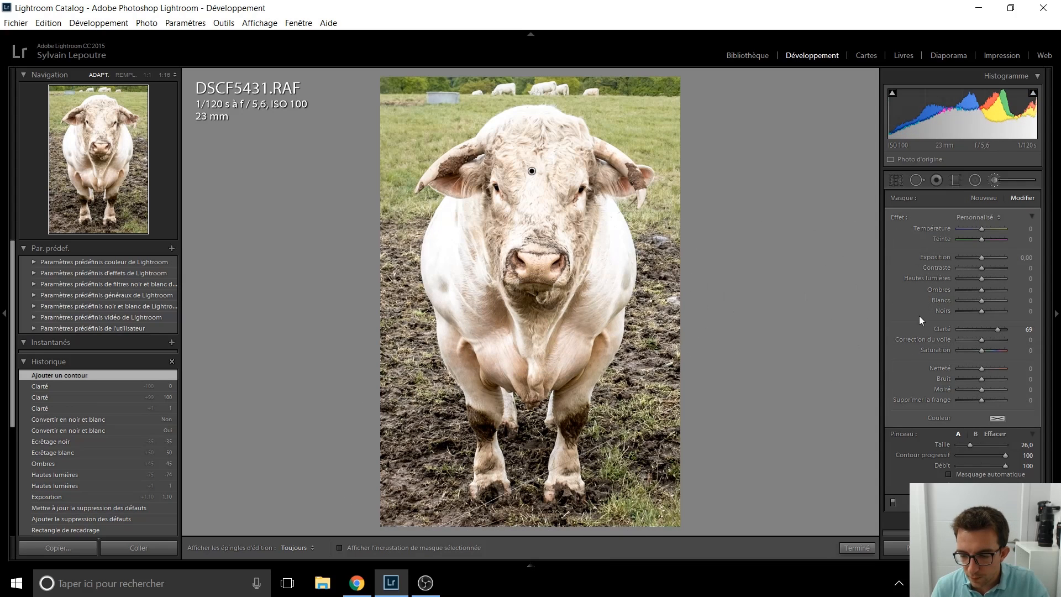
# - Set the bull brush stroke's Highlights to -93, Dehaze to 14 and Exposure to 0.30, and close the brush
pyautogui.moveTo(980, 280); pyautogui.dragTo(958, 279)
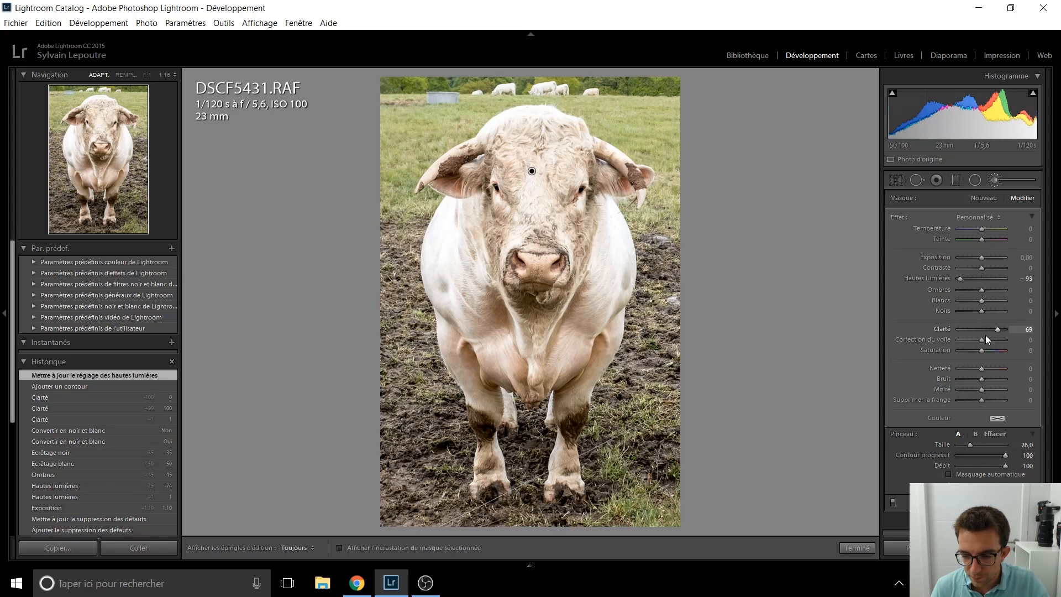
pyautogui.moveTo(983, 340); pyautogui.dragTo(986, 342)
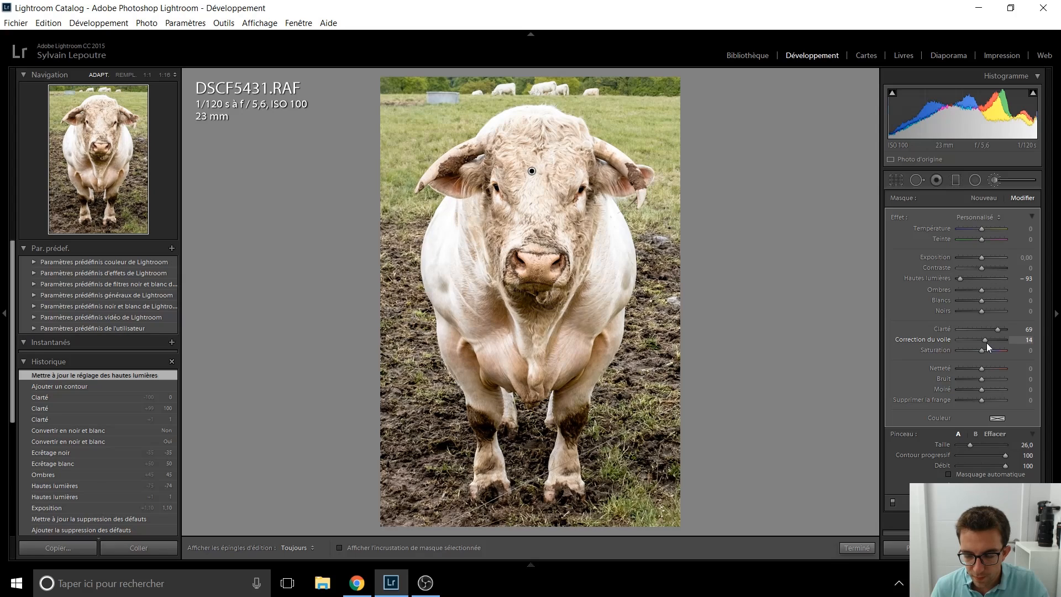
pyautogui.click(983, 260)
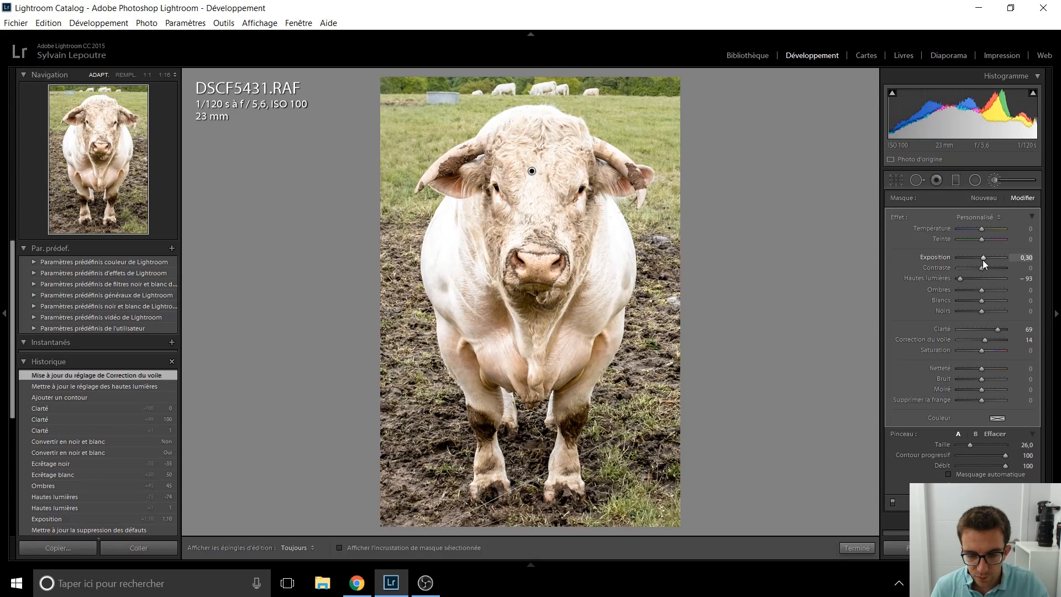
pyautogui.click(995, 180)
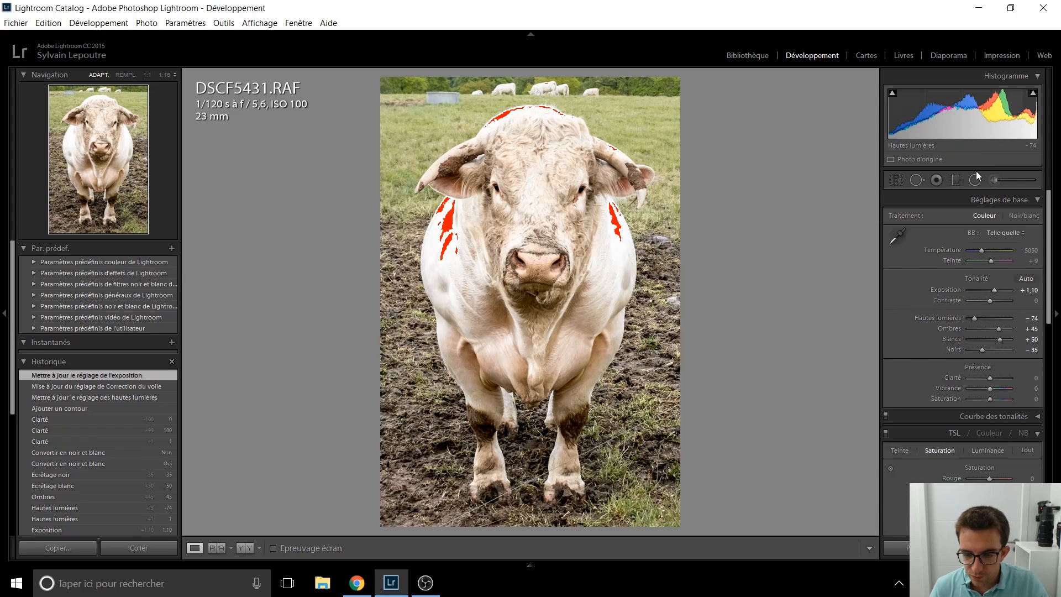
# - Lower the bull photo's global Exposure to +0.90 and Highlights to -100
pyautogui.scroll(-2, 993, 289)
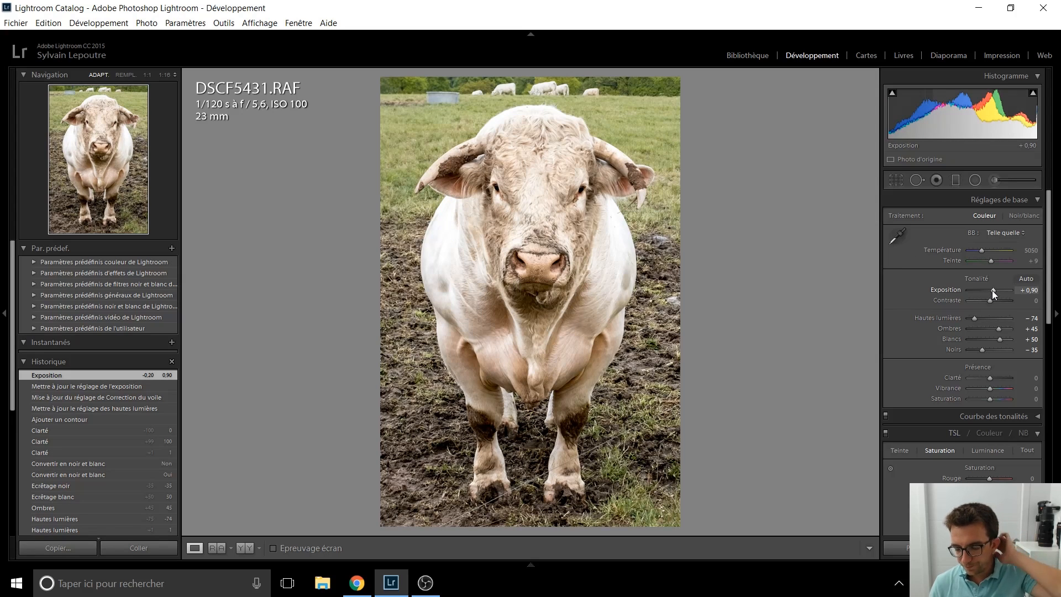
pyautogui.moveTo(973, 319); pyautogui.dragTo(958, 318)
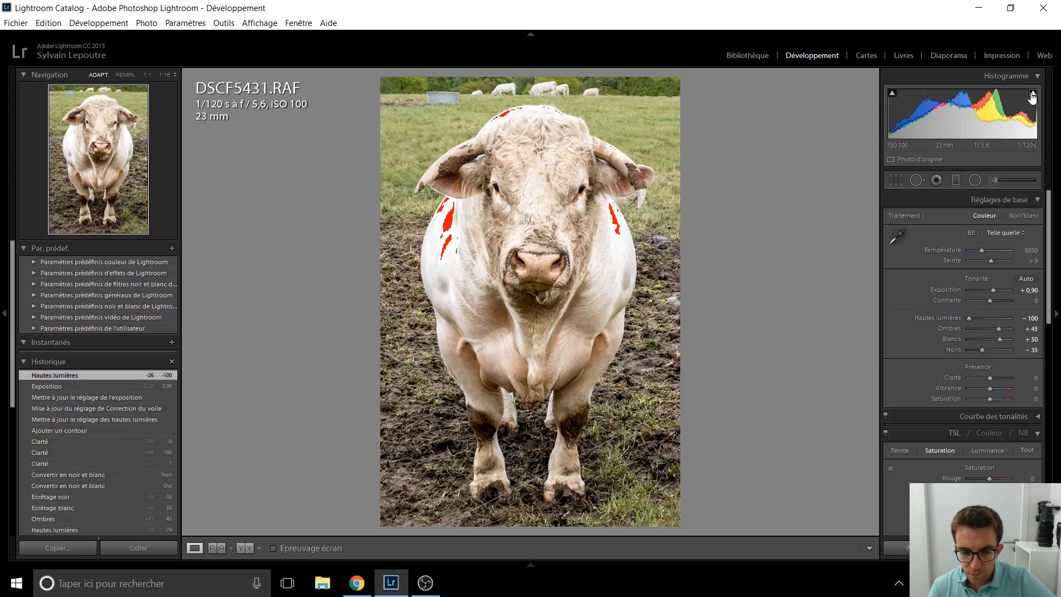
# - Try the bull photo's global Exposure at +0.70 and then +1.10, watching the highlight clipping
pyautogui.click(993, 291)
pyautogui.moveTo(993, 290); pyautogui.dragTo(992, 291)
pyautogui.moveTo(1033, 99)
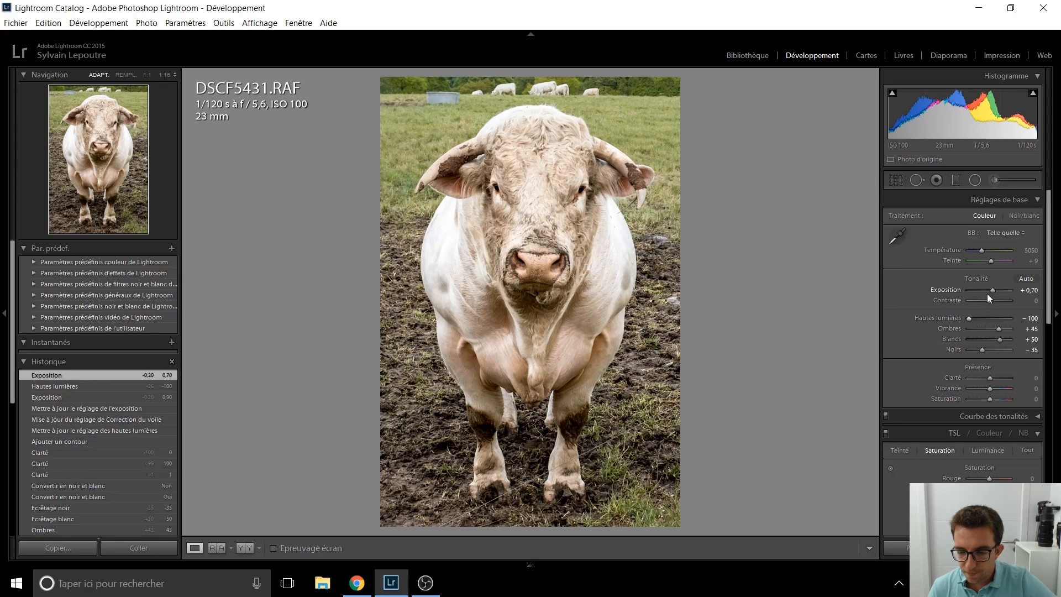
pyautogui.moveTo(990, 291); pyautogui.dragTo(991, 292)
# - Paint over the bull's bright areas with a new size 17 adjustment brush whose effects are reset apart from Highlights -100, and close the brush
pyautogui.click(993, 181)
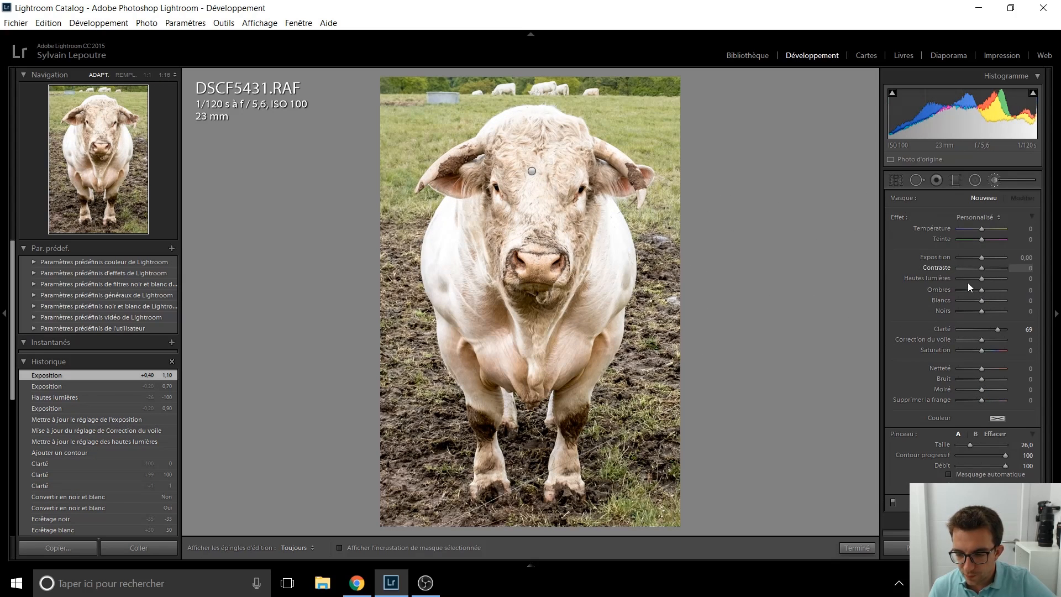
pyautogui.doubleClick(899, 217)
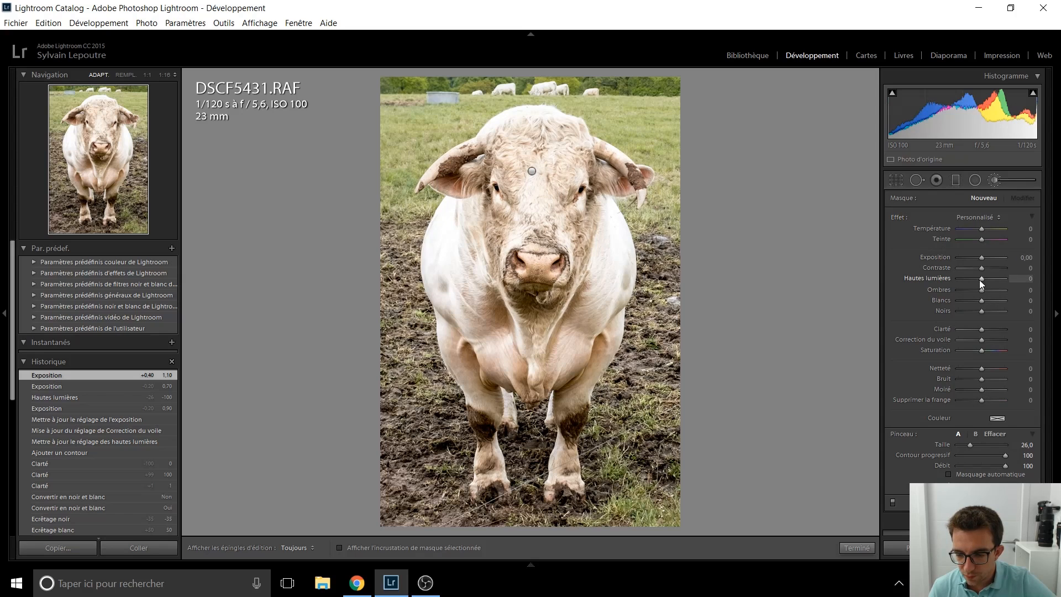
pyautogui.scroll(-4, 610, 224)
pyautogui.press('h')
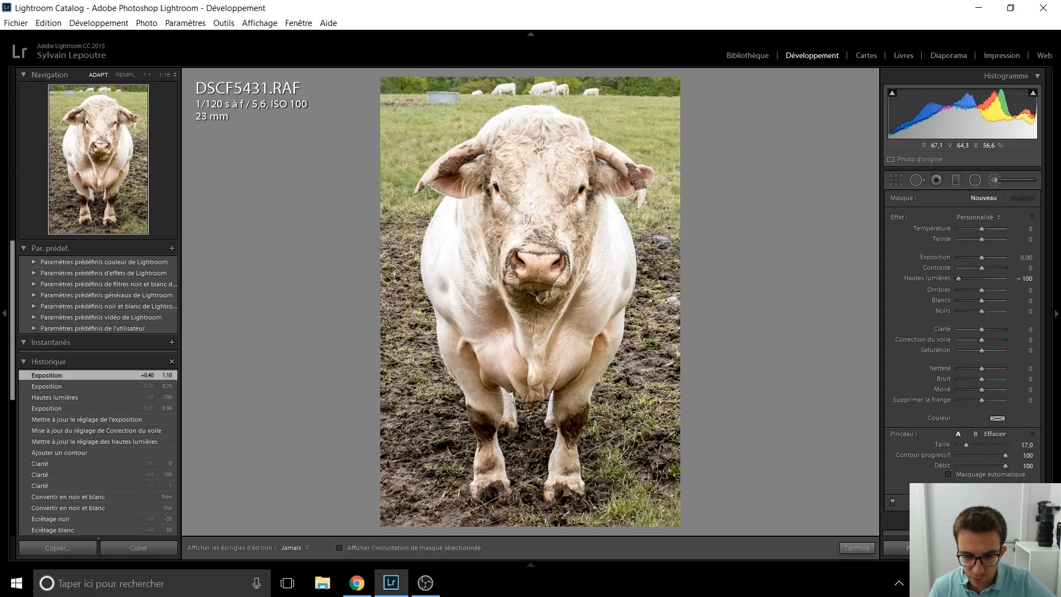
pyautogui.click(530, 364)
pyautogui.press('h')
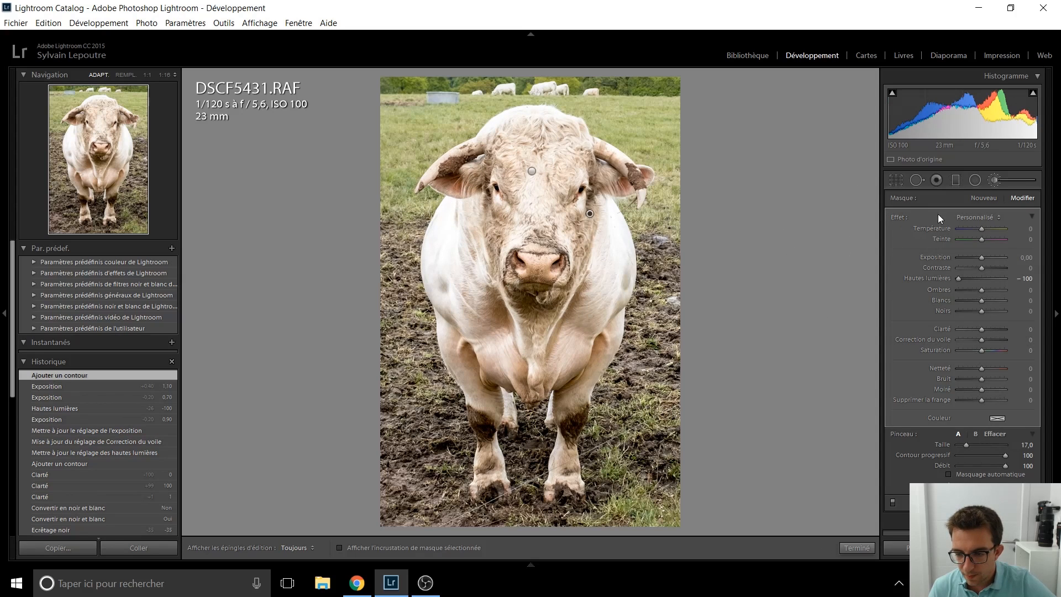
pyautogui.click(994, 181)
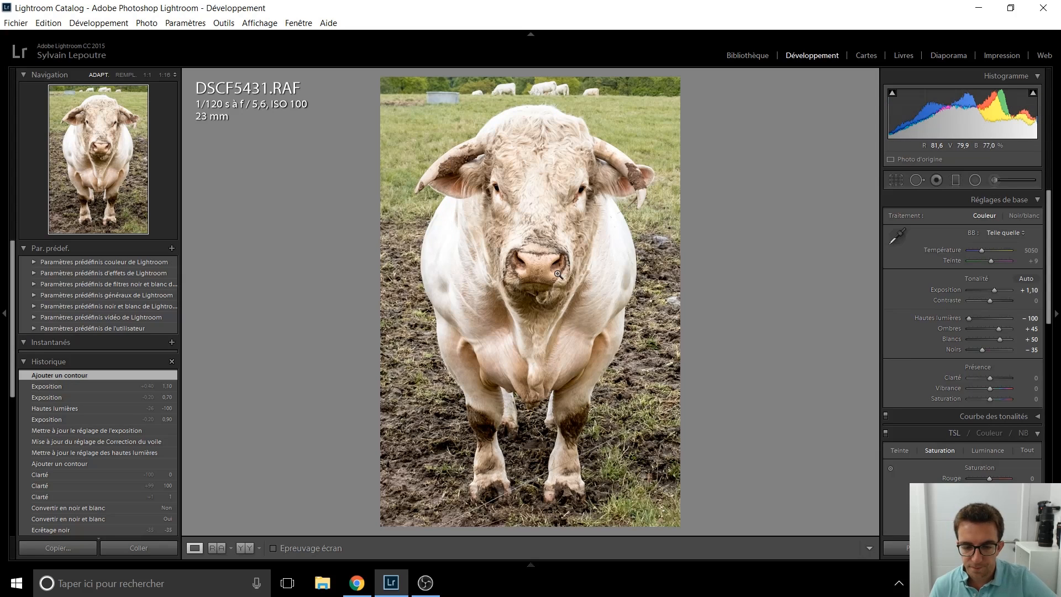
pyautogui.click(1033, 93)
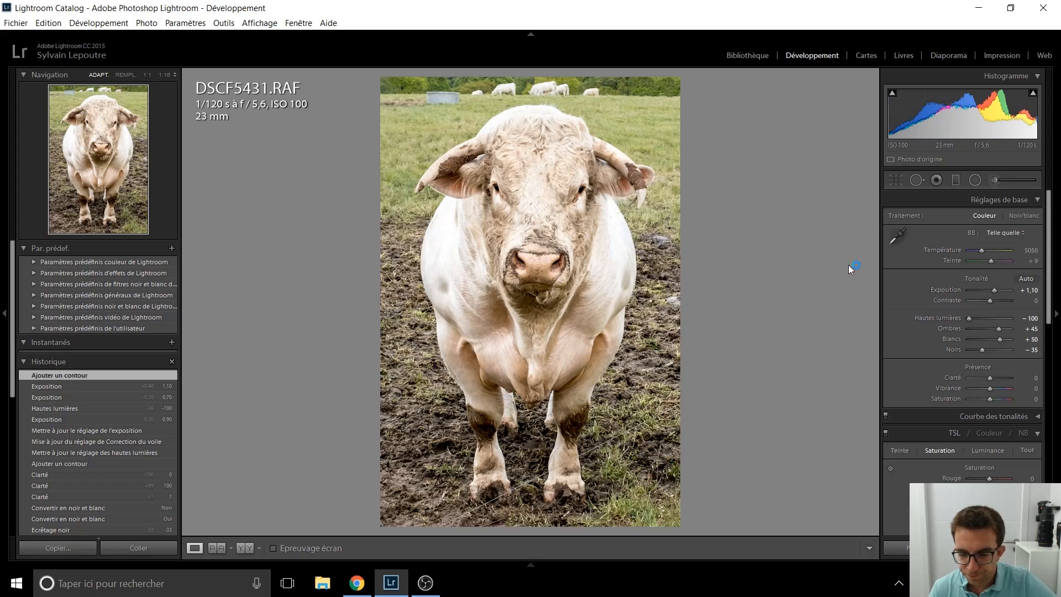
# - Try a black-and-white conversion with Contrast +25 on the bull photo, reverting both changes
pyautogui.click(1022, 432)
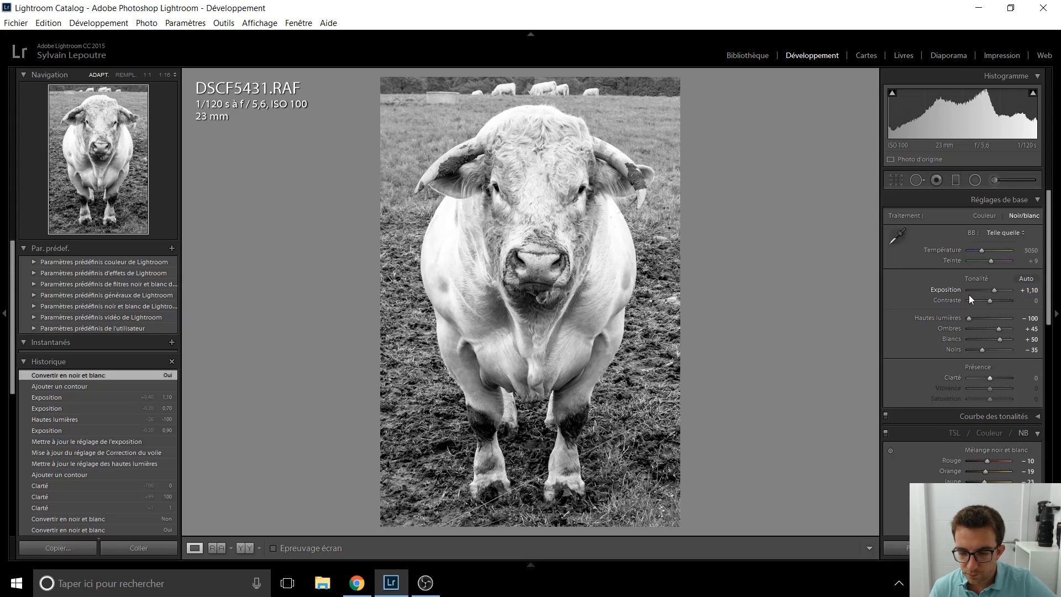
pyautogui.moveTo(993, 302)
pyautogui.mouseDown()
pyautogui.moveTo(1007, 302)
pyautogui.moveTo(998, 300)
pyautogui.mouseUp()
pyautogui.doubleClick(998, 300)
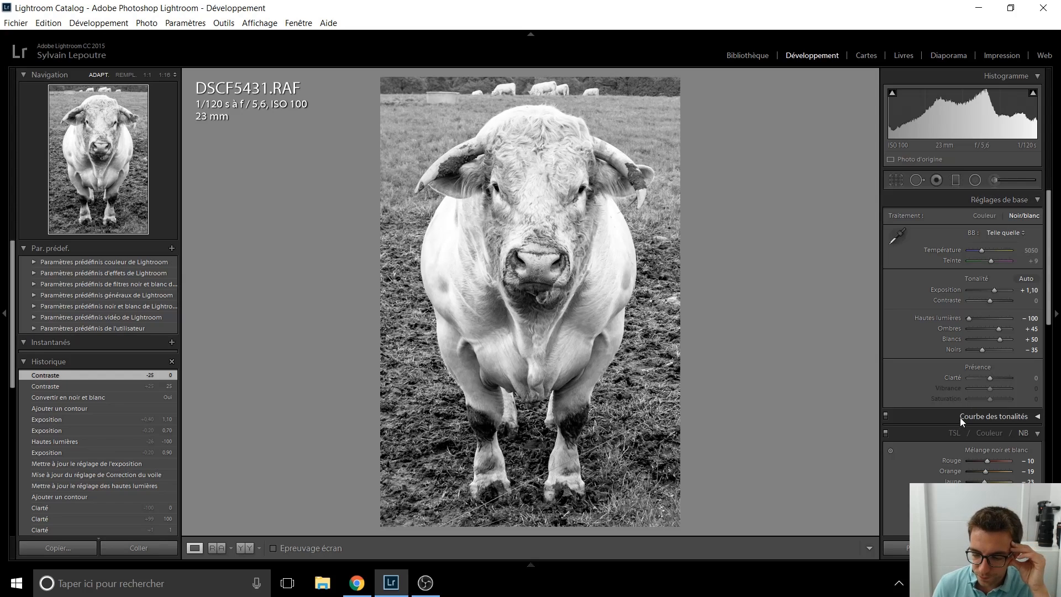
pyautogui.click(1023, 433)
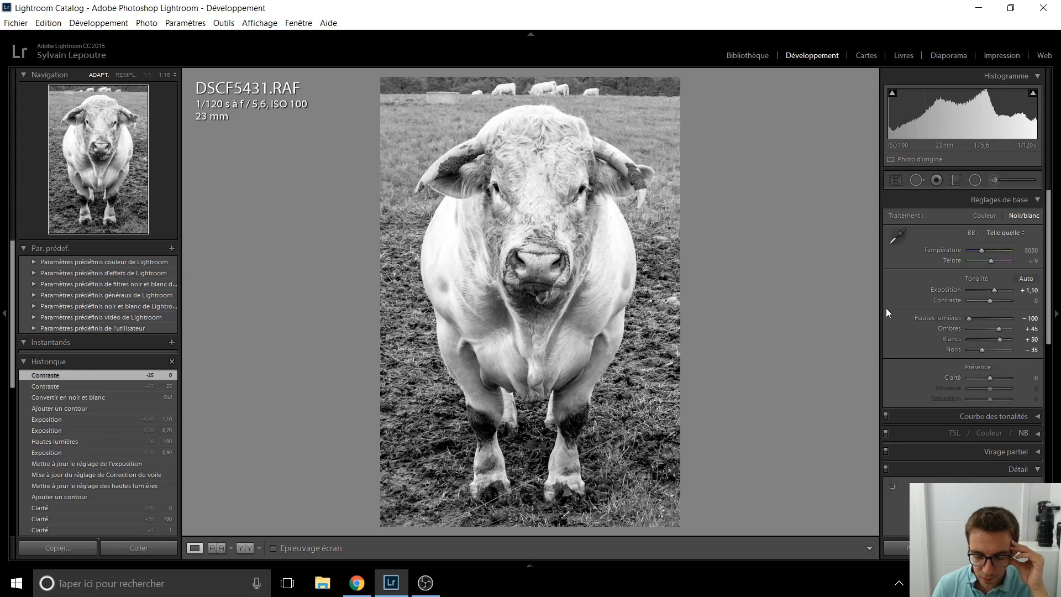
pyautogui.scroll(-1, 1023, 425)
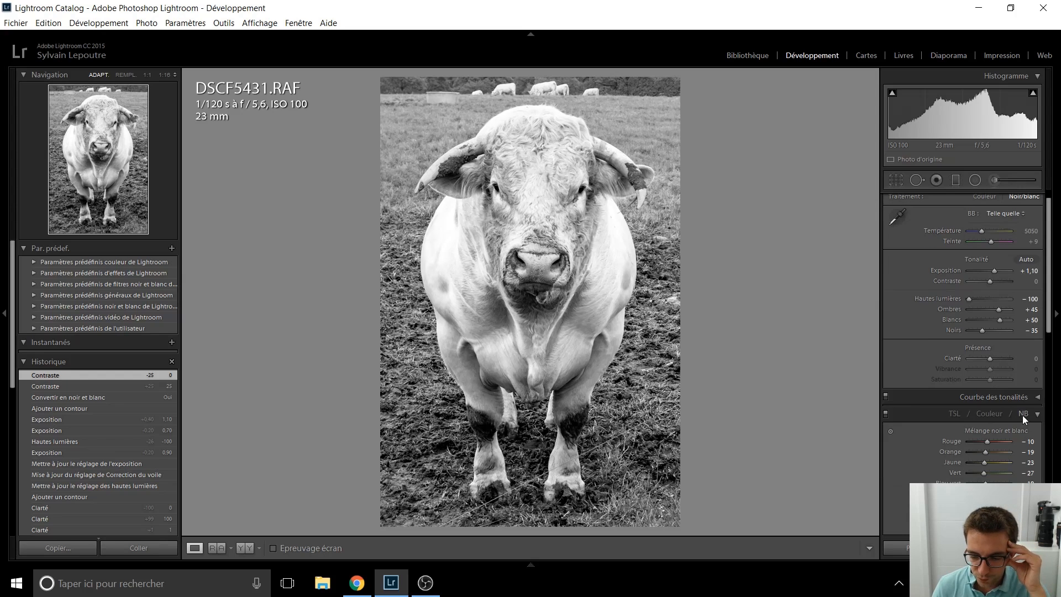
pyautogui.click(955, 414)
pyautogui.scroll(1, 921, 354)
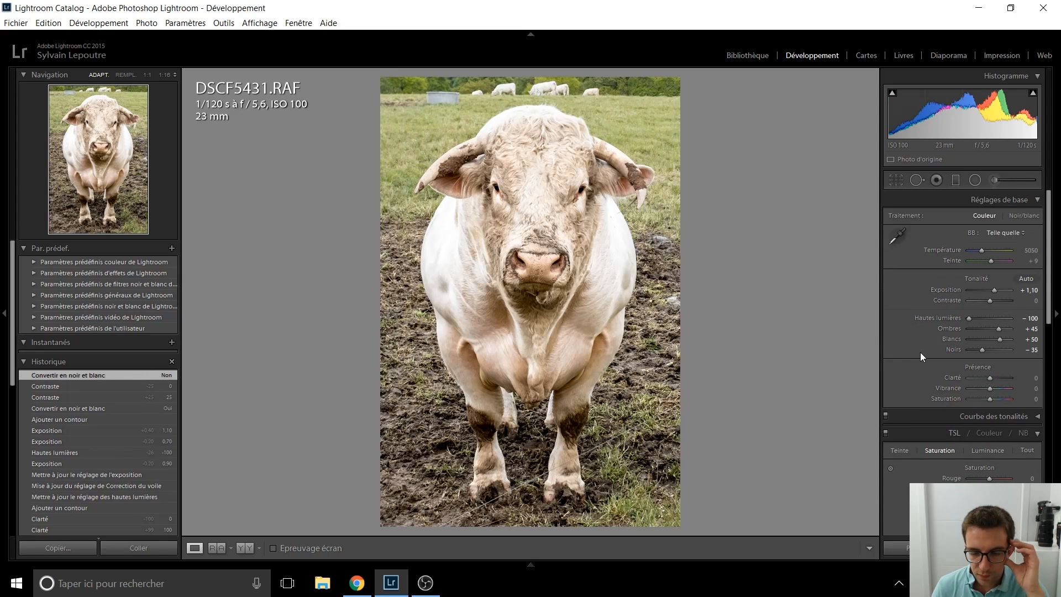
# - Set the bull photo's global Saturation to +25 and warm its white balance Temperature to 5300
pyautogui.click(992, 397)
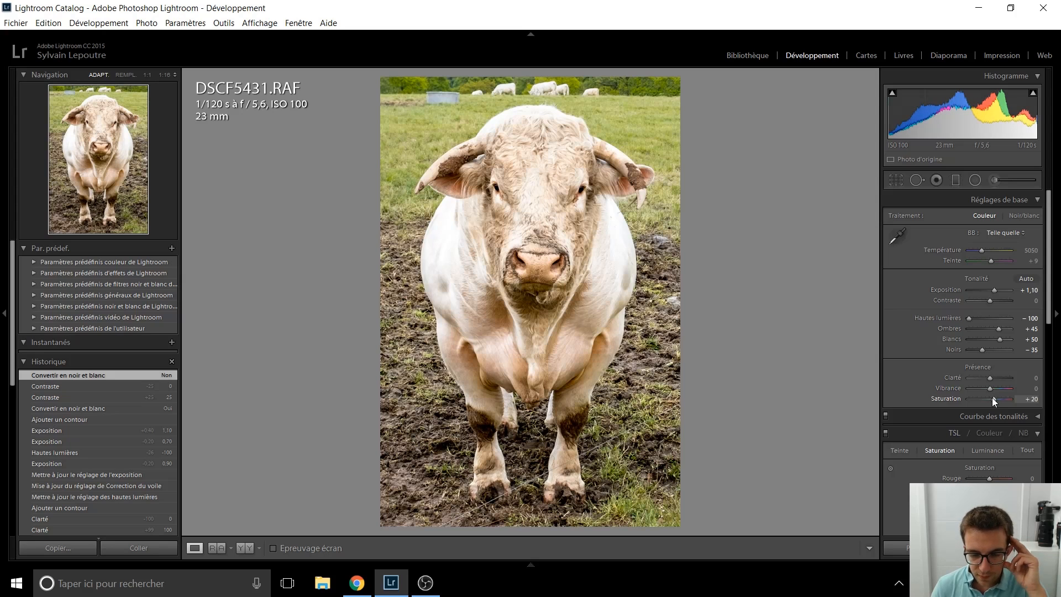
pyautogui.press('Up')
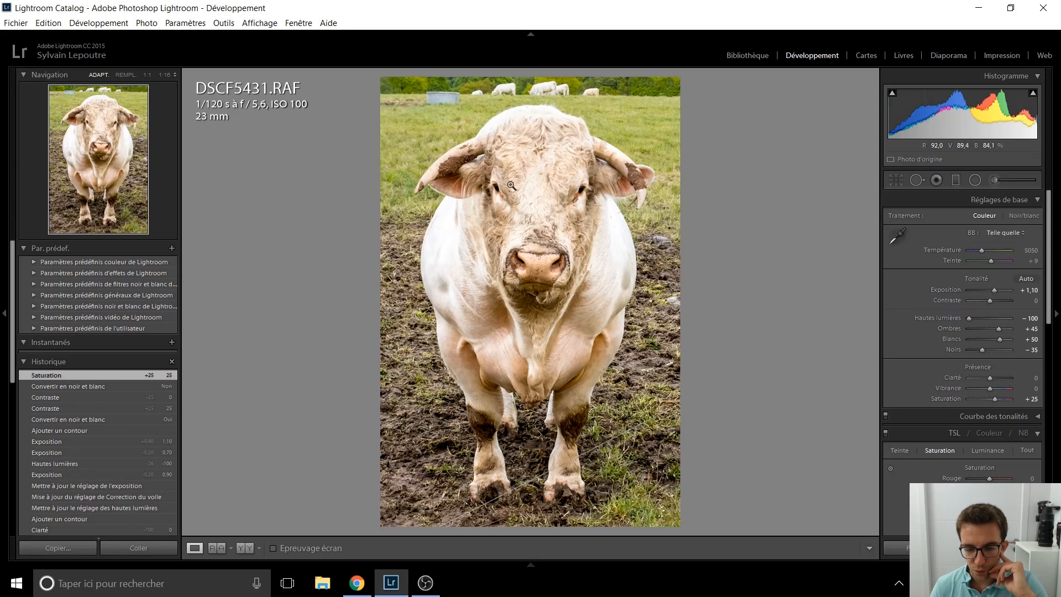
pyautogui.click(984, 252)
pyautogui.press('Up')
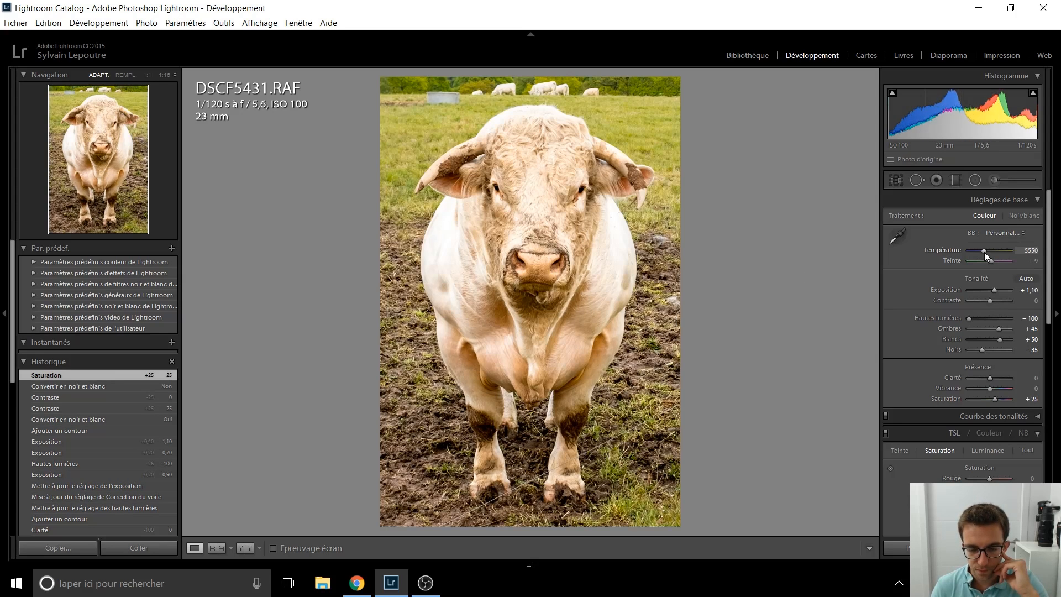
pyautogui.press('Down')
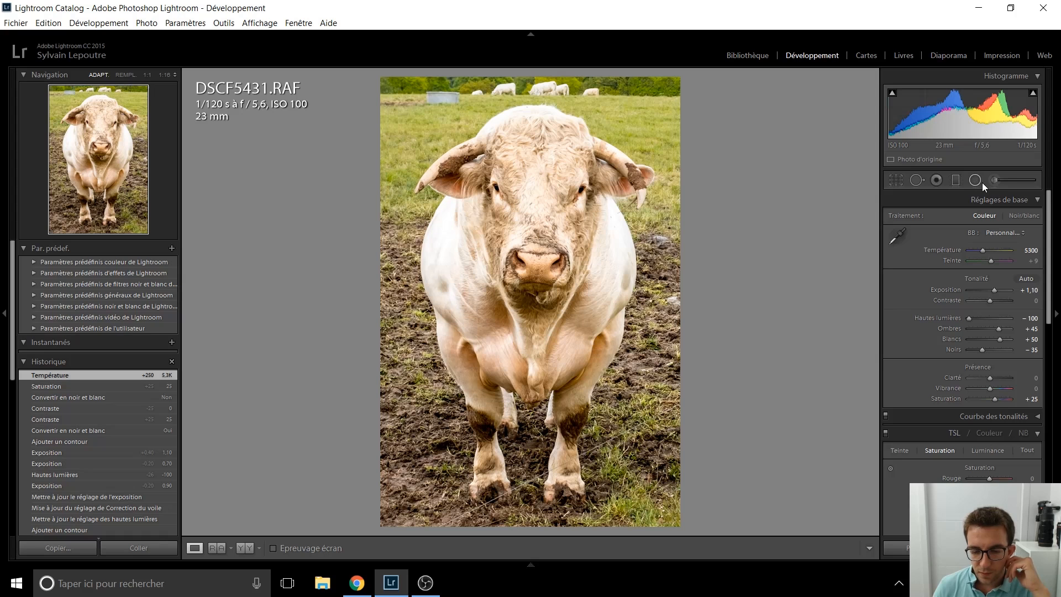
# - Darken the photo's edges with a post-crop vignette amount of -25
pyautogui.scroll(-10, 911, 316)
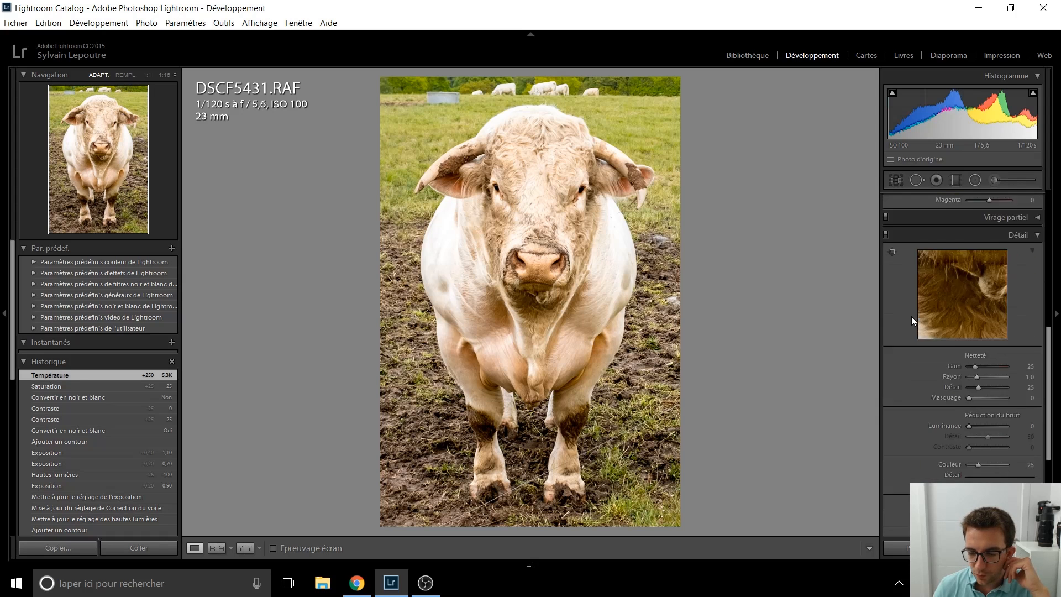
pyautogui.scroll(-5, 910, 316)
pyautogui.click(985, 385)
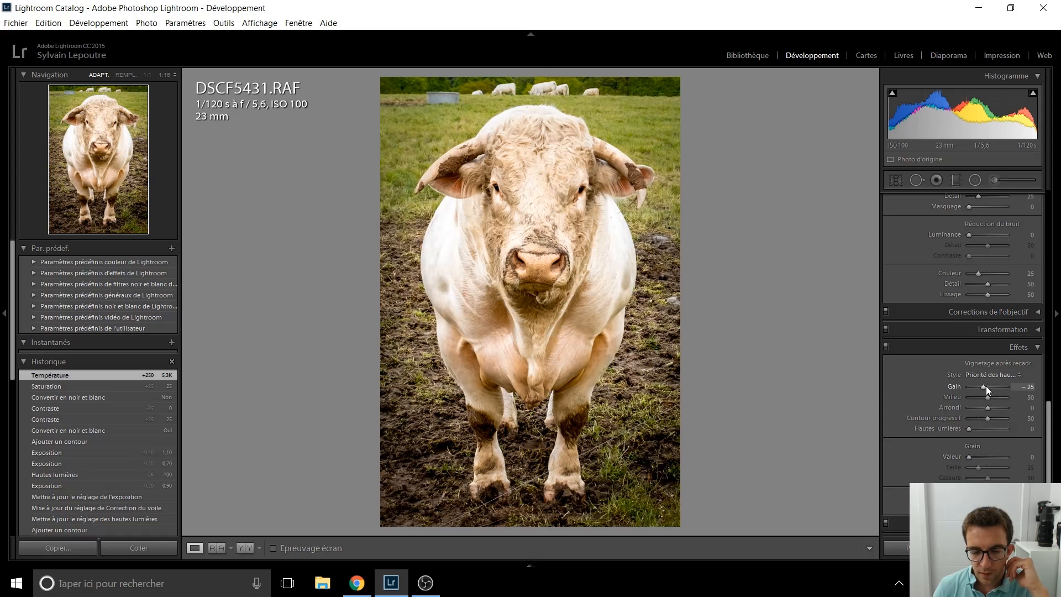
pyautogui.press('Down')
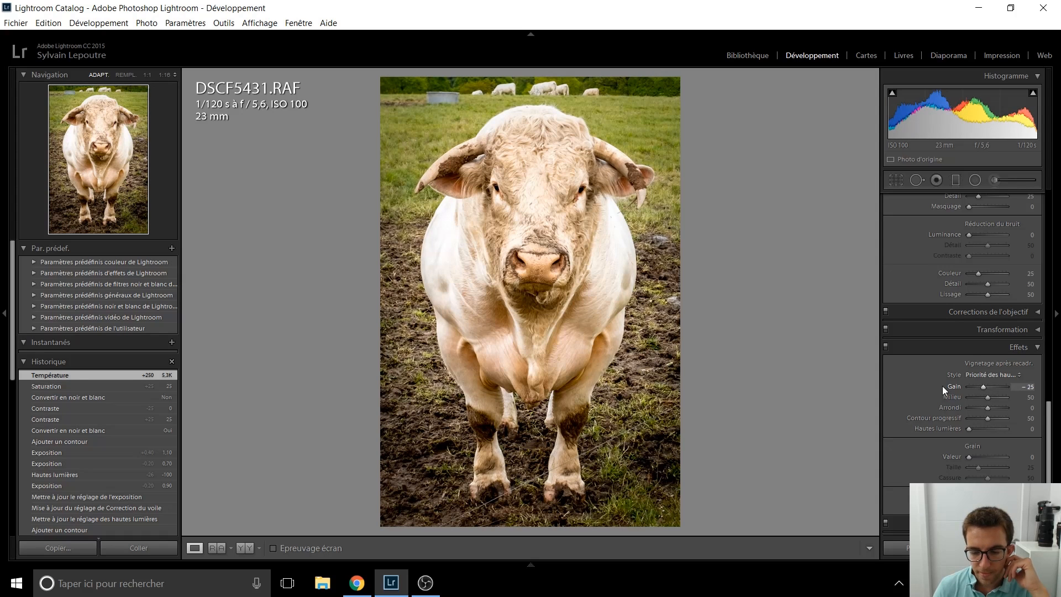
# - Lower the bull photo's global Exposure to +0.90
pyautogui.scroll(10, 938, 386)
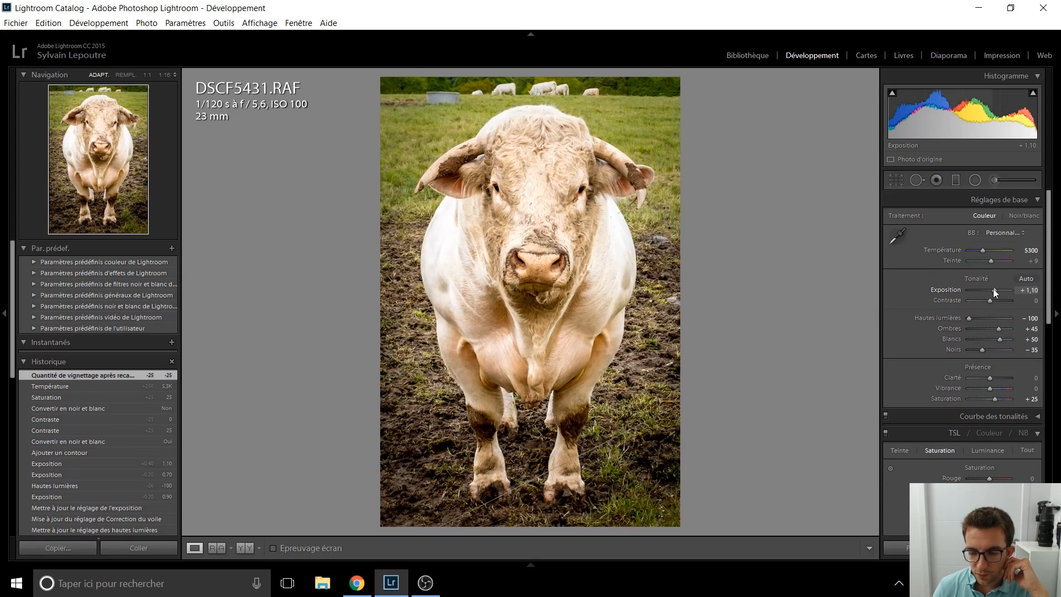
pyautogui.press('Down')
pyautogui.press('Down')
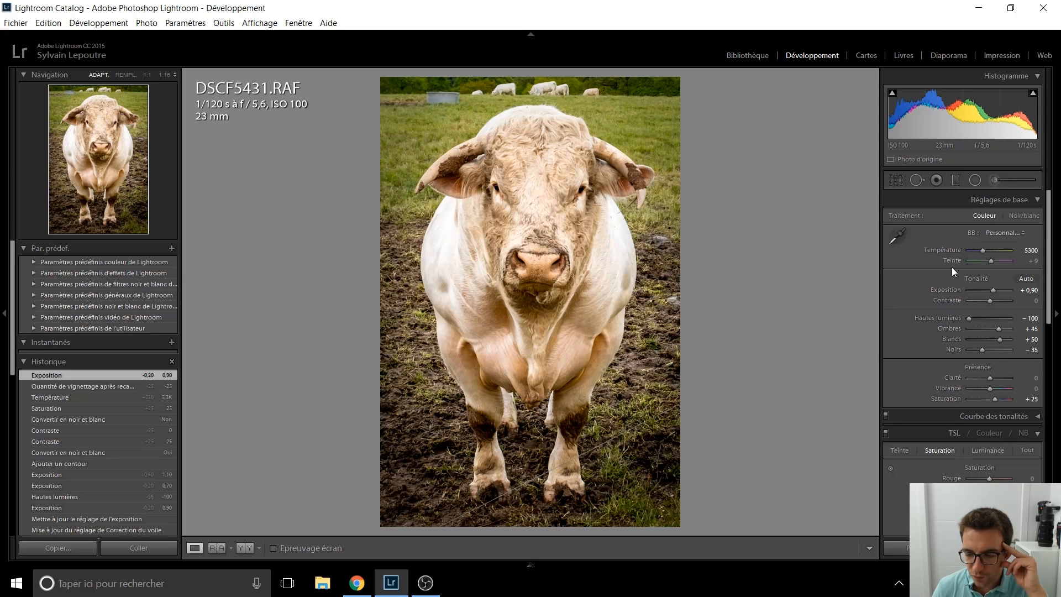
# - Raise the bull photo's global Clarity to +20
pyautogui.press('Up')
pyautogui.press('Up')
pyautogui.press('Up')
pyautogui.press('Up')
pyautogui.press('Up')
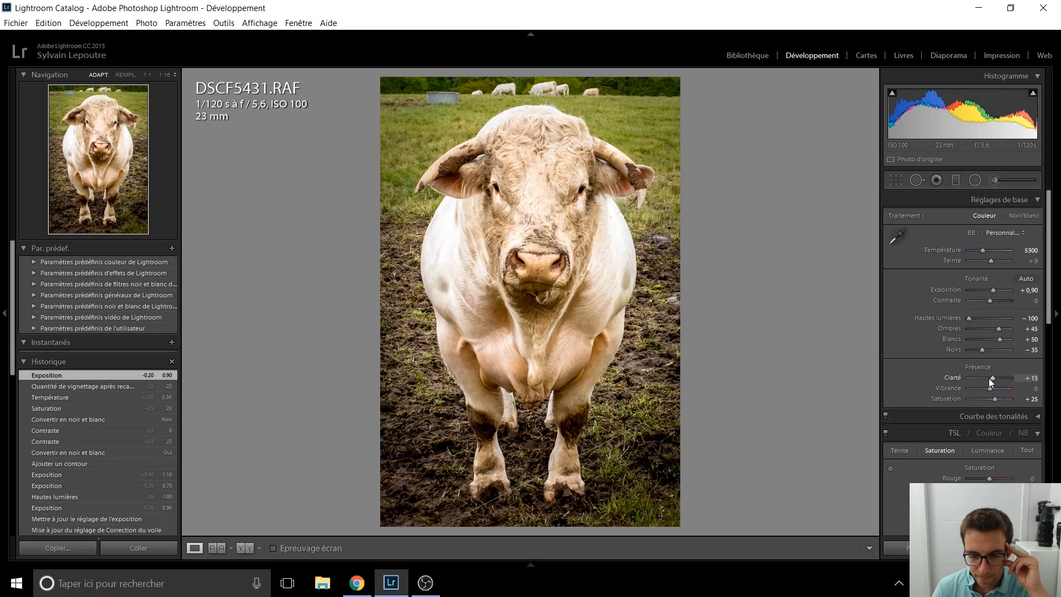
pyautogui.press('Down')
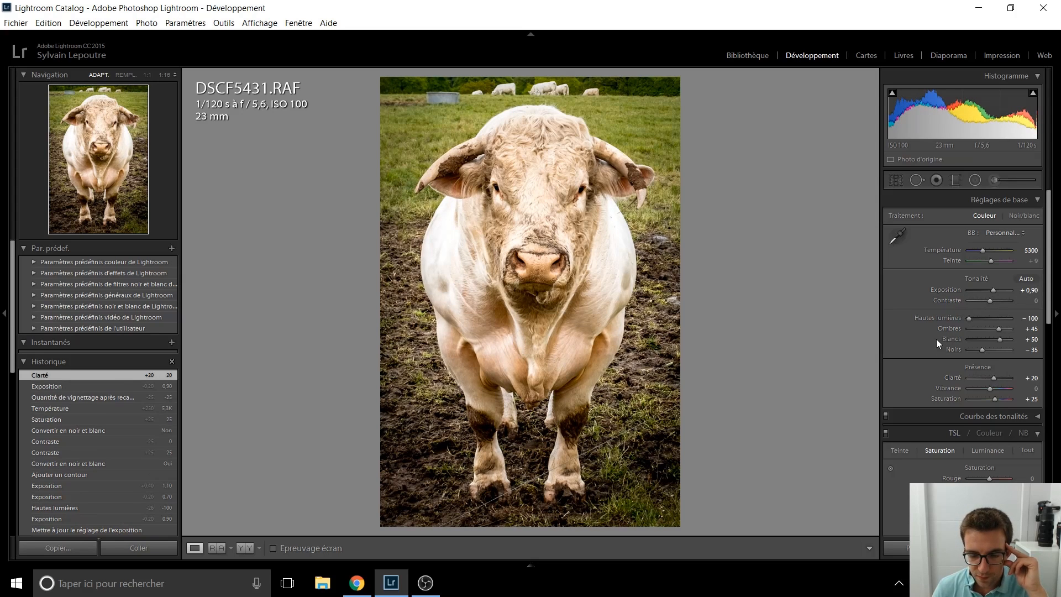
# - Compare lower and higher global Contrast on the bull photo and settle on +15
pyautogui.press('Up')
pyautogui.press('Up')
pyautogui.press('Up')
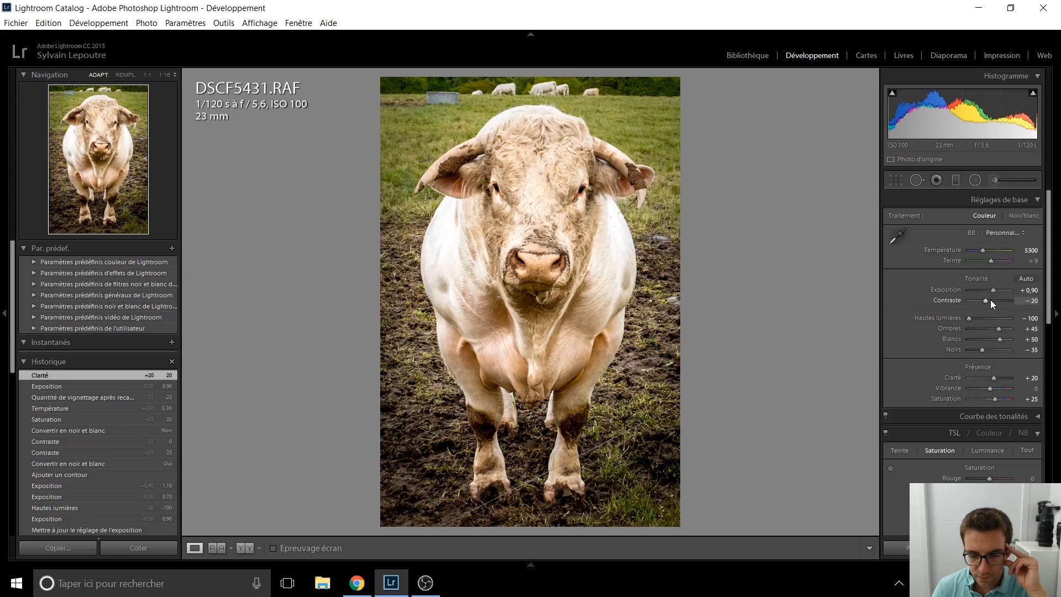
pyautogui.press('Up')
pyautogui.press('Up')
pyautogui.press('Up')
pyautogui.press('Up')
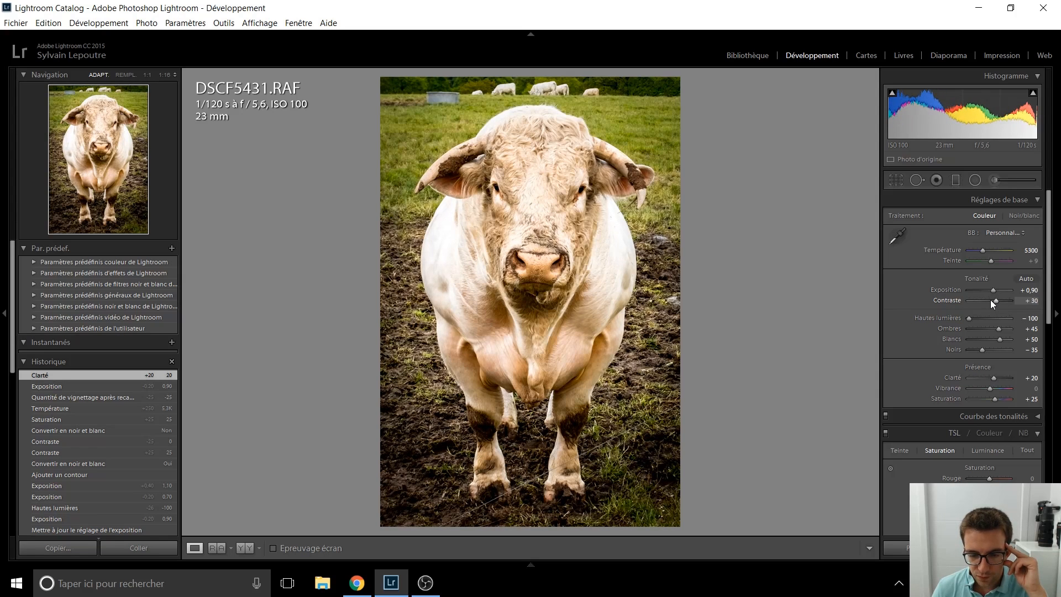
pyautogui.press('Down')
pyautogui.press('Down')
pyautogui.press('Down')
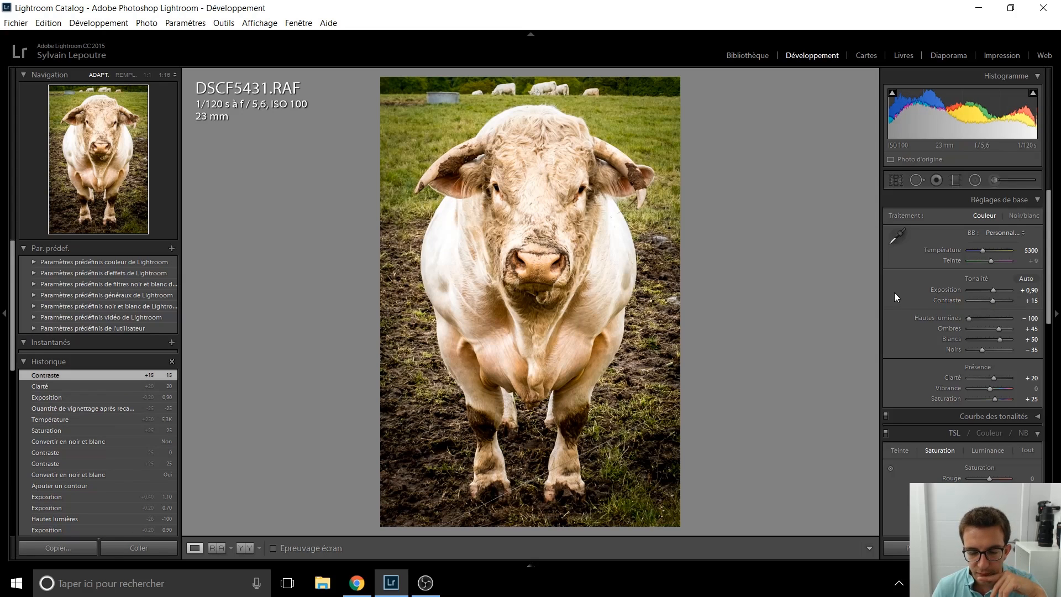
# - Set the bull photo's sharpening amount to 50
pyautogui.scroll(-15, 910, 297)
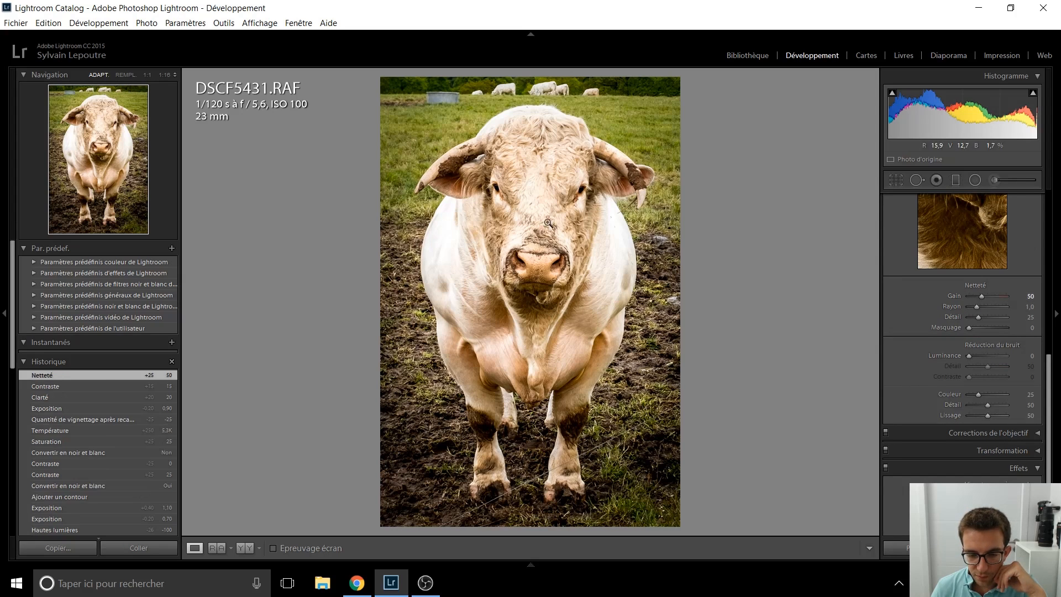
pyautogui.scroll(-3, 920, 355)
pyautogui.scroll(-2, 921, 356)
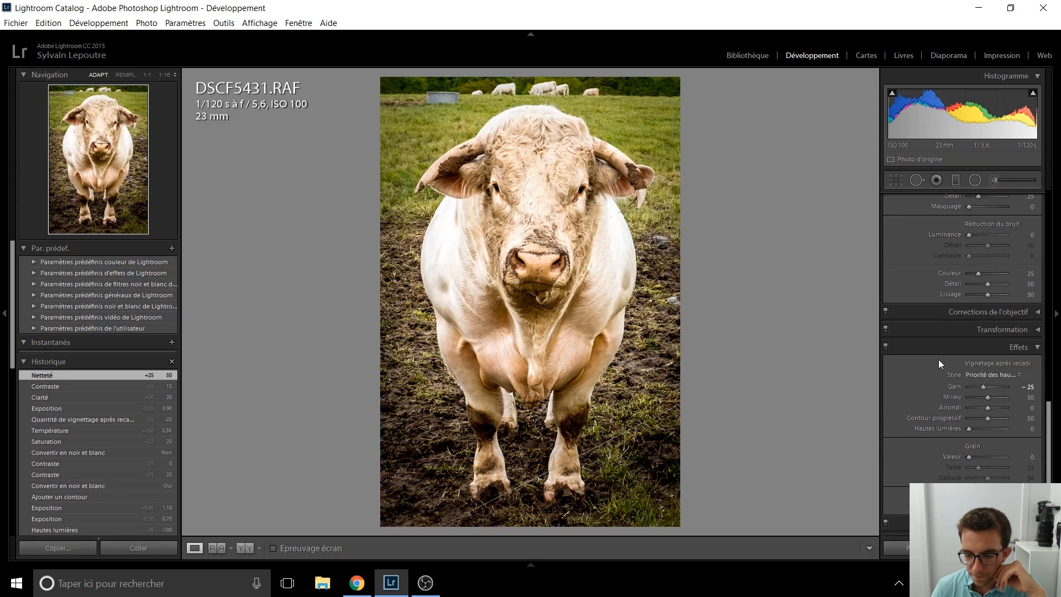
# - Darken both upper corners with diagonal graduated filters whose effects are reset apart from Exposure -0.40, and close the filter
pyautogui.scroll(10, 914, 395)
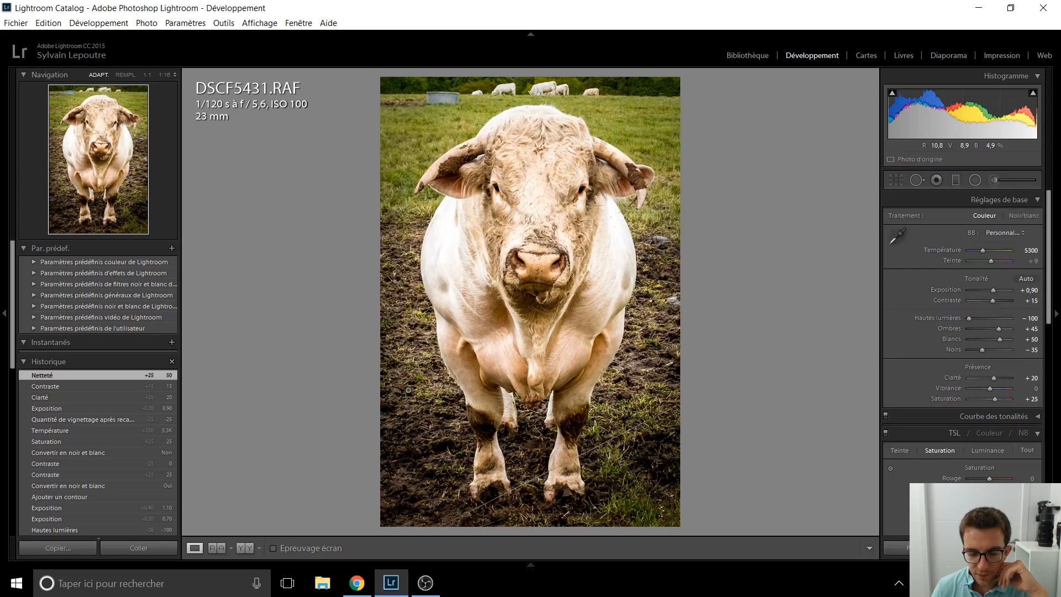
pyautogui.click(960, 184)
pyautogui.doubleClick(900, 216)
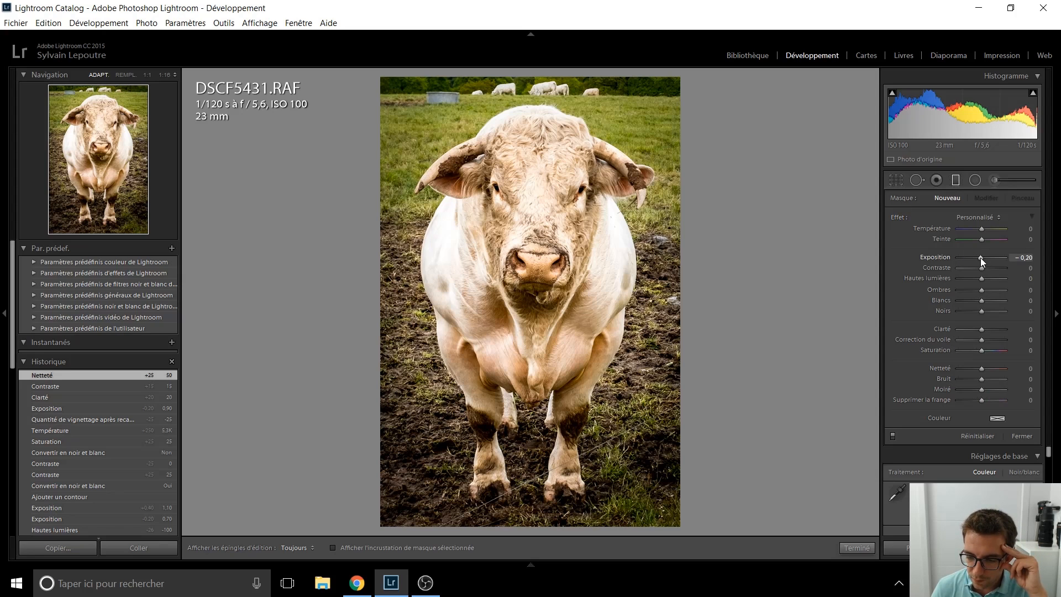
pyautogui.moveTo(980, 257); pyautogui.dragTo(978, 257)
pyautogui.moveTo(640, 105); pyautogui.dragTo(615, 146)
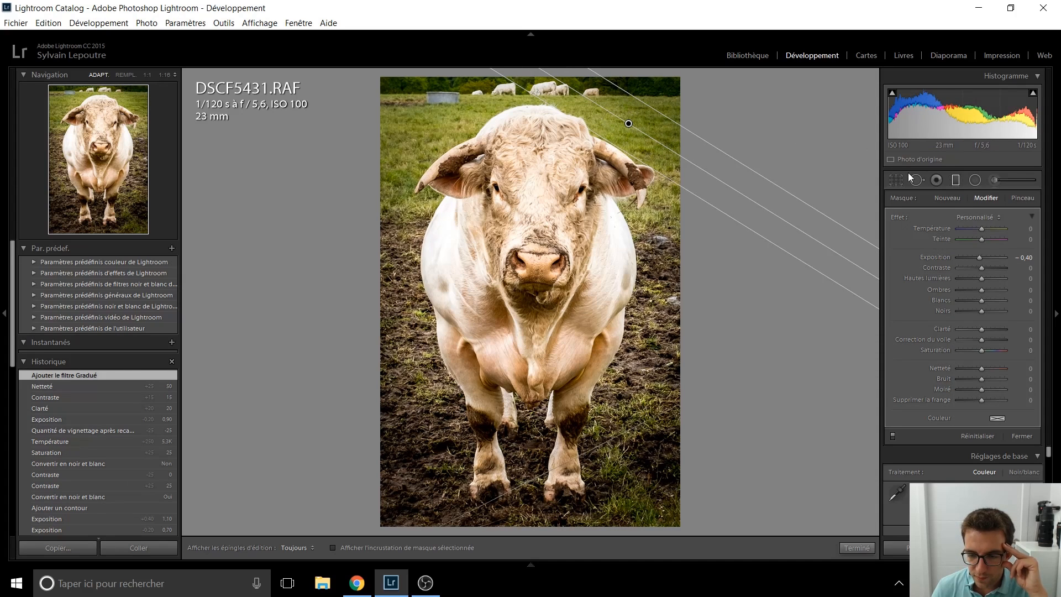
pyautogui.click(950, 199)
pyautogui.moveTo(429, 108); pyautogui.dragTo(439, 148)
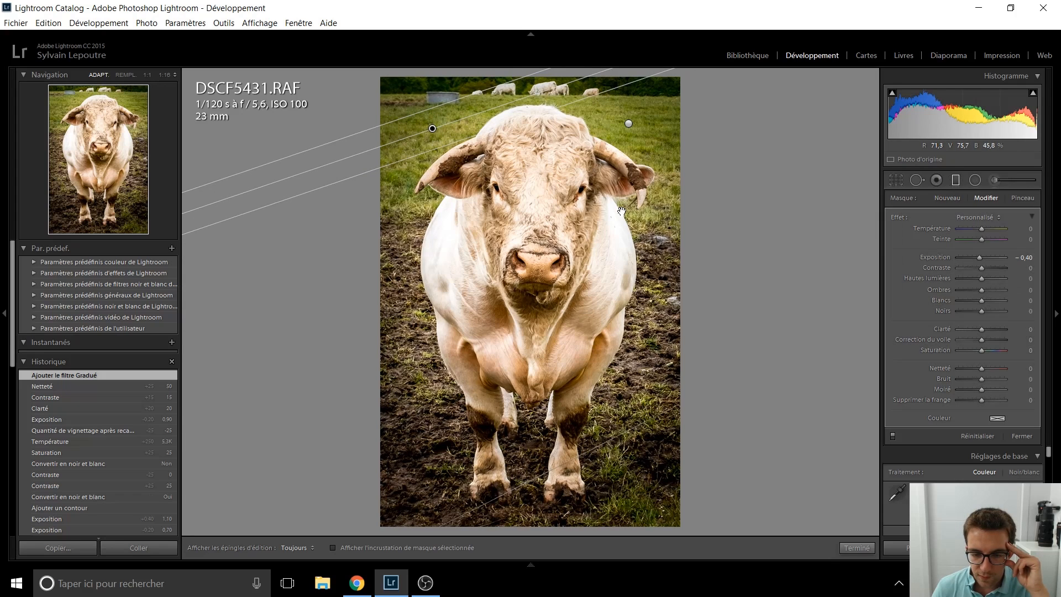
pyautogui.click(955, 181)
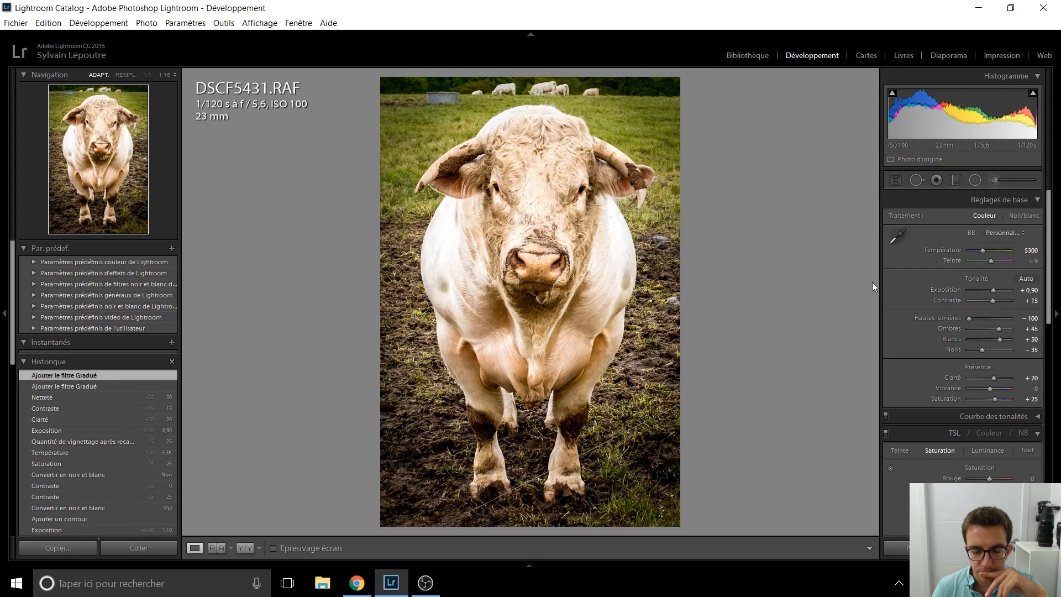
# - Add a horizontal graduated filter at Exposure -0.40 across the field's upper edge, just above the bull's head, and close the filter
pyautogui.click(957, 182)
pyautogui.moveTo(528, 99); pyautogui.dragTo(529, 120)
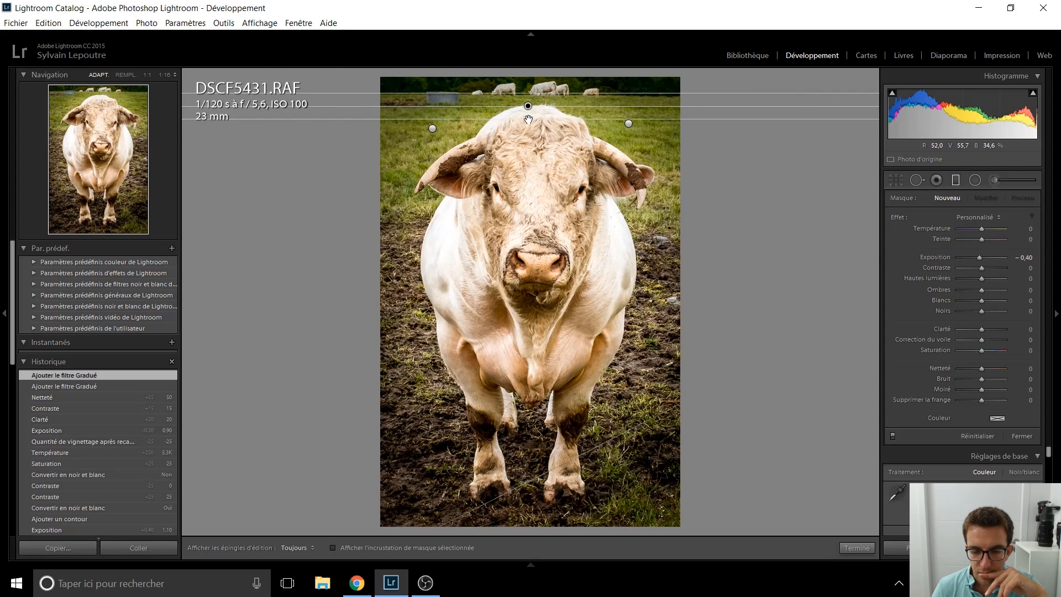
pyautogui.click(959, 181)
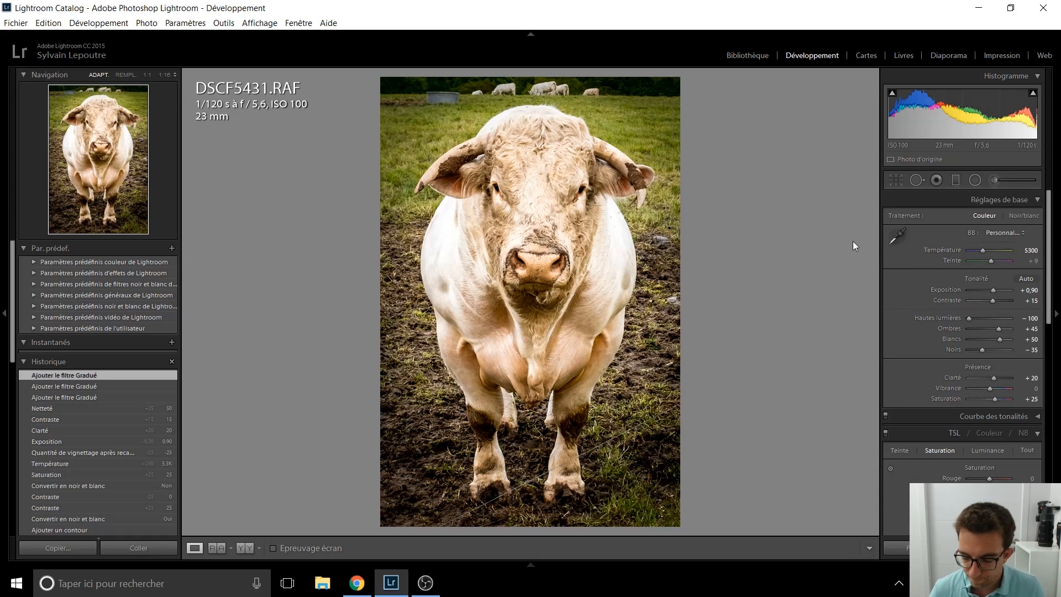
# - Compare the edited color bull RAW with its black-and-white JPG version, and inspect the bull's muzzle at 1:1
pyautogui.press('Right')
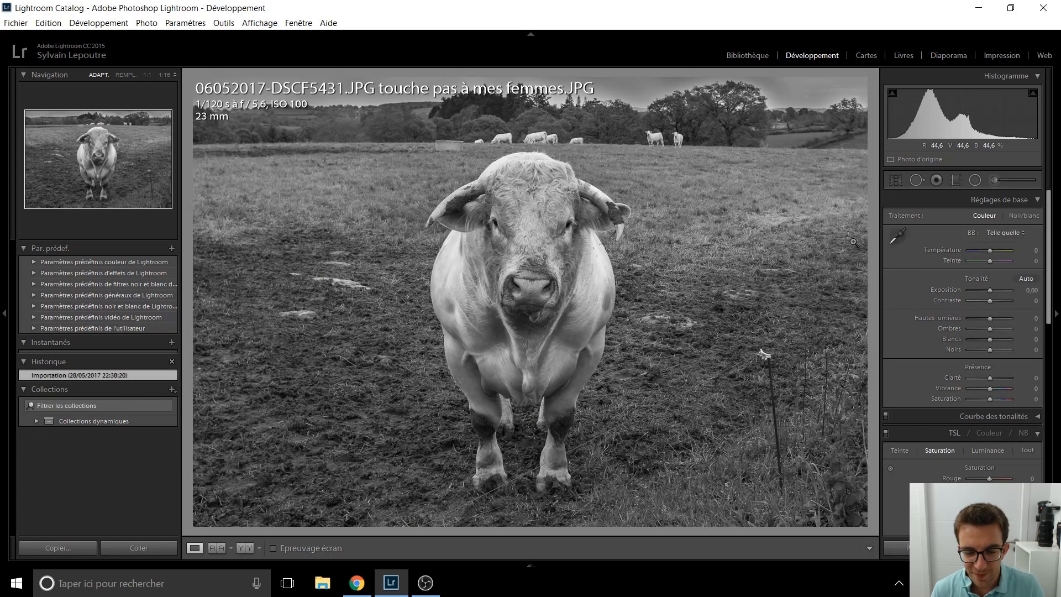
pyautogui.press('Left')
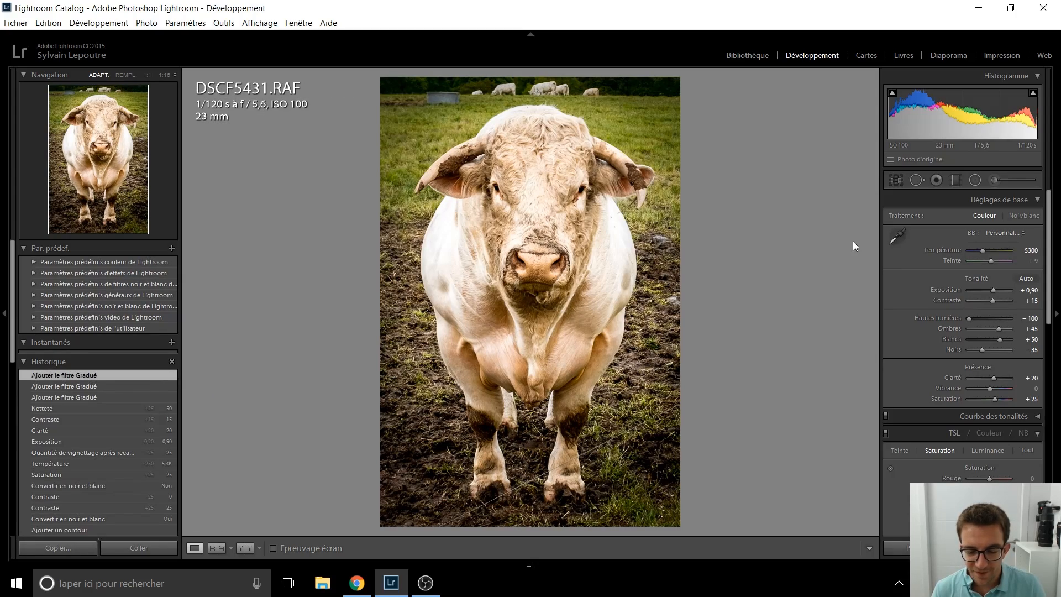
pyautogui.press('Right')
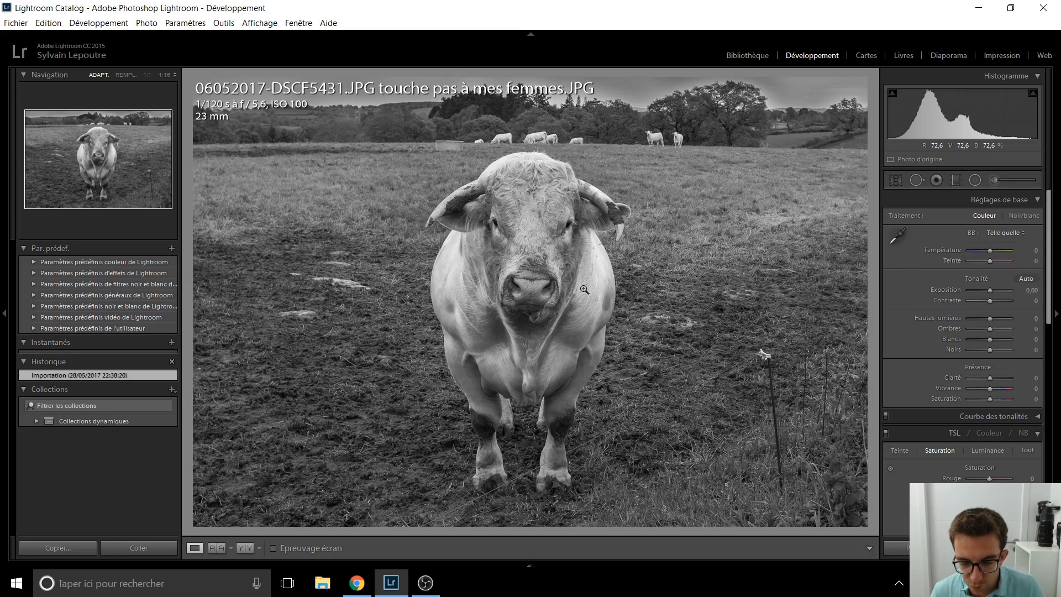
pyautogui.press('Left')
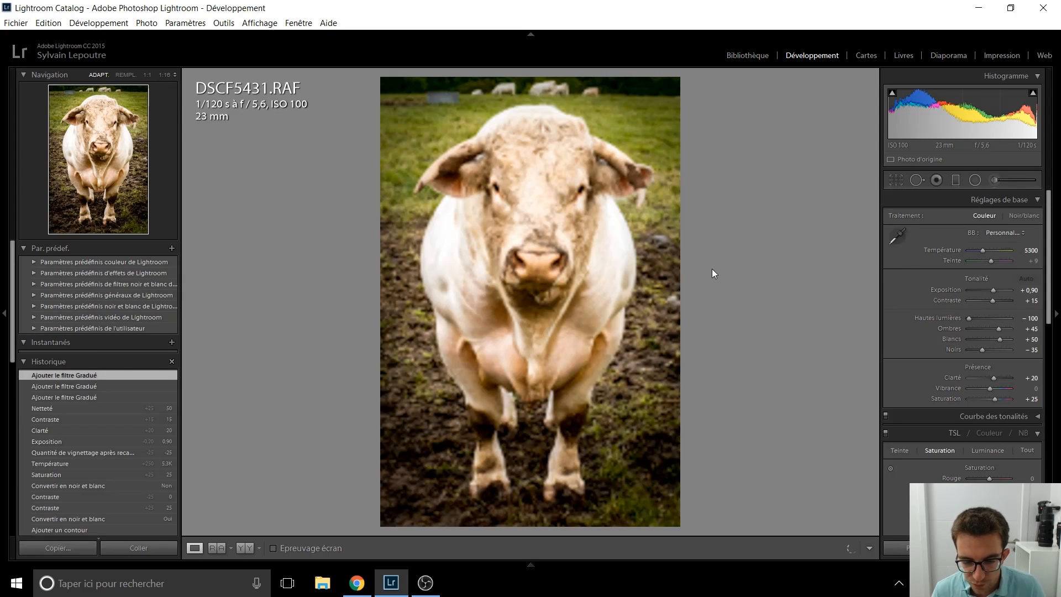
pyautogui.click(572, 266)
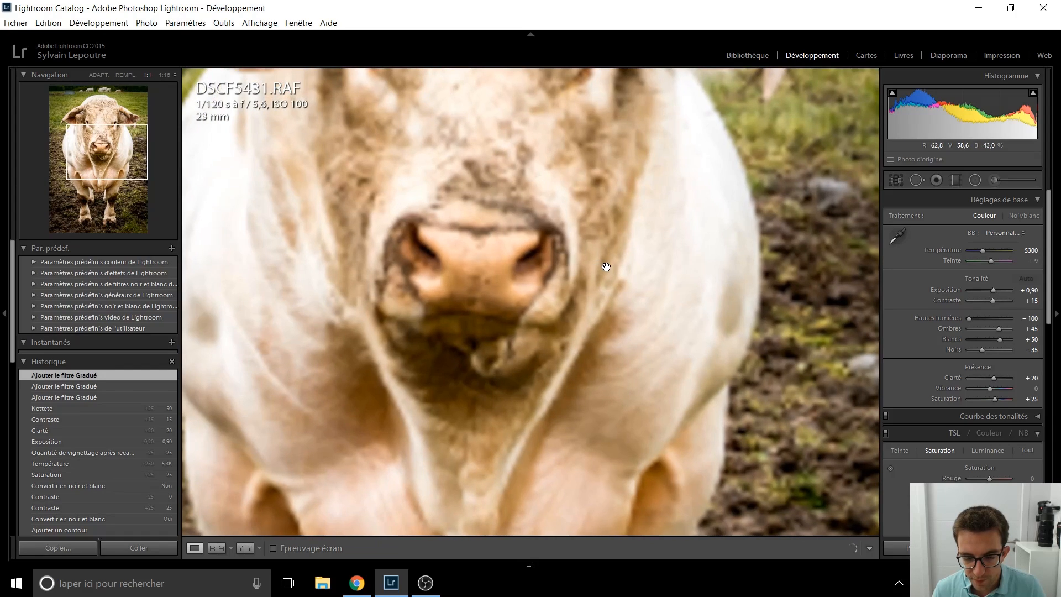
pyautogui.click(606, 267)
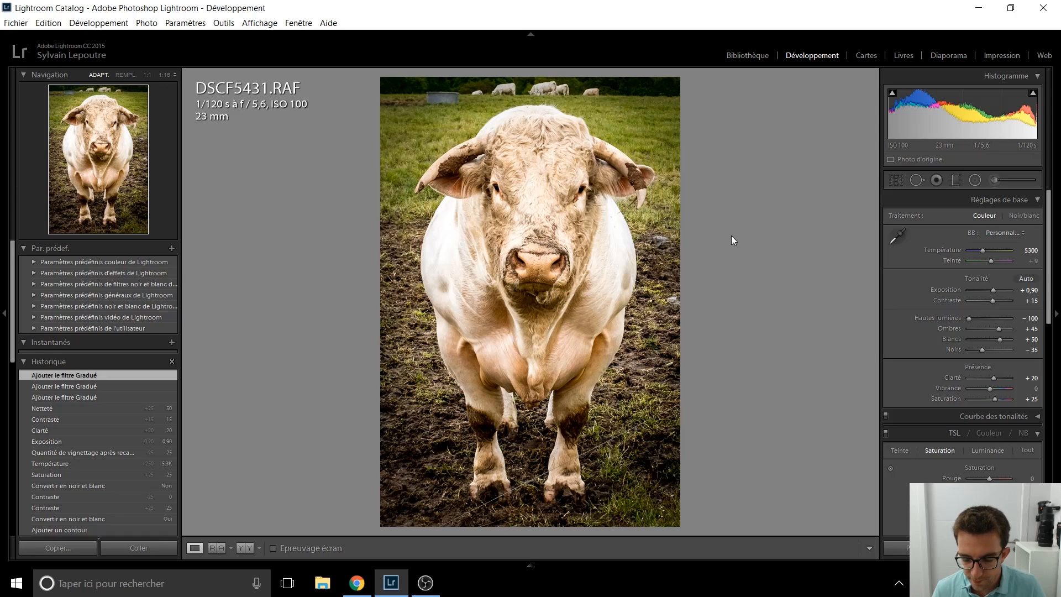
pyautogui.press('Right')
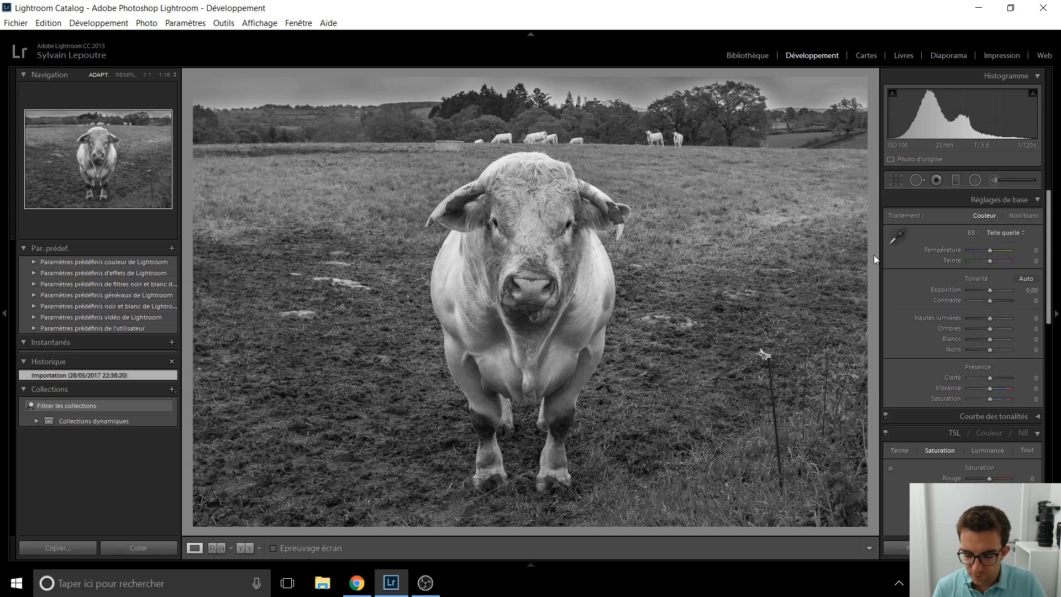
pyautogui.press('Left')
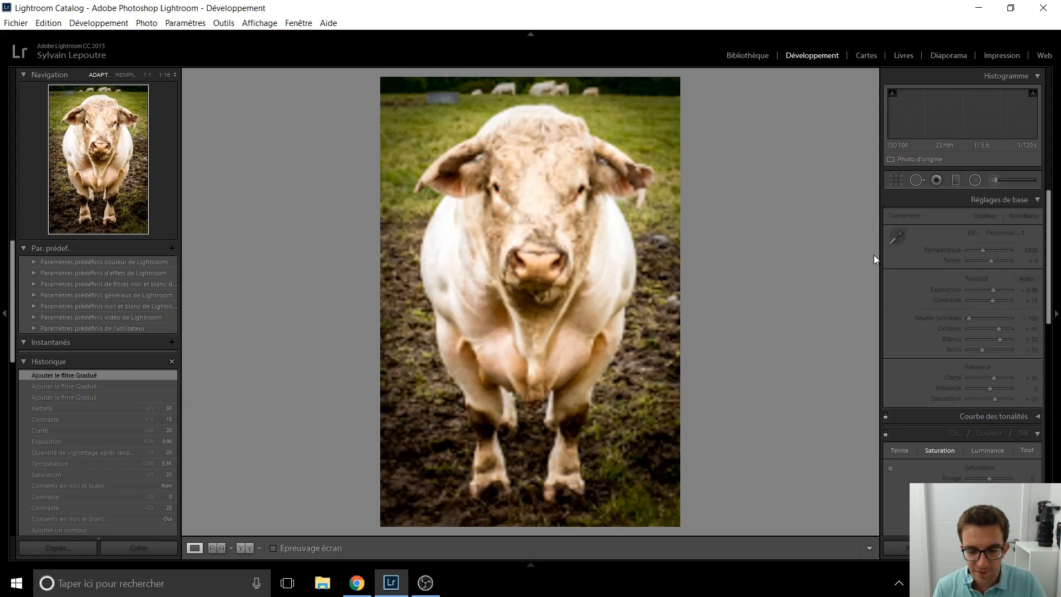
pyautogui.press('Right')
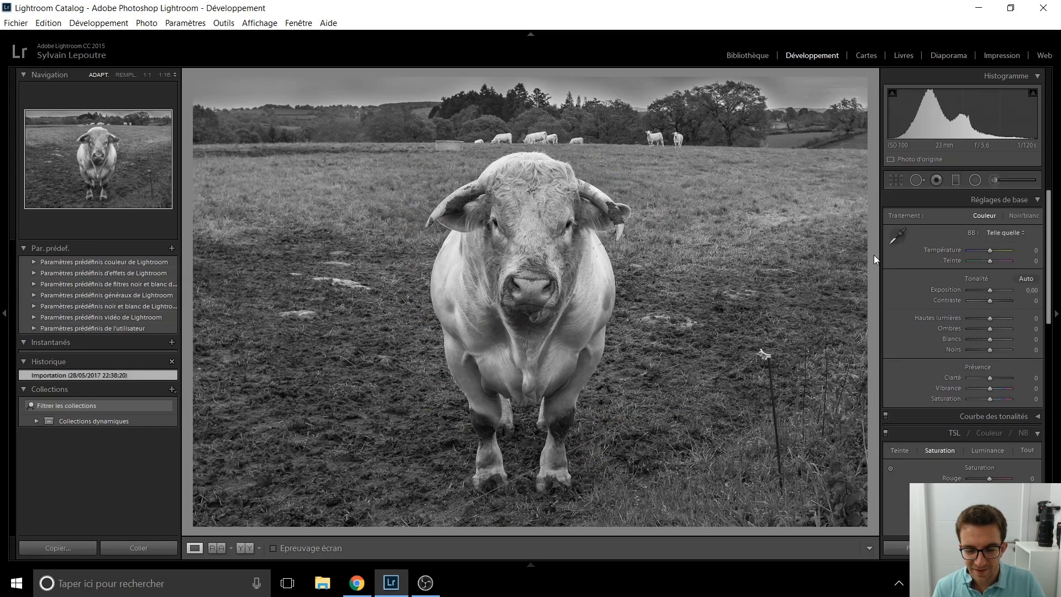
# - Open the bicycle RAW photo, check its capture settings and highlight clipping, and set Highlights to -100
pyautogui.press('Right')
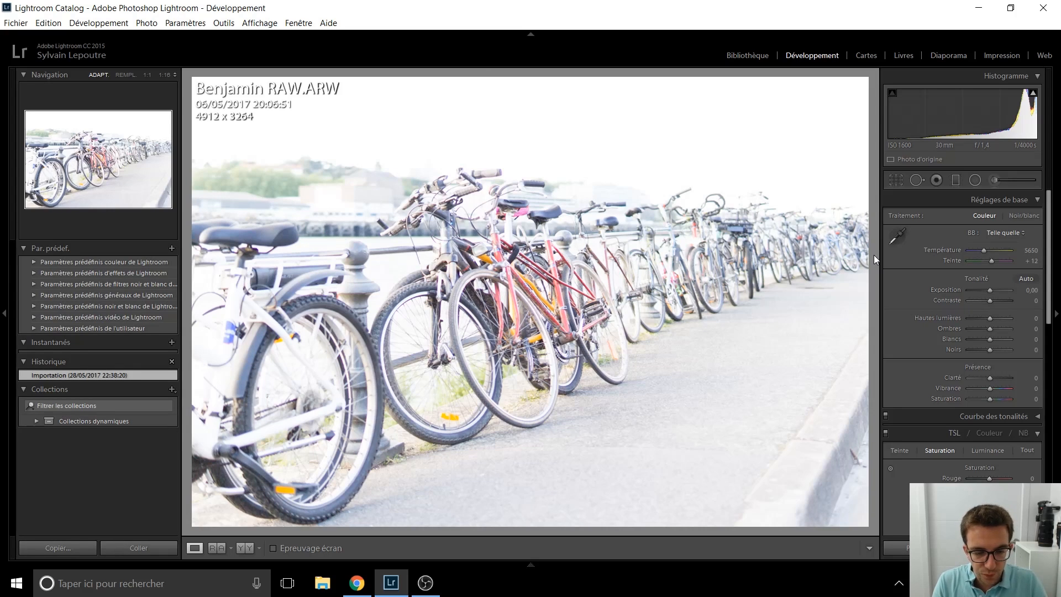
pyautogui.press('i')
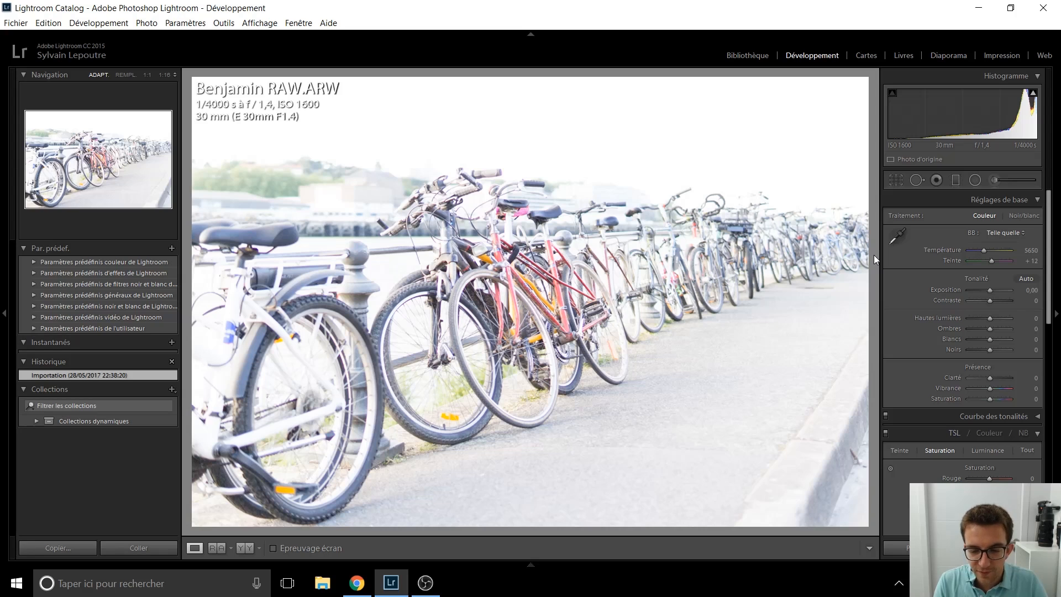
pyautogui.click(1032, 92)
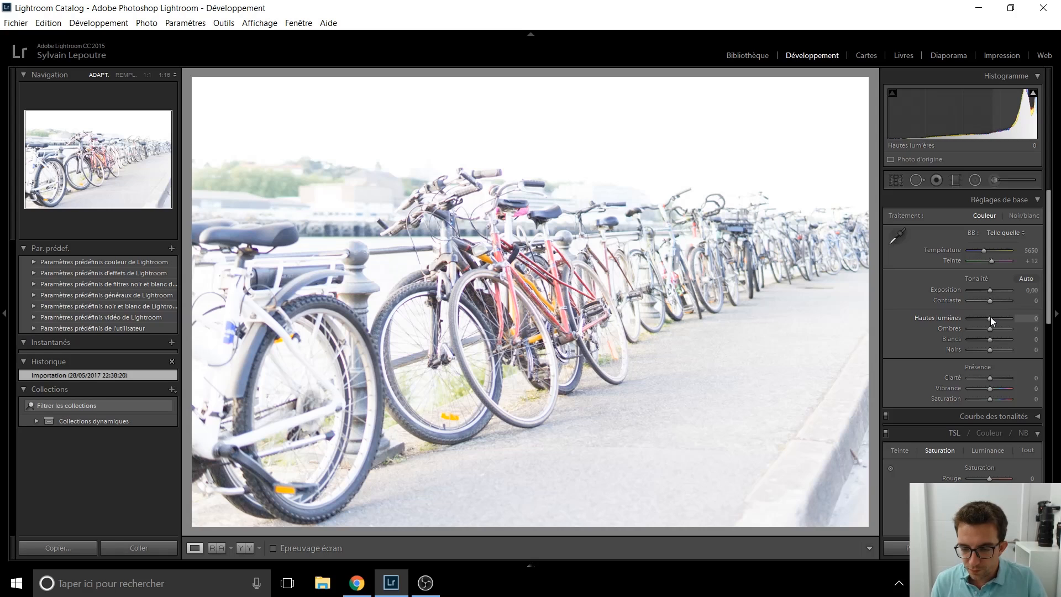
pyautogui.moveTo(1032, 98)
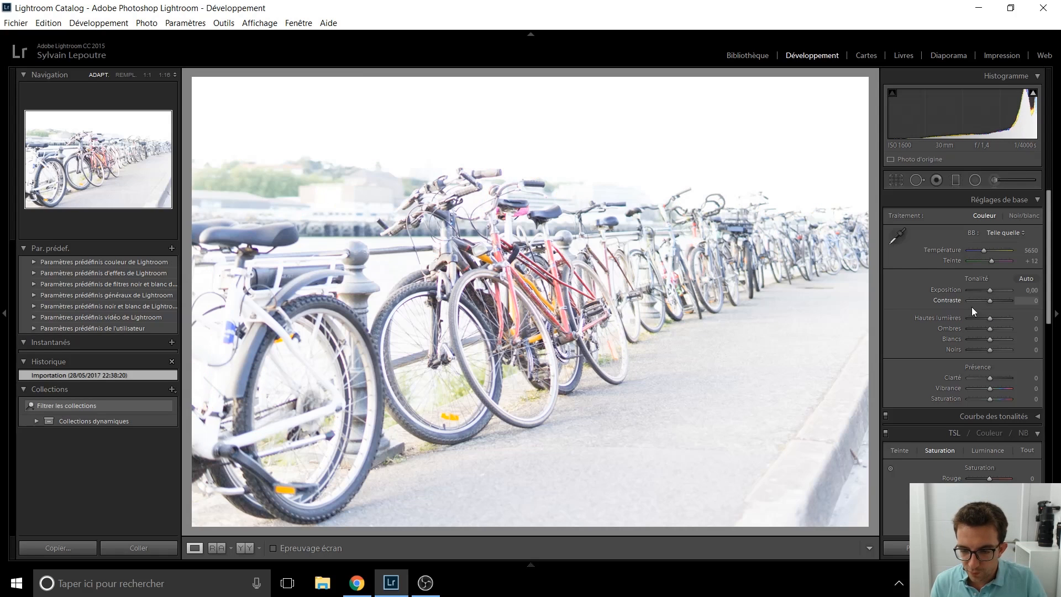
pyautogui.moveTo(987, 318); pyautogui.dragTo(877, 318)
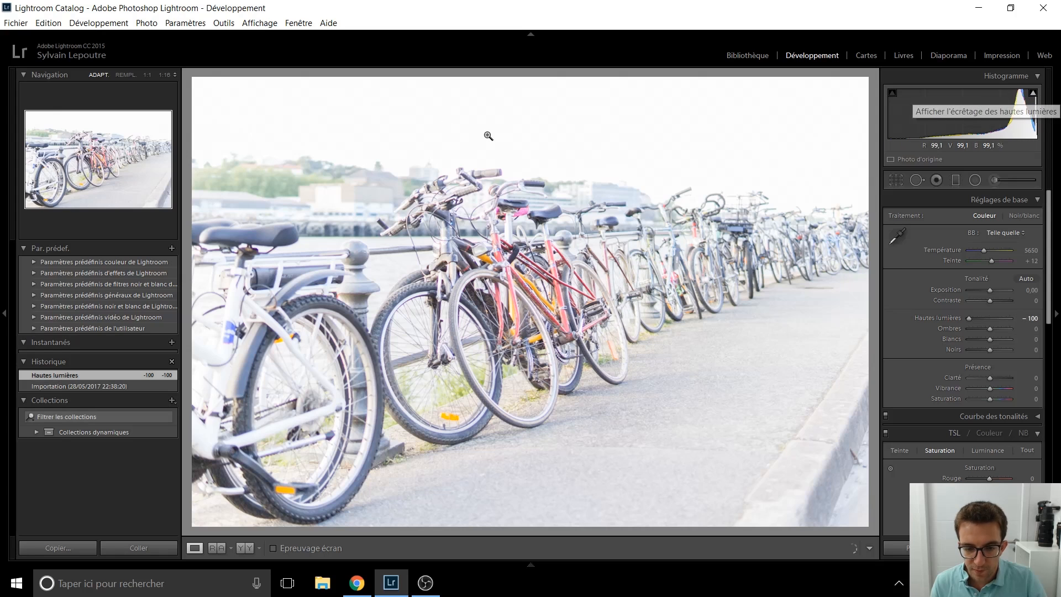
# - Try several lower Exposure values on the bicycle photo and settle on -1.00
pyautogui.moveTo(990, 289); pyautogui.dragTo(988, 289)
pyautogui.scroll(-5, 988, 289)
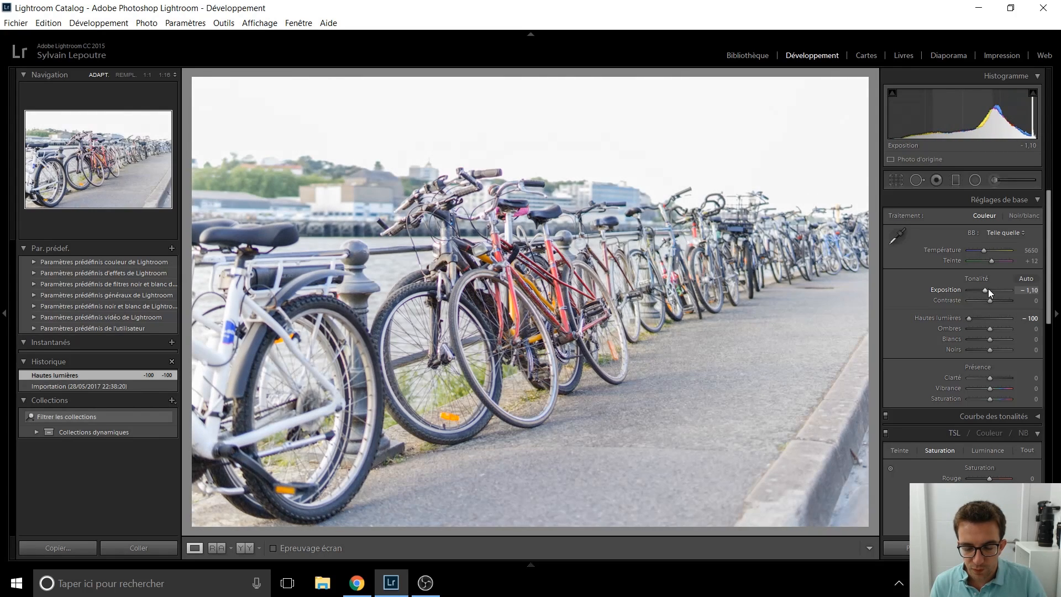
pyautogui.scroll(3, 988, 288)
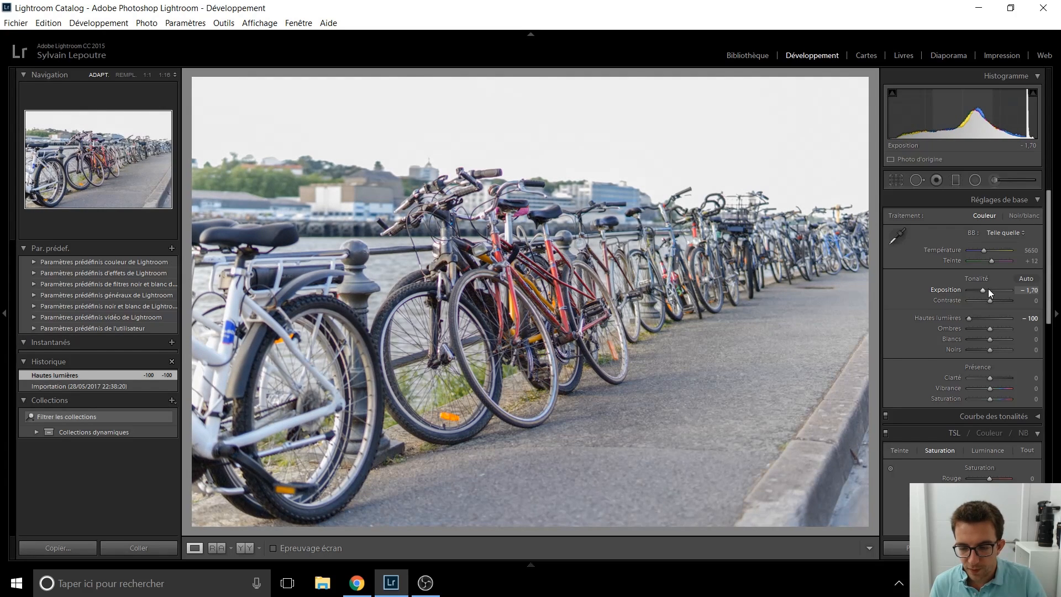
pyautogui.scroll(-1, 988, 289)
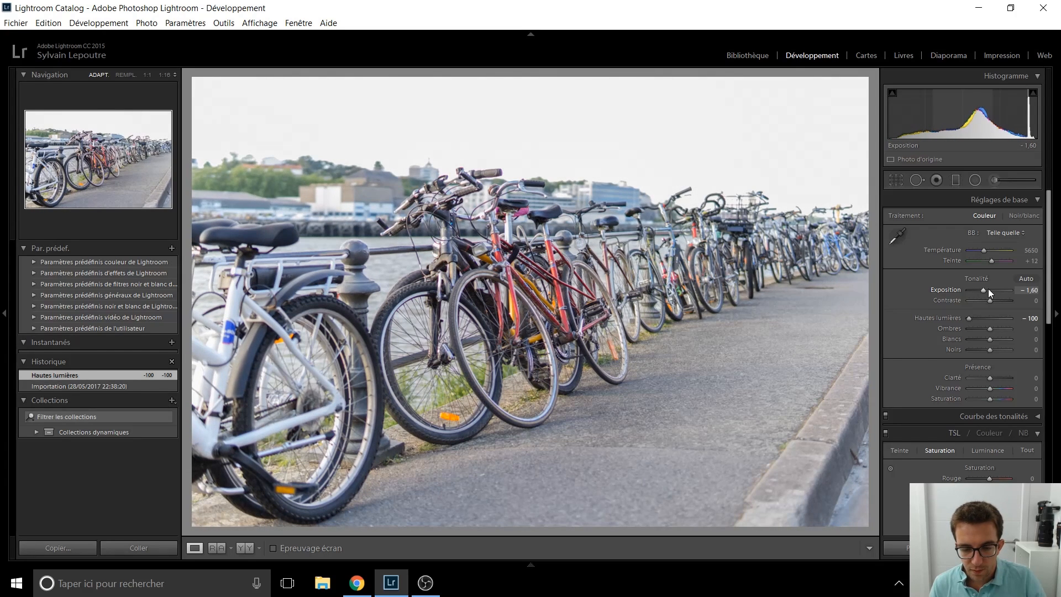
pyautogui.scroll(2, 988, 289)
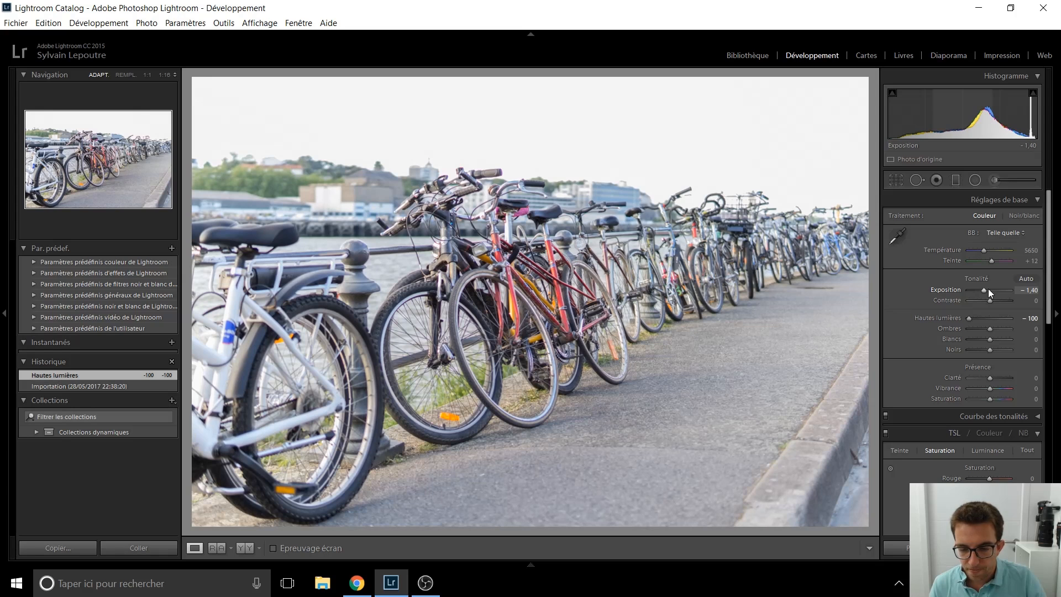
pyautogui.scroll(4, 988, 288)
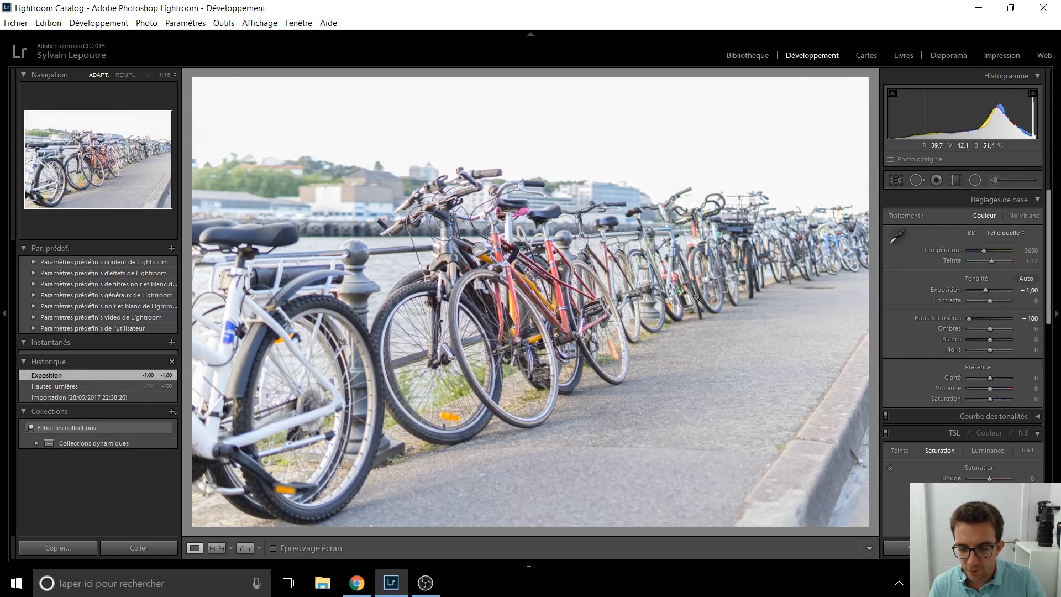
# - Set the bicycle photo's Shadows to +40, Whites to +30 and Blacks to -74
pyautogui.scroll(5, 990, 331)
pyautogui.scroll(6, 991, 340)
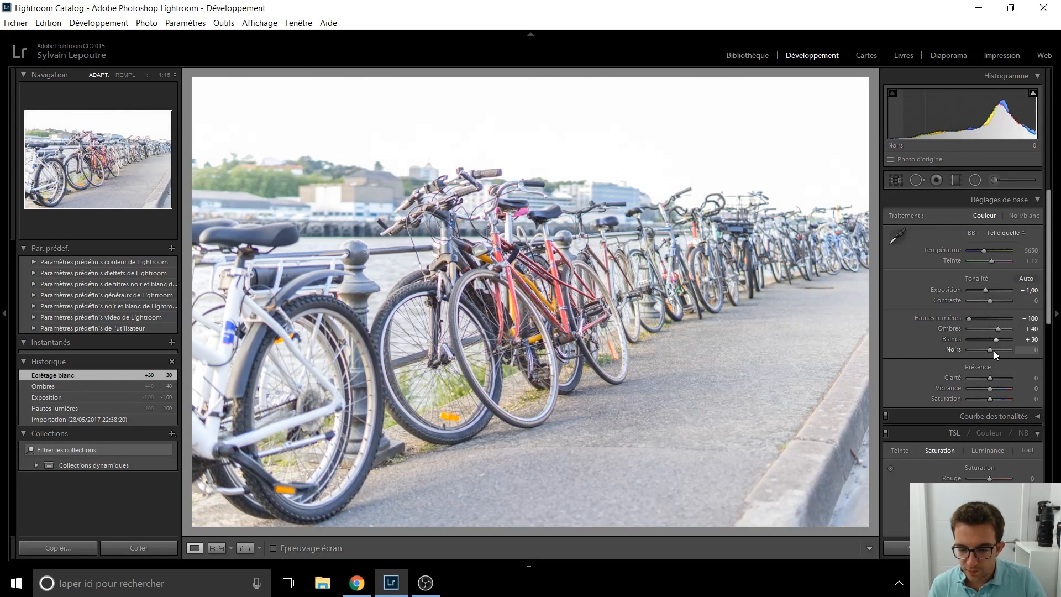
pyautogui.scroll(-8, 989, 350)
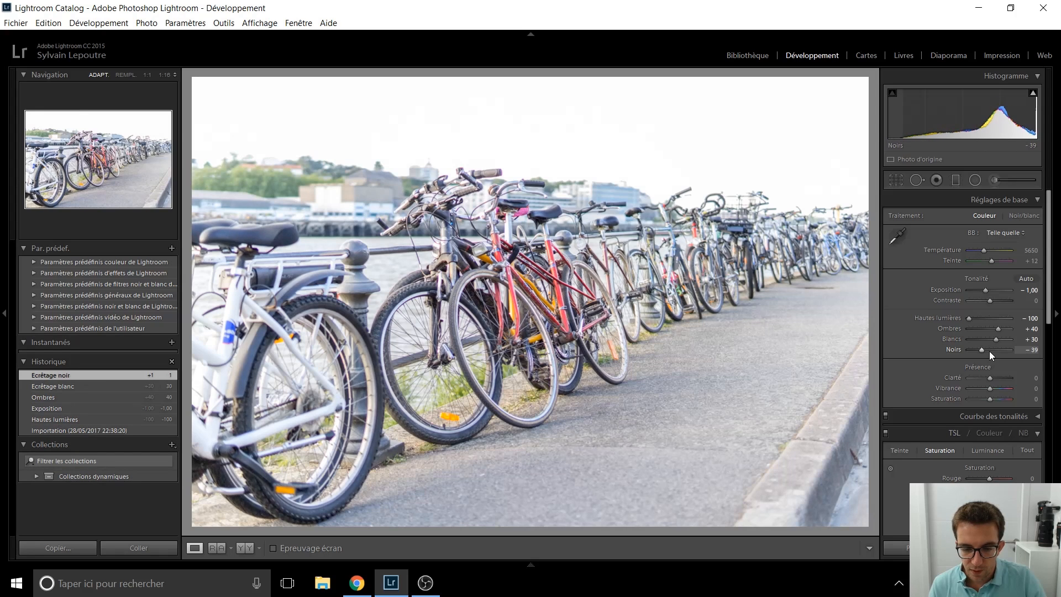
pyautogui.scroll(-4, 989, 351)
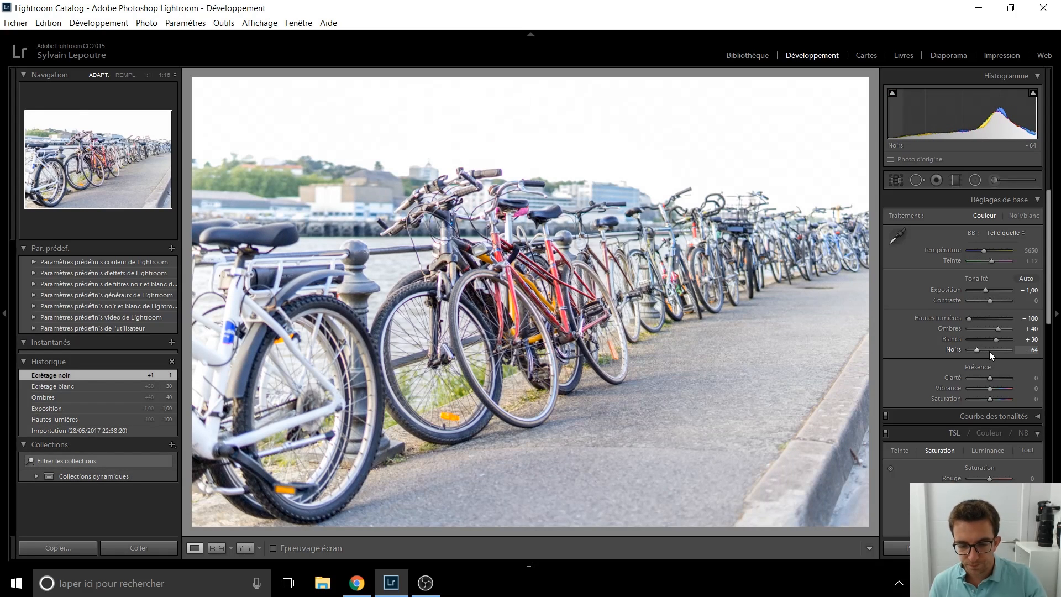
pyautogui.scroll(-2, 989, 351)
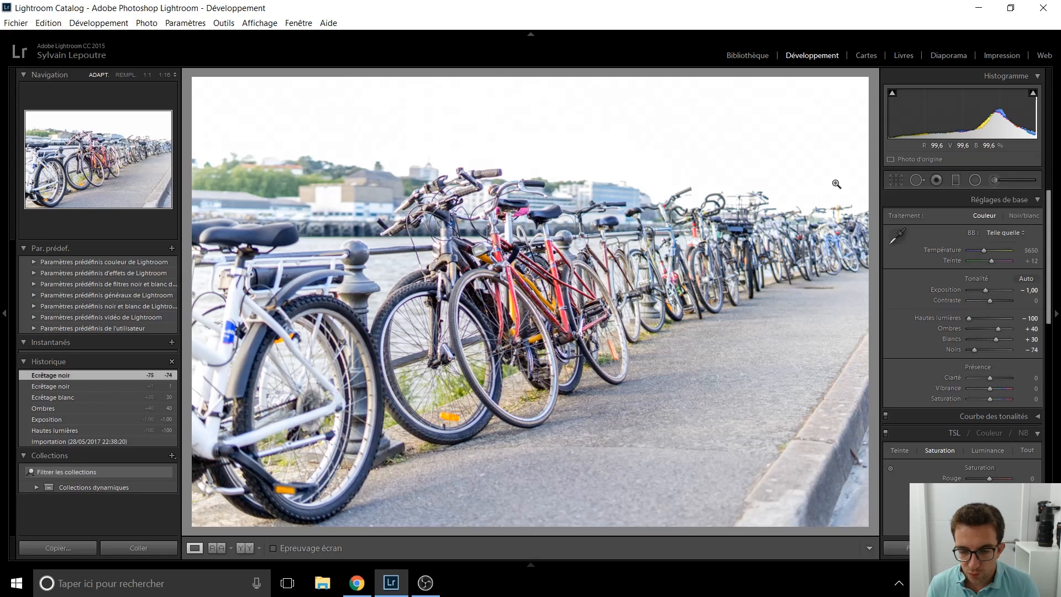
# - Crop the bicycle photo inward from its lower-left corner at the original aspect ratio, cutting off part of the foreground bicycle
pyautogui.click(895, 180)
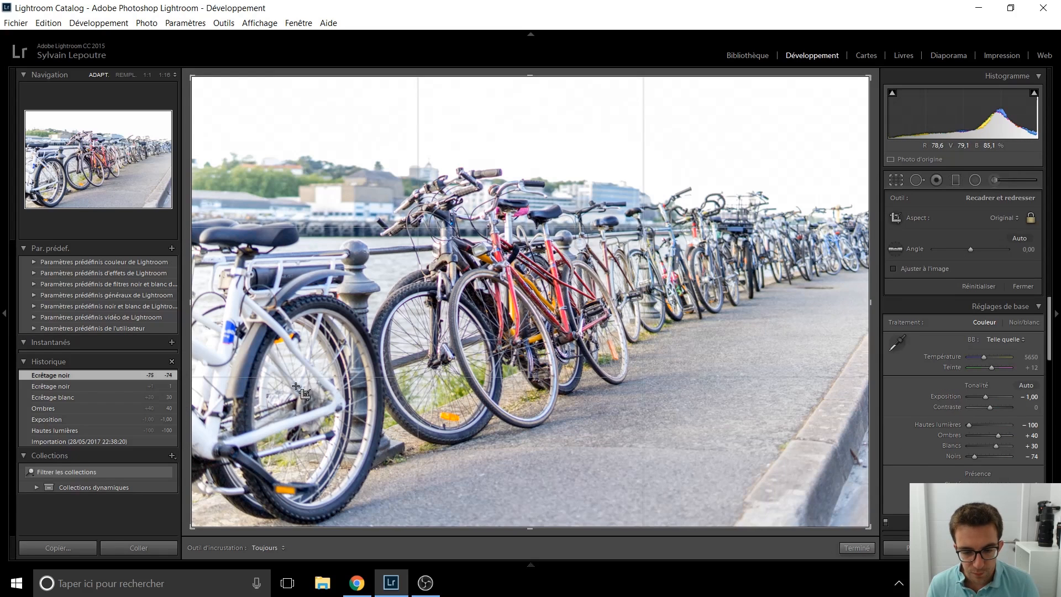
pyautogui.moveTo(192, 526); pyautogui.dragTo(217, 494)
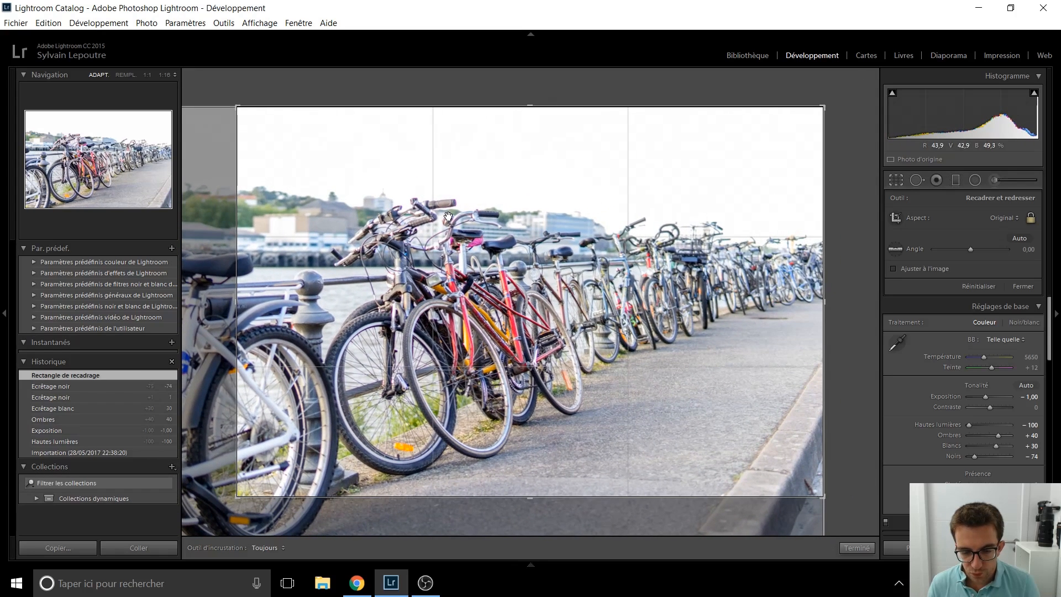
pyautogui.press('Return')
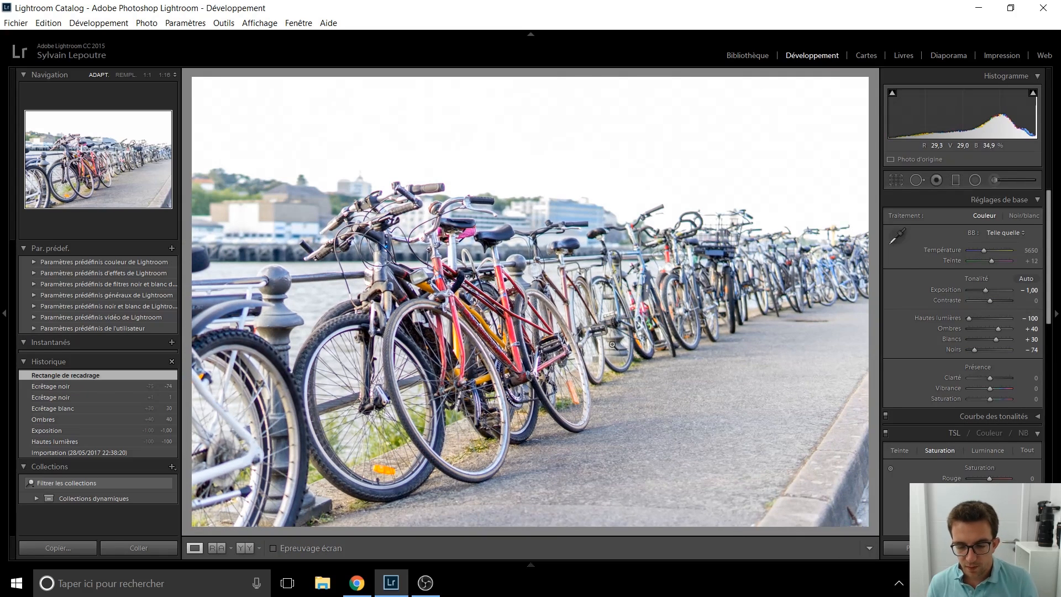
# - Clone out the dark stick beside the curb in the photo's lower-right corner using spot removal at size 44, feather 0 and opacity 100
pyautogui.click(855, 511)
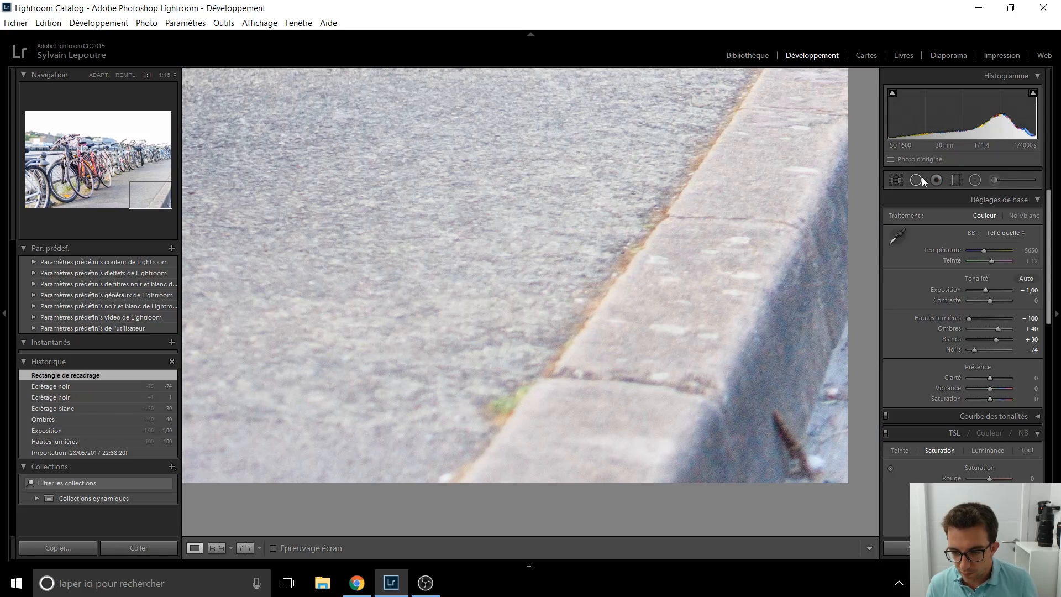
pyautogui.click(917, 180)
pyautogui.scroll(-3, 780, 417)
pyautogui.moveTo(779, 418)
pyautogui.mouseDown()
pyautogui.moveTo(811, 473)
pyautogui.moveTo(796, 470)
pyautogui.moveTo(809, 462)
pyautogui.moveTo(837, 474)
pyautogui.mouseUp()
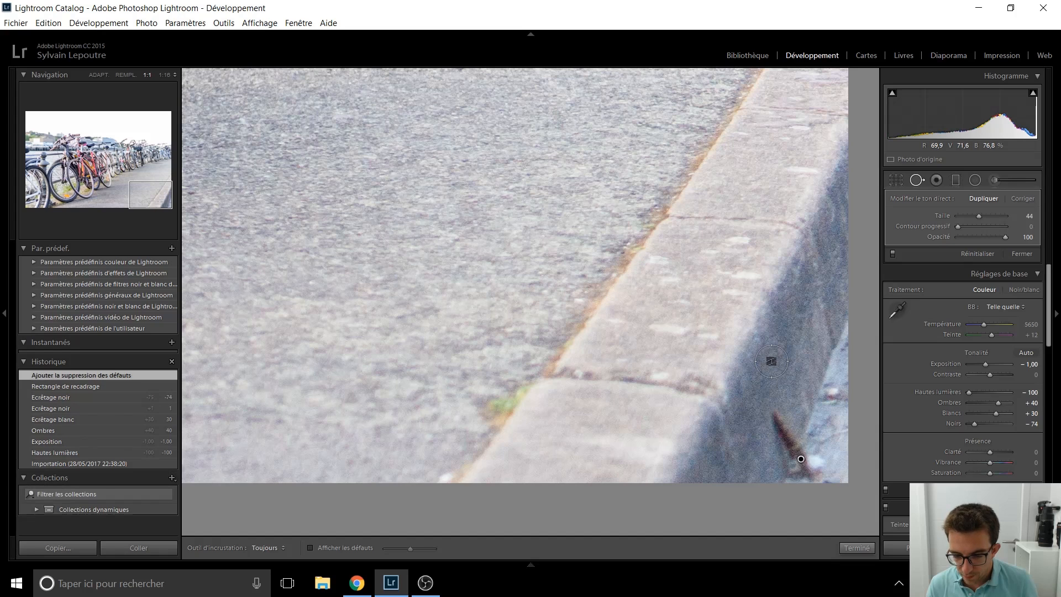
pyautogui.press('q')
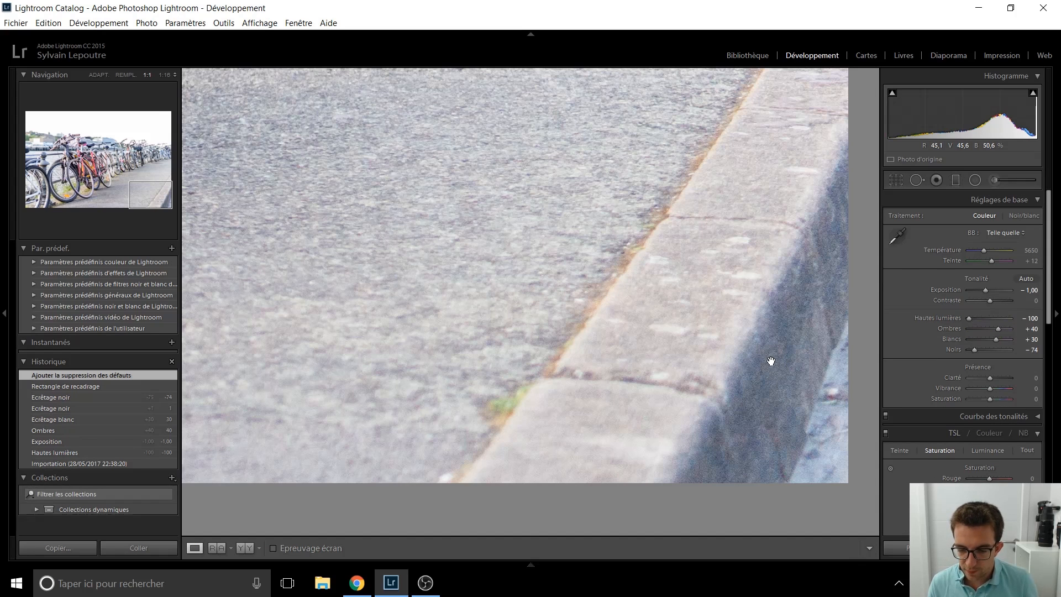
pyautogui.click(771, 361)
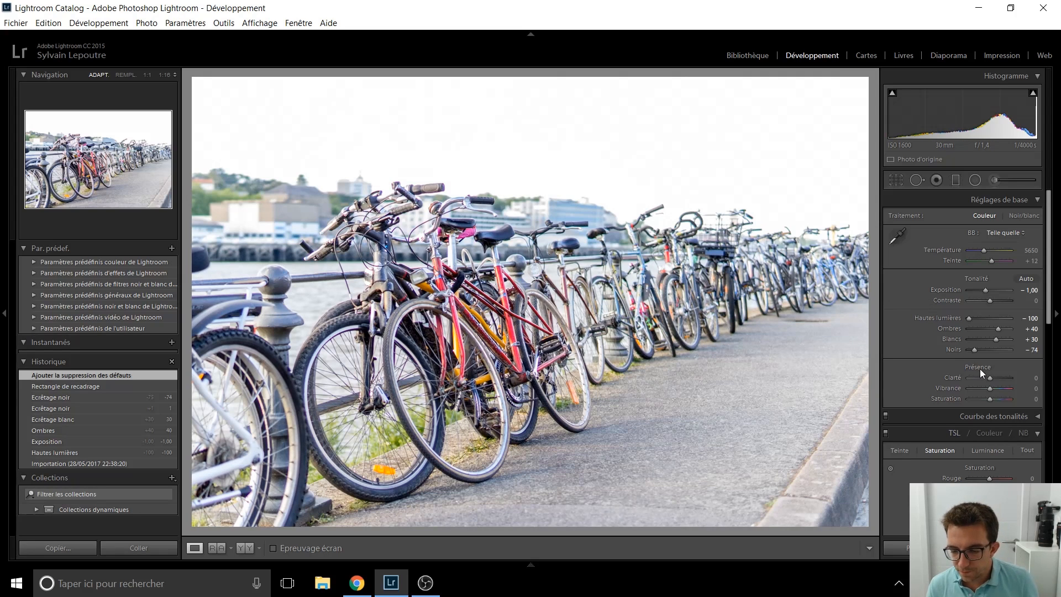
# - Compare the bicycle photo in black and white and in color several times, and return it to color
pyautogui.click(1022, 436)
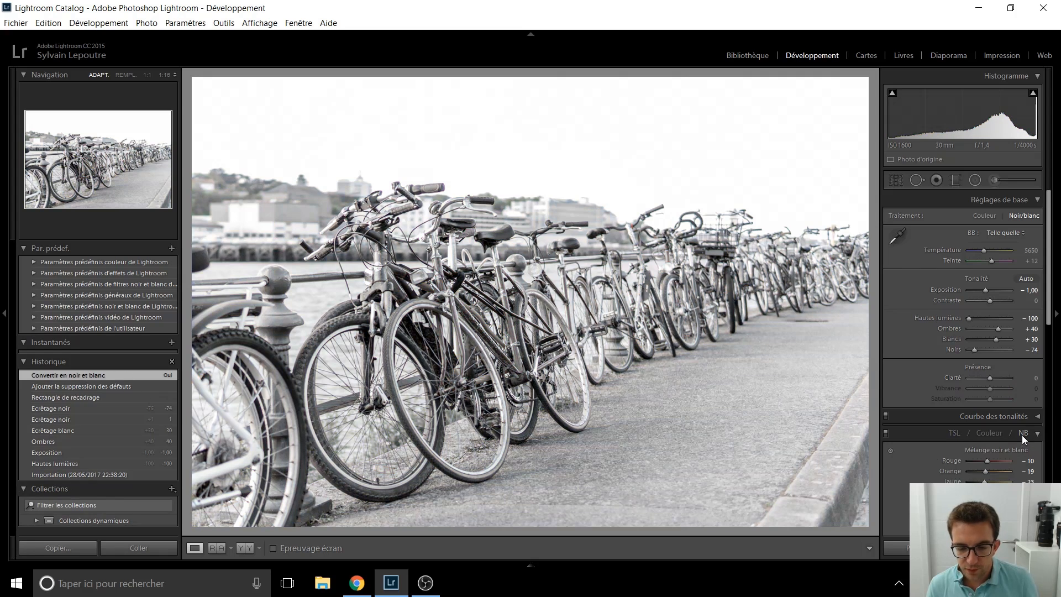
pyautogui.click(955, 433)
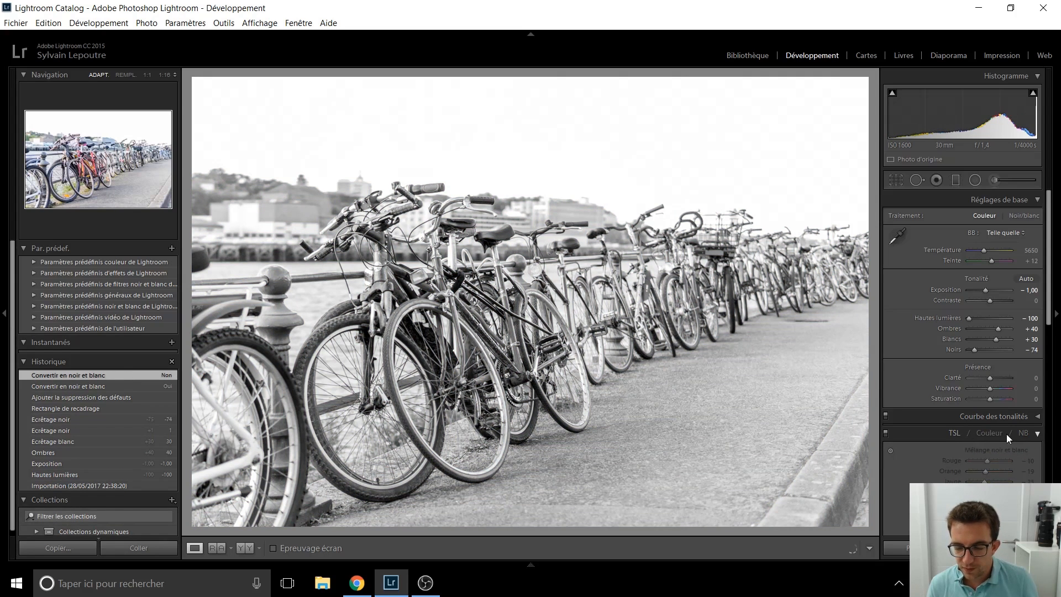
pyautogui.click(1025, 433)
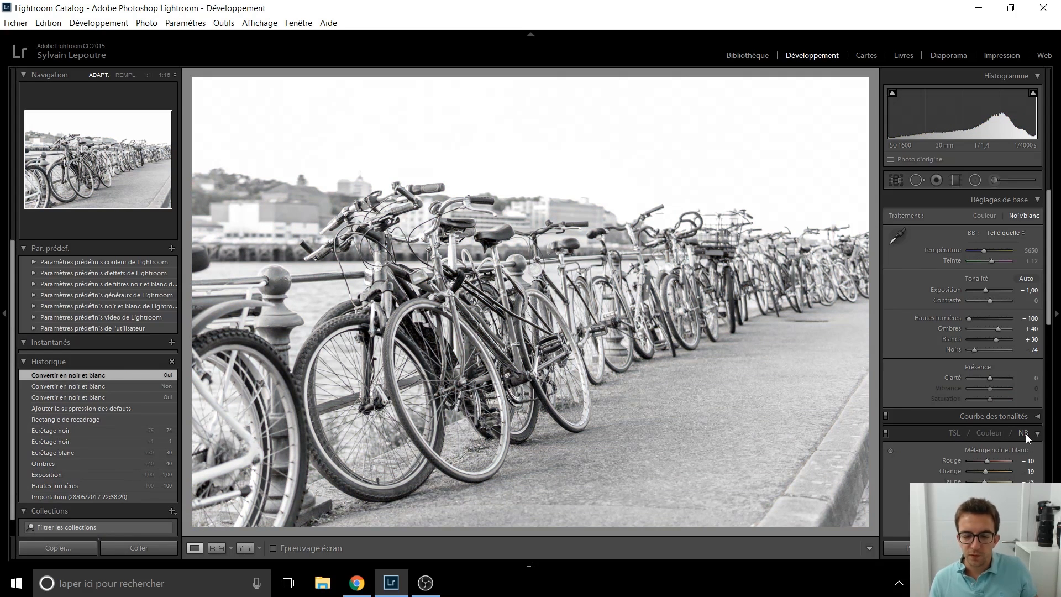
pyautogui.click(956, 433)
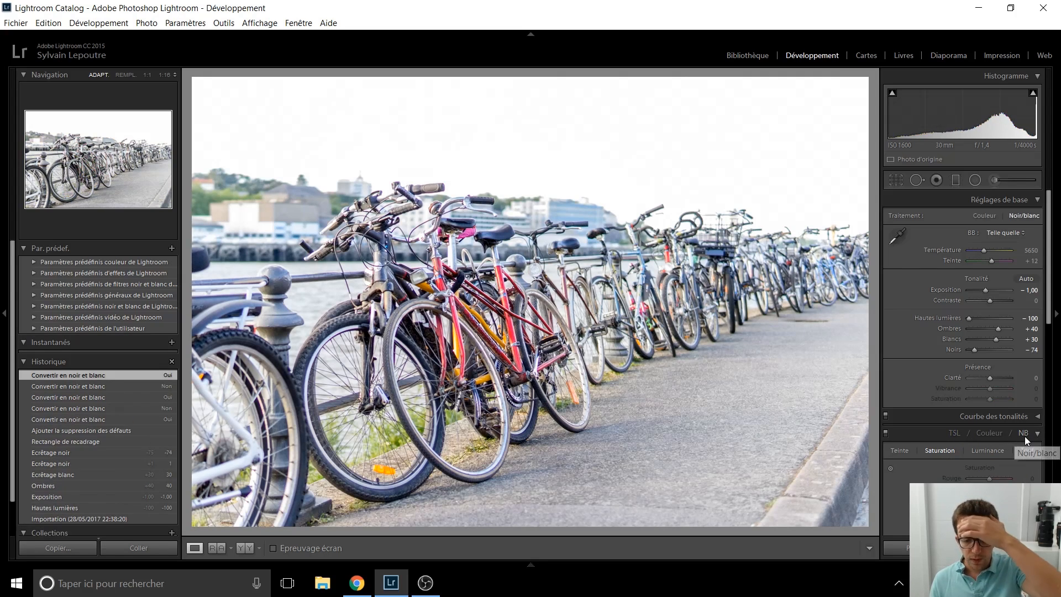
pyautogui.click(1025, 436)
pyautogui.click(956, 433)
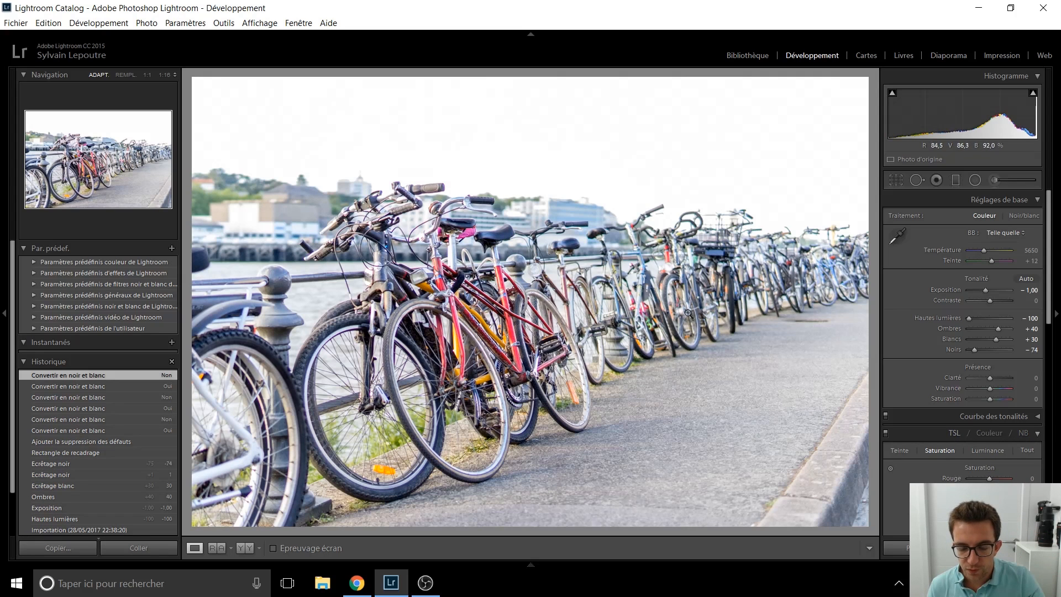
# - Convert the bicycle photo to black and white and set its Clarity to +63
pyautogui.click(1021, 433)
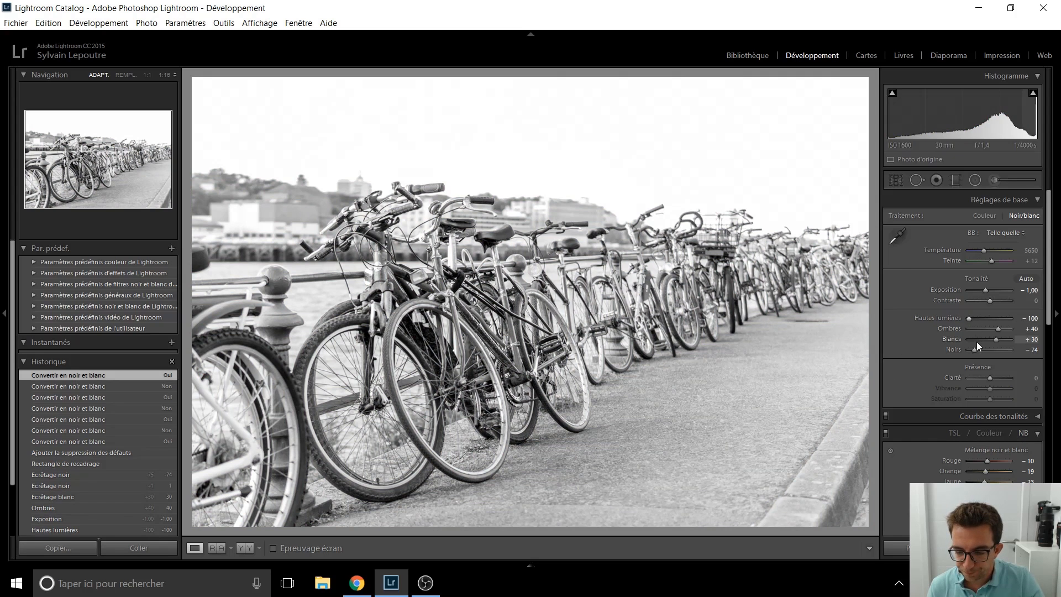
pyautogui.moveTo(989, 379); pyautogui.dragTo(1002, 379)
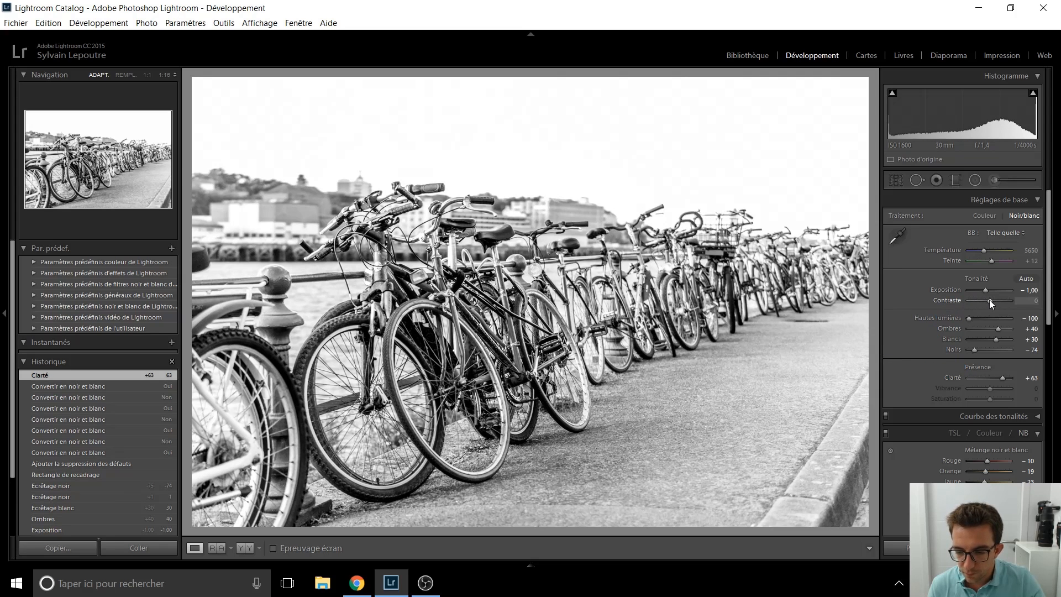
# - Set the black-and-white bicycle photo's Contrast to -30
pyautogui.press('Down')
pyautogui.press('Down')
pyautogui.press('Down')
pyautogui.press('Down')
pyautogui.press('Down')
pyautogui.press('Down')
pyautogui.press('Down')
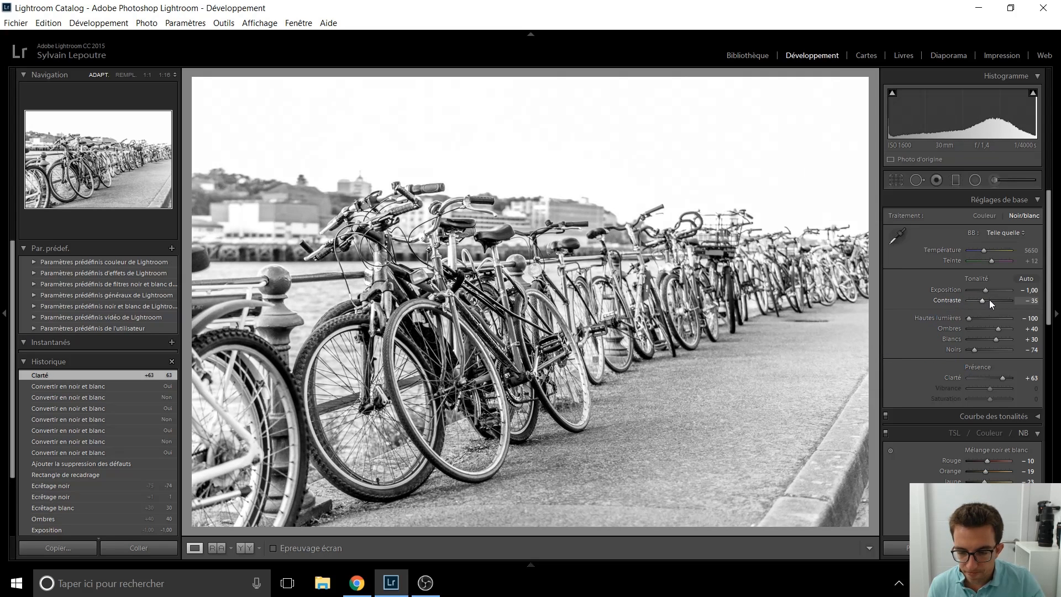
pyautogui.press('Up')
# - Try much lighter Blacks on the bicycle photo, and settle on a Blacks value of -54
pyautogui.press('Up')
pyautogui.press('Up')
pyautogui.press('Up')
pyautogui.press('Up')
pyautogui.press('Up')
pyautogui.press('Up')
pyautogui.press('Up')
pyautogui.press('Up')
pyautogui.press('Up')
pyautogui.press('Up')
pyautogui.press('Up')
pyautogui.press('Up')
pyautogui.press('Up')
pyautogui.press('Up')
pyautogui.press('Up')
pyautogui.press('Up')
pyautogui.press('Up')
pyautogui.press('Up')
pyautogui.press('Up')
pyautogui.press('Up')
pyautogui.press('Up')
pyautogui.press('Up')
pyautogui.press('Up')
pyautogui.press('Up')
pyautogui.press('Up')
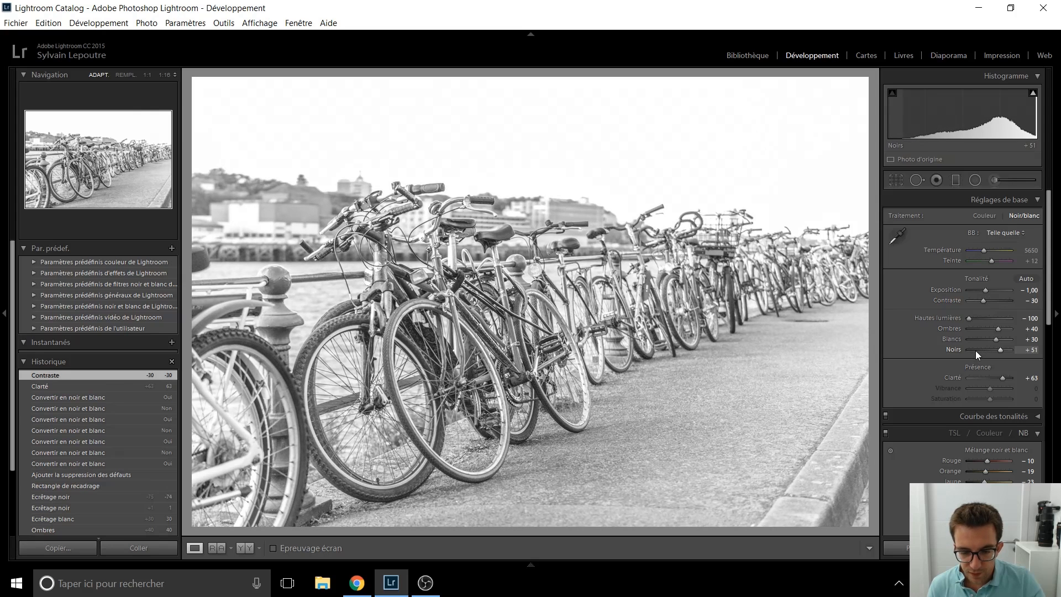
pyautogui.press('Down')
pyautogui.press('Down')
pyautogui.press('Down')
pyautogui.press('Down')
pyautogui.press('Down')
pyautogui.press('Down')
pyautogui.press('Down')
pyautogui.press('Down')
pyautogui.press('Down')
pyautogui.press('Down')
pyautogui.press('Down')
pyautogui.press('Down')
pyautogui.press('Down')
pyautogui.press('Down')
pyautogui.press('Down')
pyautogui.press('Down')
pyautogui.press('Down')
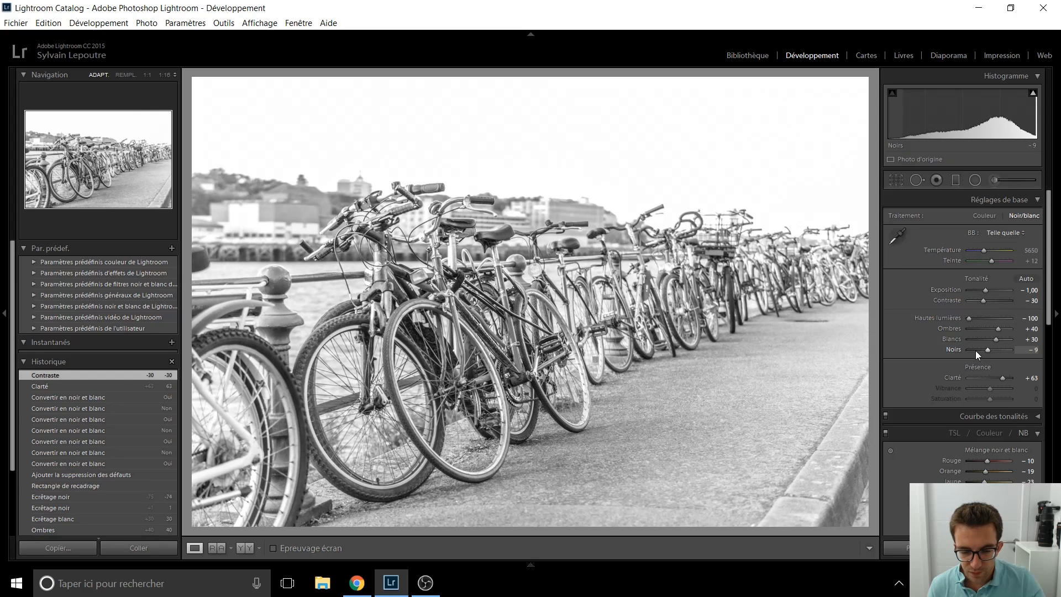
pyautogui.press('Down')
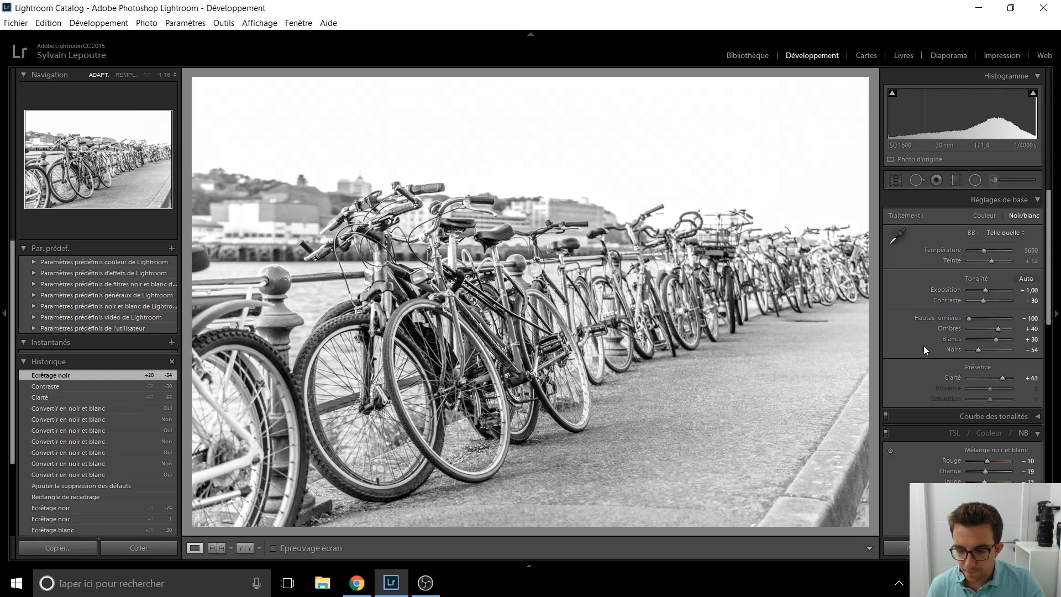
# - Set the bicycle photo's sharpening amount to 45 and its post-crop vignette amount to -20, keeping the highlight priority style
pyautogui.scroll(-5, 923, 347)
pyautogui.scroll(-3, 923, 346)
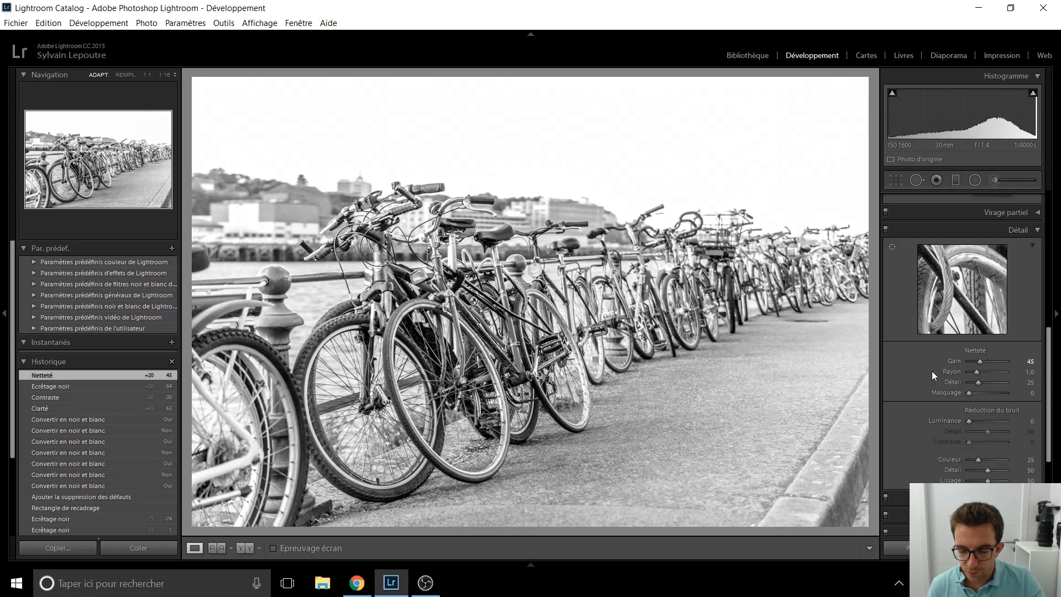
pyautogui.scroll(-4, 930, 370)
pyautogui.click(984, 387)
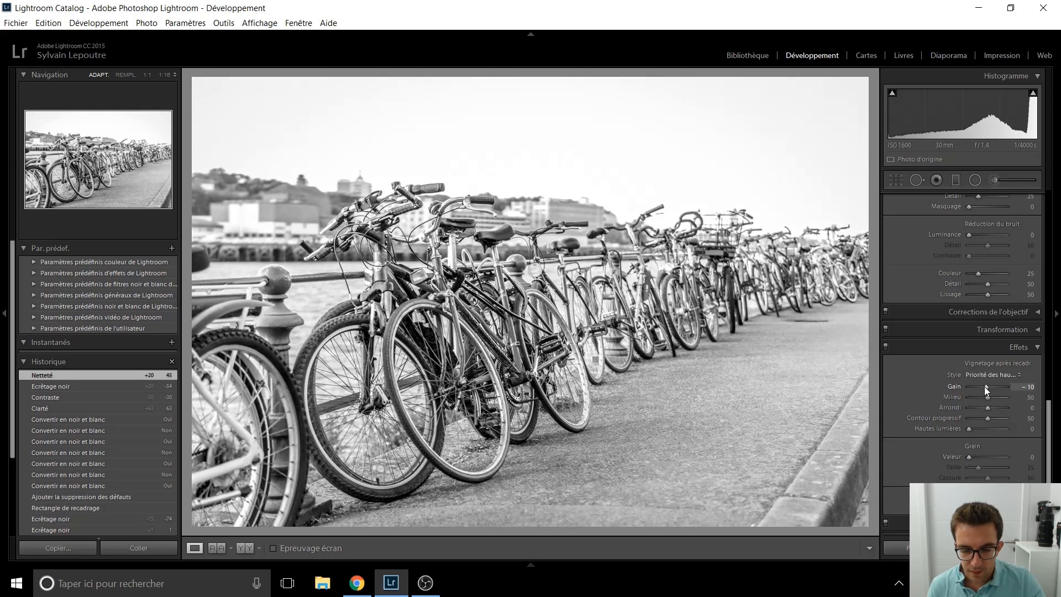
pyautogui.press('Down')
pyautogui.press('Down')
pyautogui.press('Down')
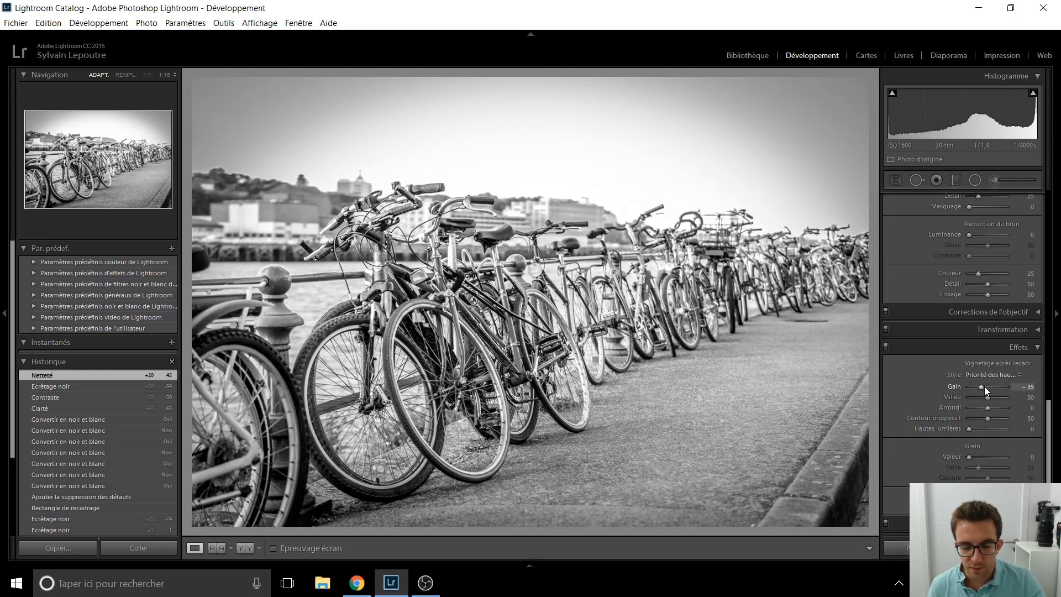
pyautogui.press('Up')
pyautogui.press('Up')
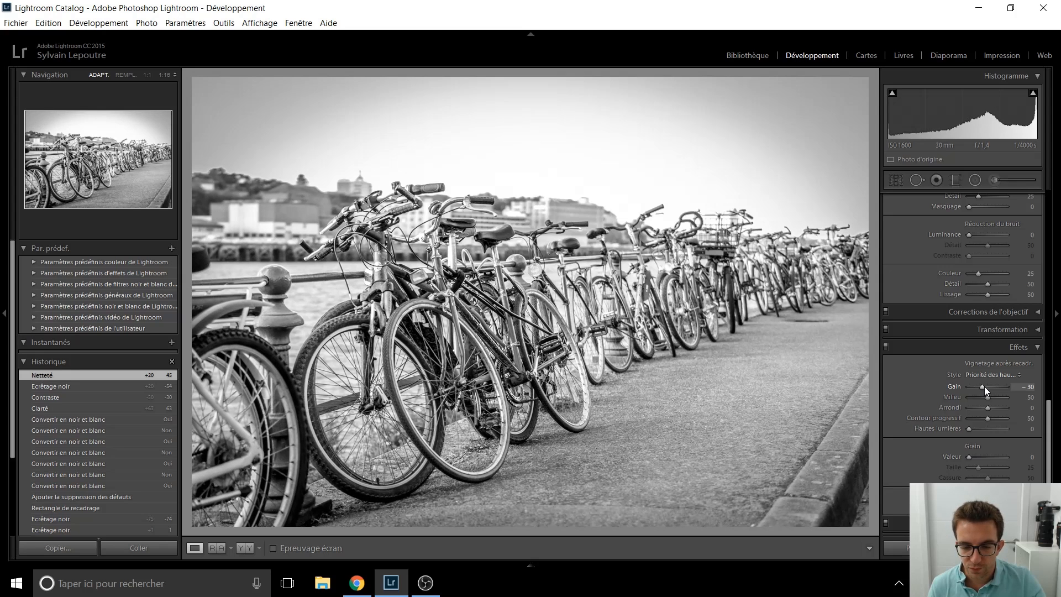
pyautogui.press('Up')
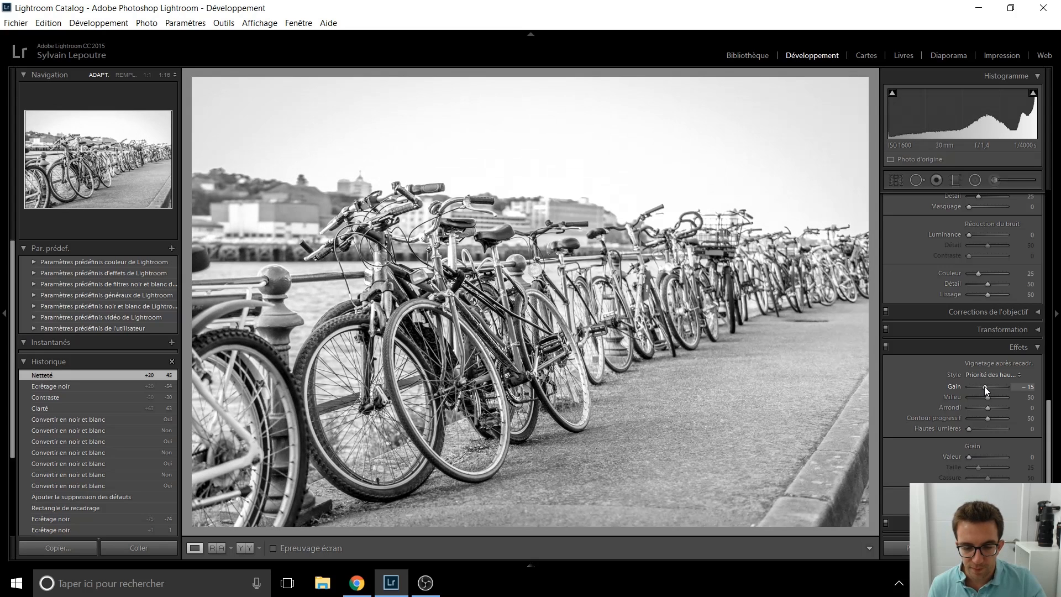
pyautogui.press('Return')
# - Compare the edited bicycle photo with the neighbouring black-and-white shot, and set its Exposure to -1.03
pyautogui.scroll(10, 914, 389)
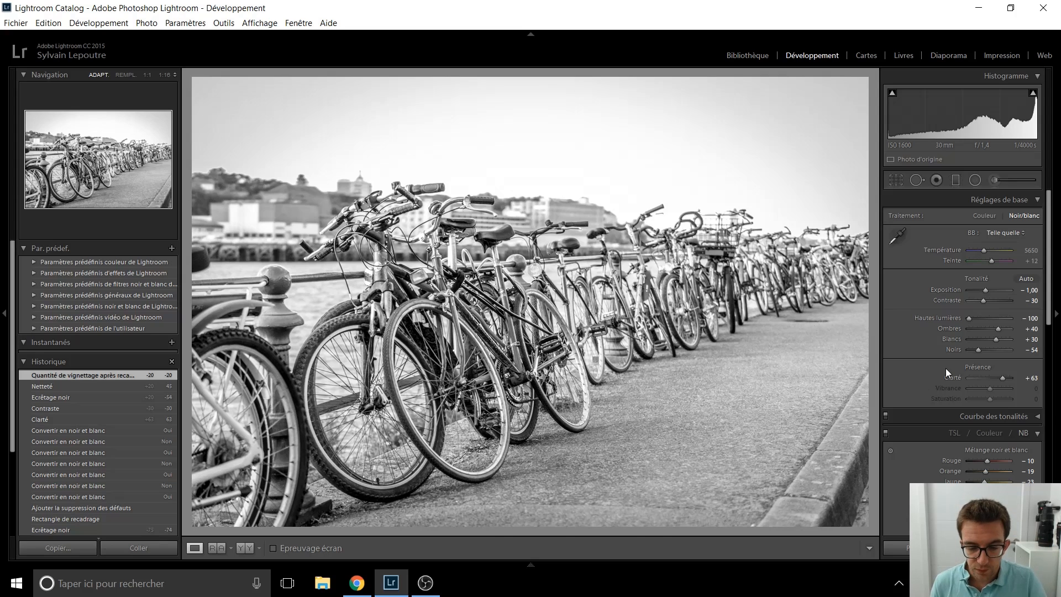
pyautogui.press('Right')
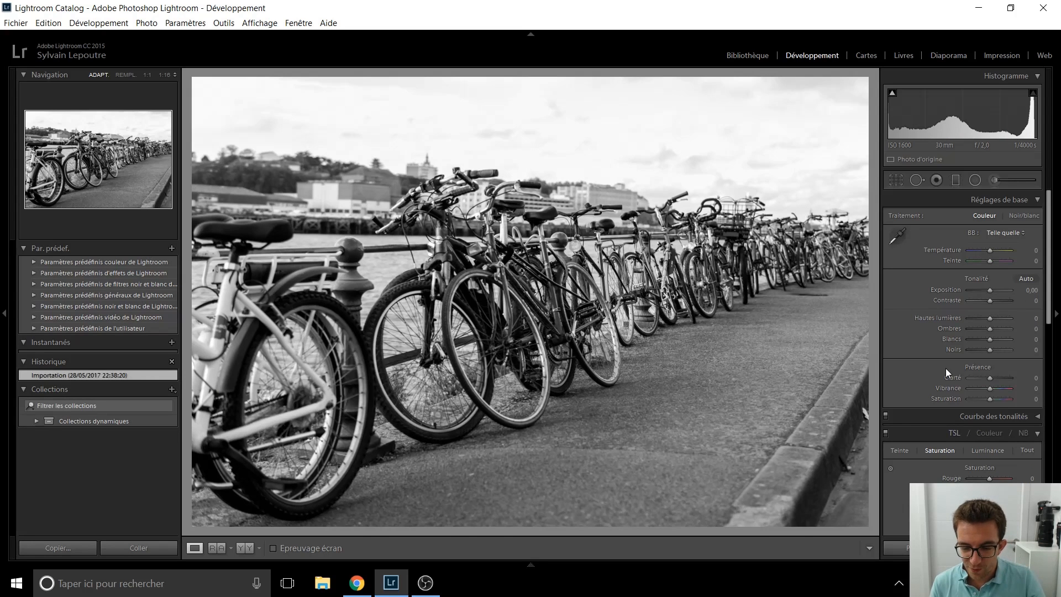
pyautogui.press('Left')
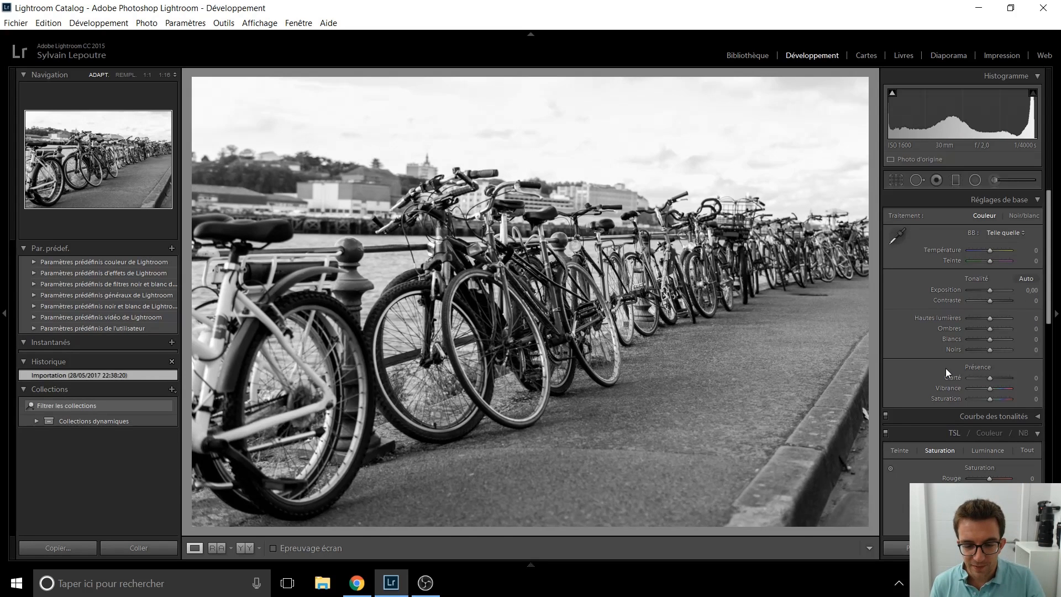
pyautogui.press('Right')
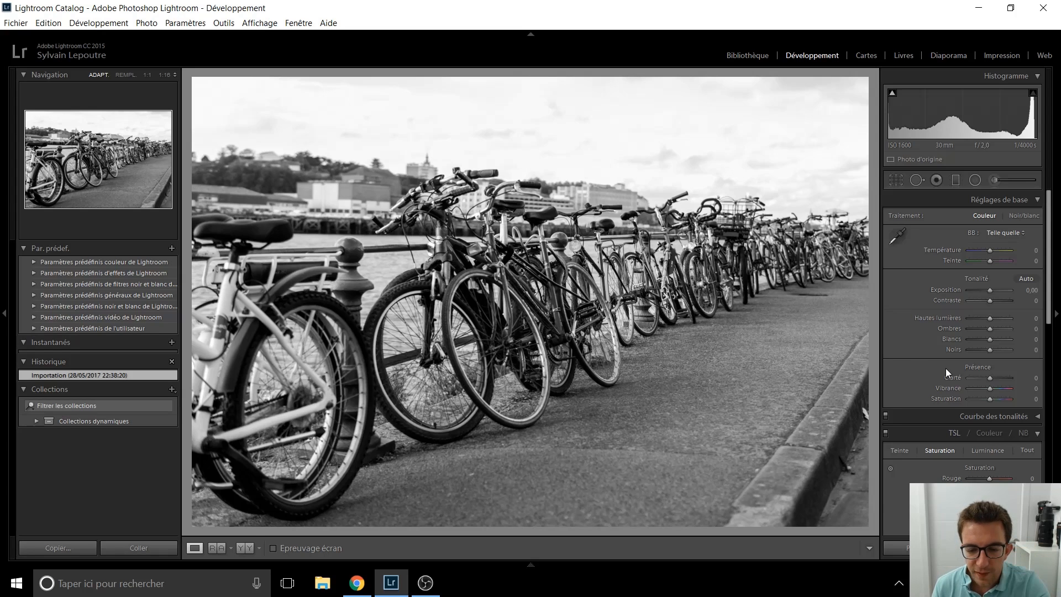
pyautogui.press('Right')
pyautogui.press('Right')
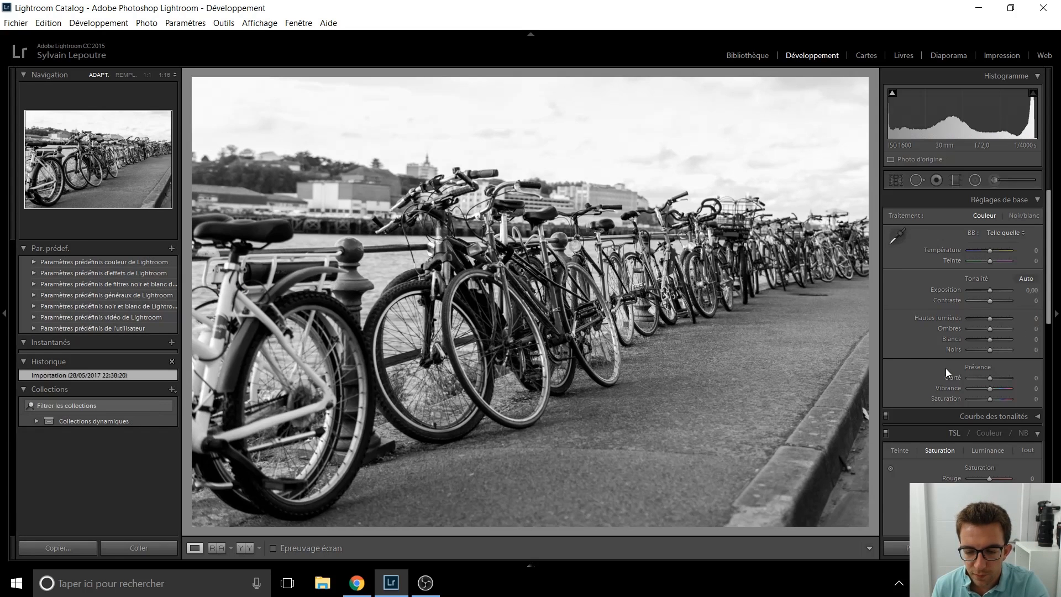
pyautogui.press('Right')
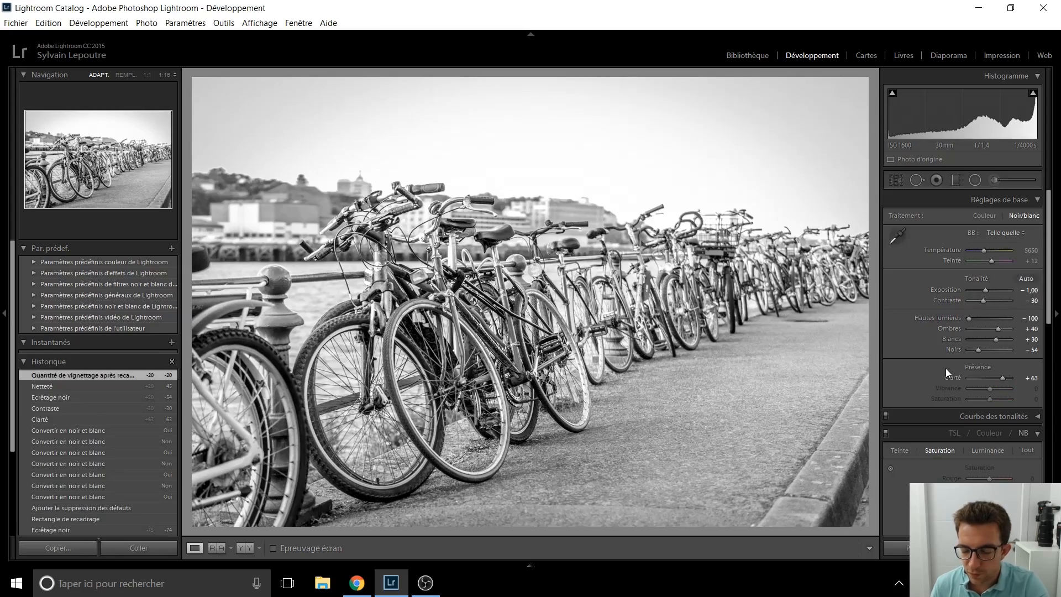
pyautogui.moveTo(983, 290)
pyautogui.mouseDown()
pyautogui.moveTo(970, 293)
pyautogui.moveTo(983, 290)
pyautogui.mouseUp()
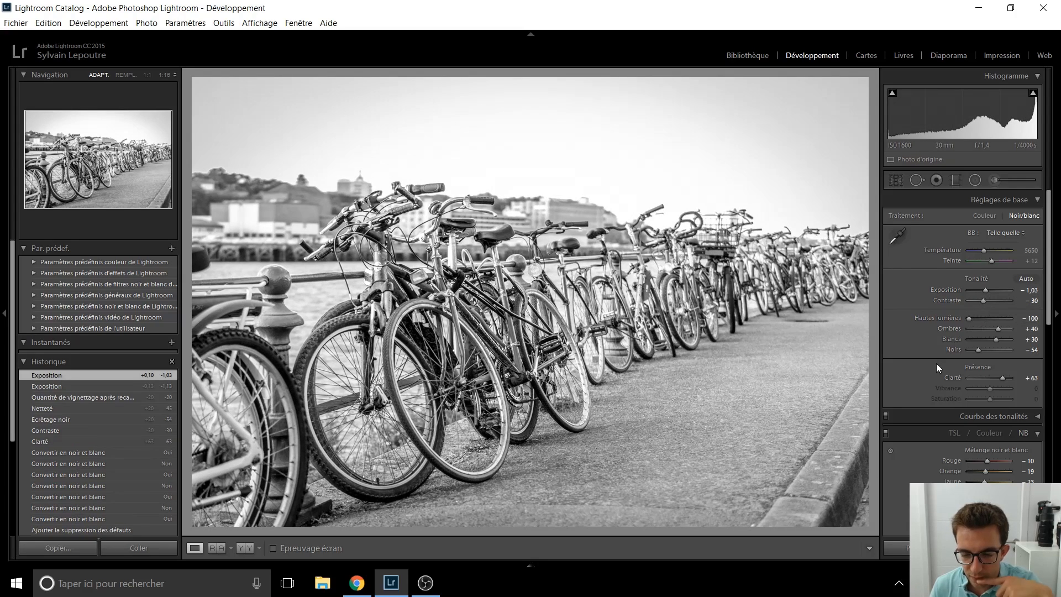
# - Alternate between the edited bicycle photo and the neighbouring black-and-white shot, examining the background buildings, sky and overall tones
pyautogui.press('Right')
pyautogui.press('Left')
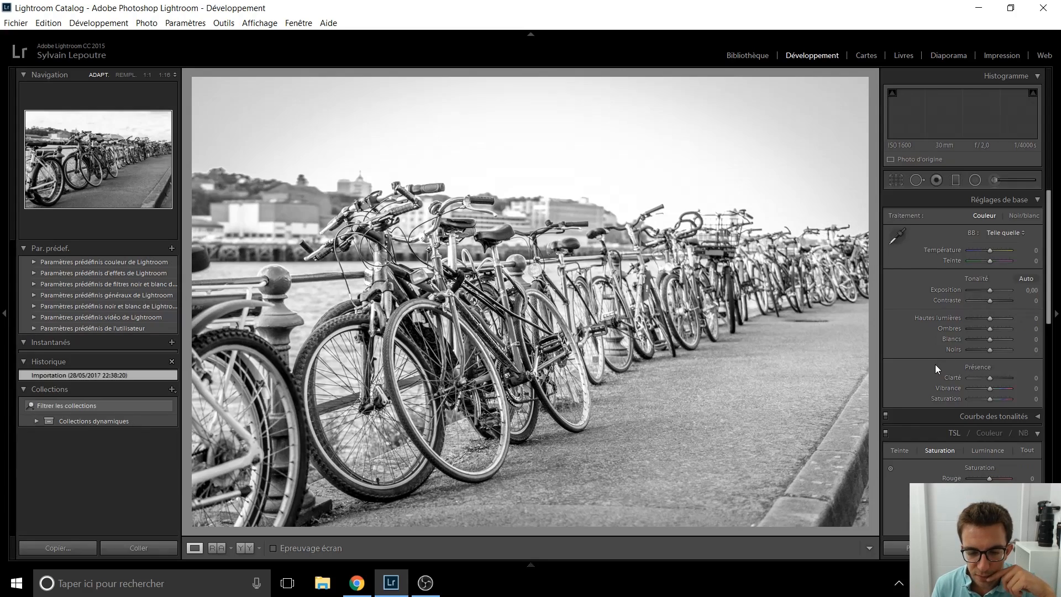
pyautogui.press('Right')
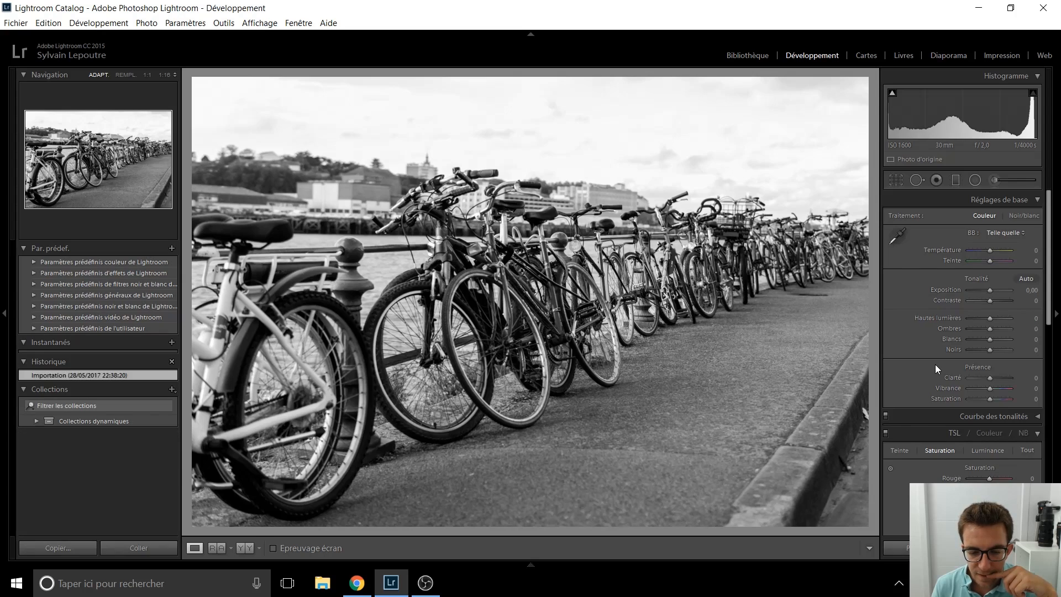
pyautogui.press('Left')
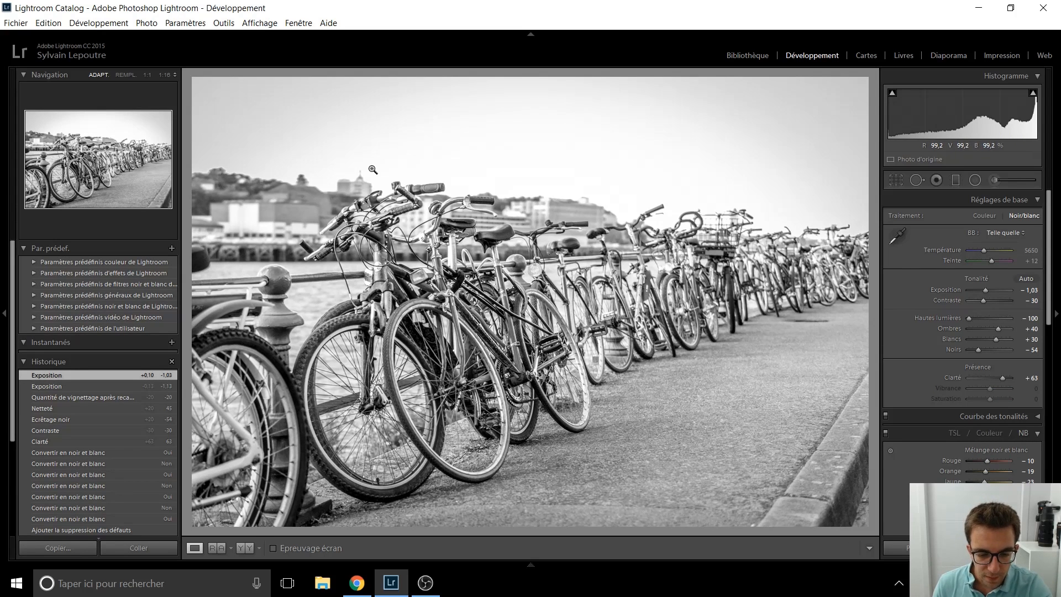
pyautogui.click(357, 178)
pyautogui.click(350, 204)
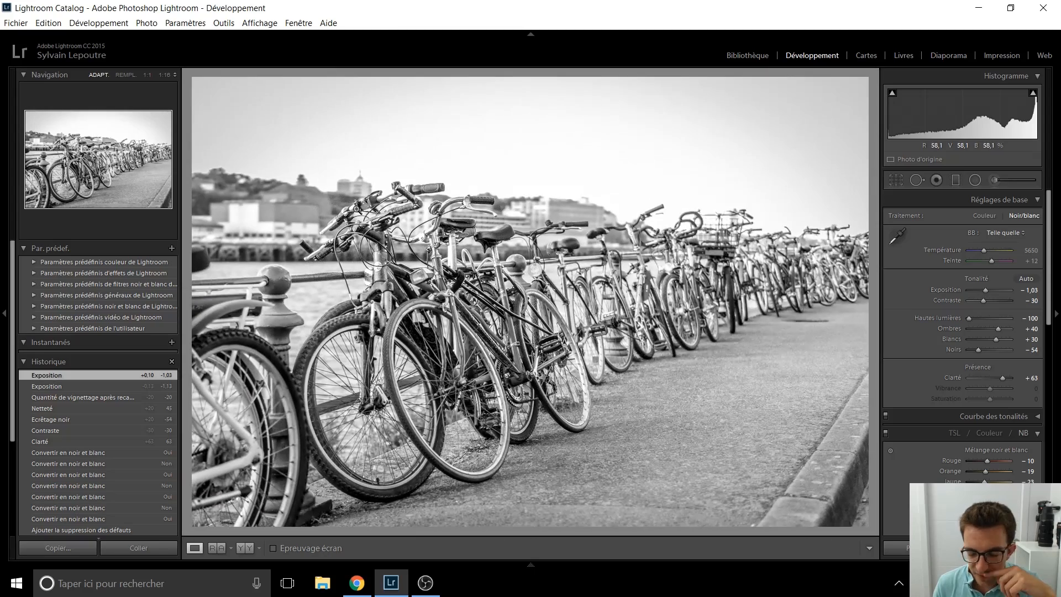
pyautogui.press('Right')
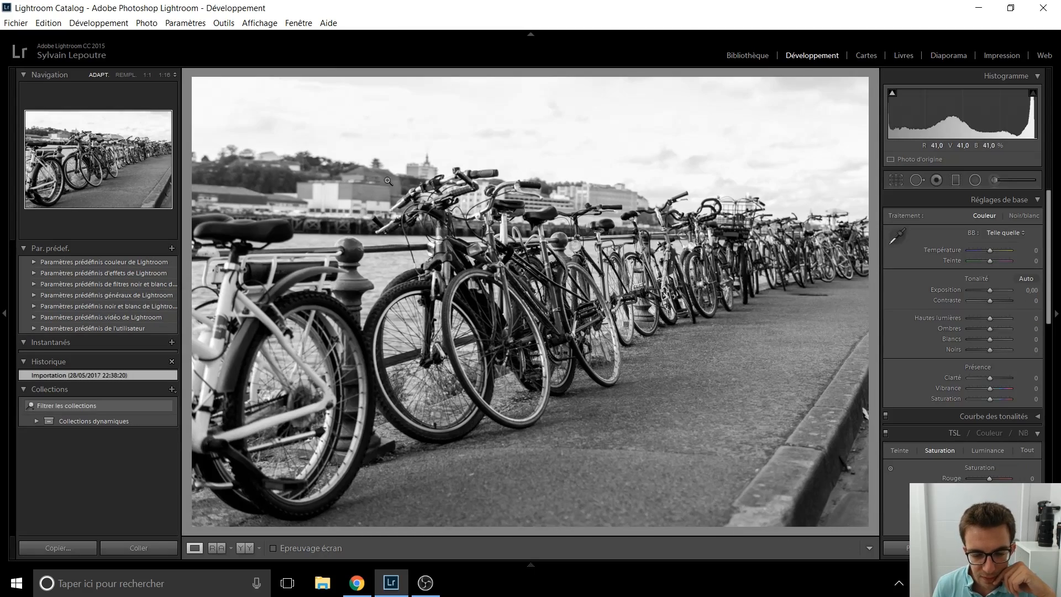
pyautogui.click(413, 166)
pyautogui.click(417, 167)
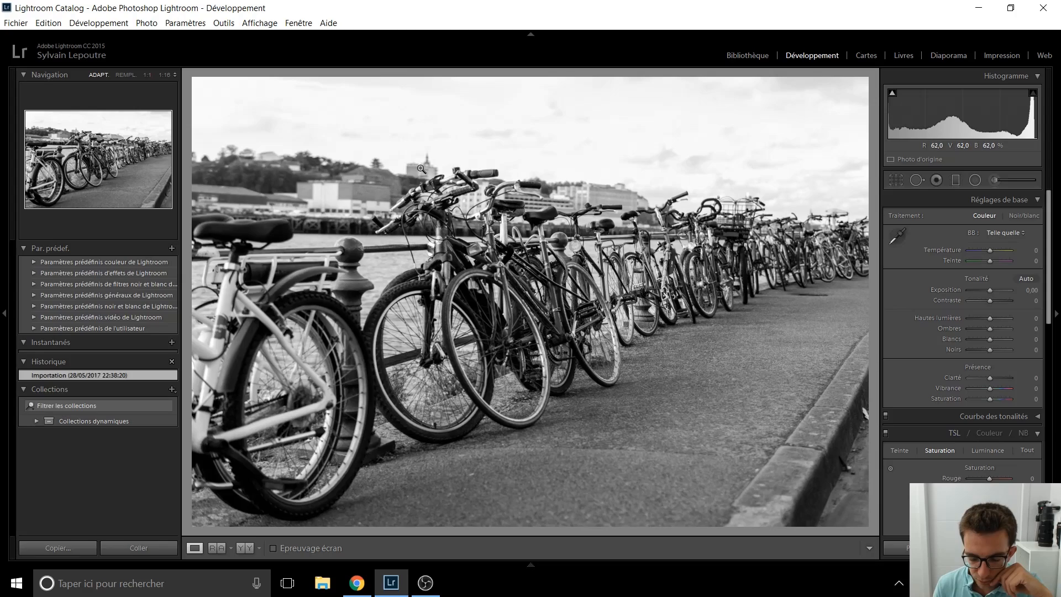
pyautogui.click(358, 186)
pyautogui.click(357, 188)
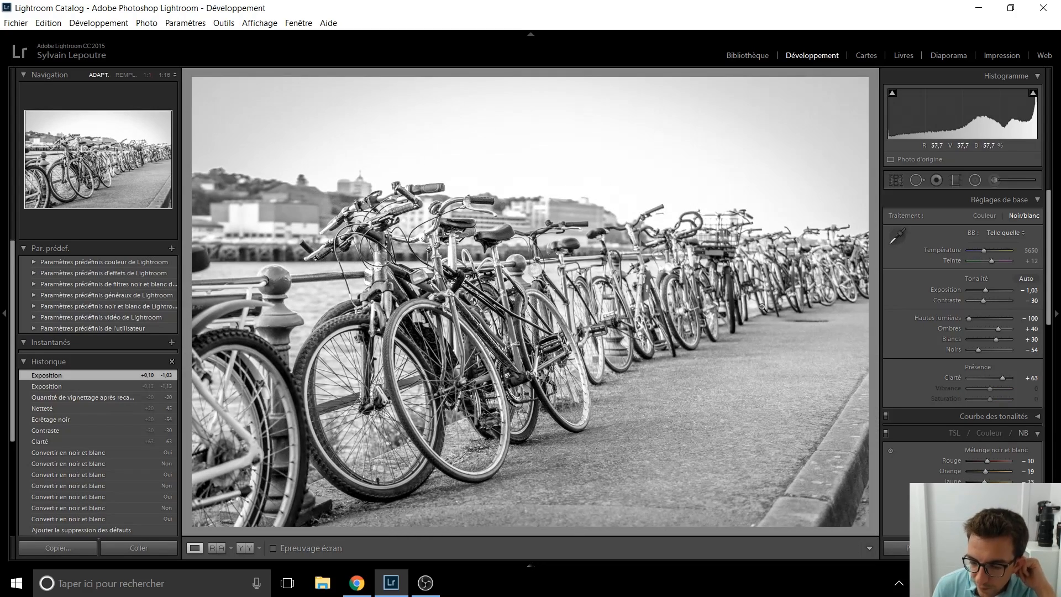
pyautogui.press('Right')
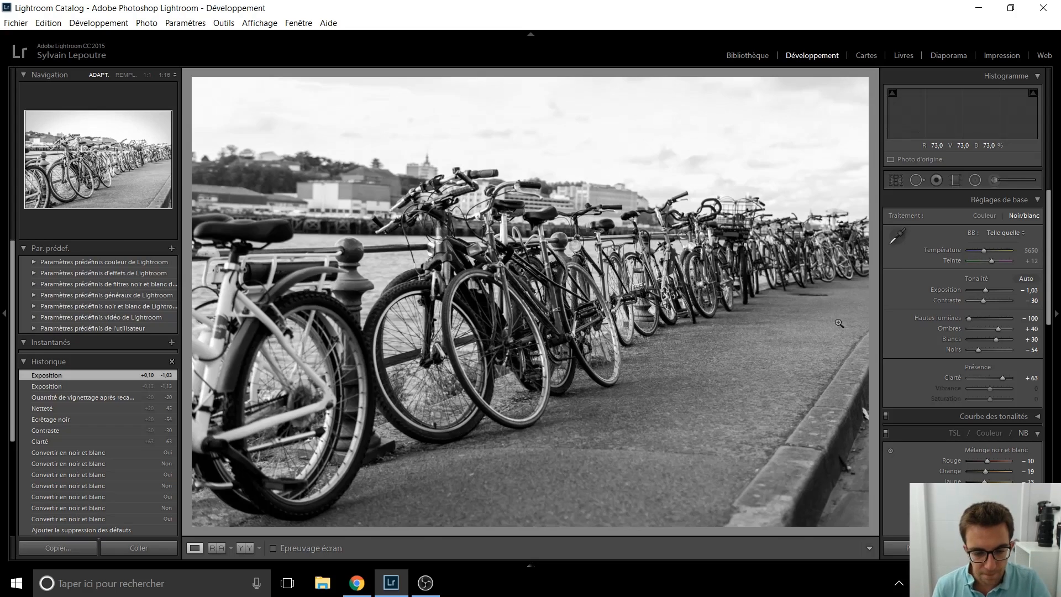
pyautogui.press('Right')
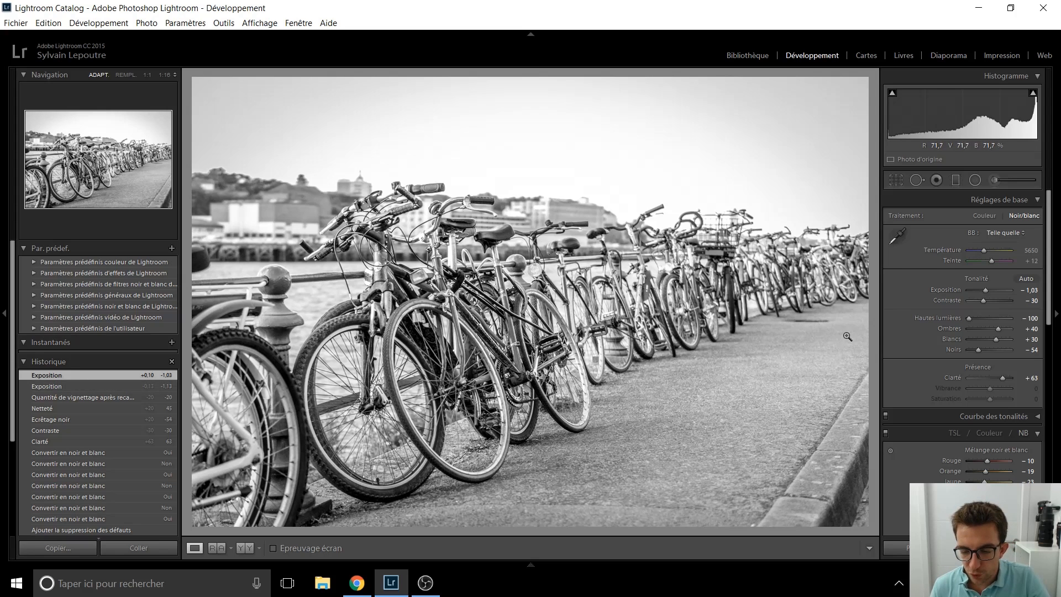
pyautogui.press('Right')
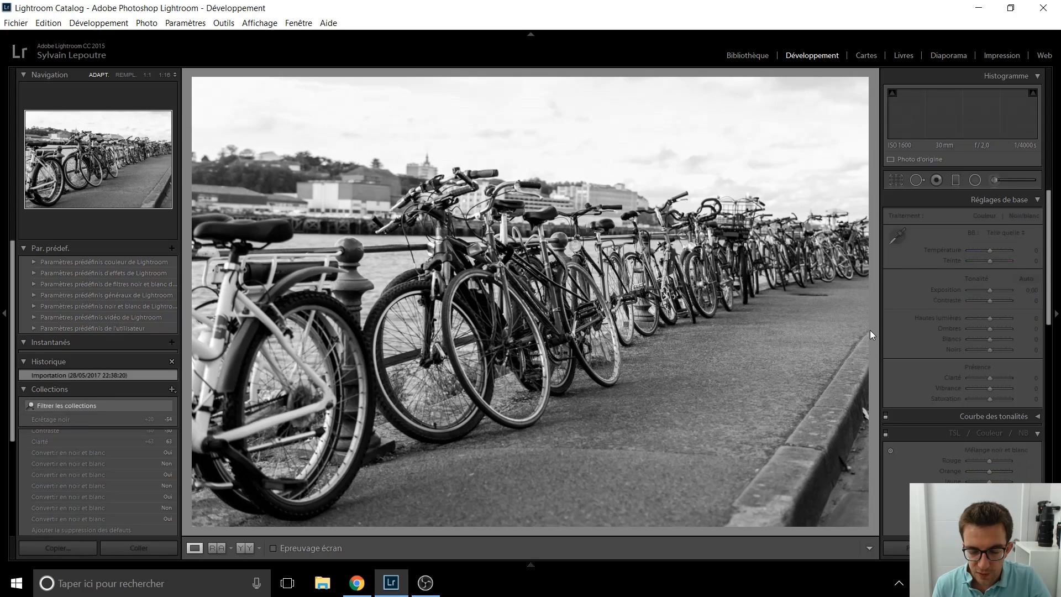
pyautogui.press('Left')
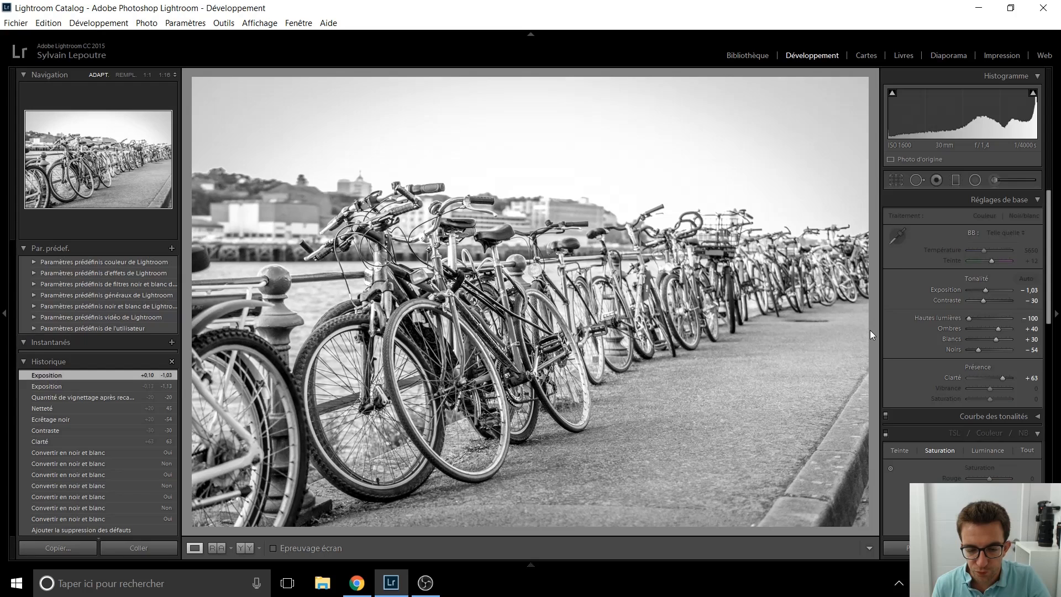
# - Go to the RAW portrait of the man in the pink shirt, view its exposure and lens info overlay, and hide the overlay
pyautogui.press('Right')
pyautogui.press('Right')
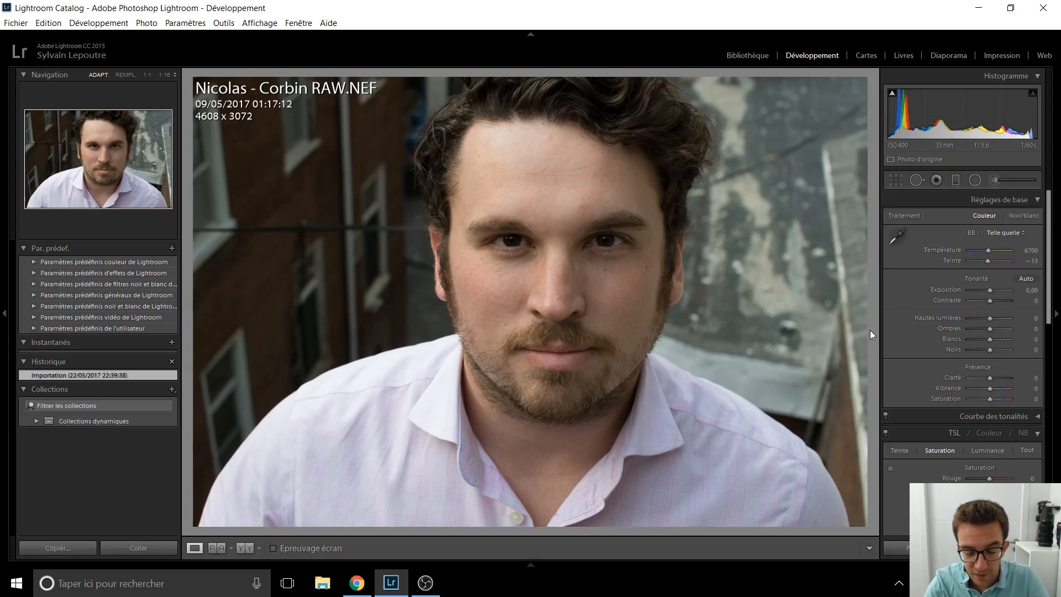
pyautogui.press('i')
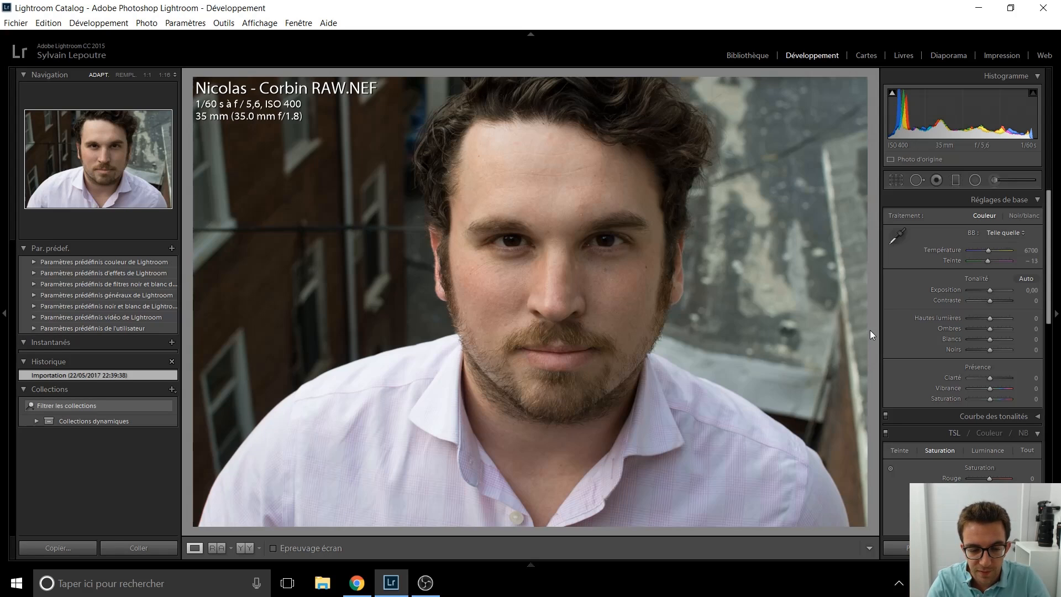
pyautogui.press('i')
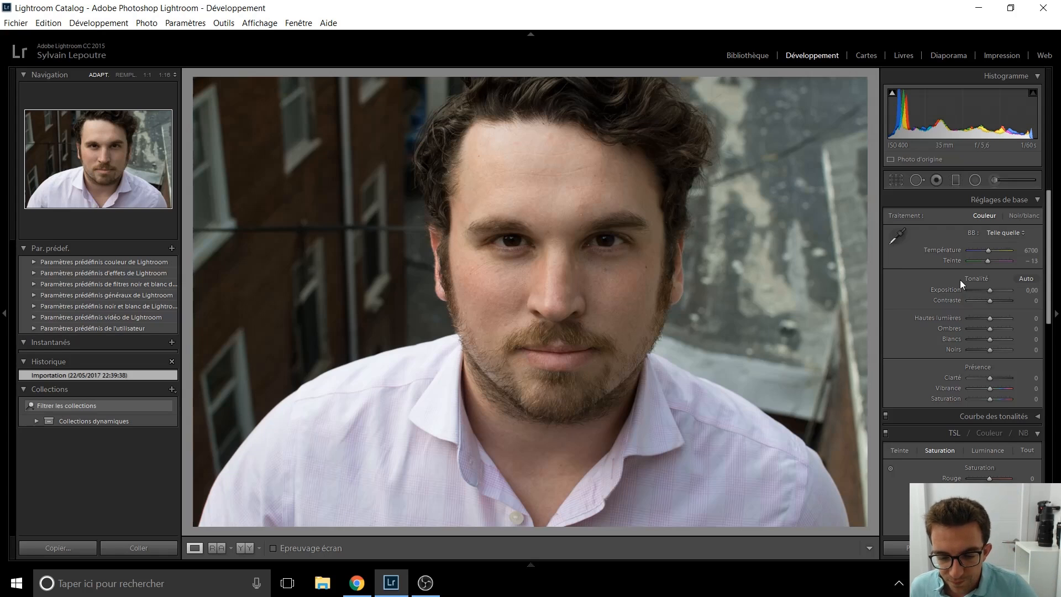
# - Try the portrait in black and white and return it to color
pyautogui.click(1022, 434)
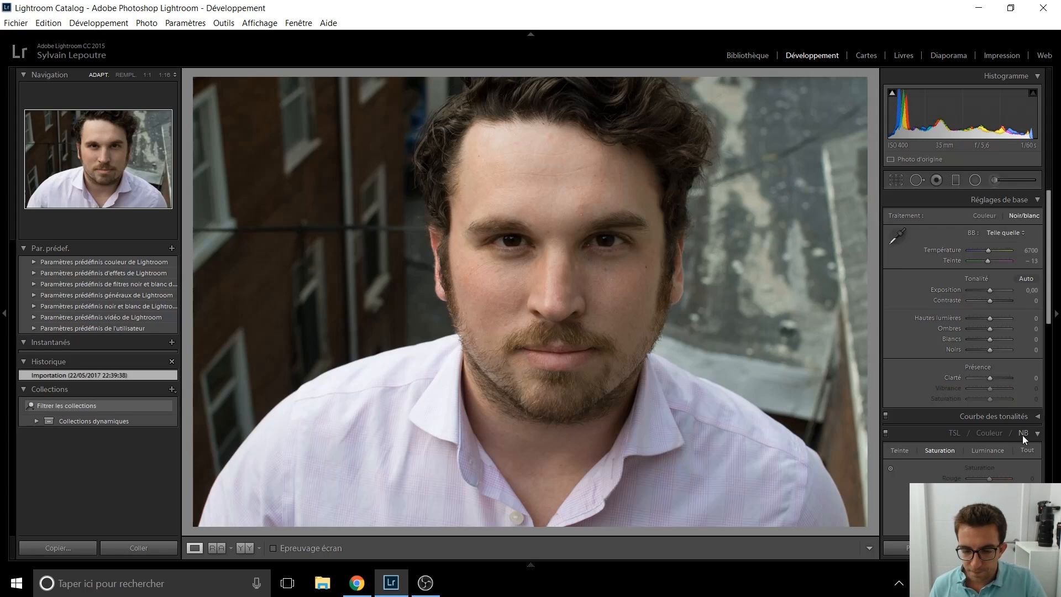
pyautogui.click(959, 433)
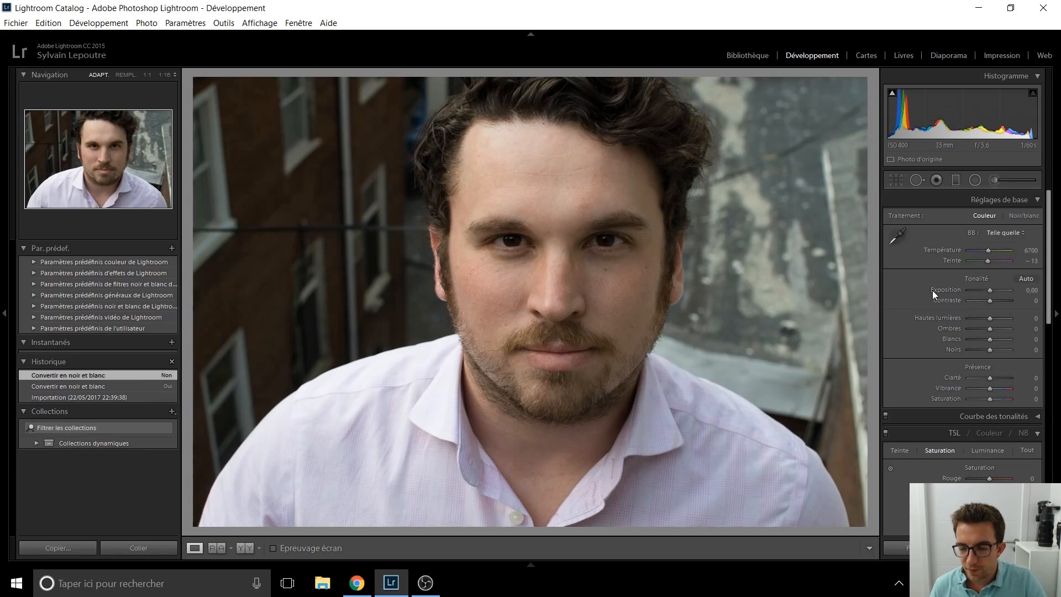
# - Set the color portrait's Exposure to +1.00 and Highlights to -44
pyautogui.moveTo(987, 288); pyautogui.dragTo(992, 320)
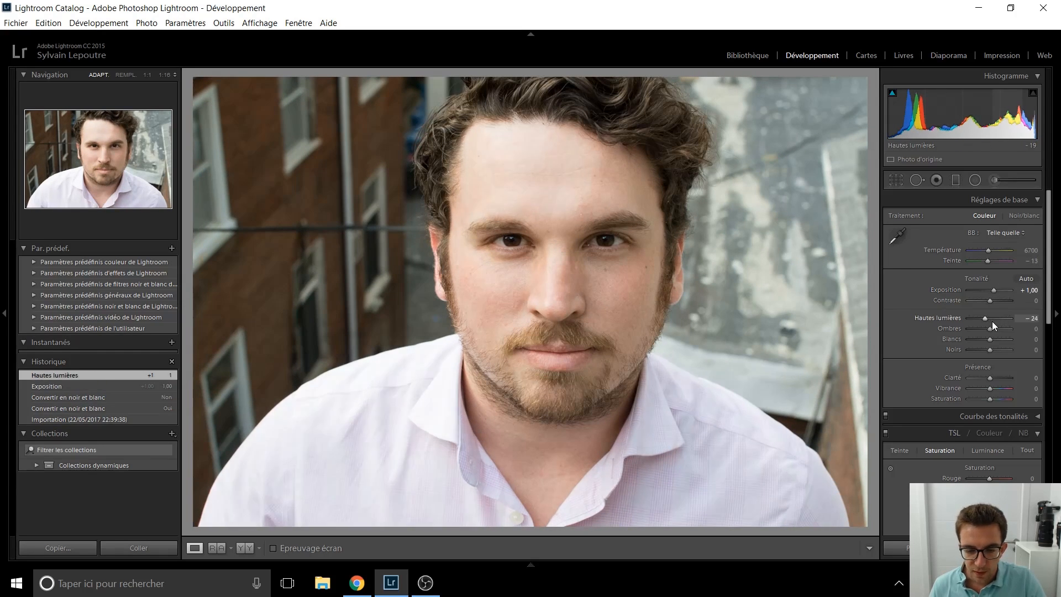
pyautogui.press('Up')
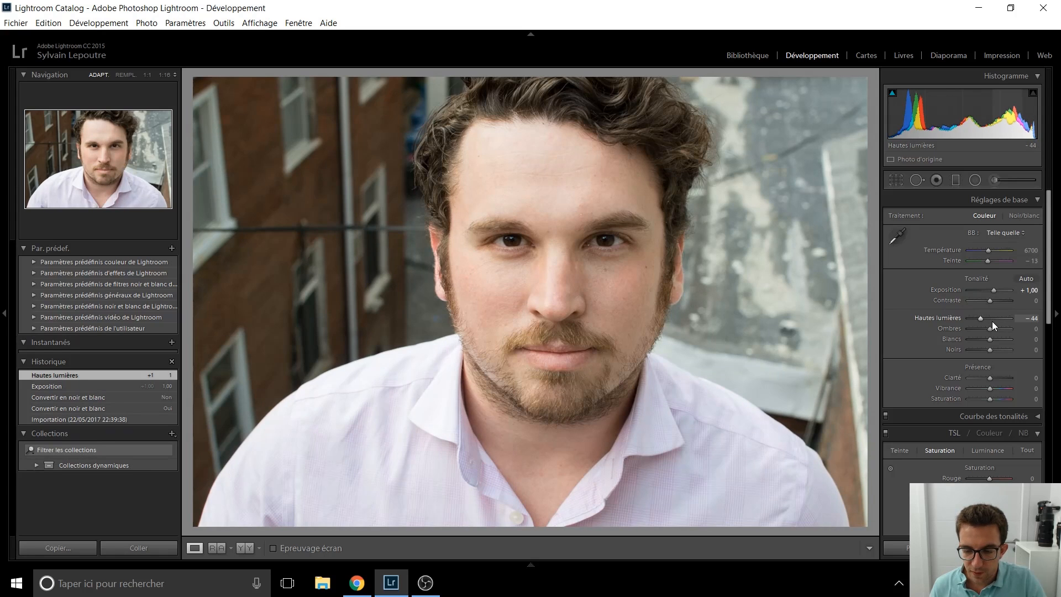
# - Set the portrait's Shadows to +25 and Whites to +25
pyautogui.press('Up')
pyautogui.press('Up')
pyautogui.press('Up')
pyautogui.press('Up')
pyautogui.press('Up')
pyautogui.press('Up')
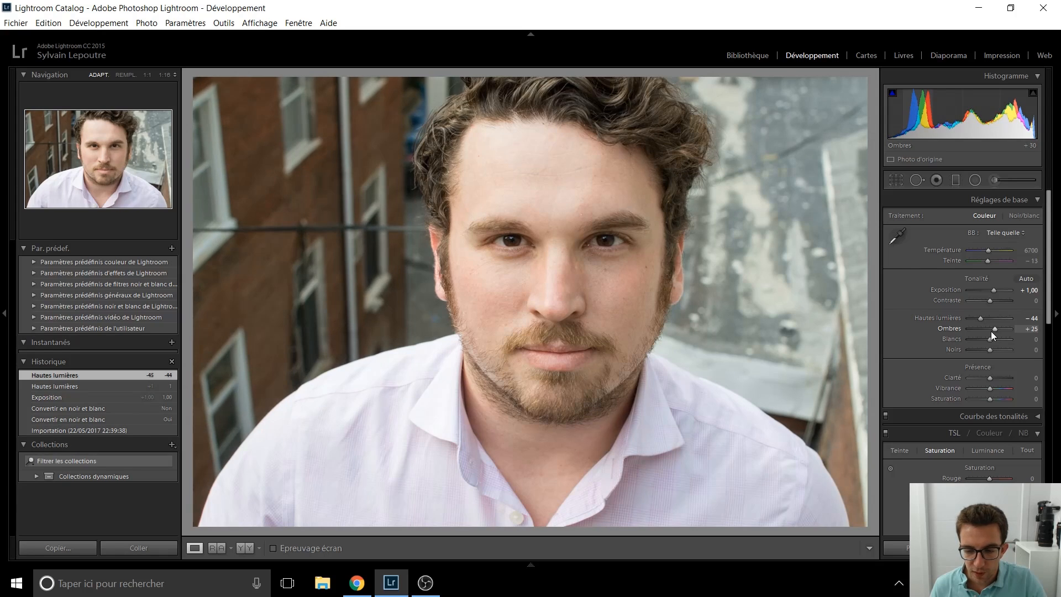
pyautogui.press('Up')
pyautogui.press('Up')
pyautogui.press('Up')
pyautogui.press('Up')
pyautogui.press('Up')
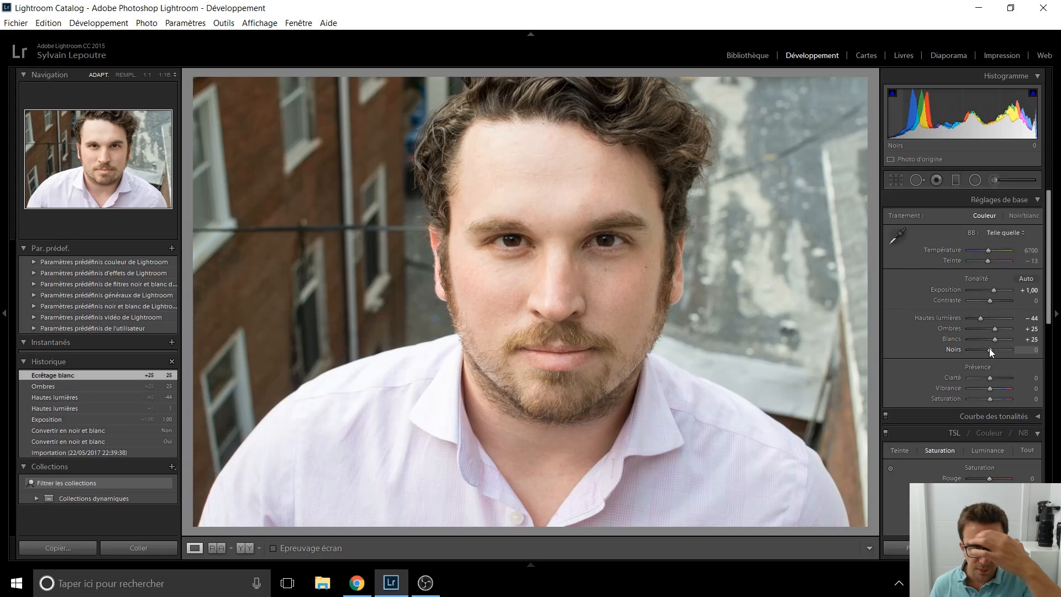
# - Test the portrait's Blacks up to +100 and settle on +20
pyautogui.press('Down')
pyautogui.press('Down')
pyautogui.press('Down')
pyautogui.press('Up')
pyautogui.hotkey('shift', 'Up')
pyautogui.hotkey('shift', 'Up')
pyautogui.hotkey('shift', 'Up')
pyautogui.hotkey('shift', 'Up')
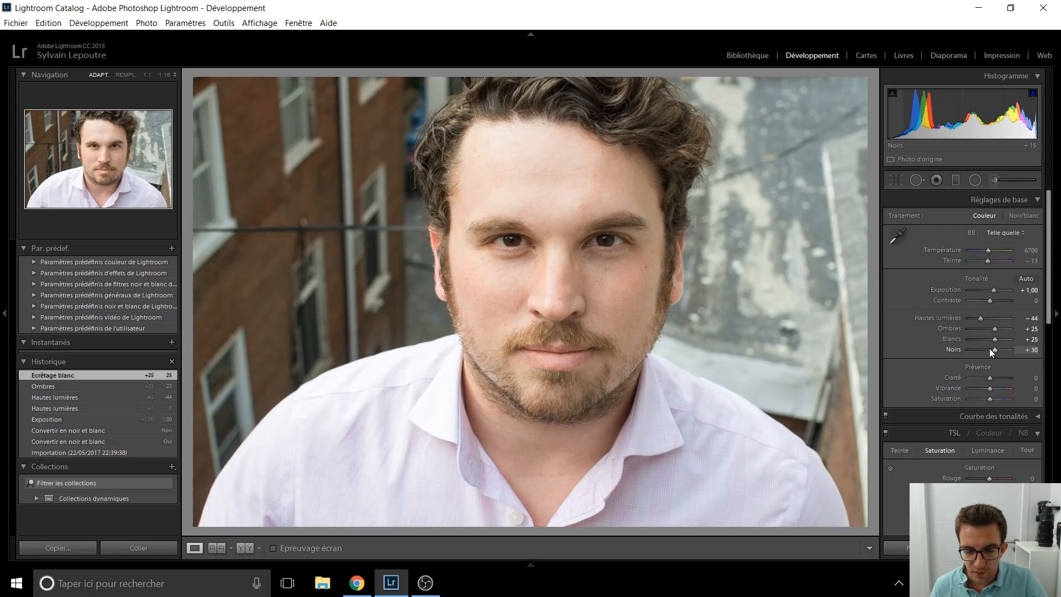
pyautogui.hotkey('shift', 'Up')
pyautogui.press('Up')
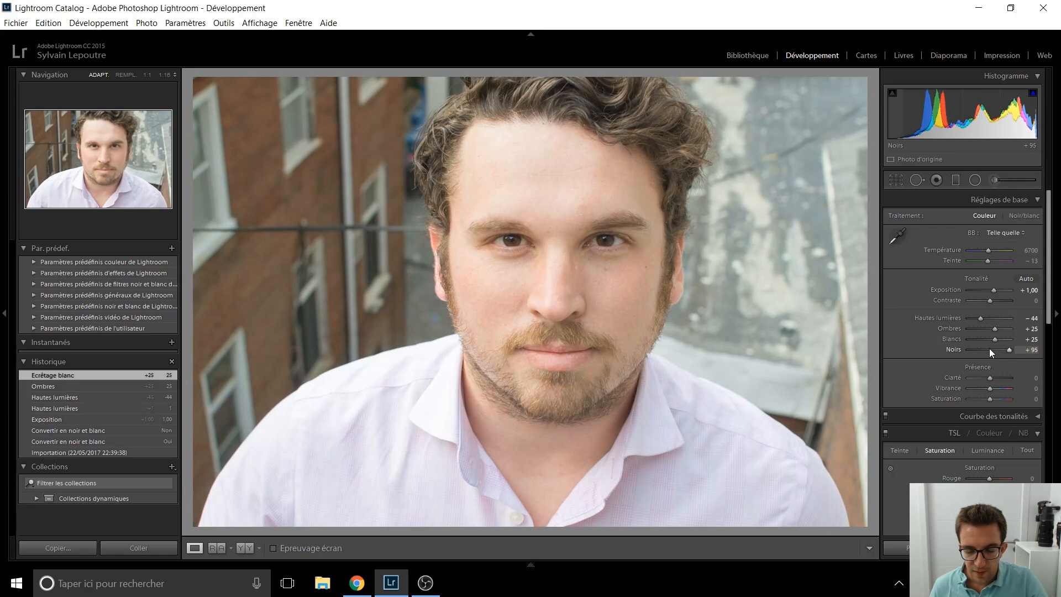
pyautogui.press('Up')
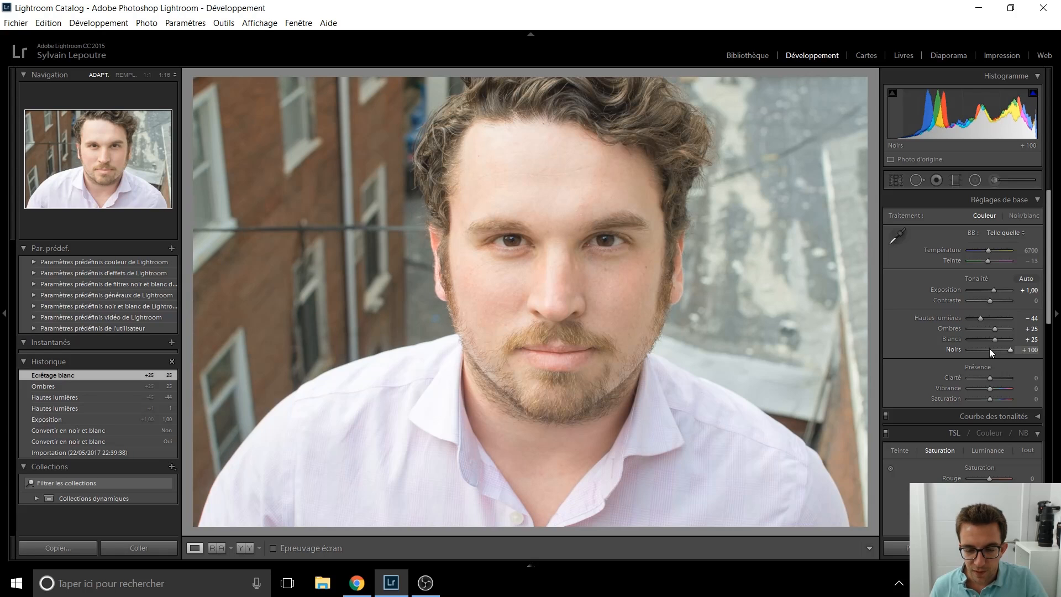
pyautogui.hotkey('shift', 'Down')
pyautogui.press('Down')
pyautogui.press('Down')
pyautogui.press('Down')
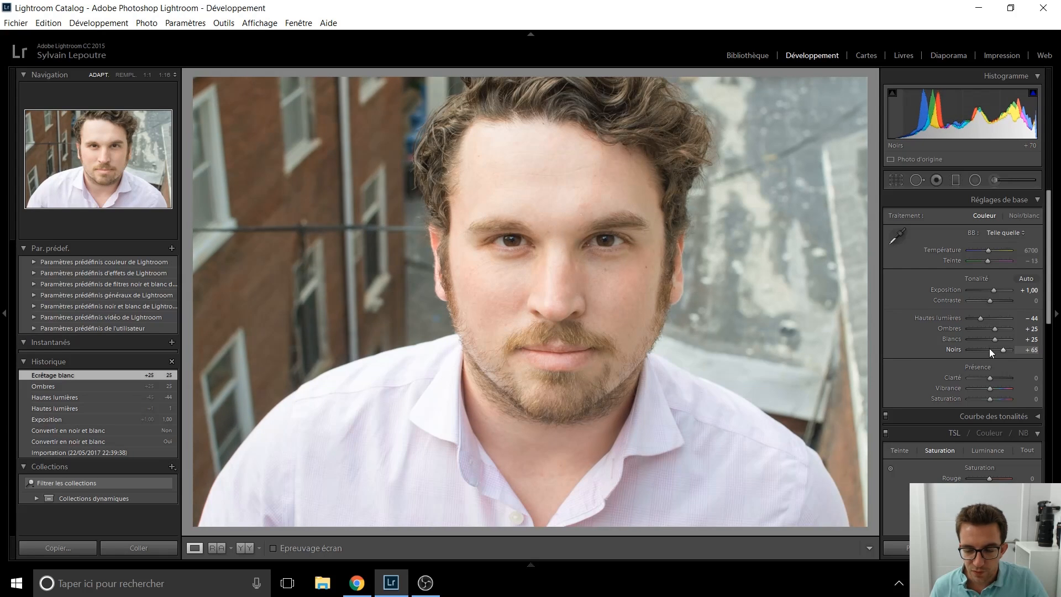
pyautogui.hotkey('shift', 'Down')
pyautogui.hotkey('shift', 'Down')
pyautogui.press('Down')
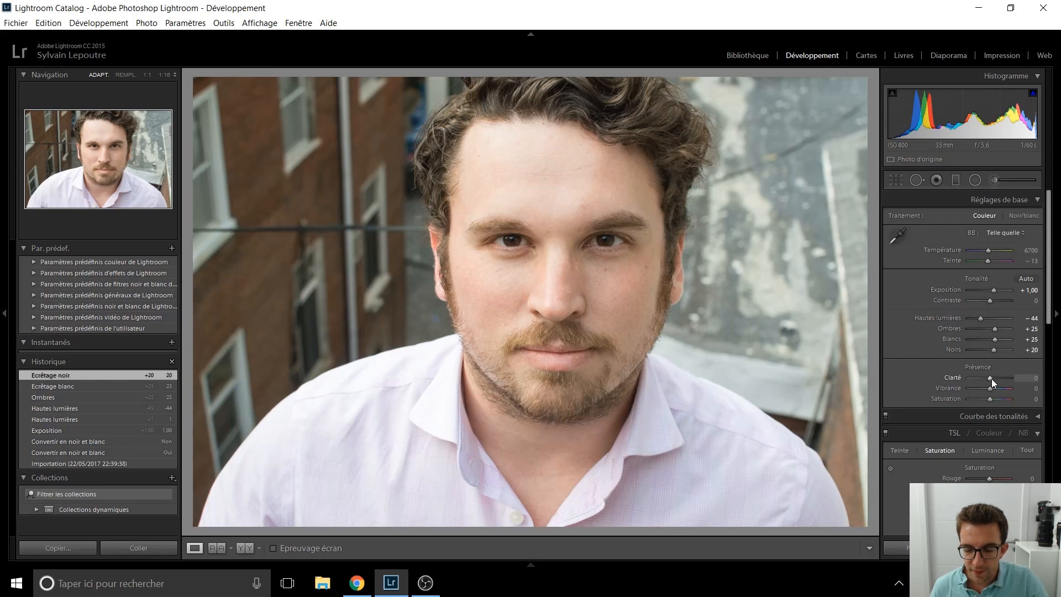
# - Try Clarity at +66 and at +49 on the color portrait, resetting it to 0 each time
pyautogui.click(991, 380)
pyautogui.press('Up')
pyautogui.press('Up')
pyautogui.press('Up')
pyautogui.press('Up')
pyautogui.press('Up')
pyautogui.press('Up')
pyautogui.press('Up')
pyautogui.press('Up')
pyautogui.press('Up')
pyautogui.press('Up')
pyautogui.press('Up')
pyautogui.press('Up')
pyautogui.press('Up')
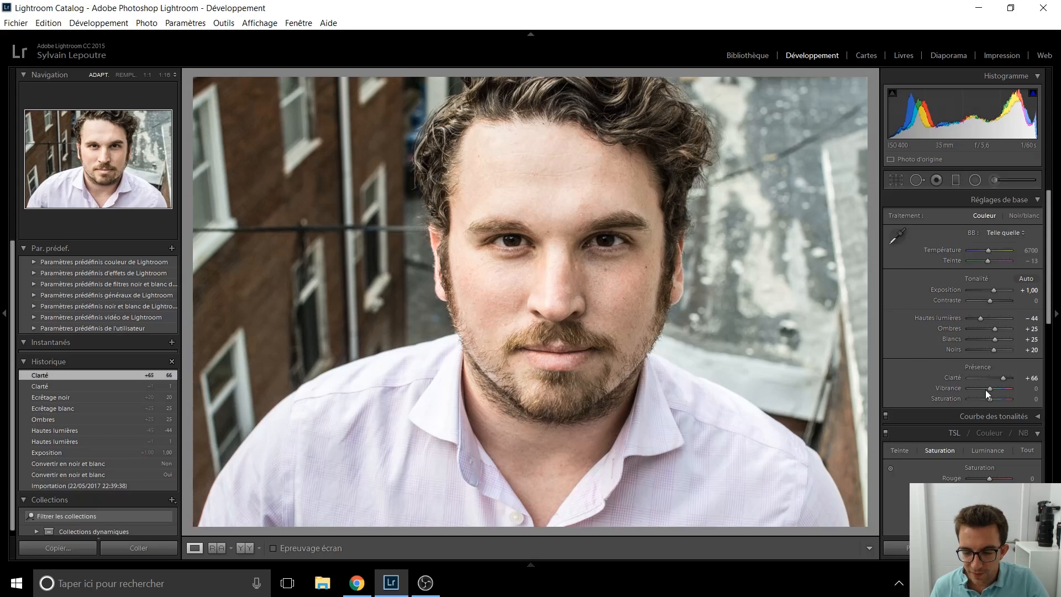
pyautogui.doubleClick(1006, 379)
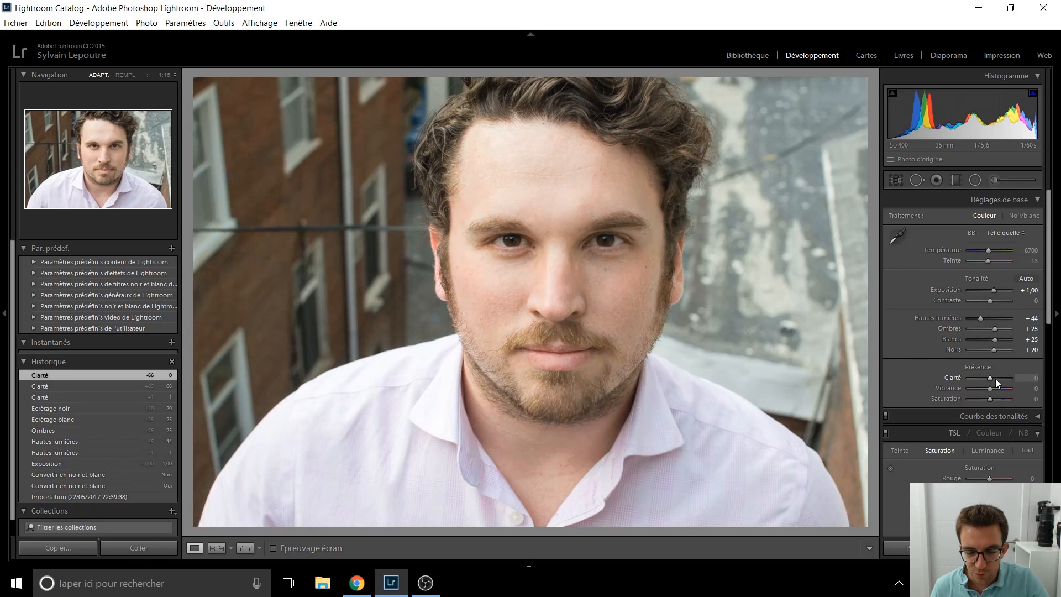
pyautogui.moveTo(990, 379)
pyautogui.mouseDown()
pyautogui.moveTo(1009, 378)
pyautogui.moveTo(1000, 378)
pyautogui.mouseUp()
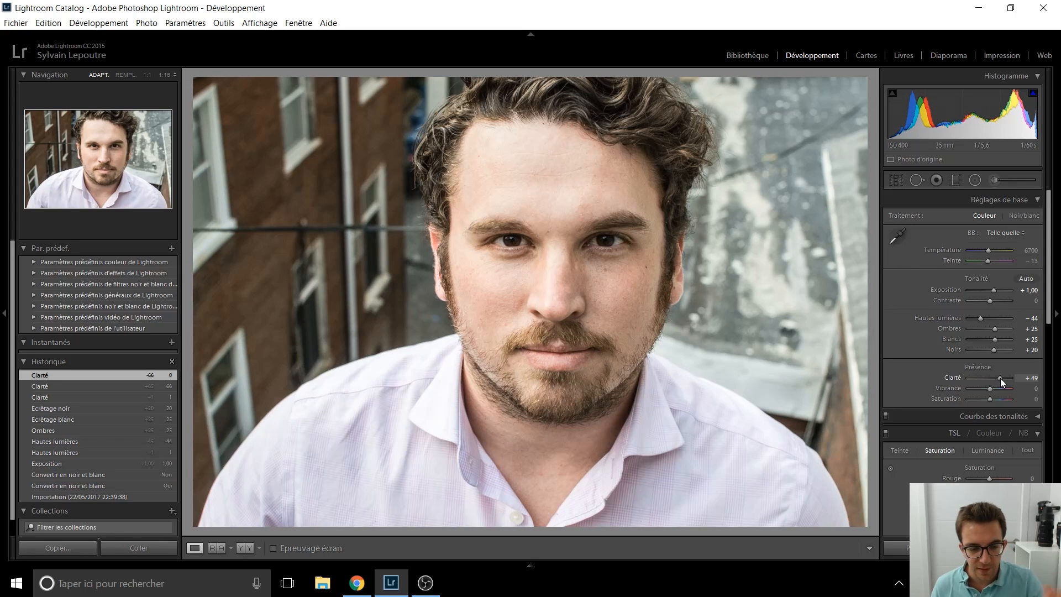
pyautogui.doubleClick(1001, 378)
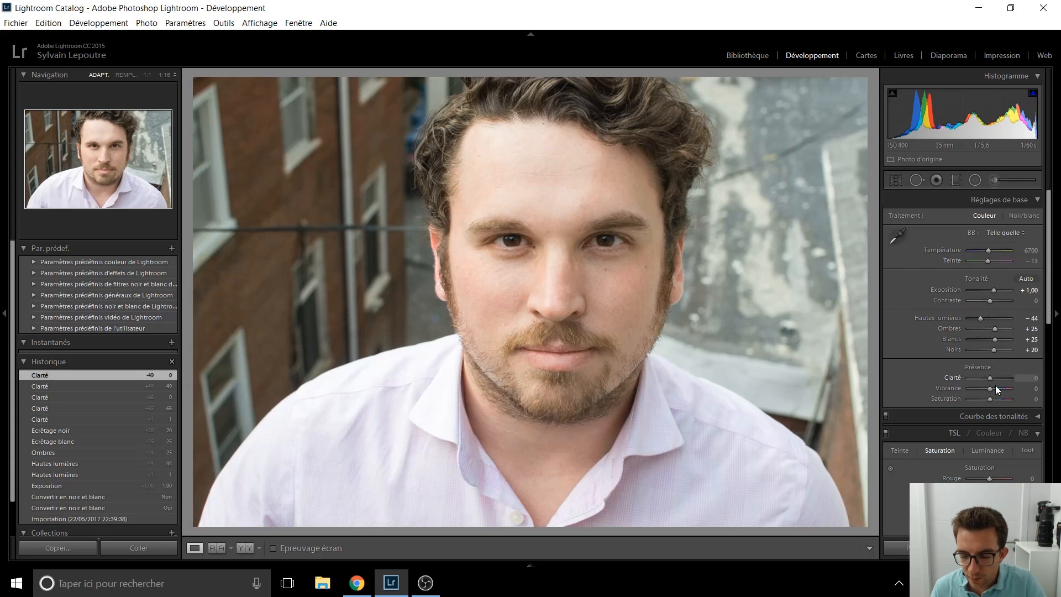
# - Convert the portrait to black and white and set its Clarity to +20 after trying much stronger values
pyautogui.click(1022, 433)
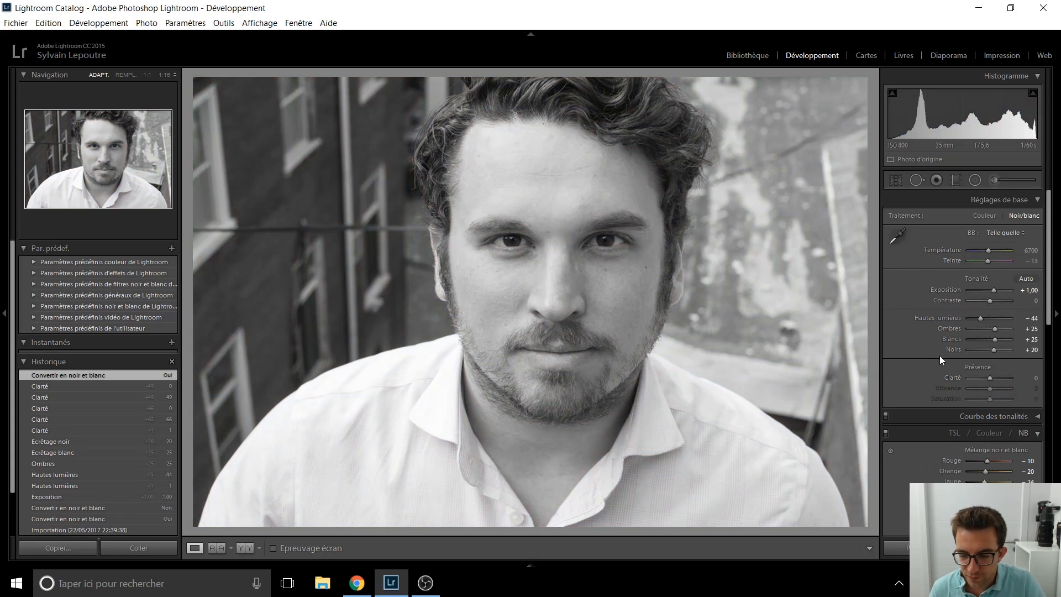
pyautogui.moveTo(988, 377); pyautogui.dragTo(1007, 375)
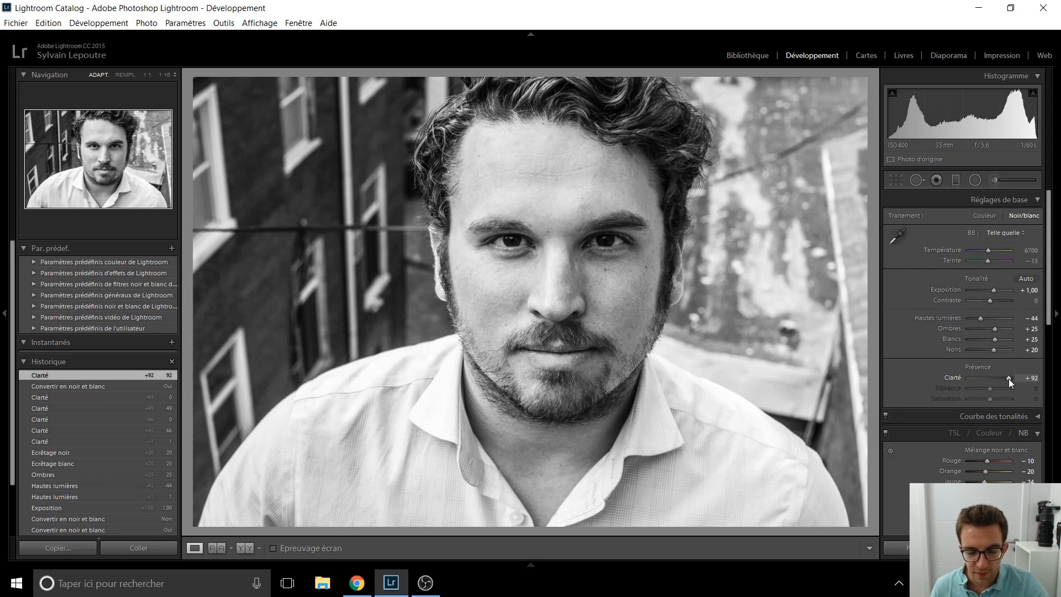
pyautogui.doubleClick(1009, 379)
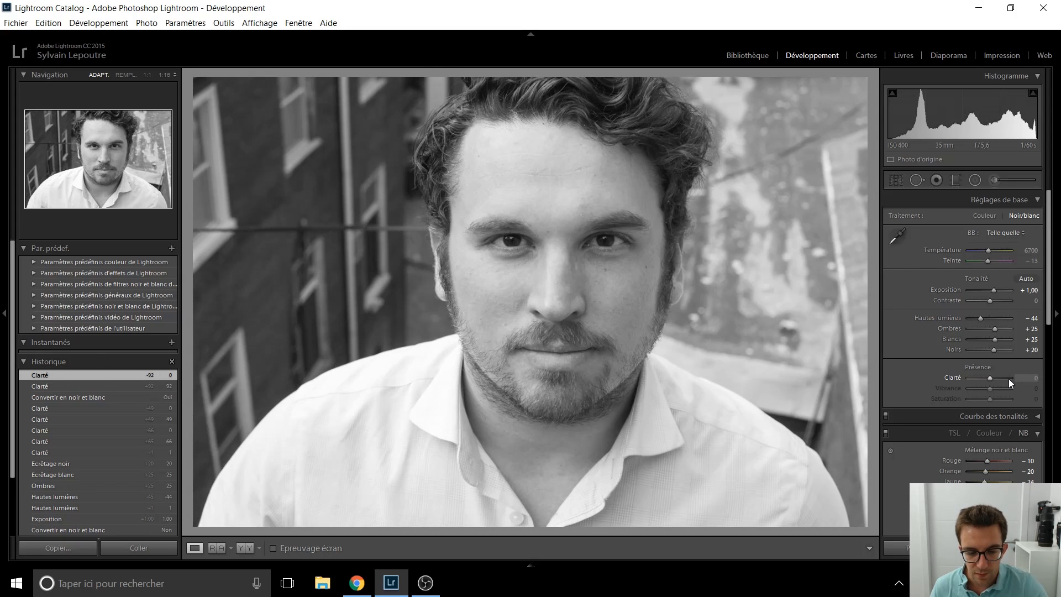
pyautogui.moveTo(990, 379); pyautogui.dragTo(1015, 380)
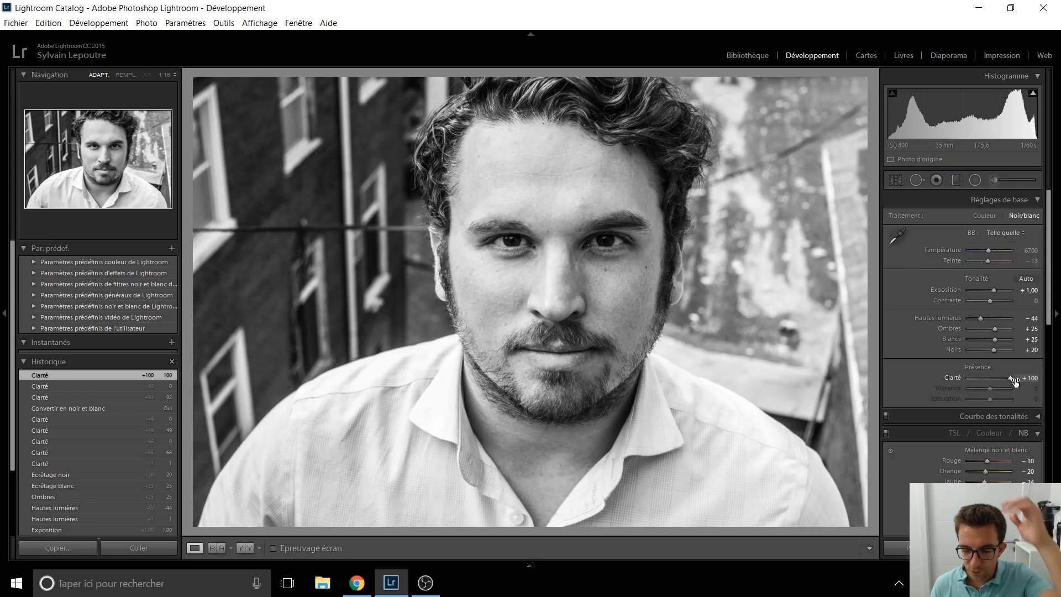
pyautogui.doubleClick(1009, 379)
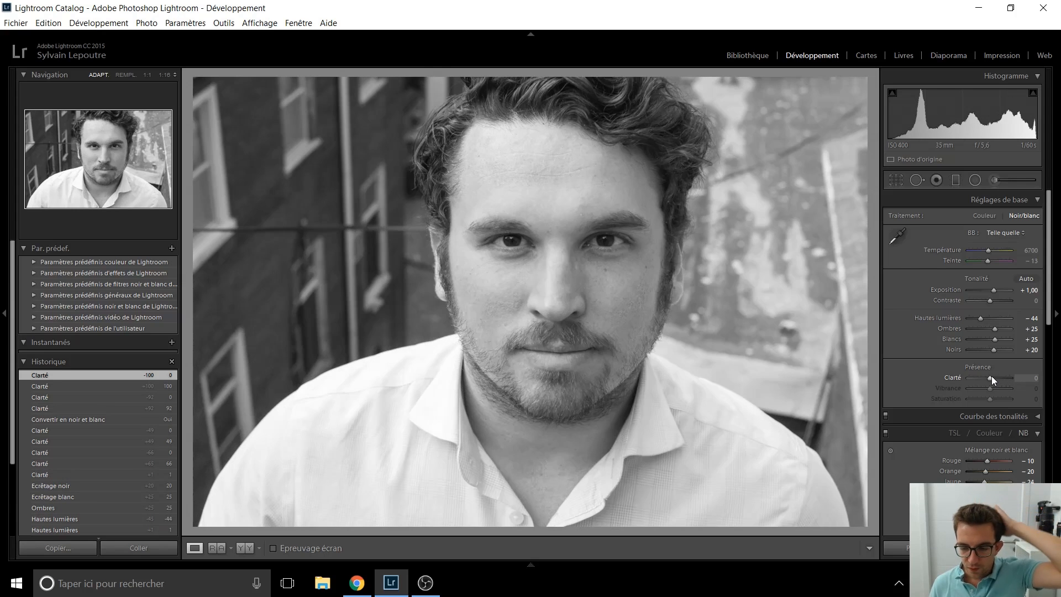
pyautogui.moveTo(988, 378); pyautogui.dragTo(989, 380)
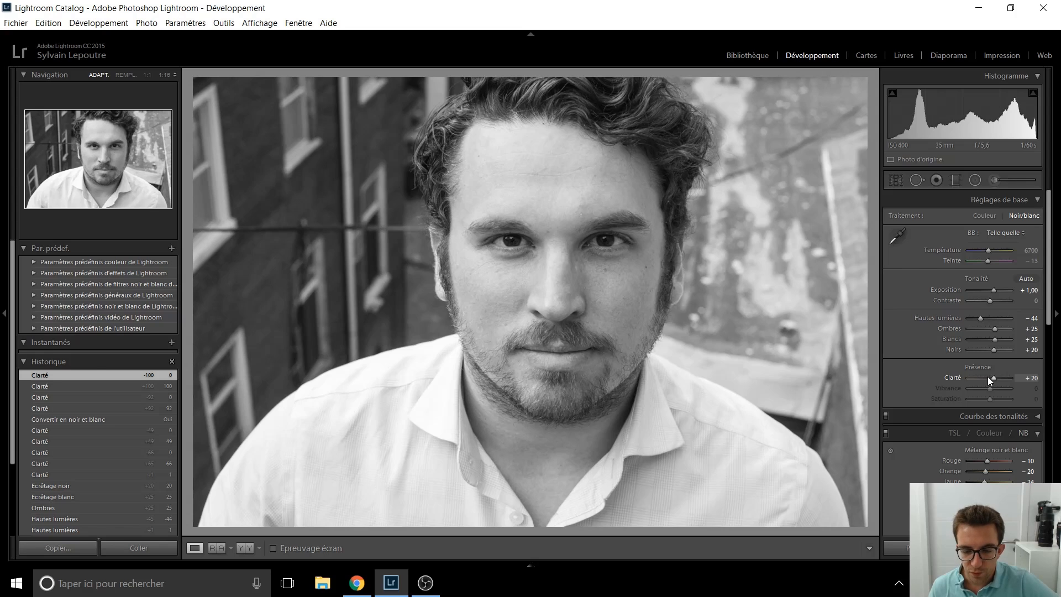
# - Prepare a new Adjustment Brush with its previous effects reset, Clarity at 45 and brush size 23
pyautogui.click(997, 184)
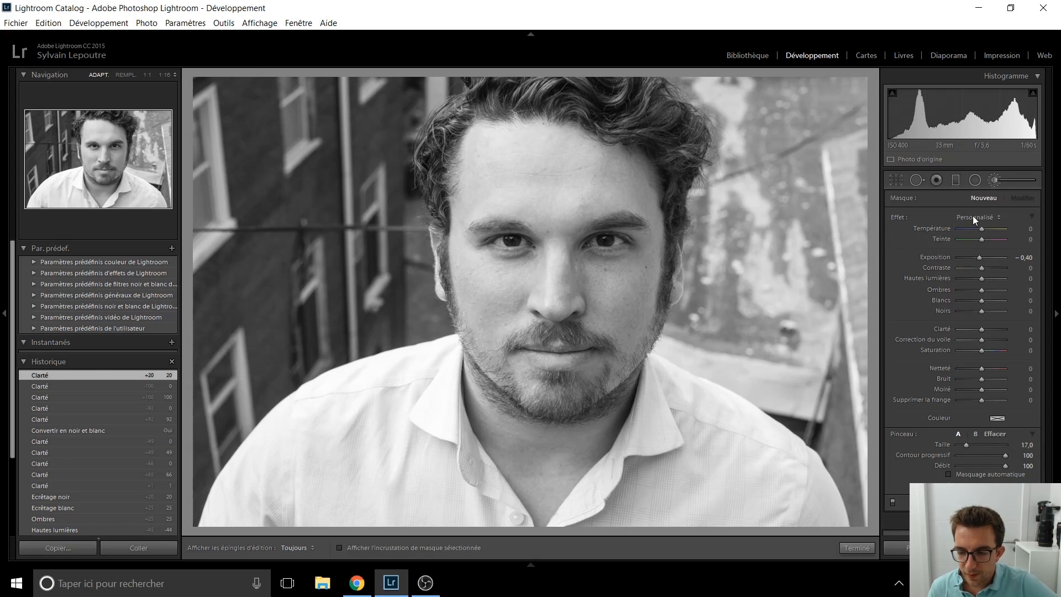
pyautogui.doubleClick(902, 216)
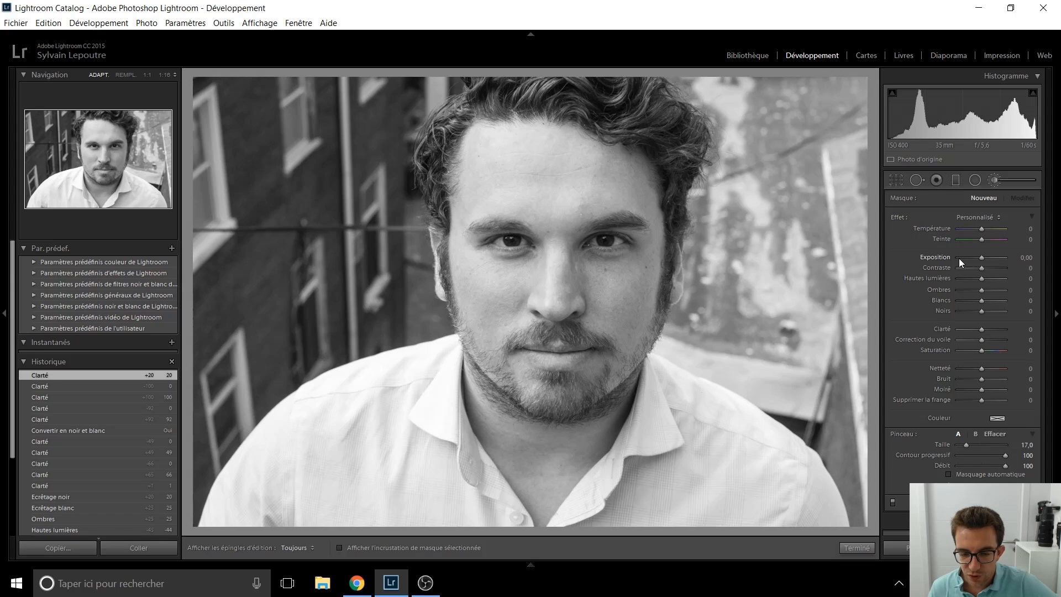
pyautogui.moveTo(982, 330); pyautogui.dragTo(990, 330)
pyautogui.scroll(5, 541, 195)
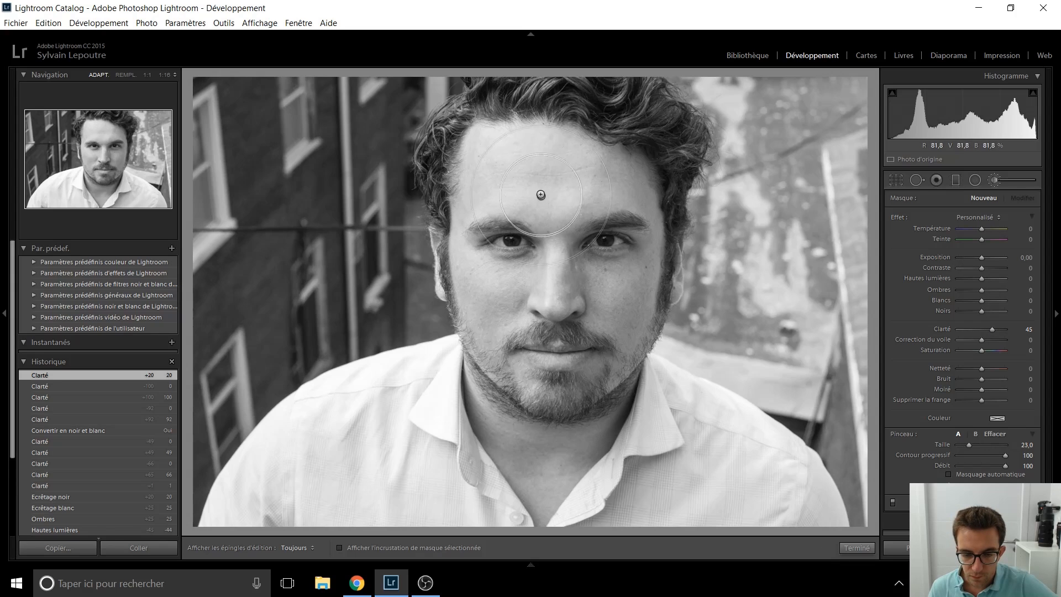
# - Paint the local Clarity over the man's face from the forehead to the beard, and close the Adjustment Brush
pyautogui.press('h')
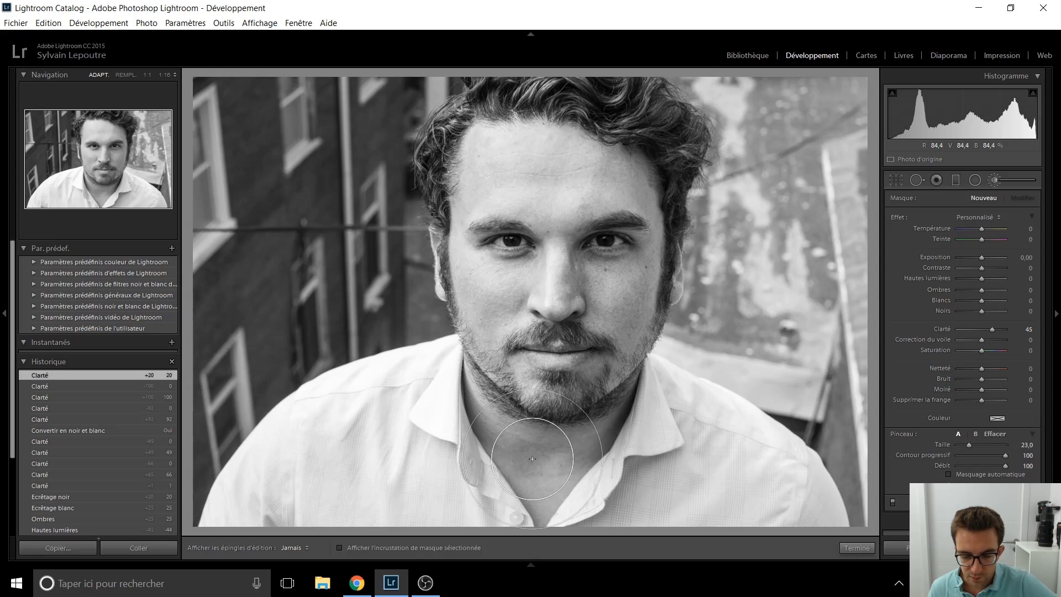
pyautogui.moveTo(521, 336)
pyautogui.mouseDown()
pyautogui.moveTo(560, 323)
pyautogui.moveTo(539, 436)
pyautogui.moveTo(569, 396)
pyautogui.mouseUp()
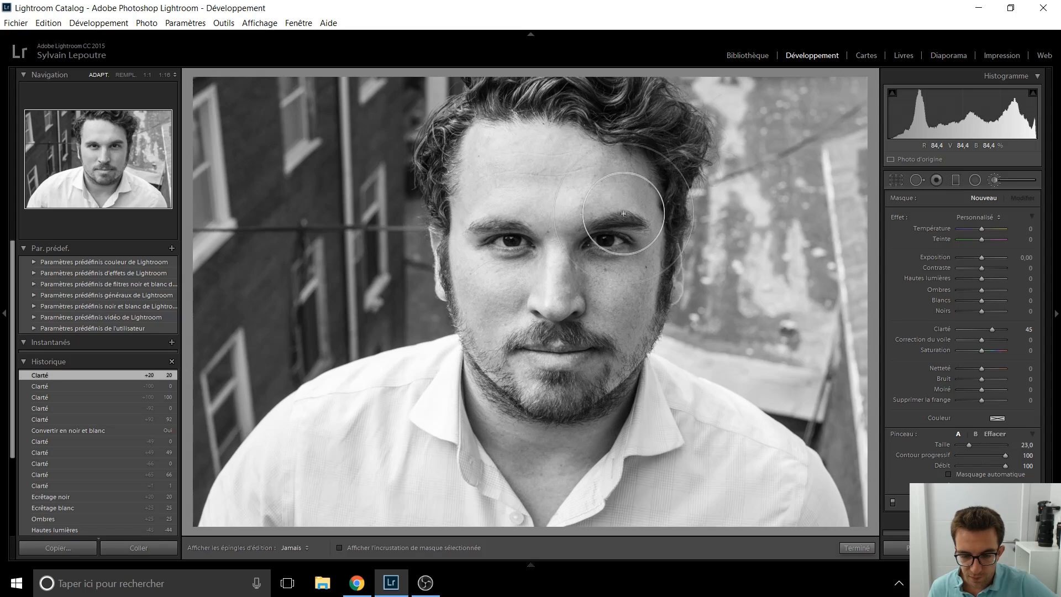
pyautogui.moveTo(529, 128)
pyautogui.mouseDown()
pyautogui.moveTo(509, 232)
pyautogui.moveTo(592, 238)
pyautogui.moveTo(585, 338)
pyautogui.mouseUp()
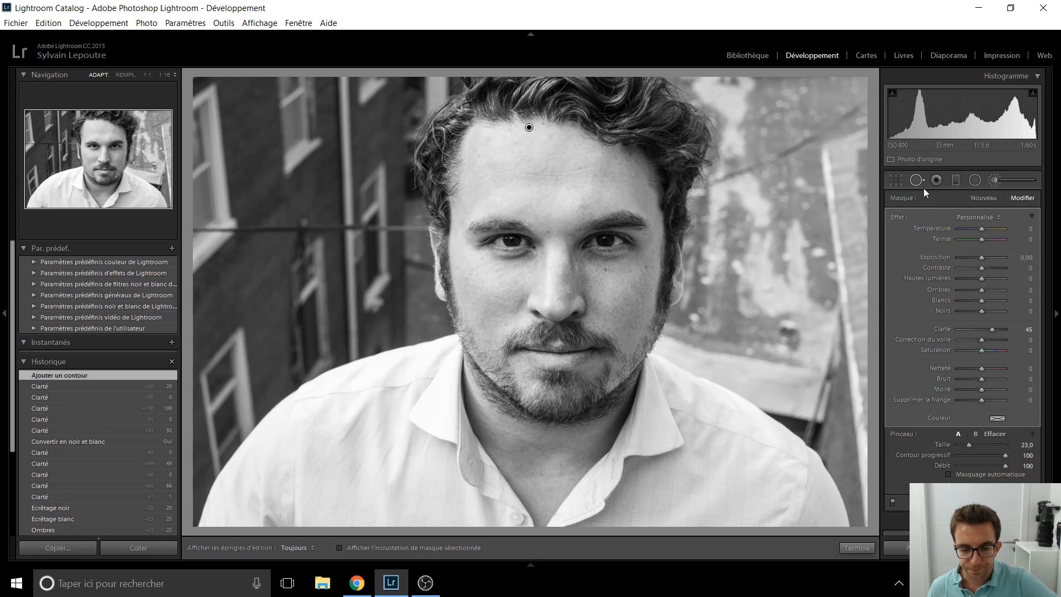
pyautogui.click(1008, 184)
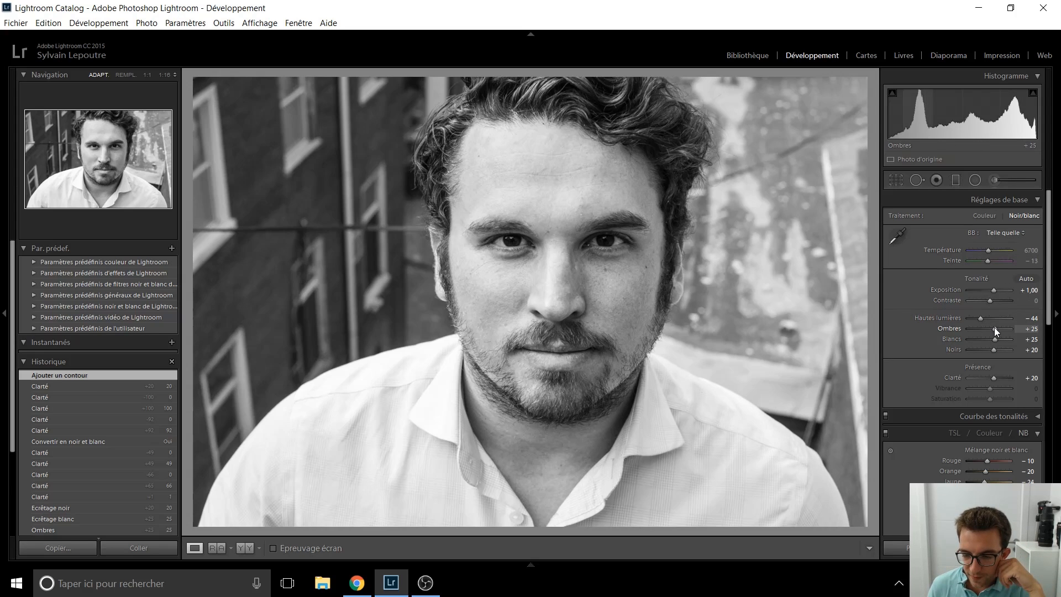
# - Set the black-and-white portrait's Shadows to +45 and Whites to +30
pyautogui.scroll(4, 994, 328)
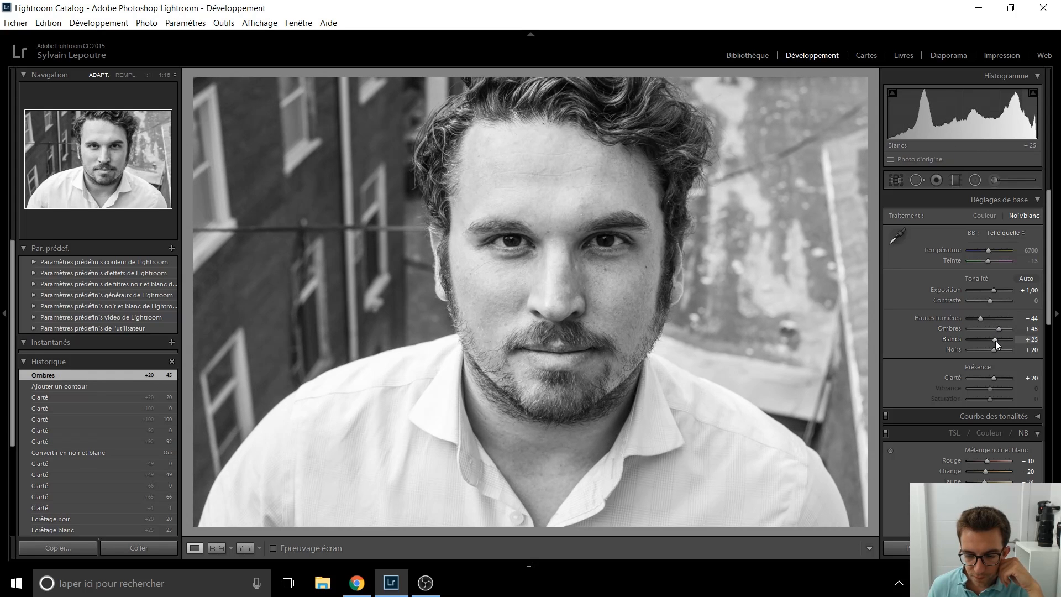
pyautogui.scroll(1, 996, 341)
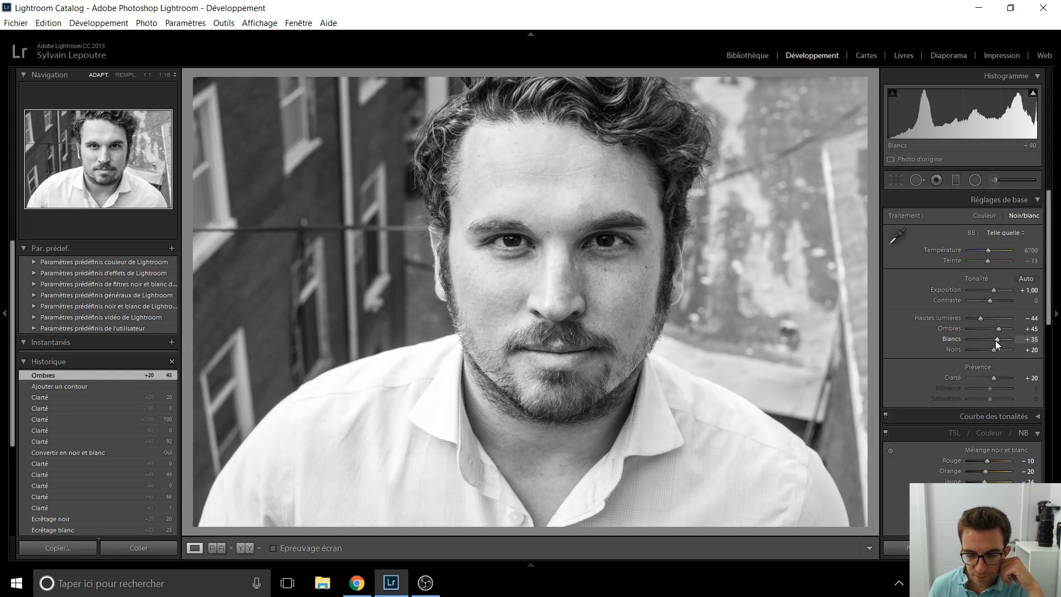
# - Set the Sharpening amount to 60, and try a post-crop vignette before returning its amount to 0
pyautogui.scroll(-10, 920, 333)
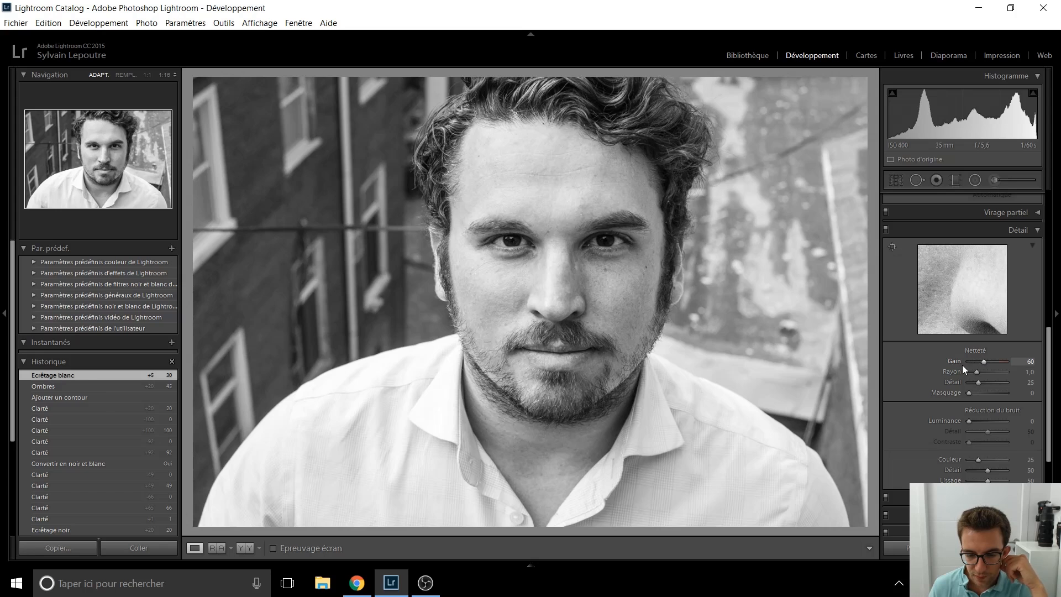
pyautogui.scroll(-5, 924, 377)
pyautogui.scroll(-4, 987, 388)
pyautogui.scroll(4, 987, 388)
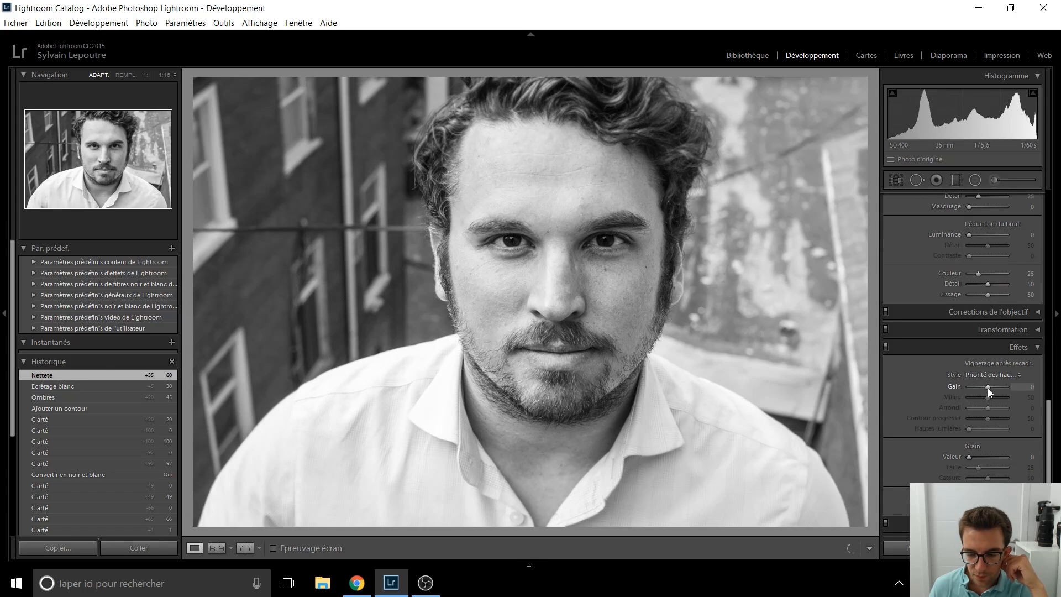
# - Crop the portrait tighter at its original aspect ratio and reposition the man within the frame
pyautogui.click(891, 179)
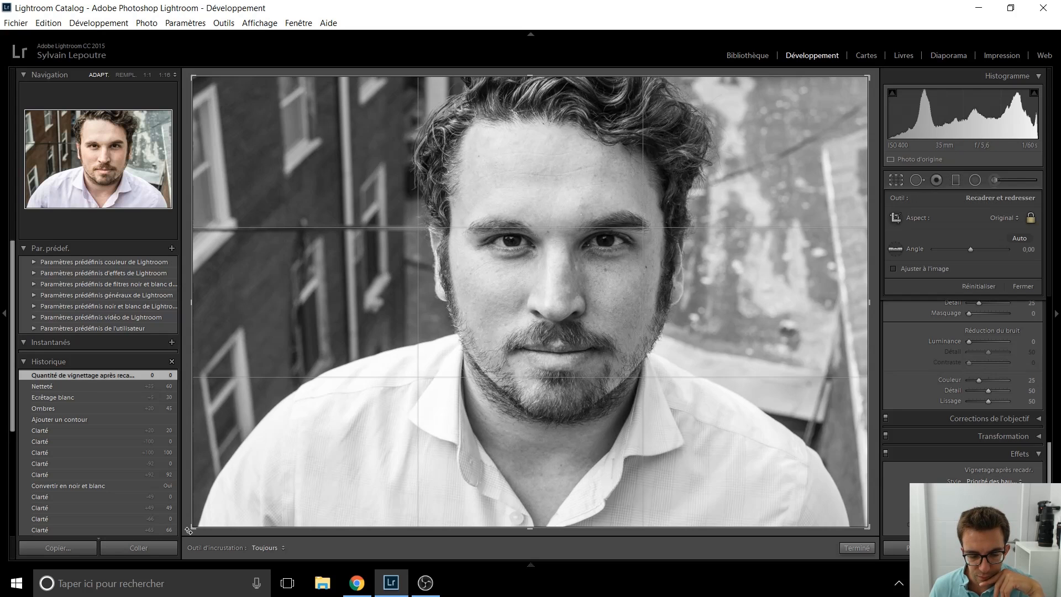
pyautogui.moveTo(193, 529); pyautogui.dragTo(229, 505)
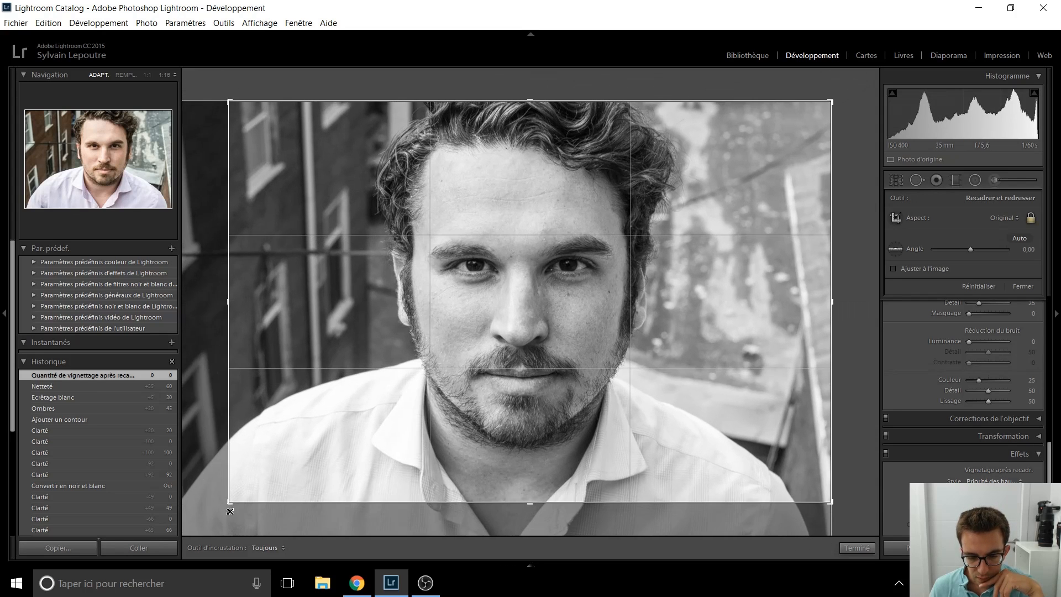
pyautogui.moveTo(831, 502)
pyautogui.mouseDown()
pyautogui.moveTo(806, 490)
pyautogui.moveTo(815, 496)
pyautogui.mouseUp()
pyautogui.moveTo(562, 393)
pyautogui.mouseDown()
pyautogui.moveTo(562, 380)
pyautogui.moveTo(551, 409)
pyautogui.moveTo(564, 407)
pyautogui.mouseUp()
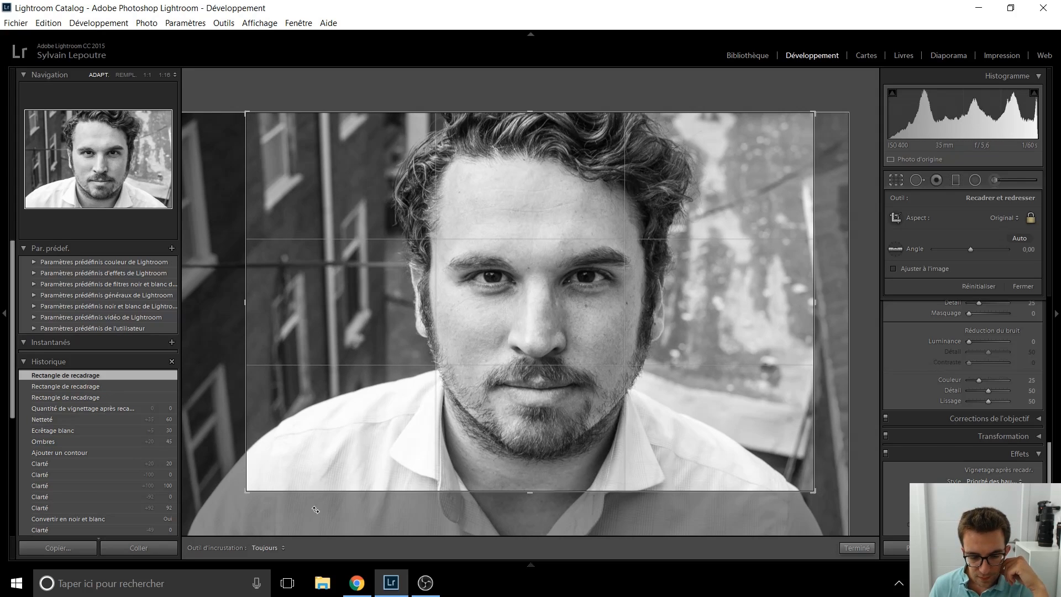
pyautogui.moveTo(332, 491); pyautogui.dragTo(335, 508)
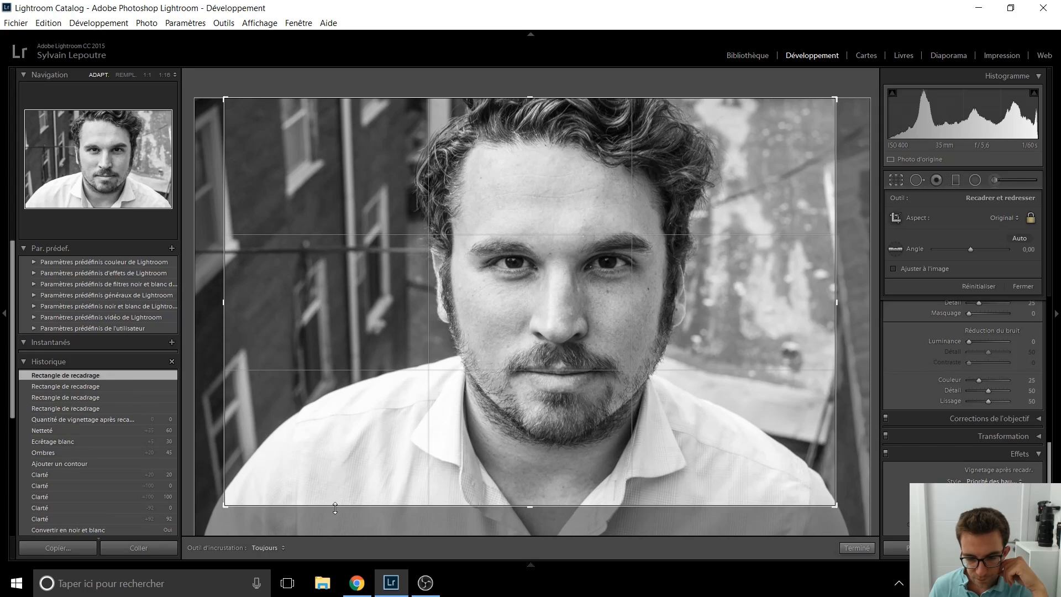
pyautogui.moveTo(836, 505); pyautogui.dragTo(856, 511)
pyautogui.moveTo(684, 433); pyautogui.dragTo(679, 436)
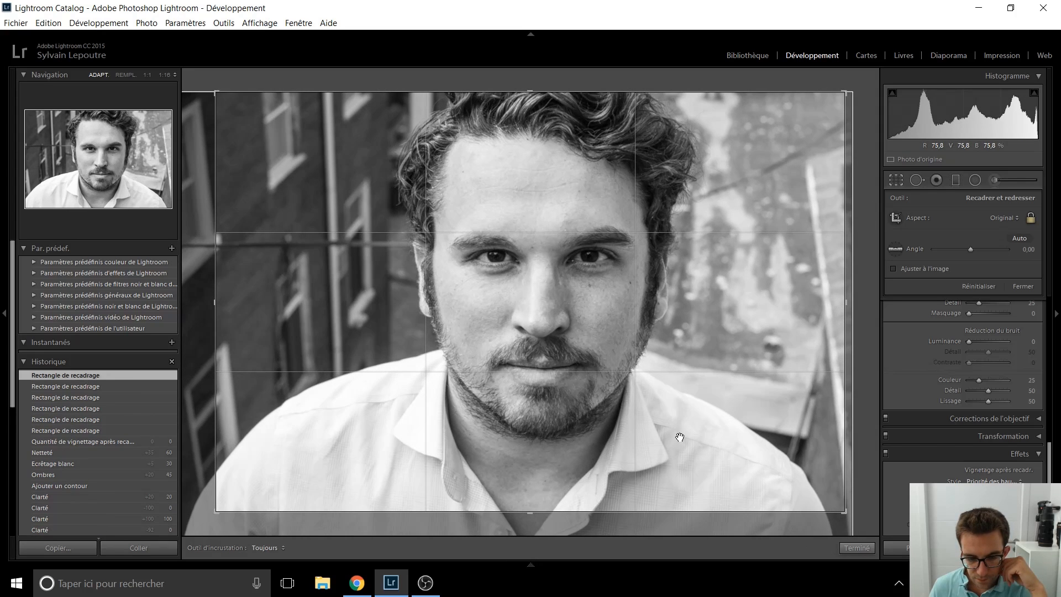
# - Switch the crop aspect ratio to 4 x 5 / 8 x 10, reframe the man's face and apply the crop
pyautogui.click(1013, 217)
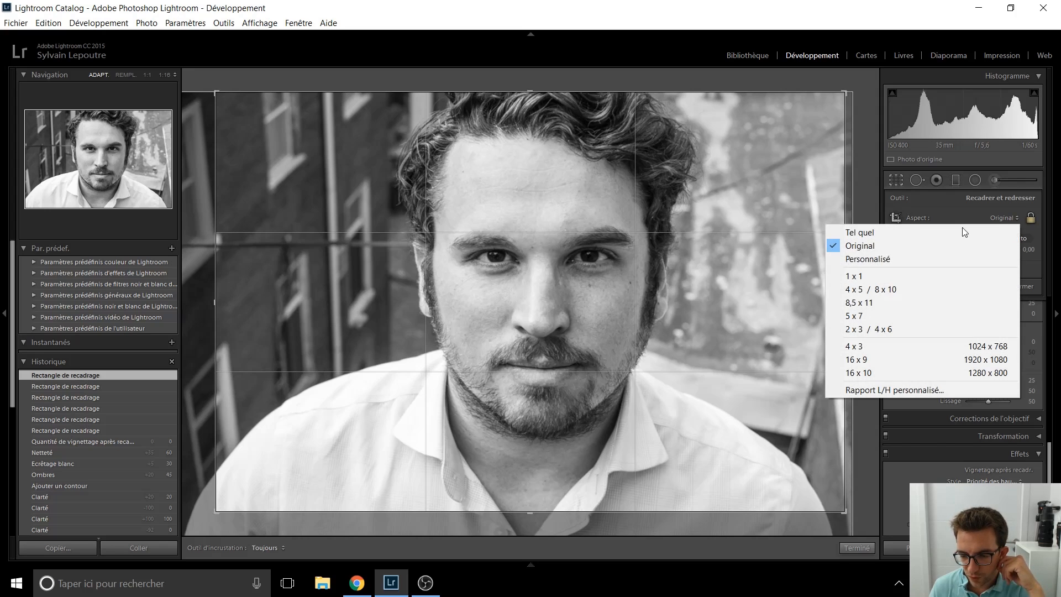
pyautogui.click(914, 288)
pyautogui.moveTo(653, 312); pyautogui.dragTo(639, 309)
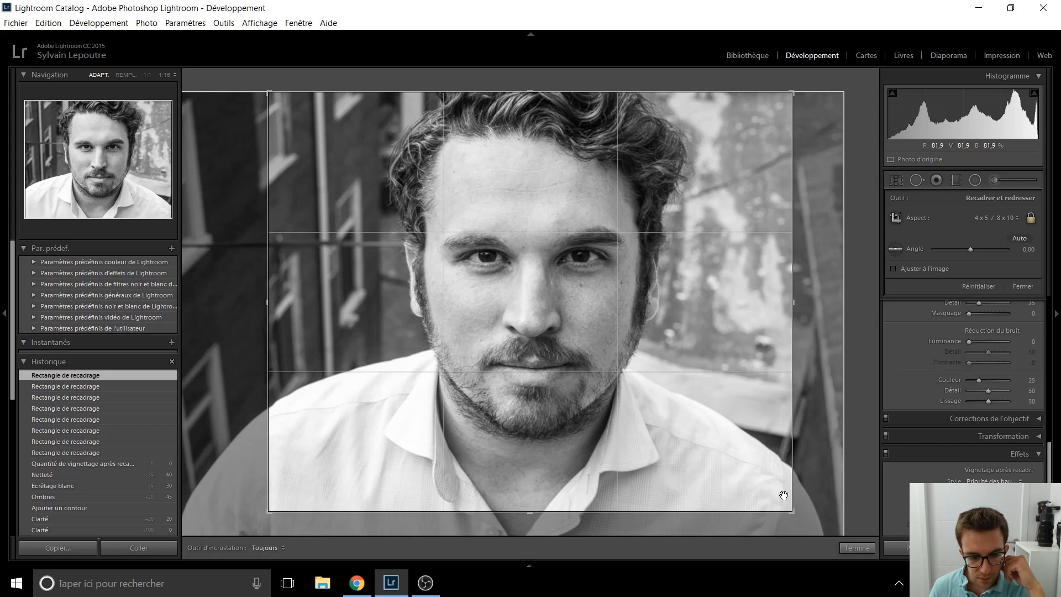
pyautogui.press('Return')
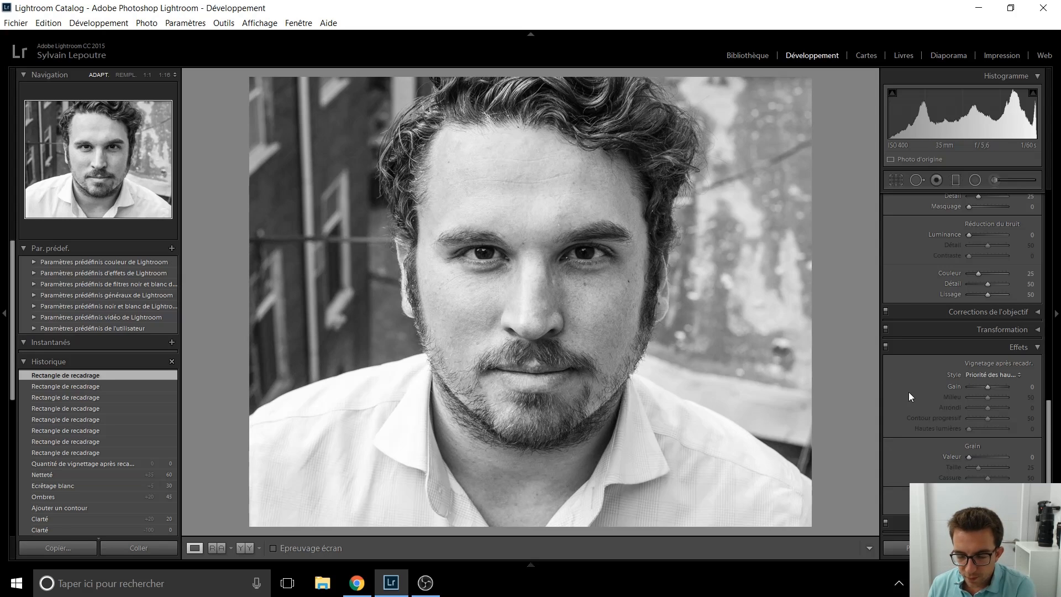
# - Darken the portrait's edges with a post-crop vignette amount of -15
pyautogui.press('Down')
pyautogui.press('Down')
pyautogui.press('Down')
pyautogui.press('Down')
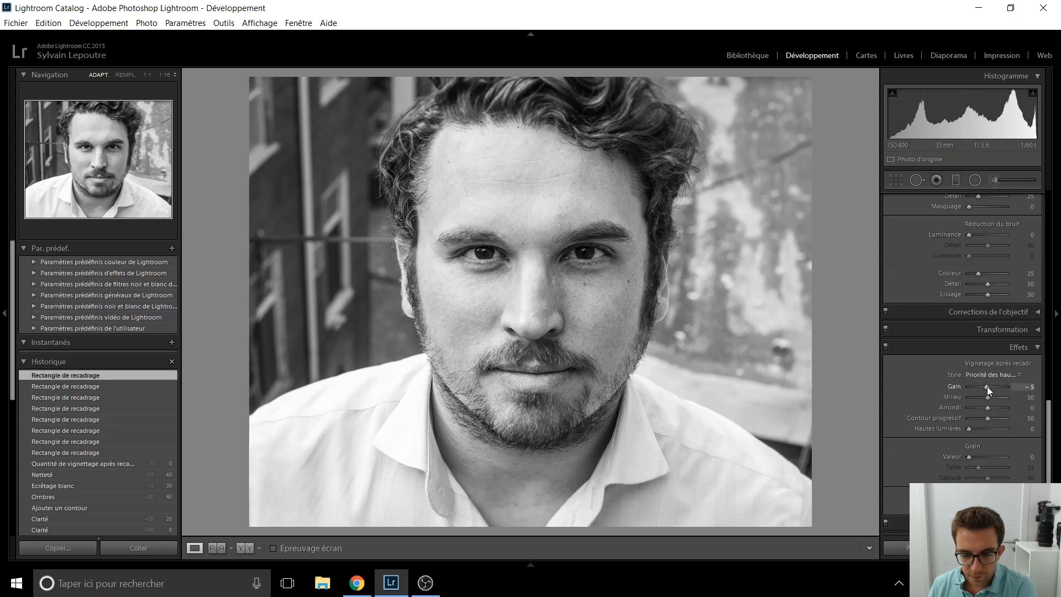
pyautogui.press('Down')
pyautogui.press('Down')
pyautogui.press('Down')
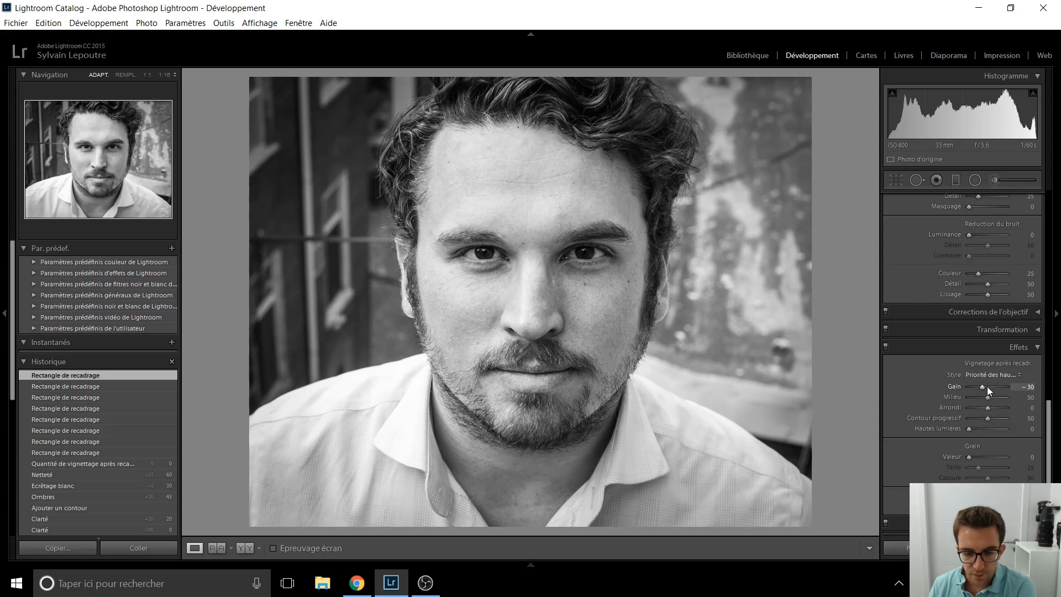
pyautogui.press('Up')
pyautogui.press('Up')
pyautogui.press('Up')
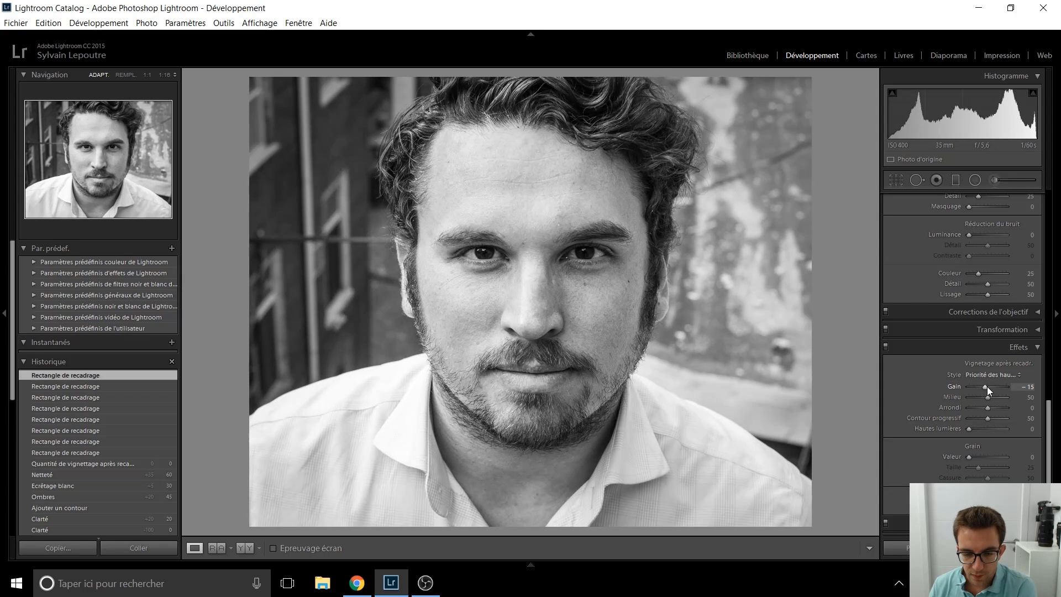
# - Set the black-and-white portrait's Exposure to +1.20
pyautogui.scroll(10, 911, 416)
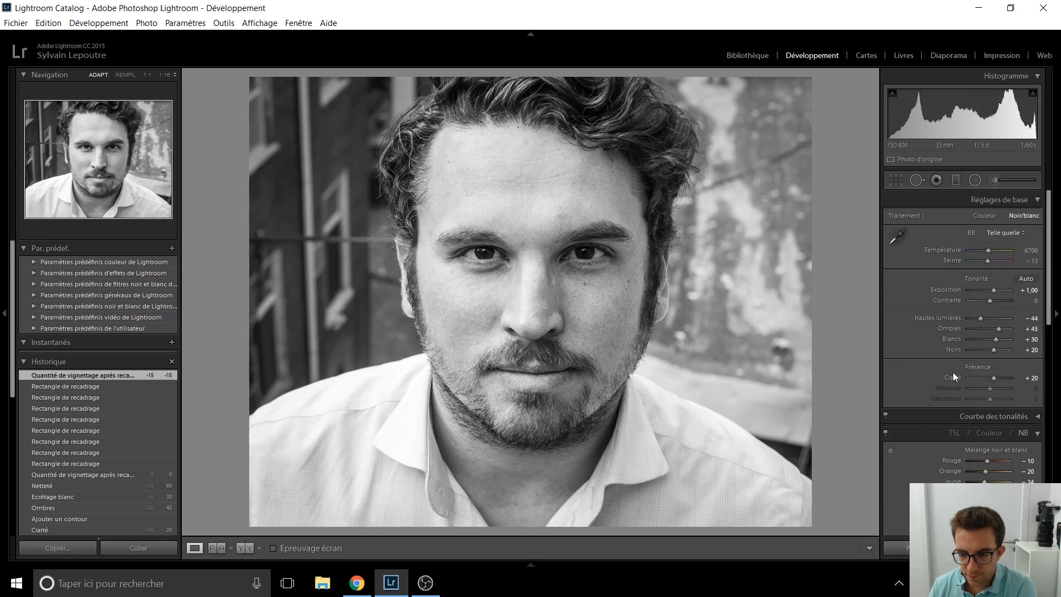
pyautogui.press('Up')
pyautogui.press('Up')
pyautogui.press('Up')
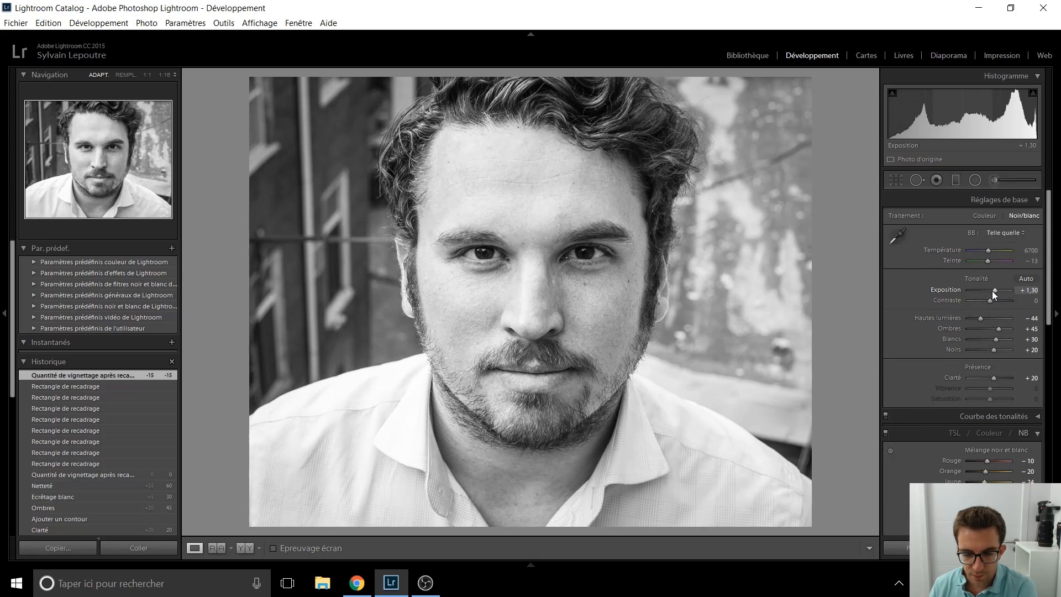
pyautogui.press('Down')
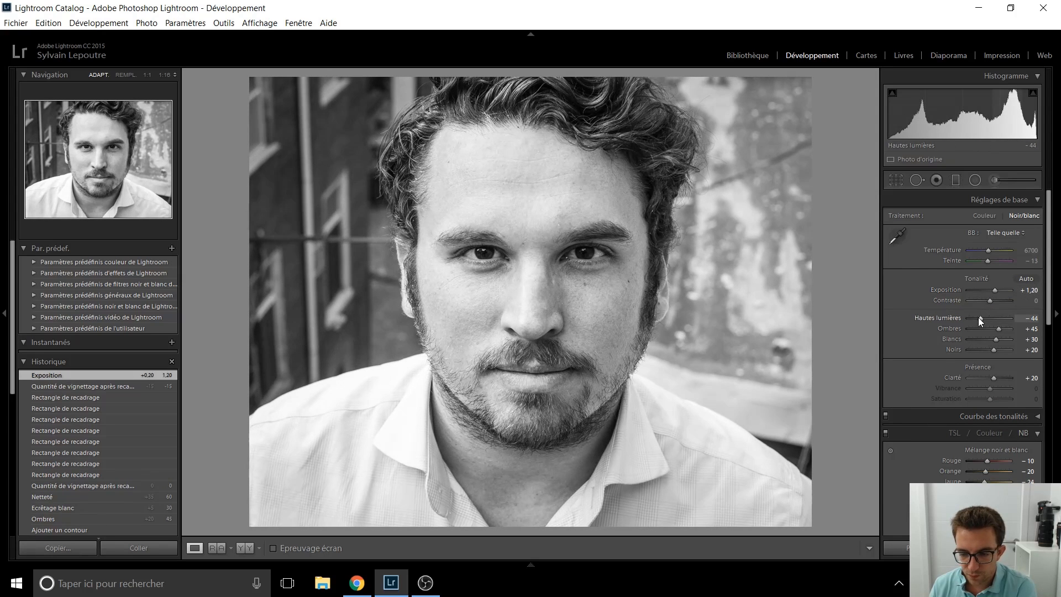
# - Set the portrait's Highlights to -74
pyautogui.press('Down')
pyautogui.press('Down')
pyautogui.press('Down')
pyautogui.press('Down')
pyautogui.press('Down')
pyautogui.press('Down')
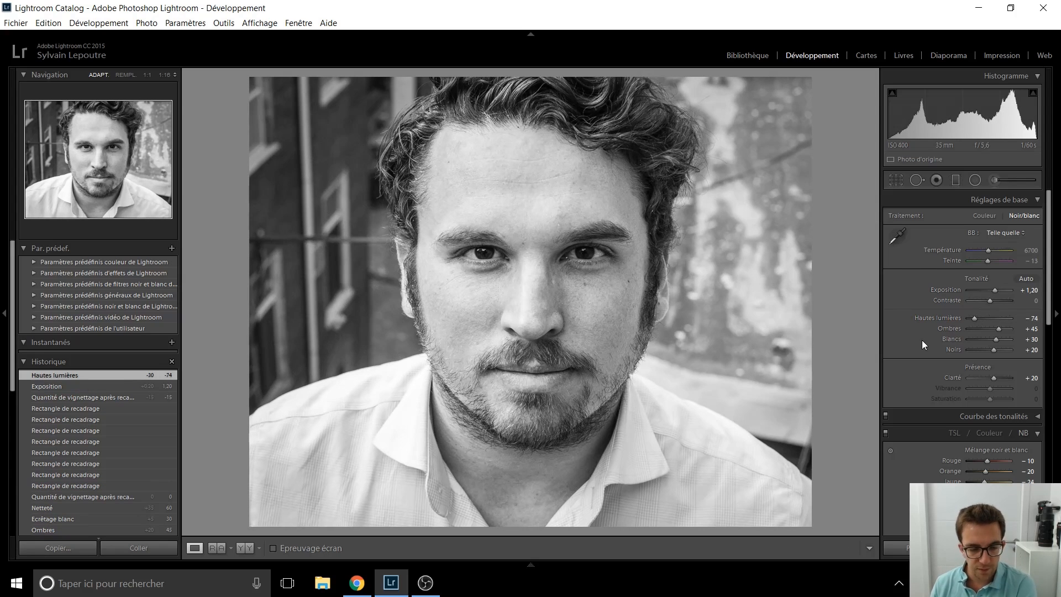
# - Review the develop settings and compare the edited portrait repeatedly with the next photo's black-and-white version
pyautogui.scroll(-10, 922, 341)
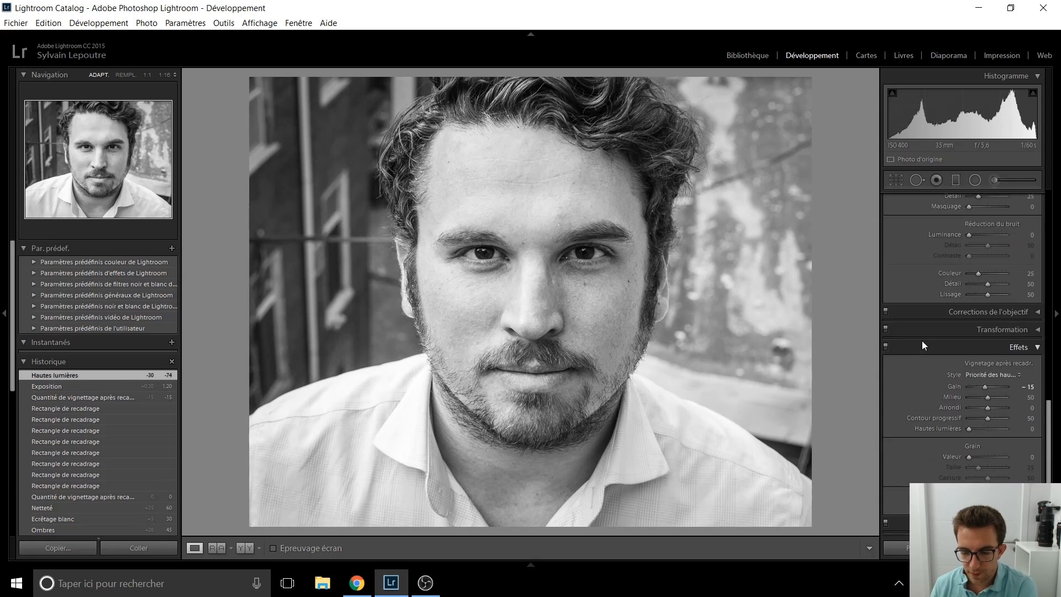
pyautogui.scroll(10, 922, 342)
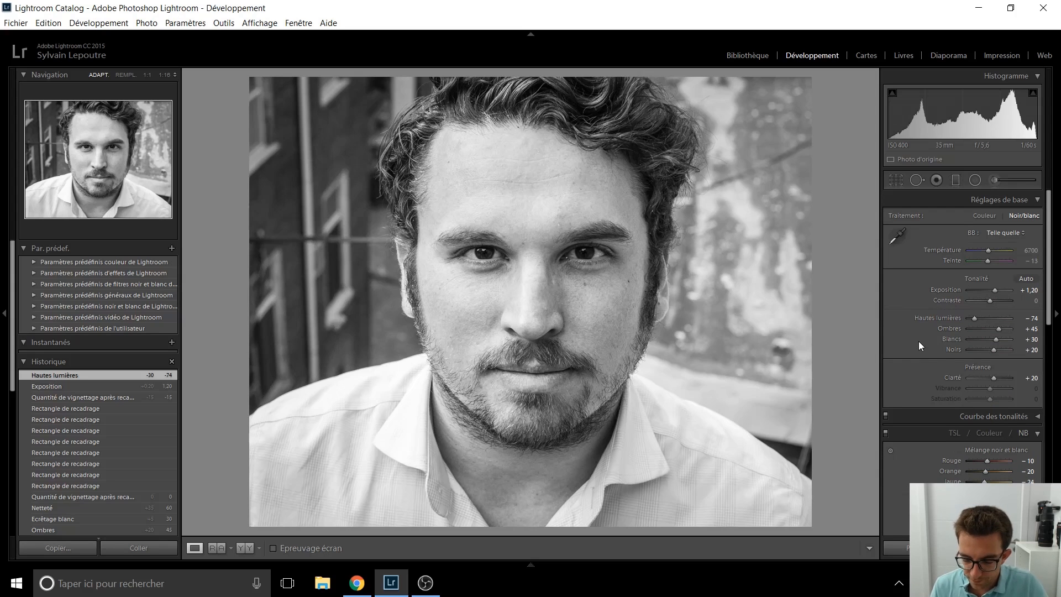
pyautogui.press('Right')
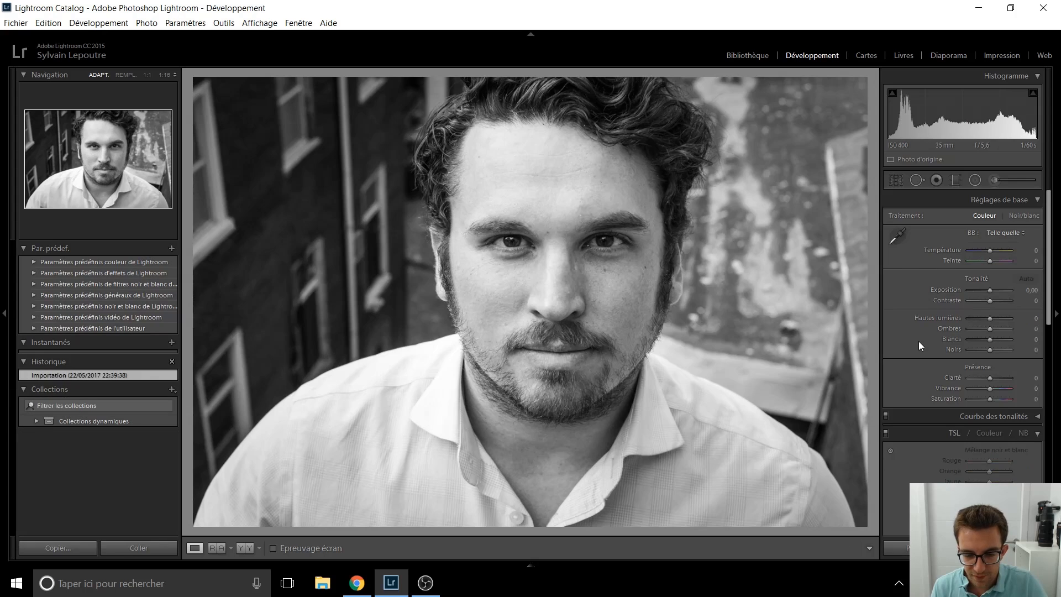
pyautogui.press('Left')
pyautogui.press('Right')
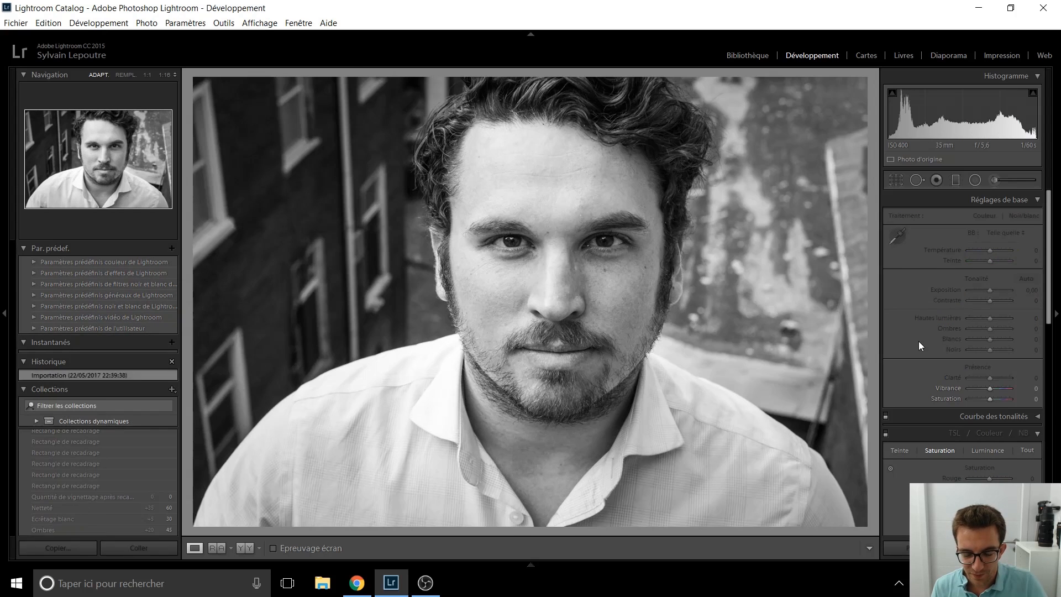
pyautogui.press('Left')
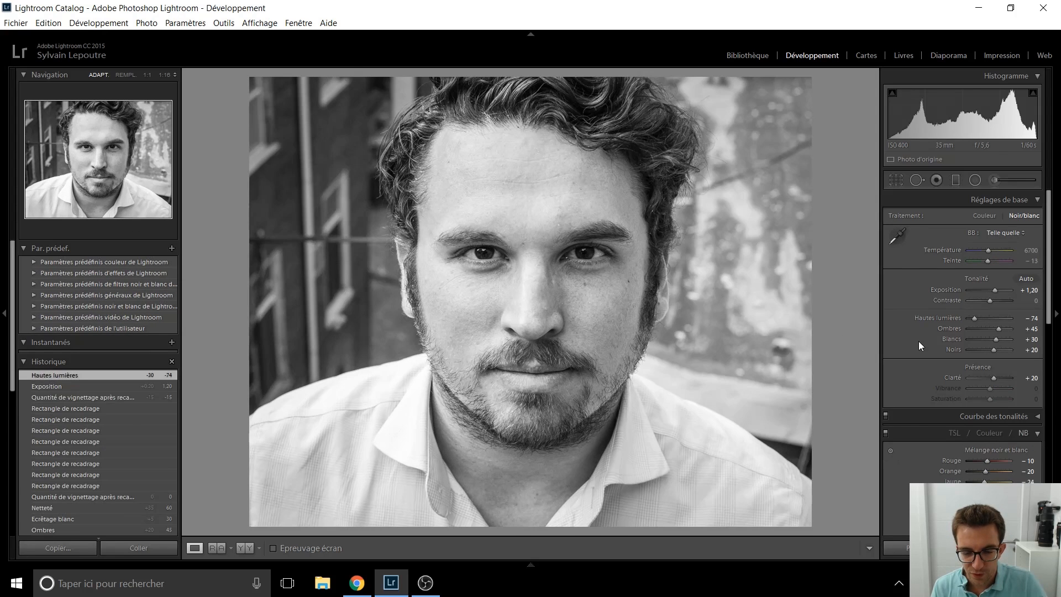
pyautogui.press('Right')
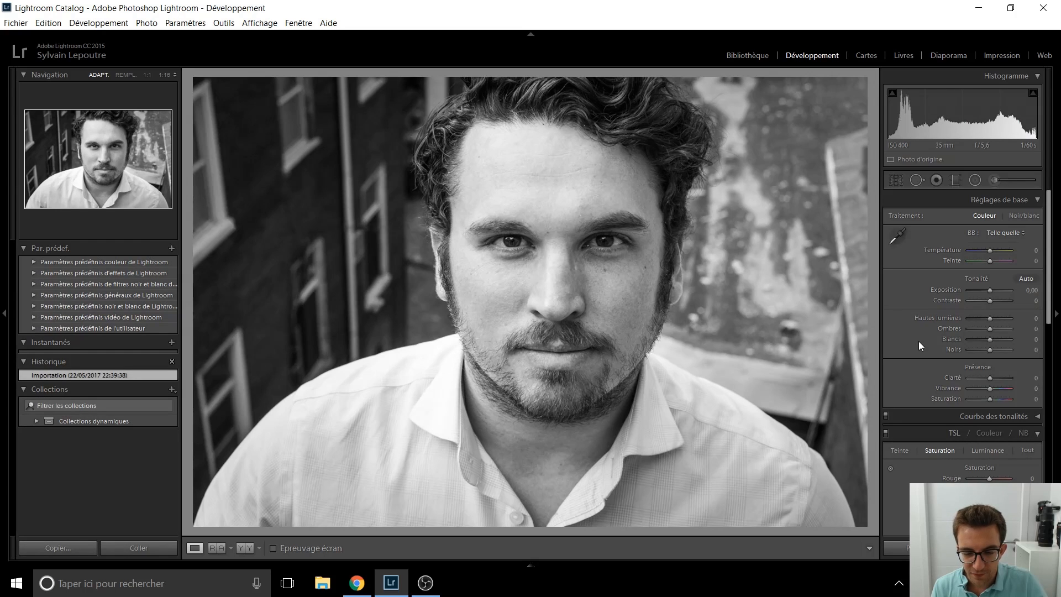
pyautogui.press('Left')
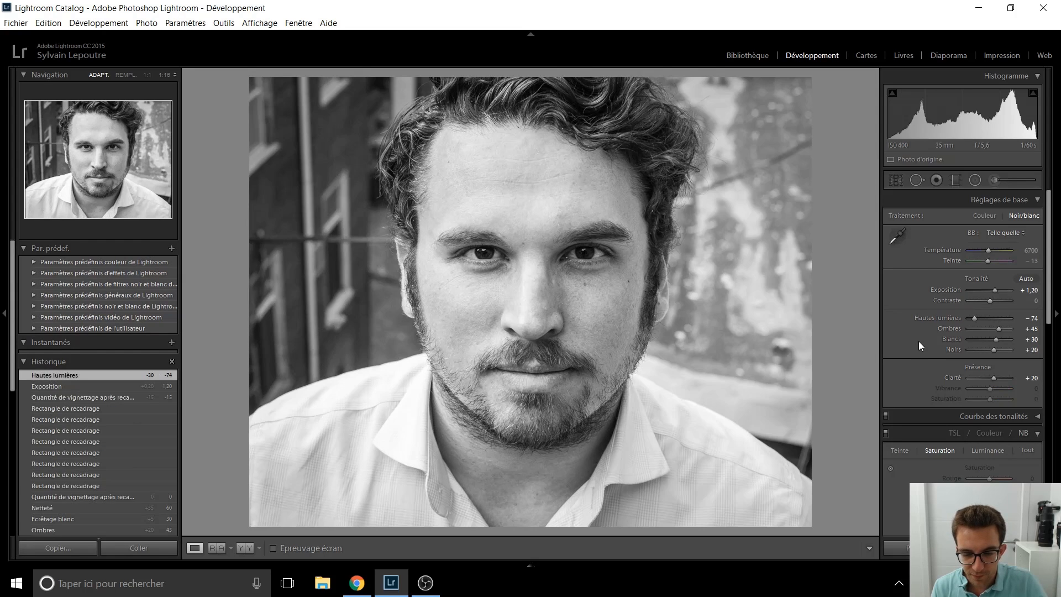
pyautogui.press('Right')
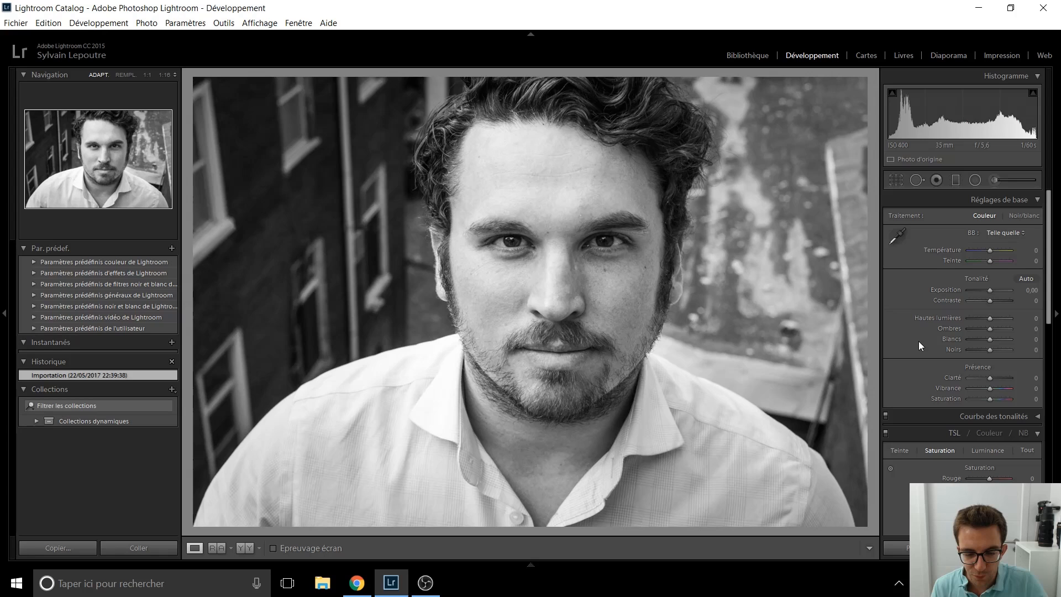
pyautogui.press('Left')
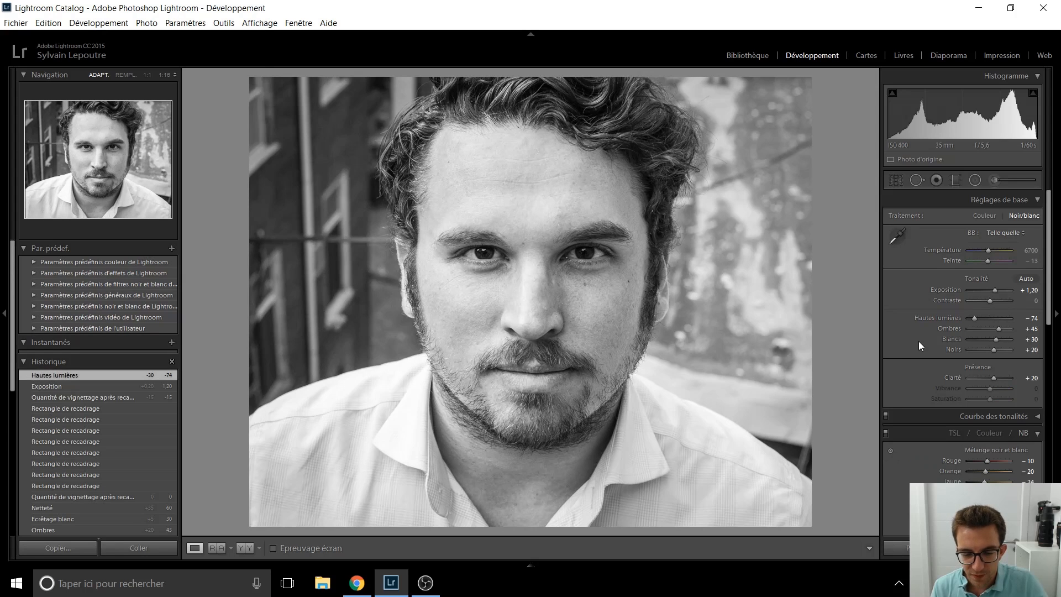
pyautogui.press('Right')
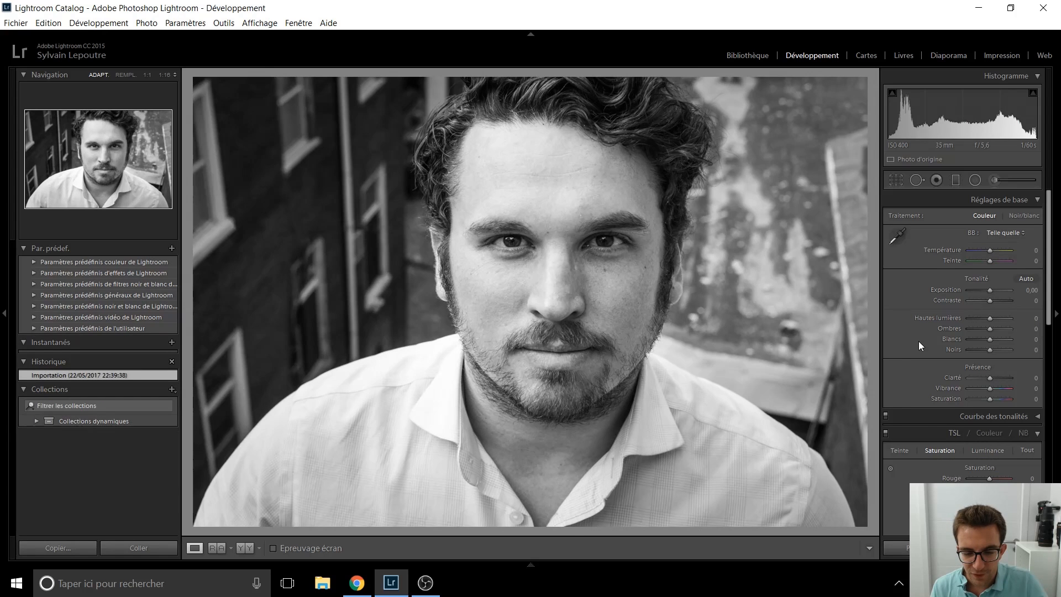
pyautogui.press('Left')
pyautogui.press('Right')
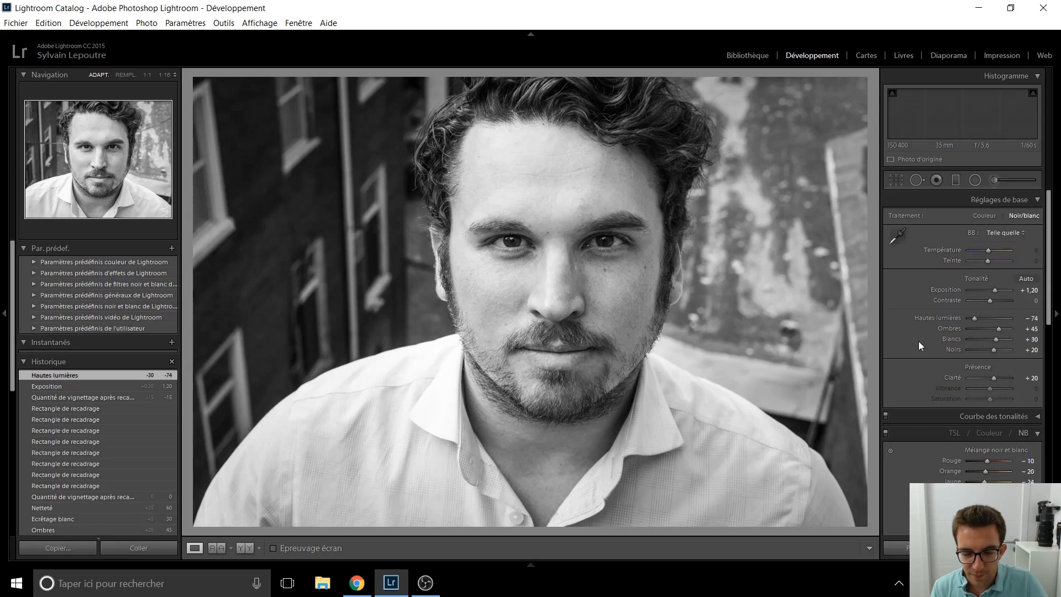
pyautogui.press('Left')
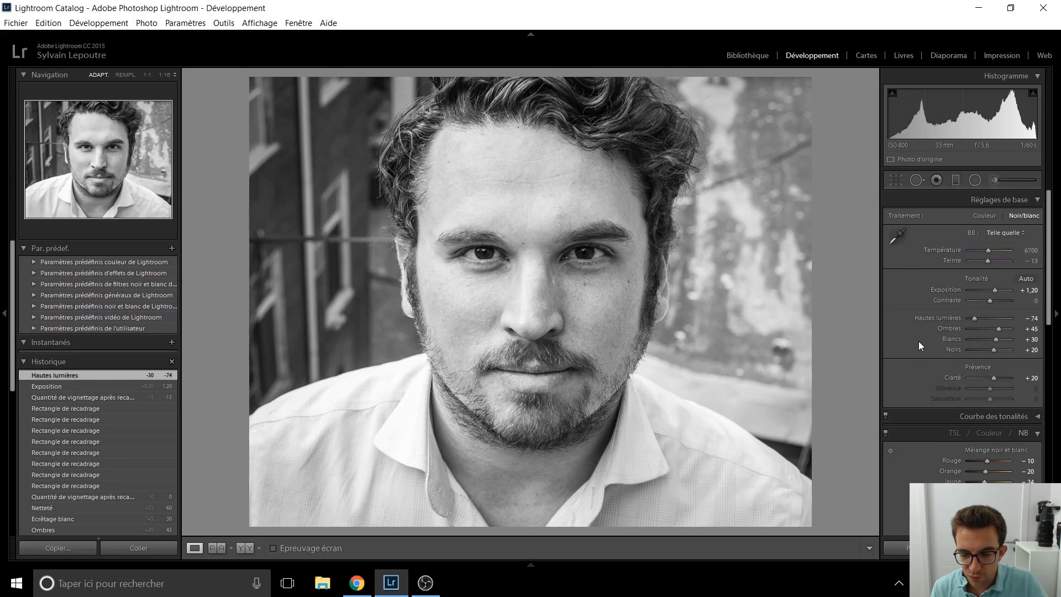
# - Brighten both of the man's eyes with an Adjustment Brush using the Densité - (Eclaircir) preset at size 4
pyautogui.scroll(-6, 920, 352)
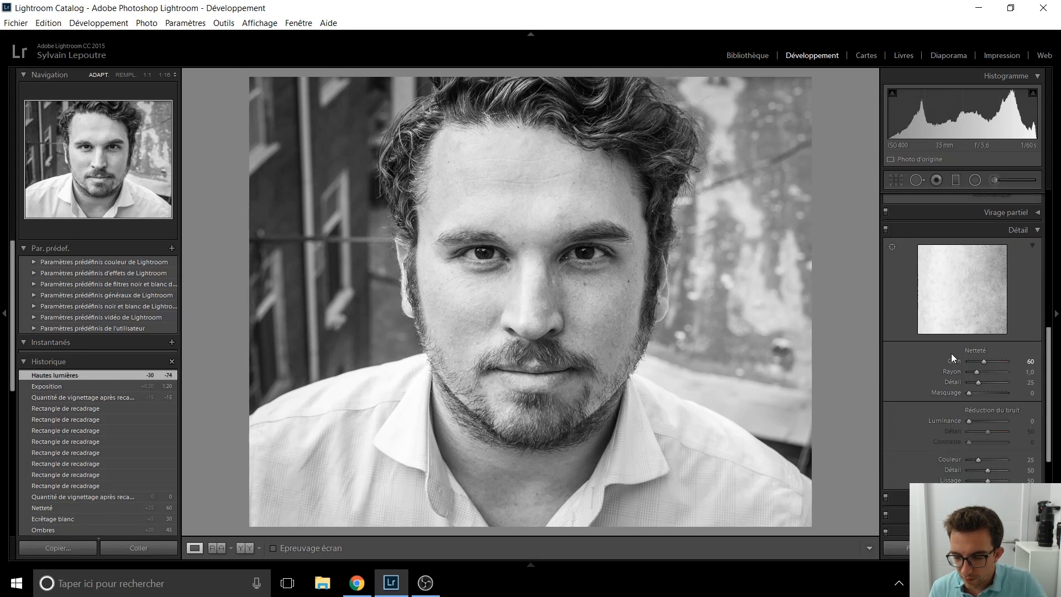
pyautogui.scroll(-3, 951, 354)
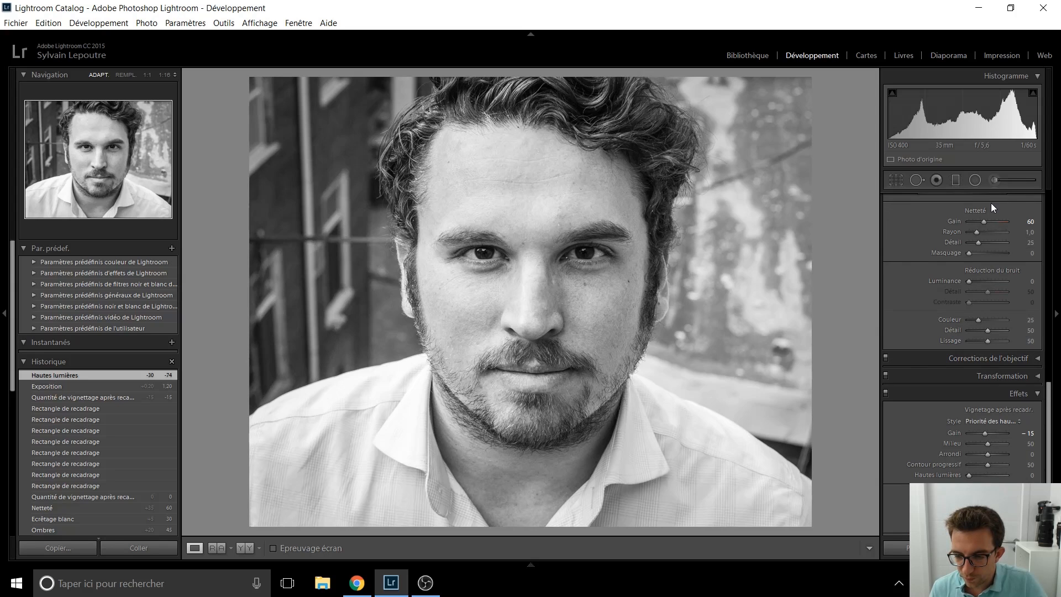
pyautogui.click(1000, 181)
pyautogui.click(974, 217)
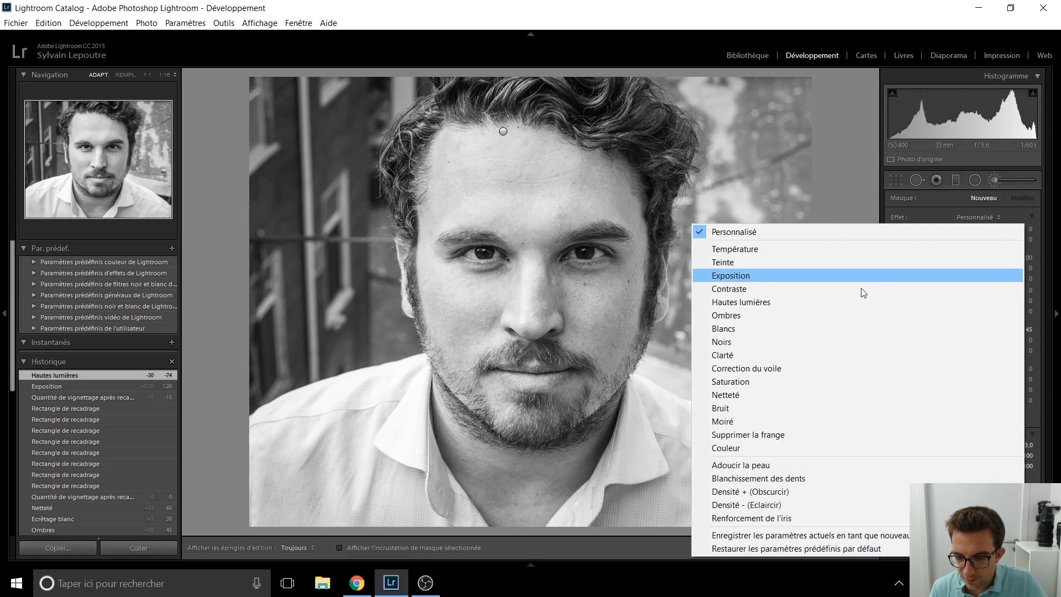
pyautogui.click(804, 505)
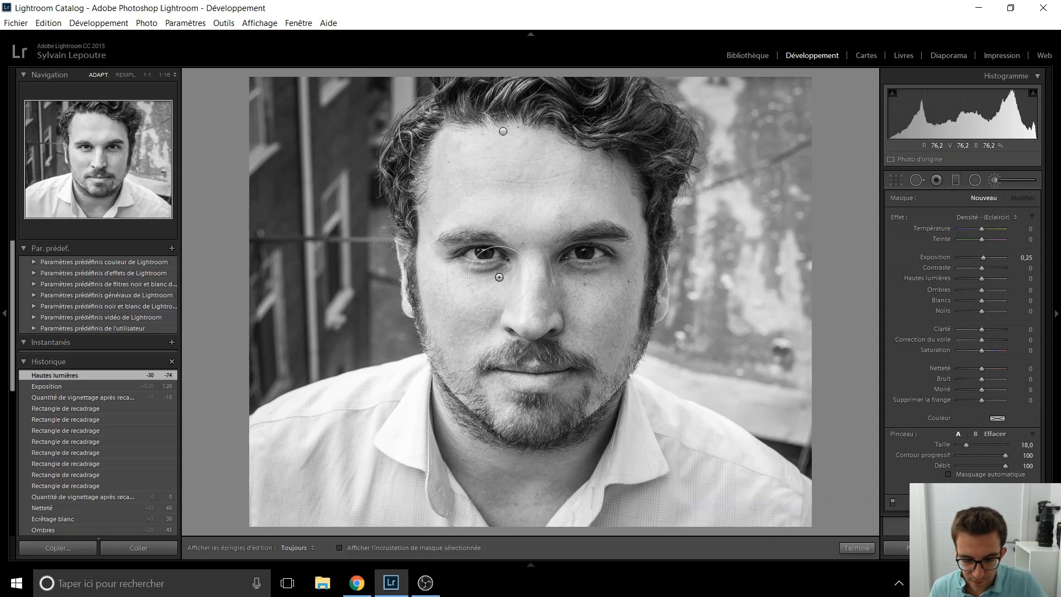
pyautogui.scroll(-2, 473, 251)
pyautogui.press('h')
pyautogui.click(499, 258)
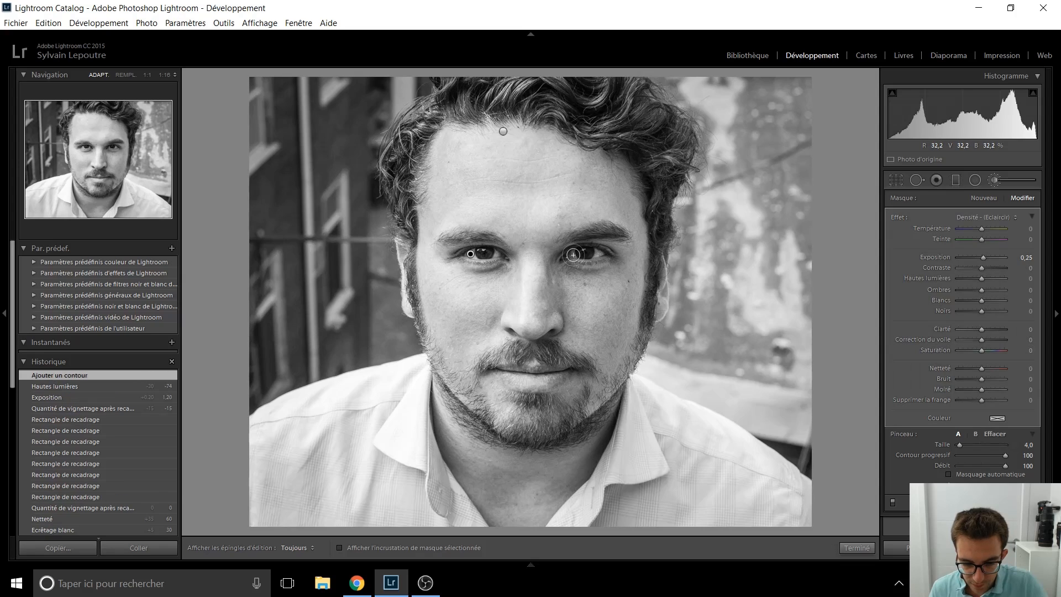
pyautogui.click(597, 253)
pyautogui.press('h')
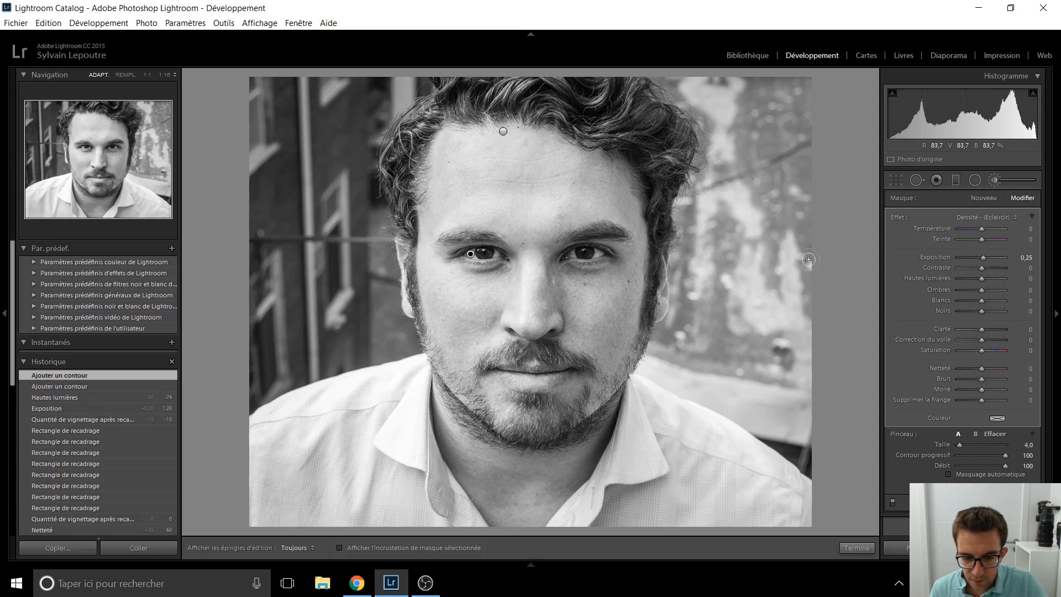
# - Enhance both of the man's irises with a new Adjustment Brush using the Renforcement de l'iris preset at size 3
pyautogui.click(983, 199)
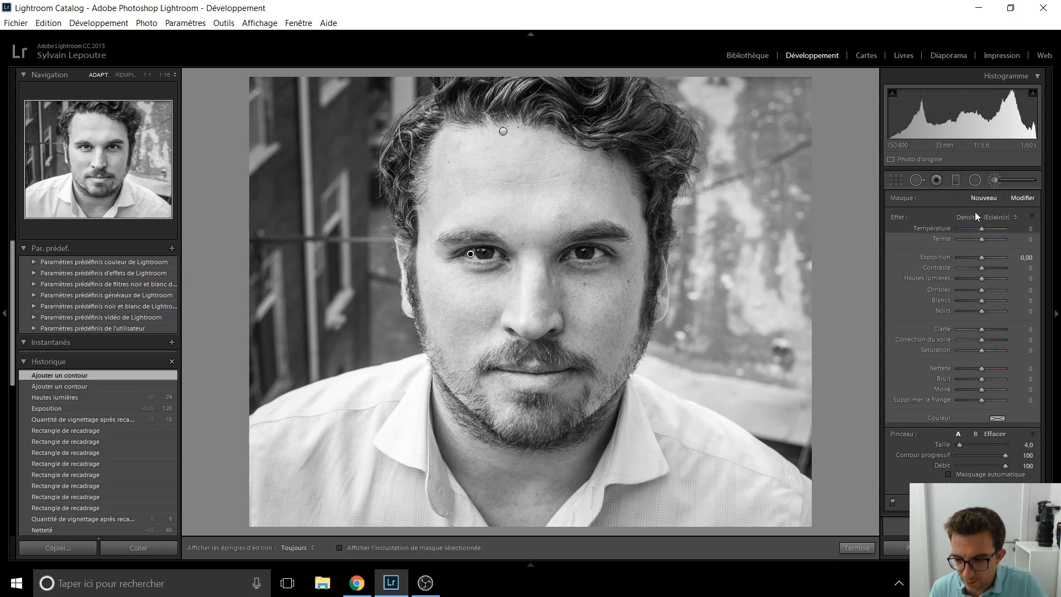
pyautogui.click(976, 217)
pyautogui.click(818, 500)
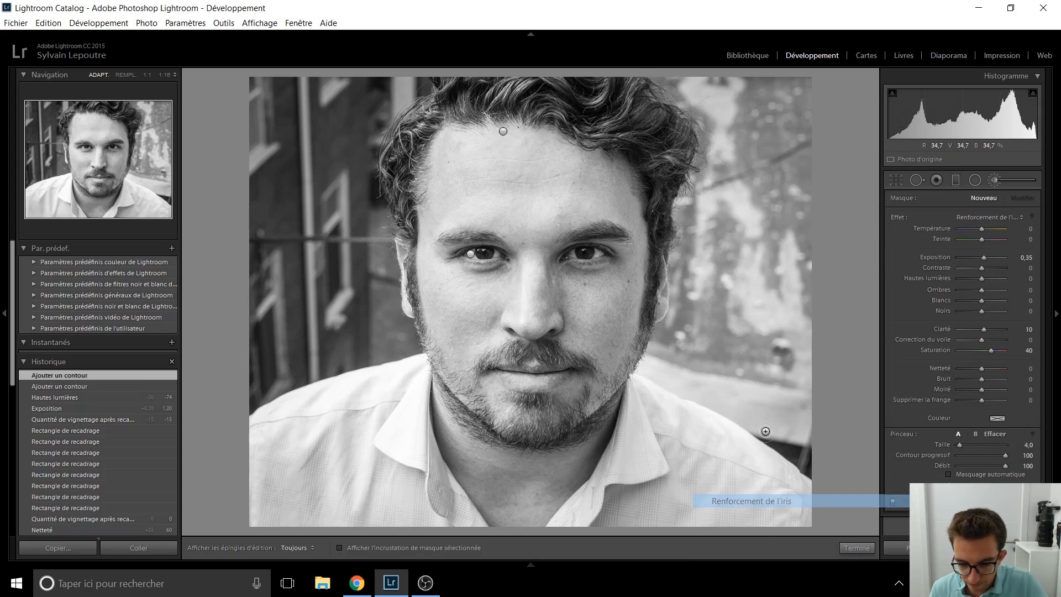
pyautogui.scroll(-1, 588, 252)
pyautogui.press('h')
pyautogui.moveTo(588, 252); pyautogui.dragTo(580, 252)
pyautogui.moveTo(482, 252); pyautogui.dragTo(487, 252)
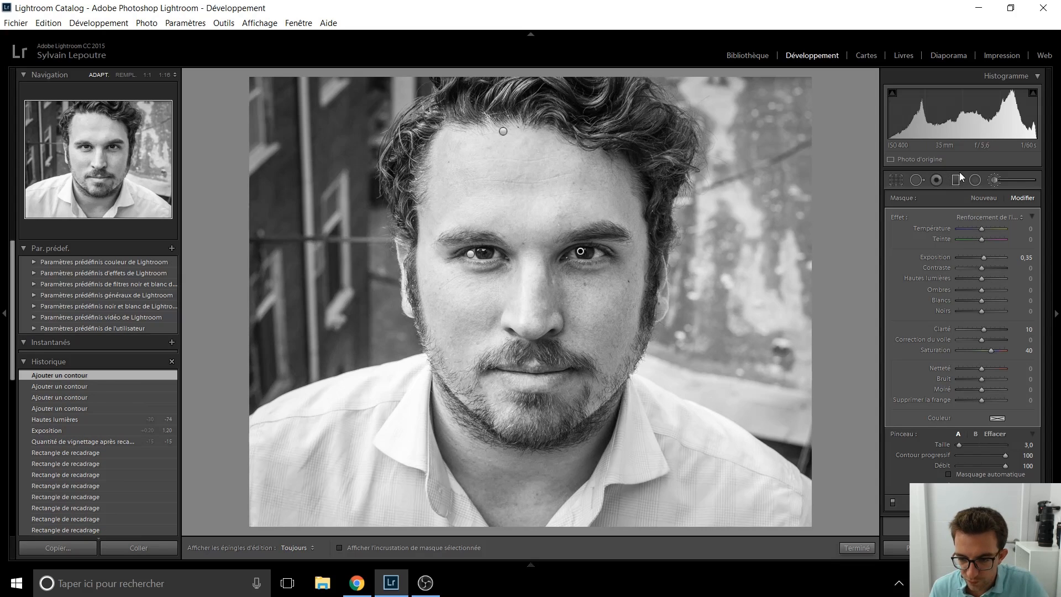
pyautogui.click(993, 179)
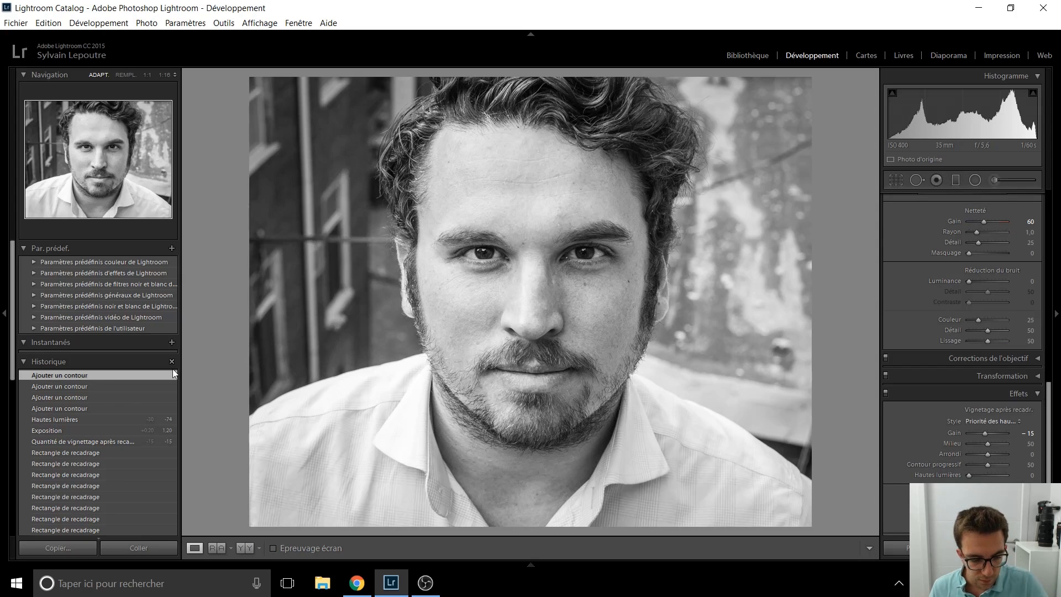
# - Compare the portrait before and after the eye brushwork using its history, and against the next photo's black-and-white version
pyautogui.click(81, 416)
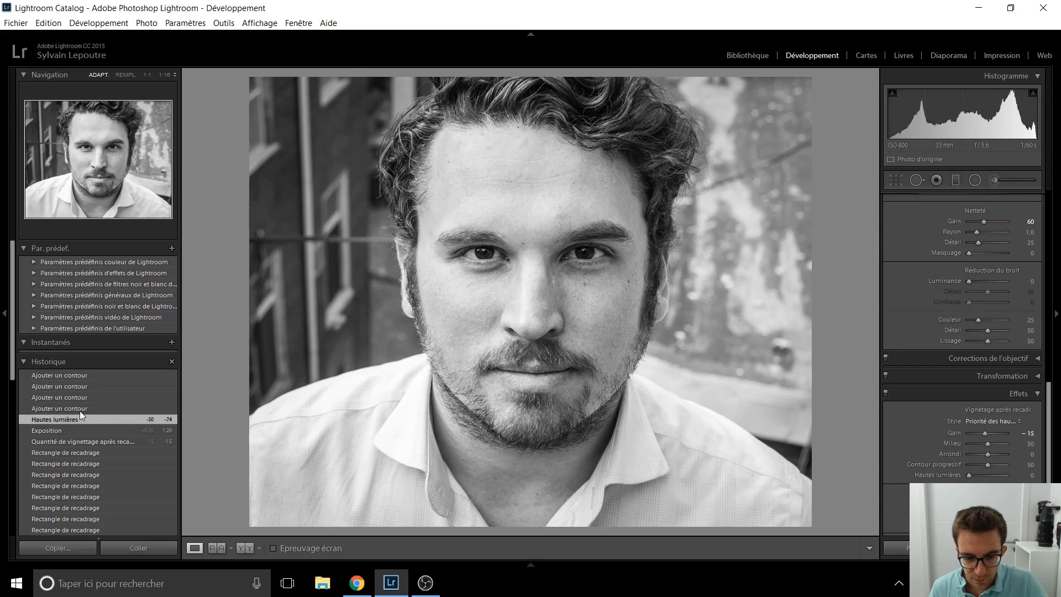
pyautogui.click(75, 374)
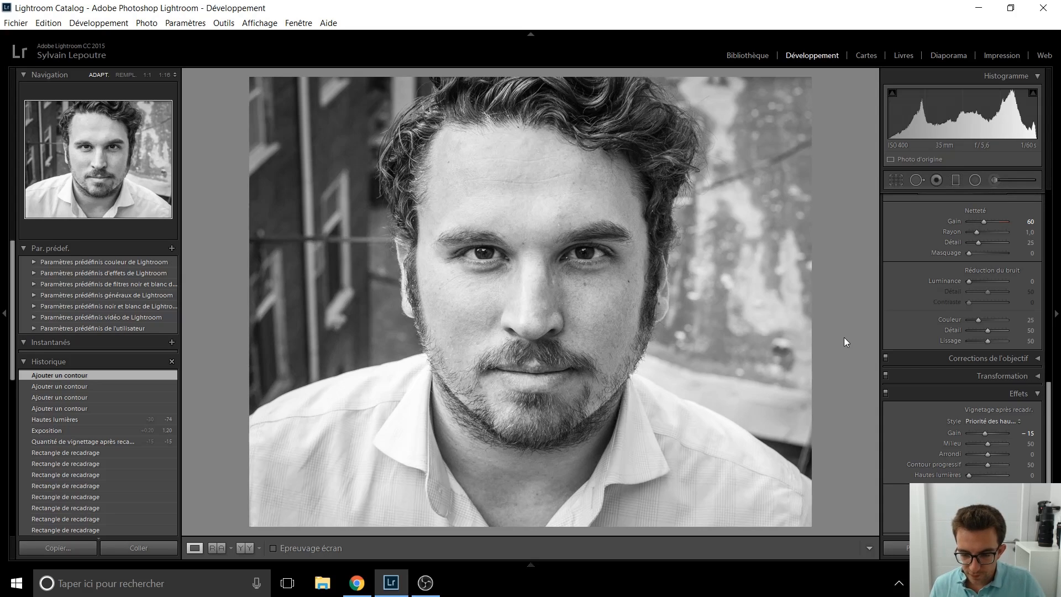
pyautogui.press('Right')
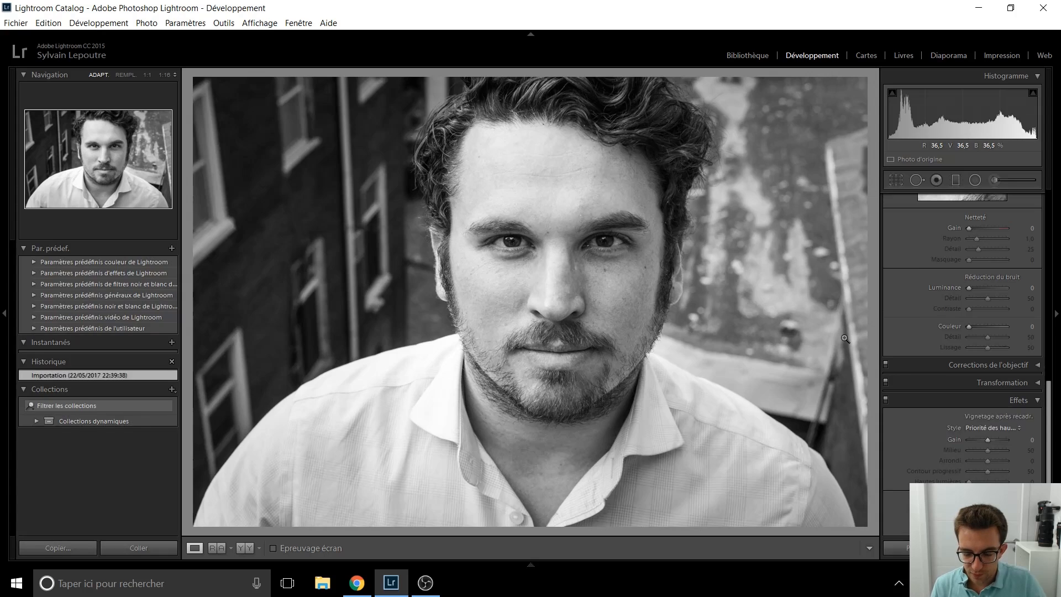
pyautogui.press('Left')
pyautogui.press('Right')
pyautogui.press('Left')
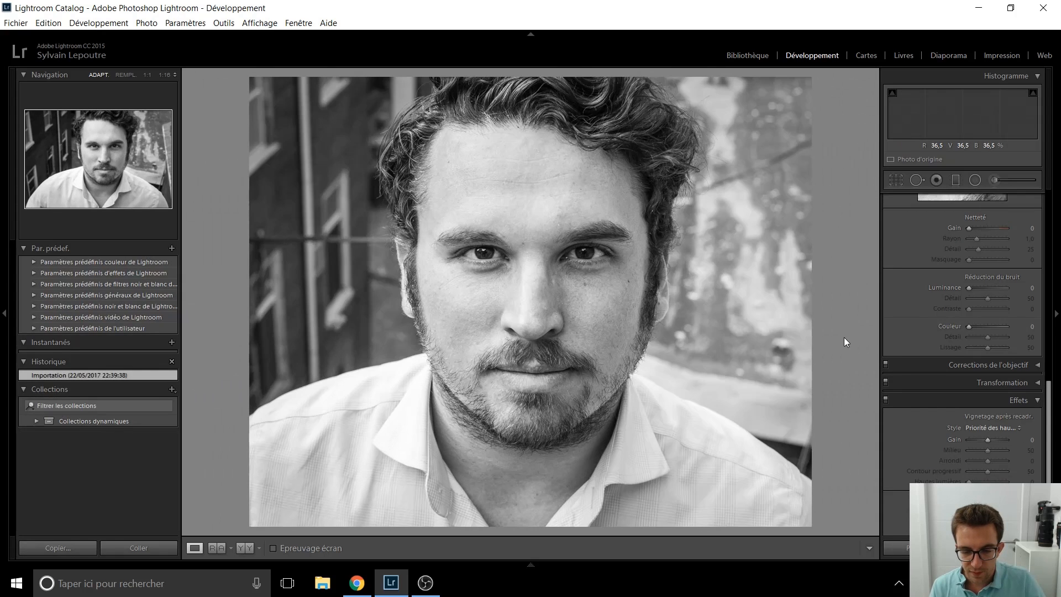
pyautogui.press('Right')
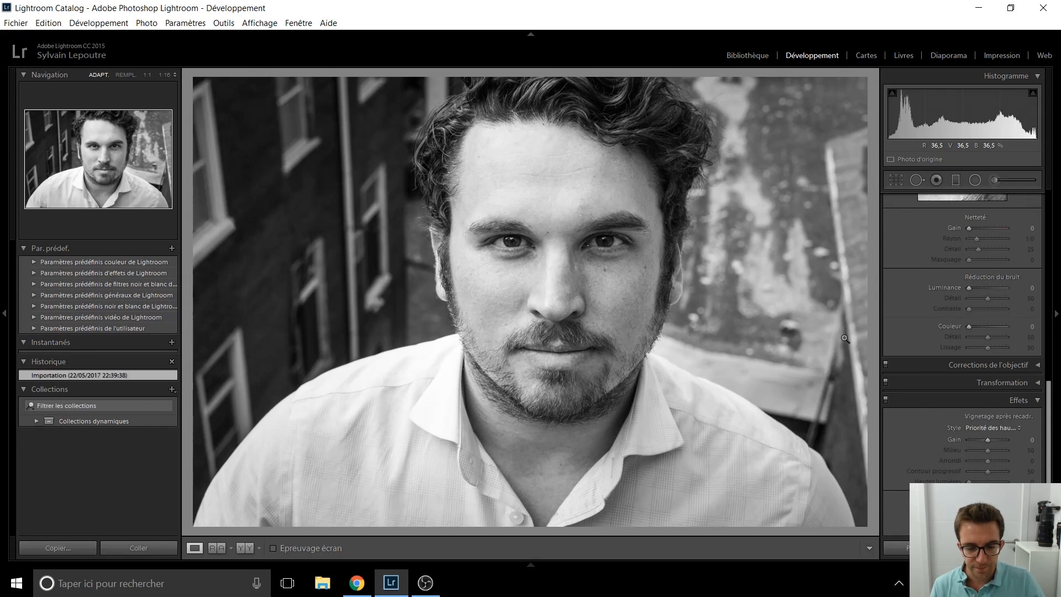